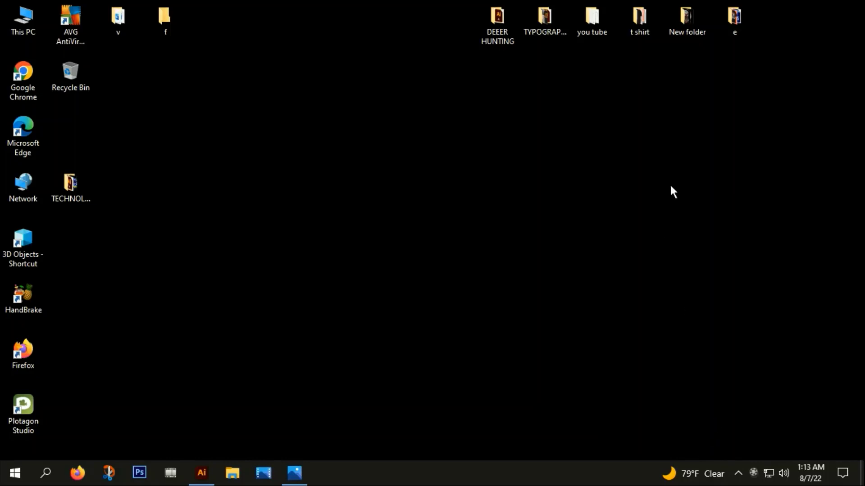
# Step: Restore the BLACK-MAN.jpg neon TECH YOW! T-shirt mockup in Windows Photos
pyautogui.click(295, 475)
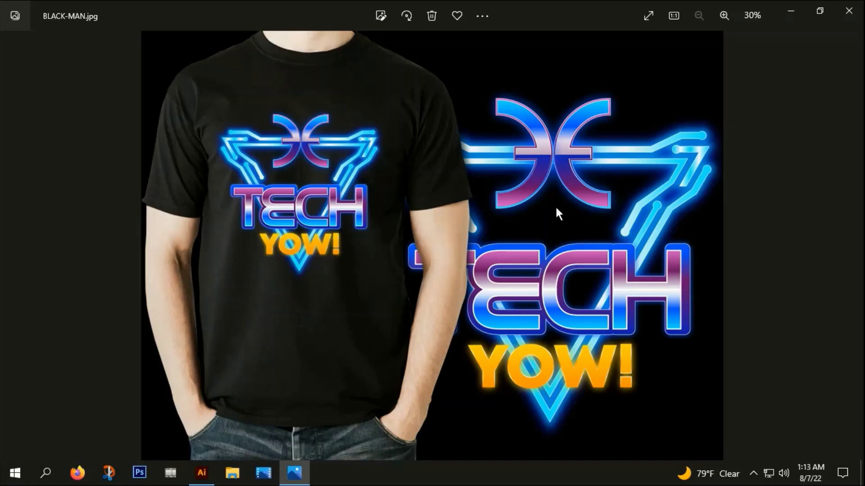
# Step: Switch to the Illustrator logo document and zoom around the eight hex colour swatches
pyautogui.click(201, 472)
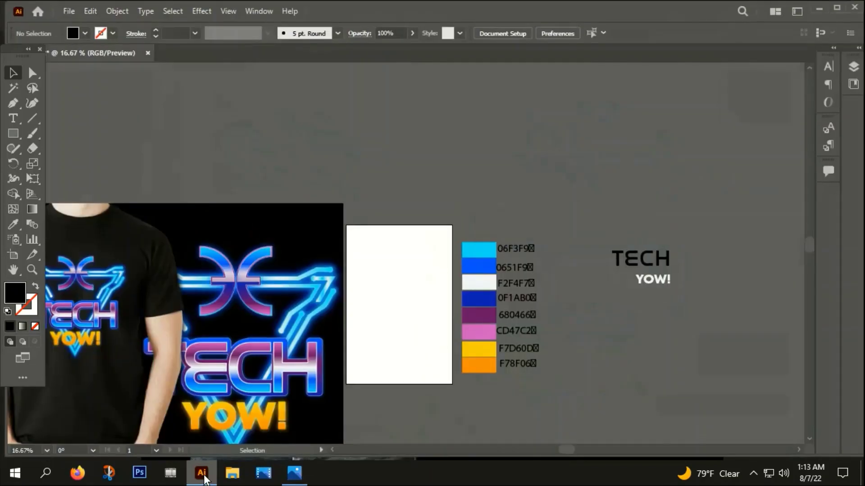
pyautogui.scroll(-1, 496, 279)
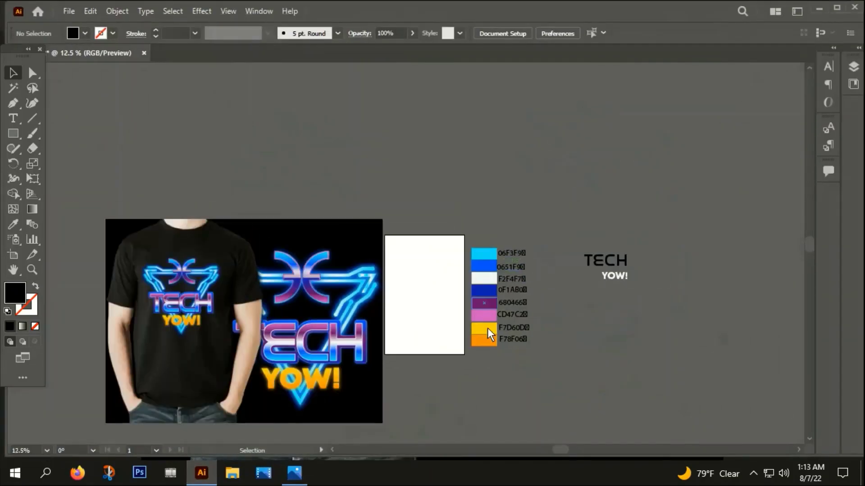
pyautogui.moveTo(487, 328); pyautogui.dragTo(492, 300)
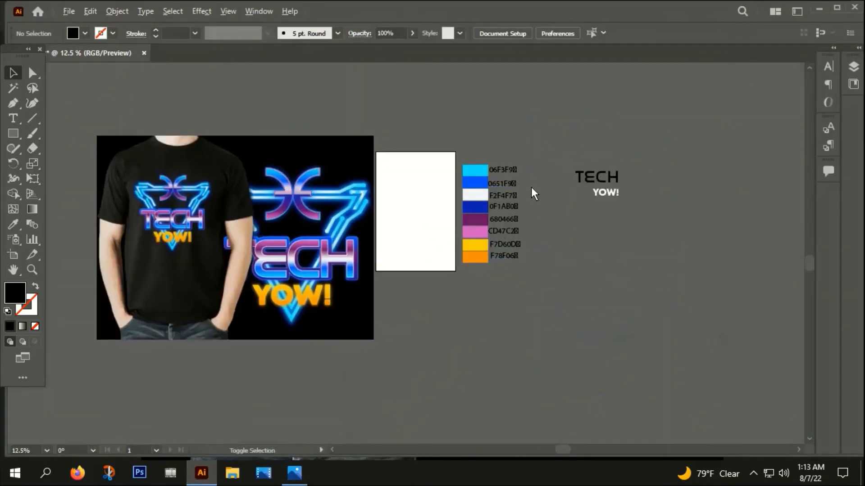
pyautogui.scroll(3, 531, 187)
pyautogui.scroll(1, 531, 188)
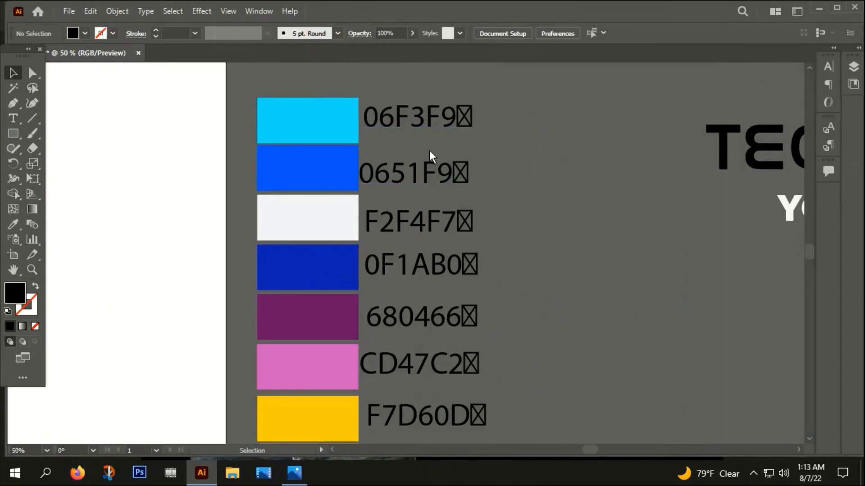
pyautogui.scroll(-1, 387, 166)
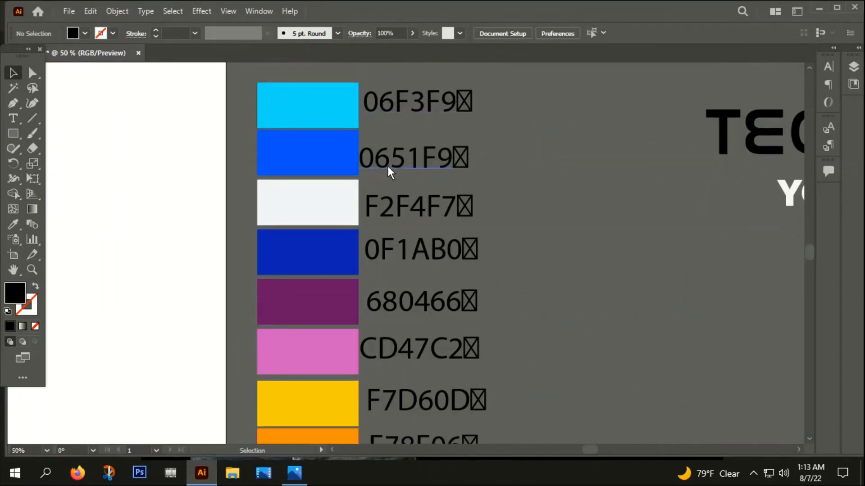
pyautogui.scroll(-1, 396, 185)
pyautogui.scroll(-3, 400, 194)
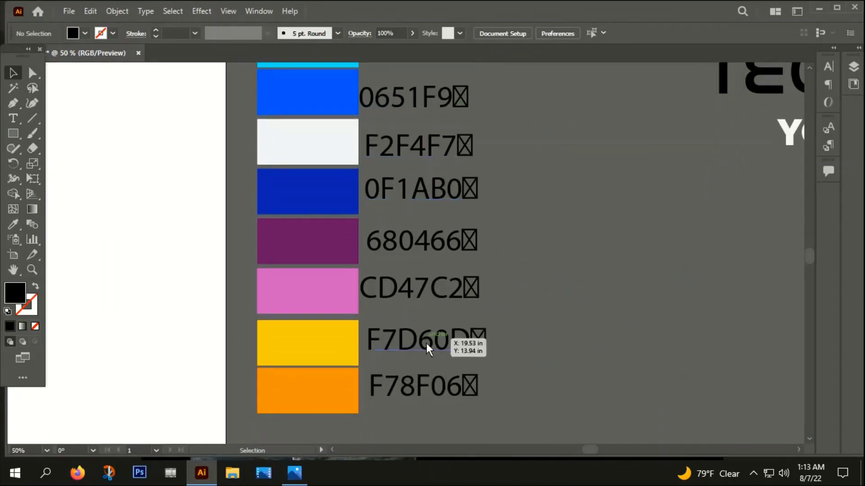
pyautogui.scroll(-2, 352, 272)
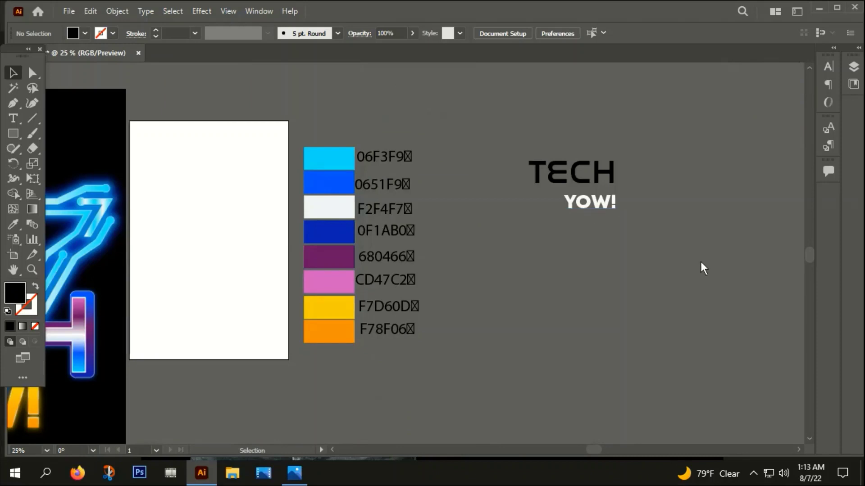
# Step: Inspect the TECH YOW! text, then pan over to the T-shirt reference image
pyautogui.click(564, 178)
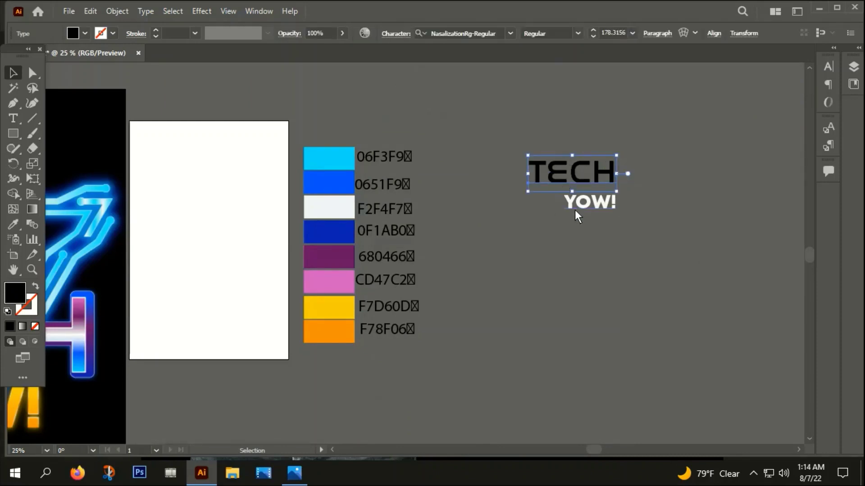
pyautogui.click(585, 206)
pyautogui.click(655, 320)
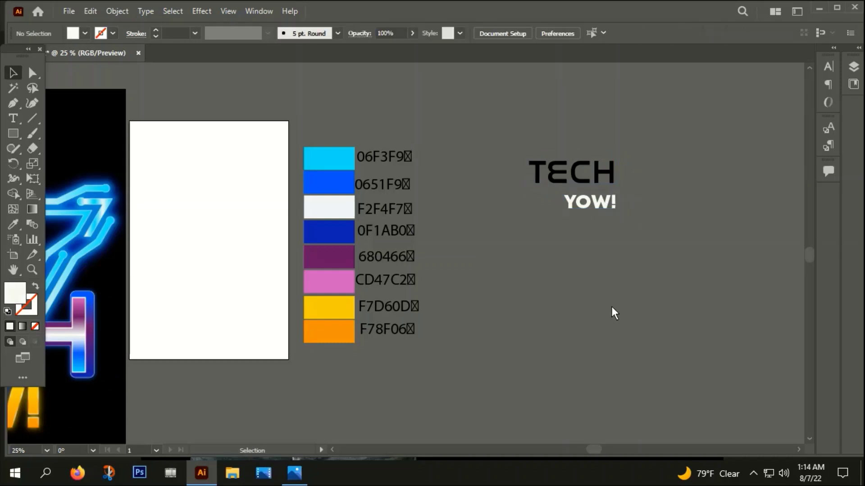
pyautogui.press('space')
pyautogui.moveTo(294, 401); pyautogui.dragTo(488, 388)
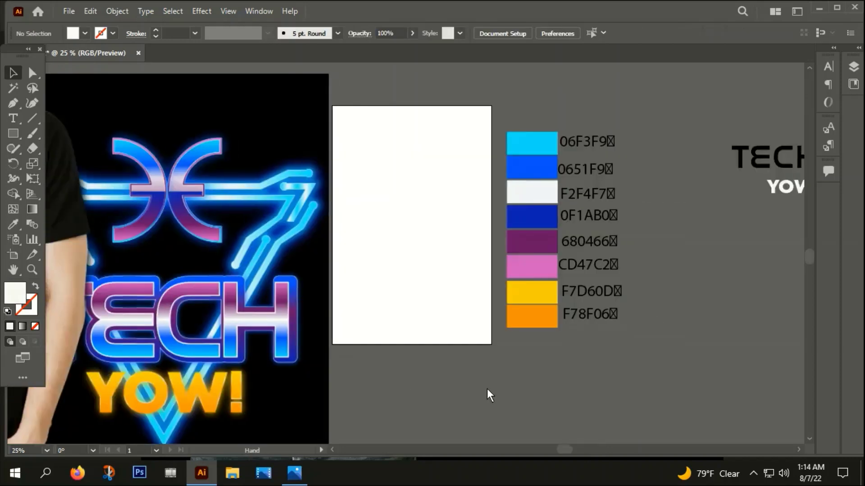
pyautogui.scroll(-1, 457, 313)
pyautogui.click(358, 258)
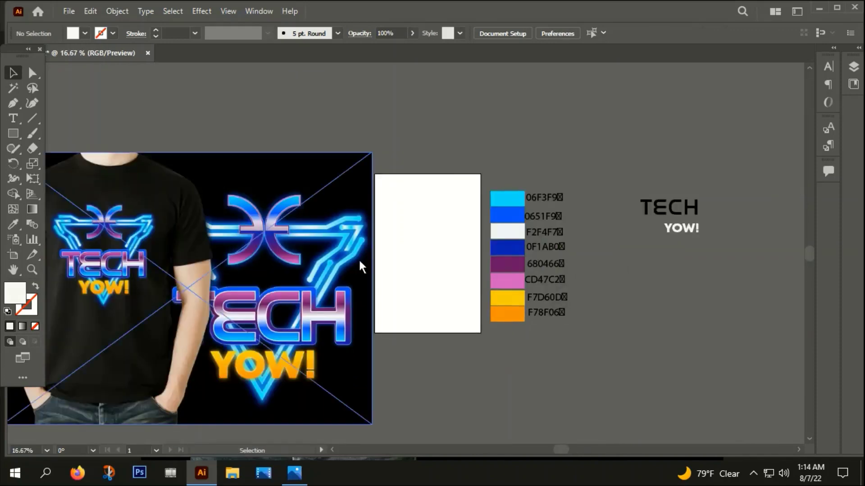
pyautogui.click(433, 175)
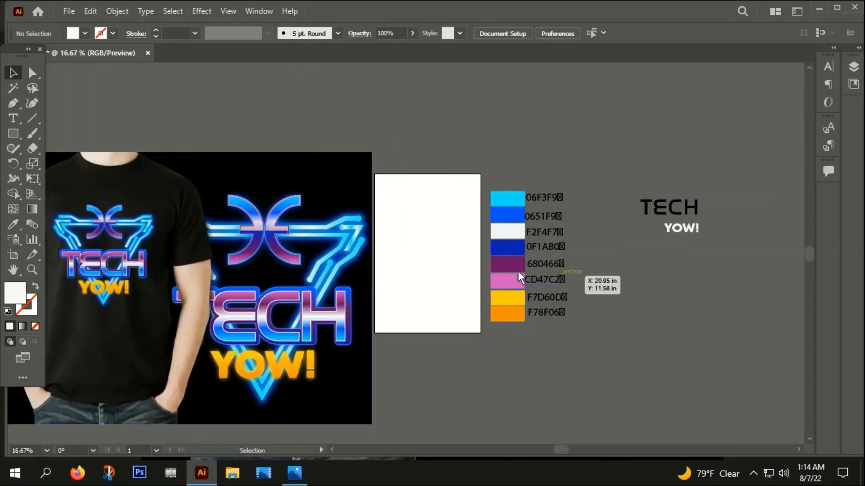
# Step: Set the fill to 000000 and draw a black rectangle covering the whole artboard
pyautogui.doubleClick(18, 295)
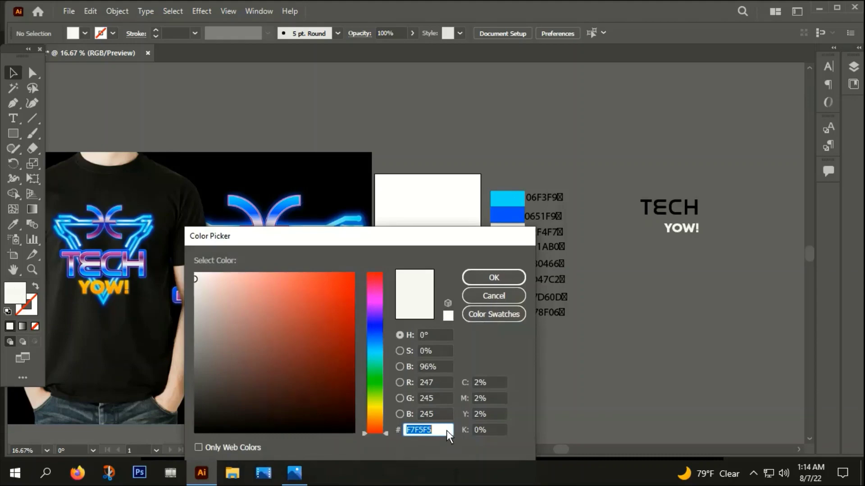
pyautogui.write('000000')
pyautogui.click(498, 282)
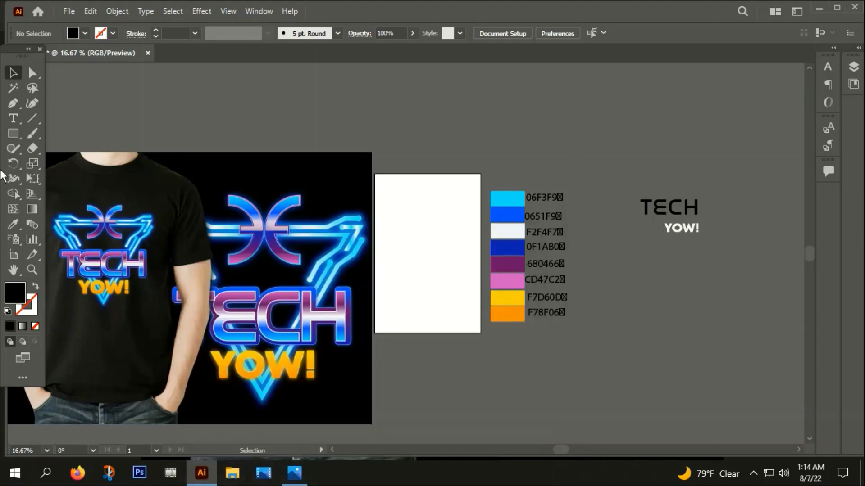
pyautogui.click(10, 133)
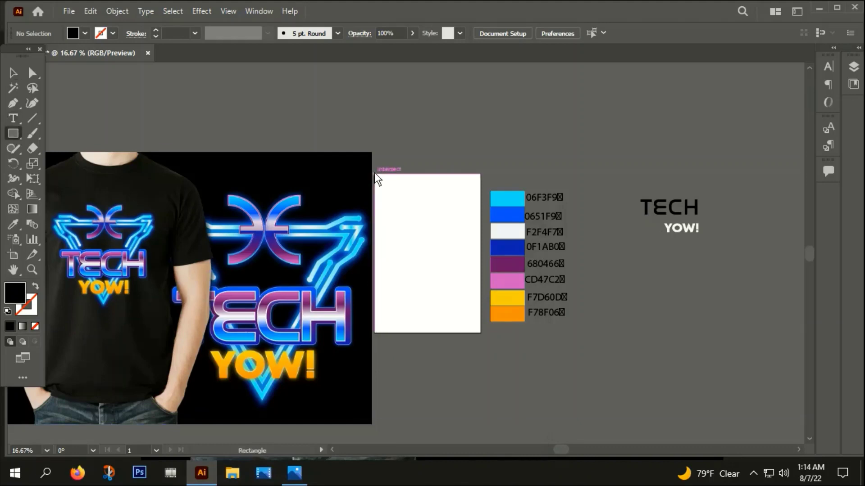
pyautogui.moveTo(374, 174)
pyautogui.mouseDown()
pyautogui.moveTo(480, 299)
pyautogui.moveTo(482, 336)
pyautogui.mouseUp()
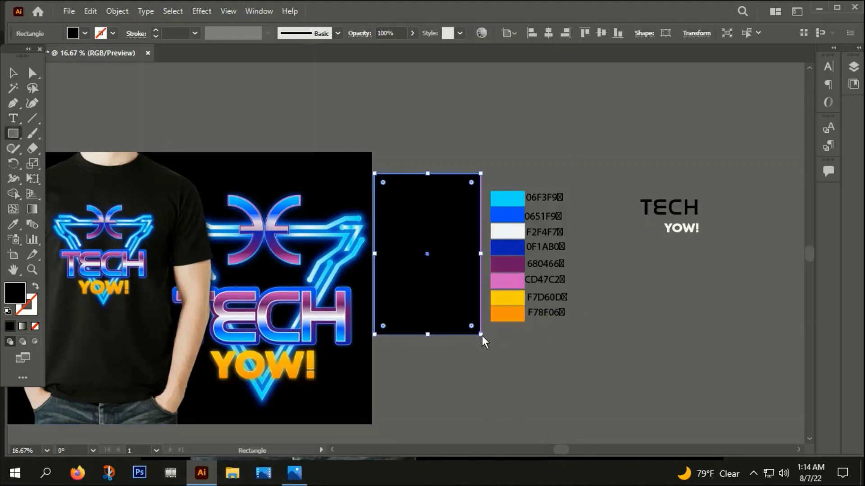
pyautogui.press('ctrl')
pyautogui.keyDown('ctrl'); pyautogui.click(481, 336); pyautogui.keyUp('ctrl')
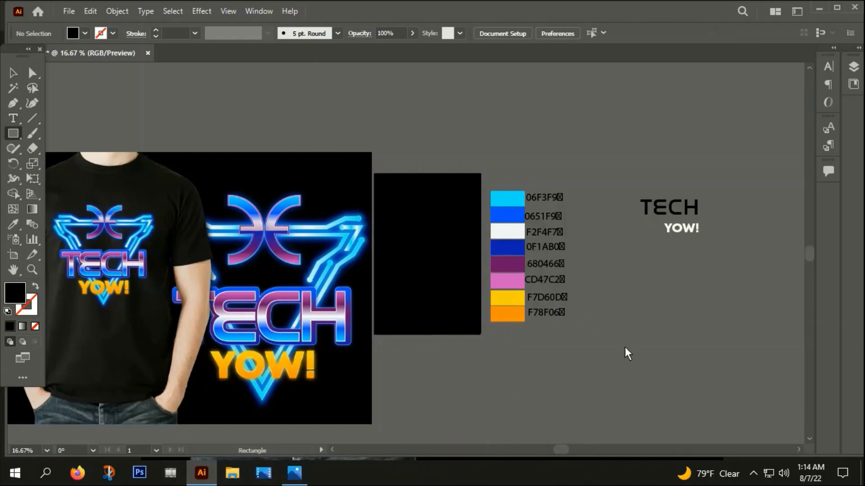
# Step: Draw a three-point star triangle over the black rectangle's upper part
pyautogui.moveTo(15, 130); pyautogui.dragTo(63, 196)
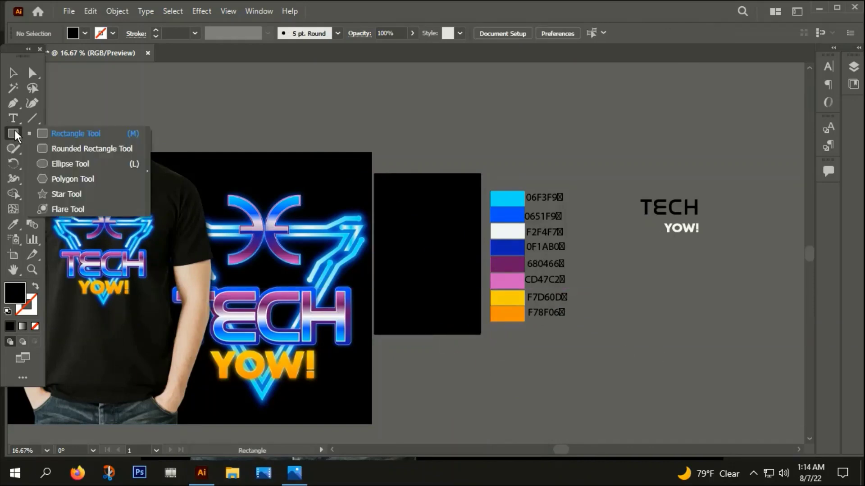
pyautogui.click(64, 194)
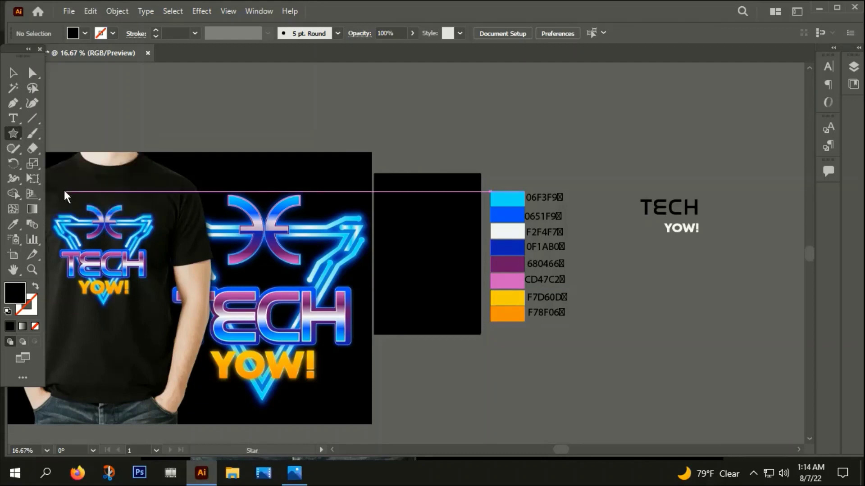
pyautogui.moveTo(414, 237); pyautogui.dragTo(445, 289)
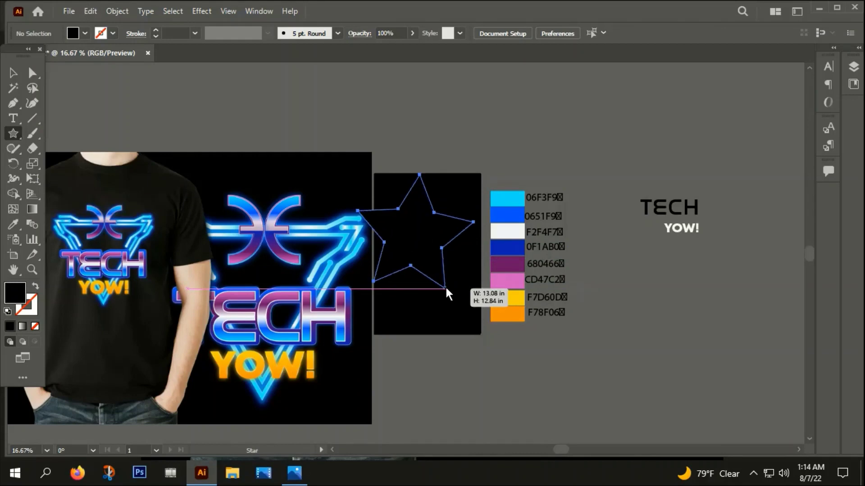
pyautogui.press('Down')
pyautogui.press('Down')
pyautogui.moveTo(446, 288); pyautogui.dragTo(468, 267)
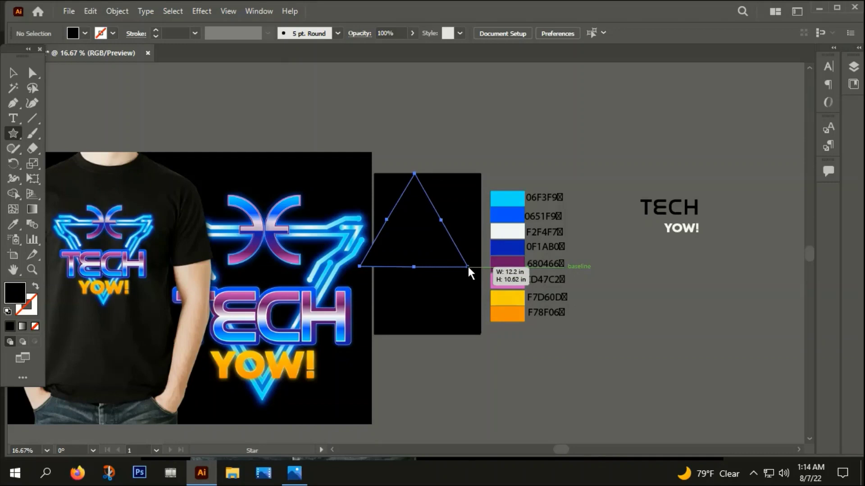
pyautogui.moveTo(468, 266); pyautogui.dragTo(476, 277)
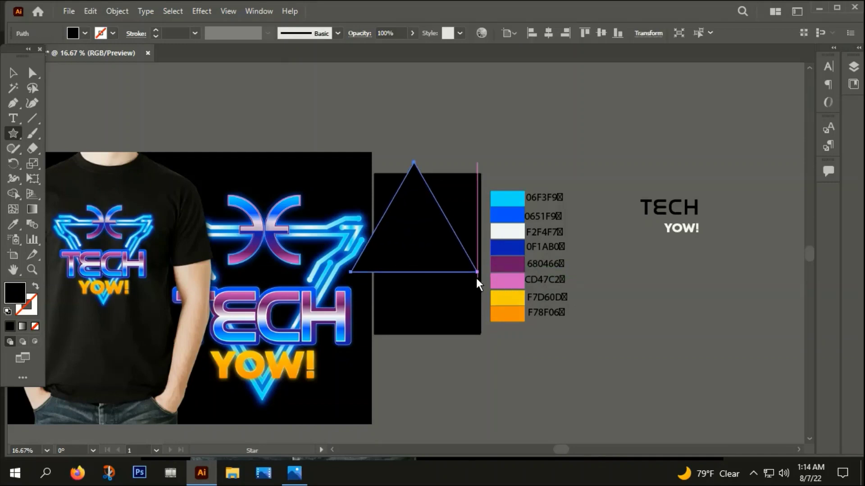
pyautogui.press('v')
pyautogui.hotkey('ctrl', '=')
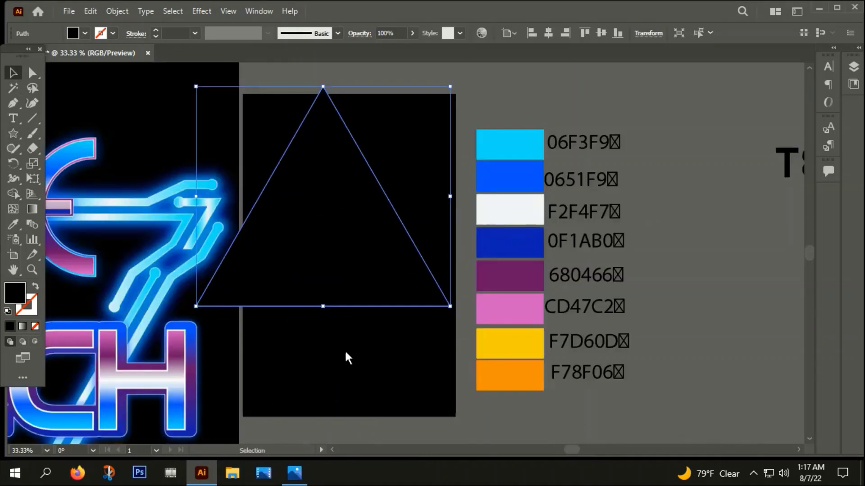
# Step: Rotate the triangle 60° via Transform > Rotate so it points downward
pyautogui.rightClick(331, 189)
pyautogui.moveTo(370, 382)
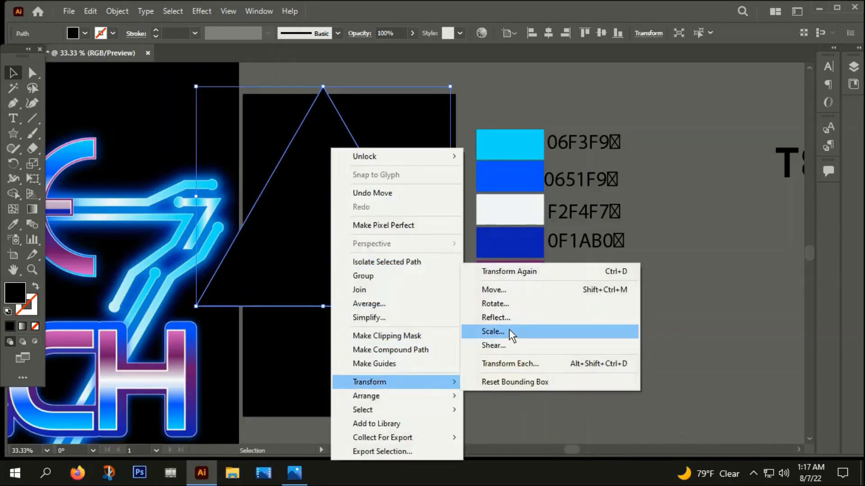
pyautogui.click(498, 306)
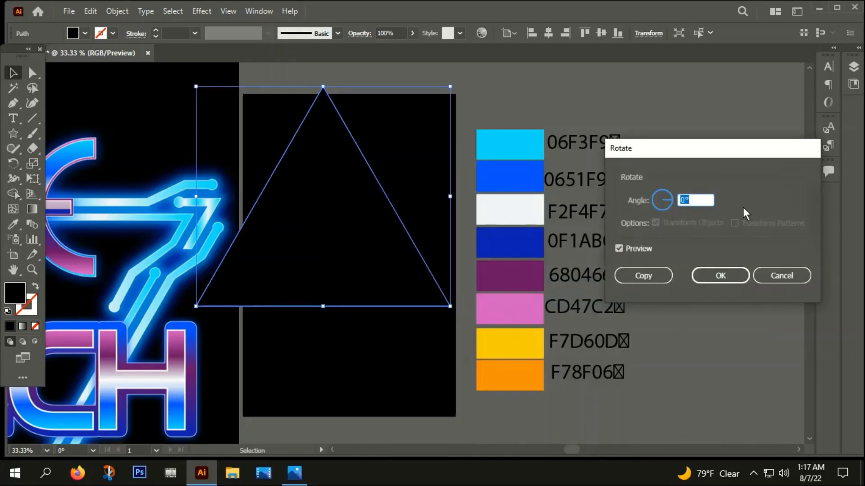
pyautogui.write('60')
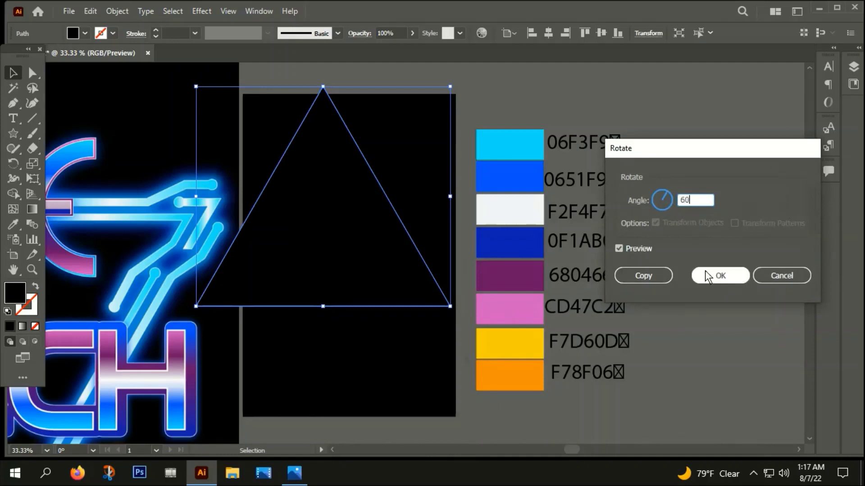
pyautogui.click(619, 249)
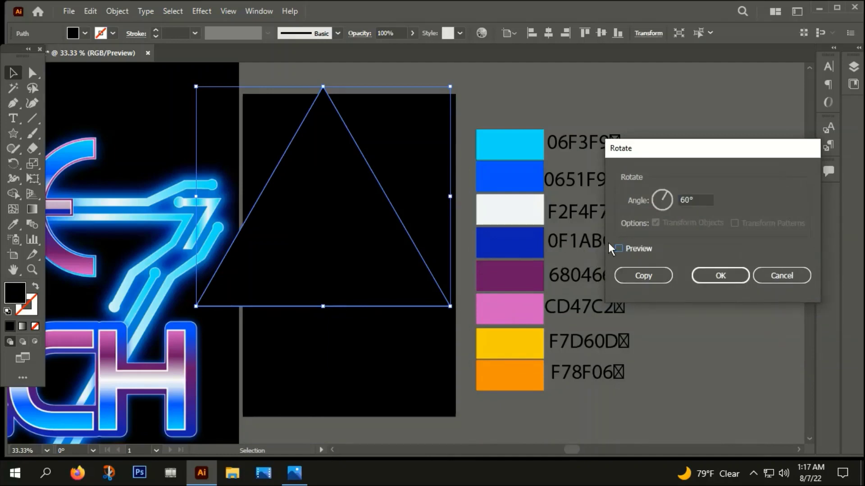
pyautogui.click(618, 249)
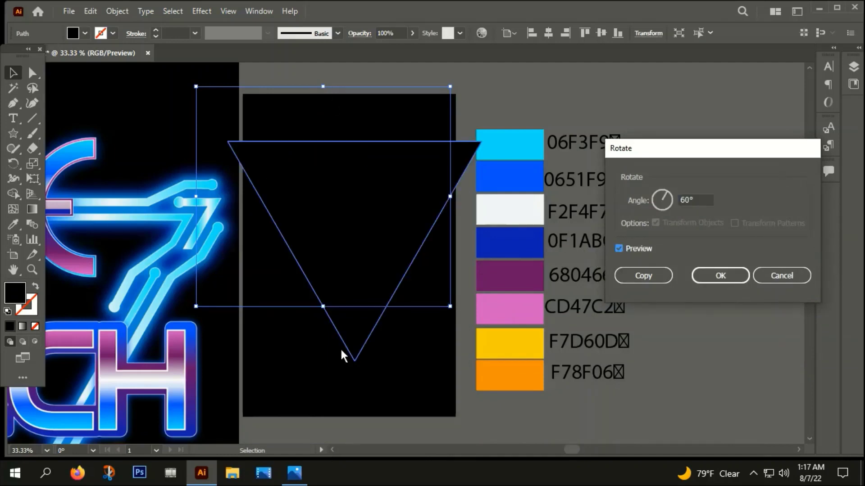
pyautogui.click(721, 276)
pyautogui.scroll(-1, 515, 294)
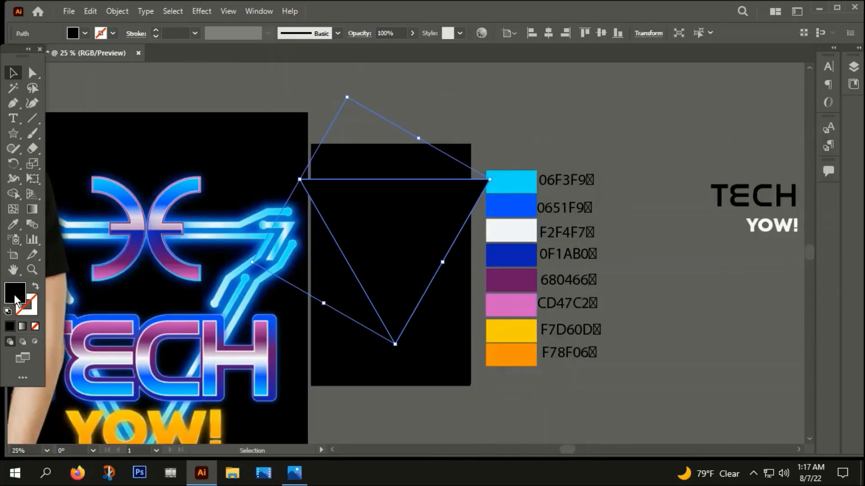
# Step: Give the triangle a 10 pt cyan 06F3F9 outline with no fill
pyautogui.click(36, 285)
pyautogui.click(160, 28)
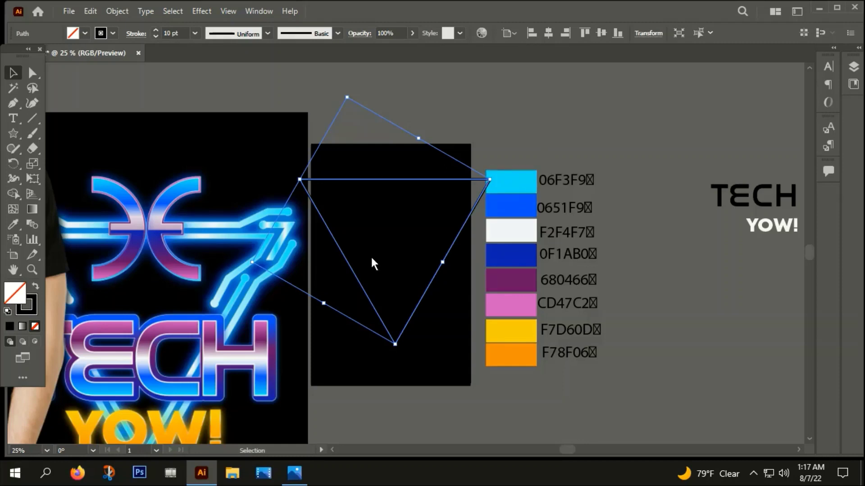
pyautogui.press('i')
pyautogui.click(512, 179)
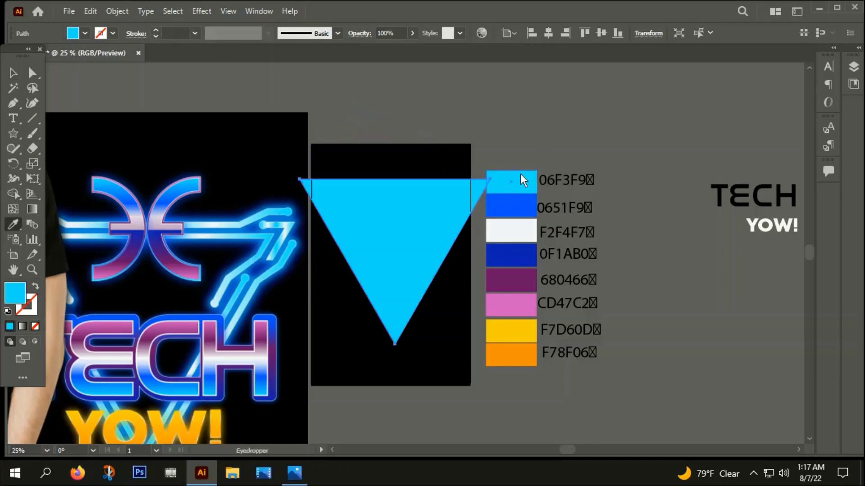
pyautogui.click(35, 287)
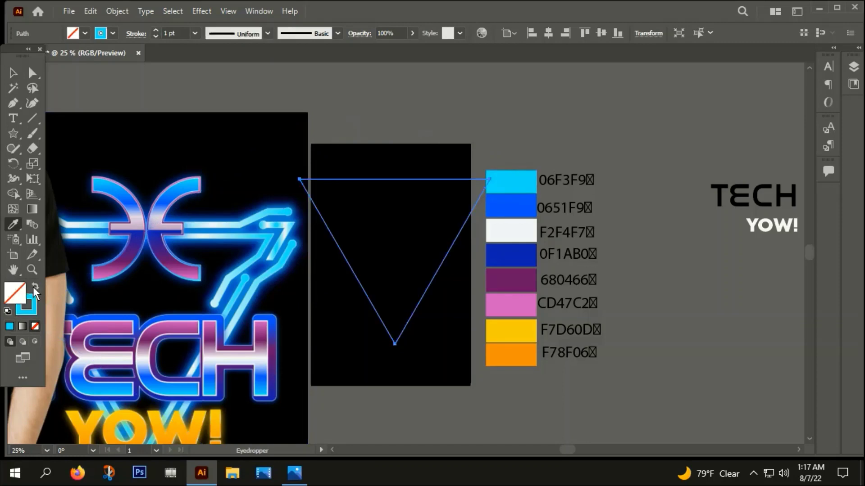
pyautogui.click(168, 33)
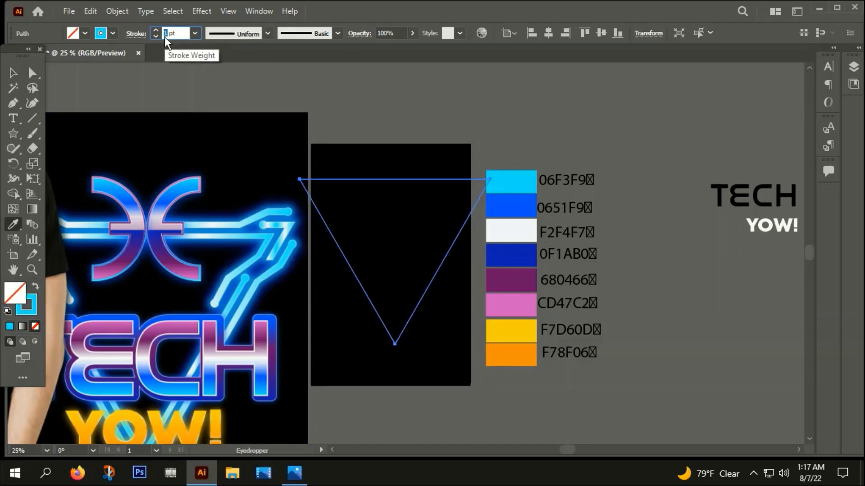
pyautogui.write('0.010')
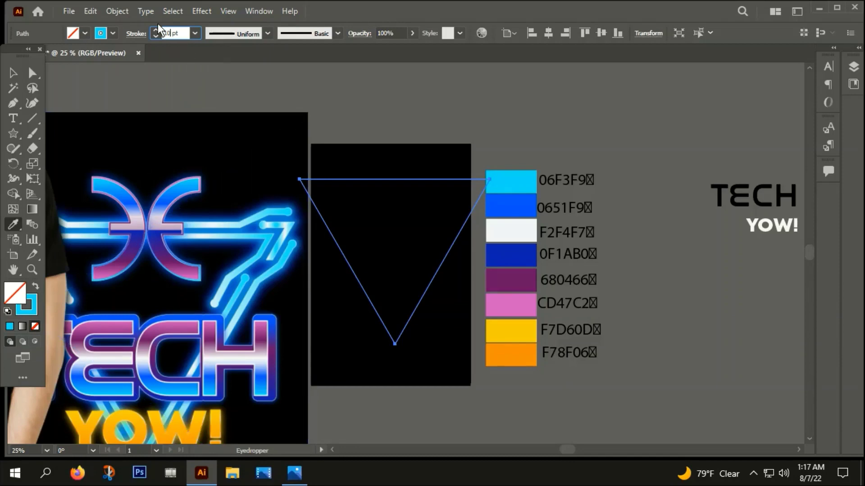
pyautogui.click(14, 73)
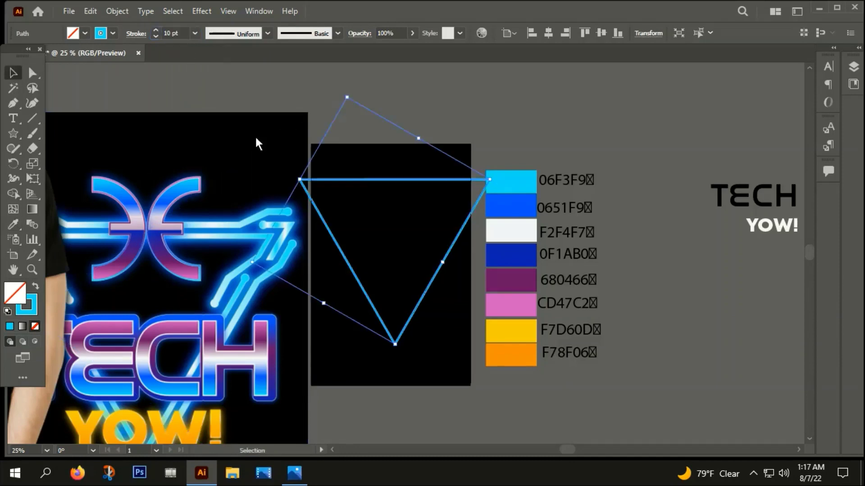
# Step: Scale the cyan triangle down slightly within the black artboard
pyautogui.scroll(1, 496, 187)
pyautogui.moveTo(488, 178); pyautogui.dragTo(443, 212)
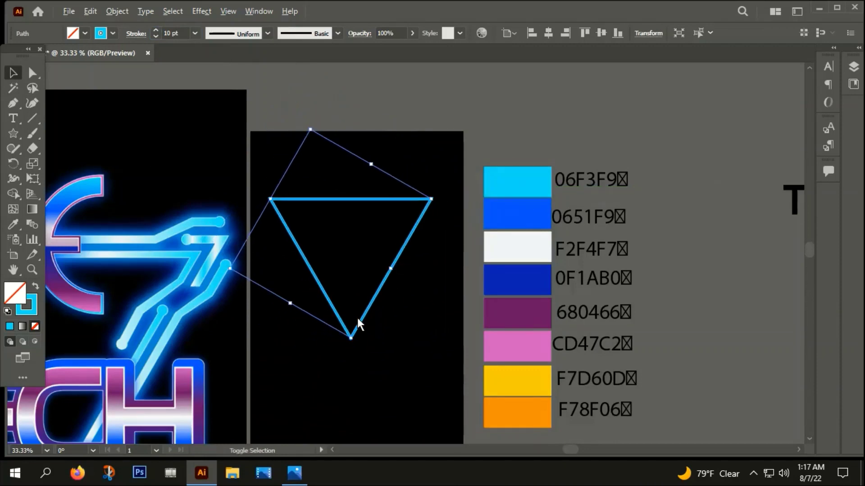
pyautogui.click(376, 337)
pyautogui.hotkey('ctrl', '-')
pyautogui.hotkey('ctrl', 'z')
# Step: Centre the triangle horizontally and vertically, and thicken its outline to 16 pt
pyautogui.click(547, 33)
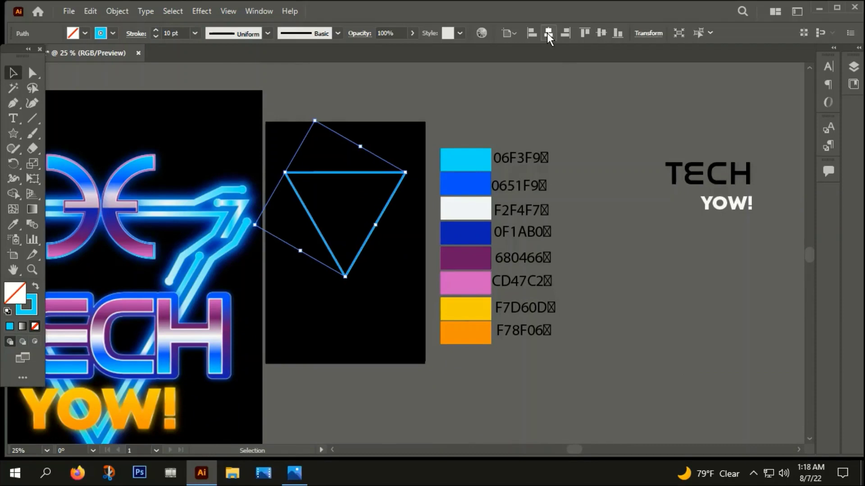
pyautogui.click(600, 34)
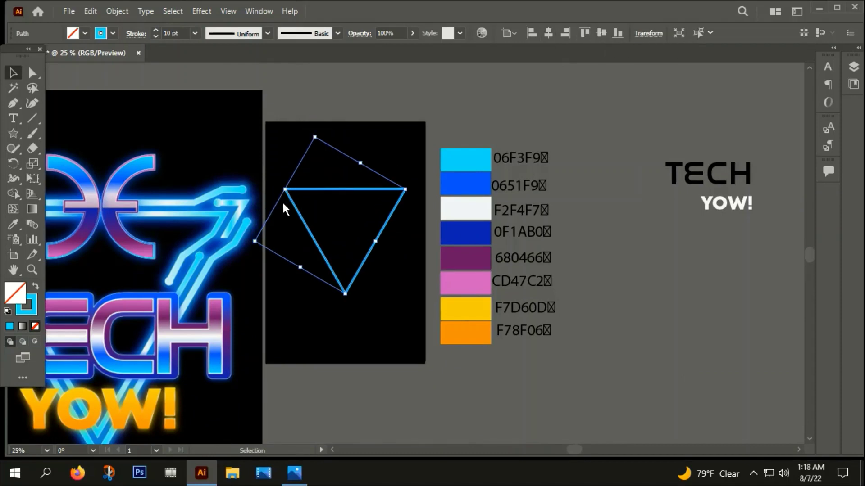
pyautogui.scroll(2, 212, 227)
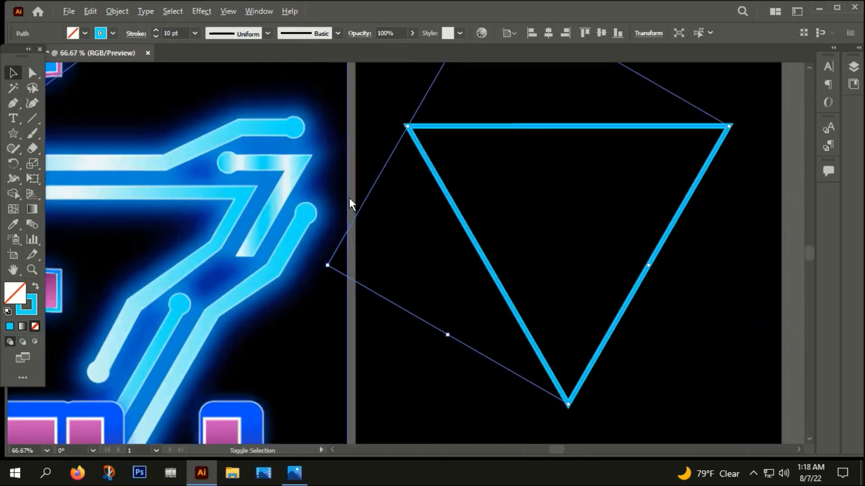
pyautogui.scroll(-1, 423, 222)
pyautogui.scroll(-1, 409, 234)
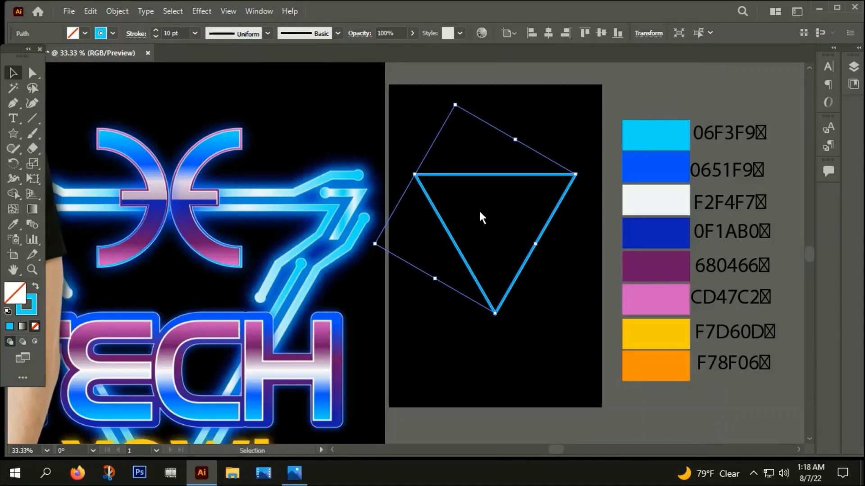
pyautogui.click(156, 30)
pyautogui.click(155, 30)
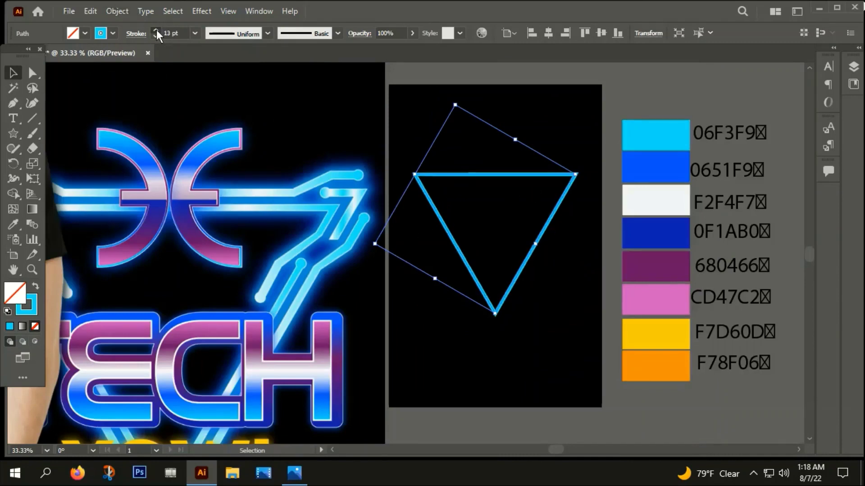
pyautogui.click(156, 29)
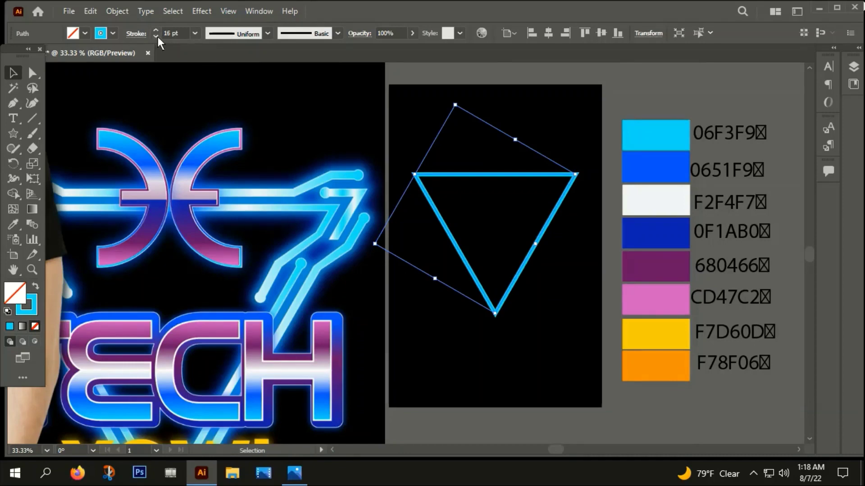
# Step: Expand the triangle's stroke only, with Fill unchecked, into a solid shape
pyautogui.click(117, 11)
pyautogui.click(174, 154)
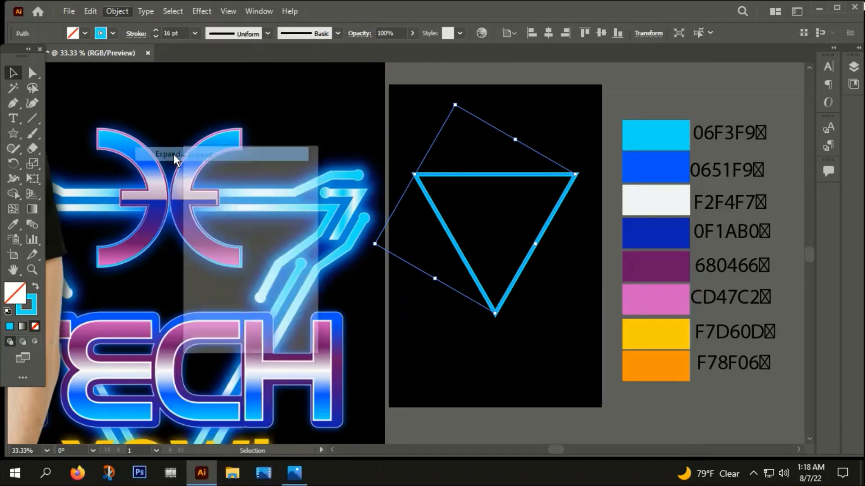
pyautogui.click(201, 213)
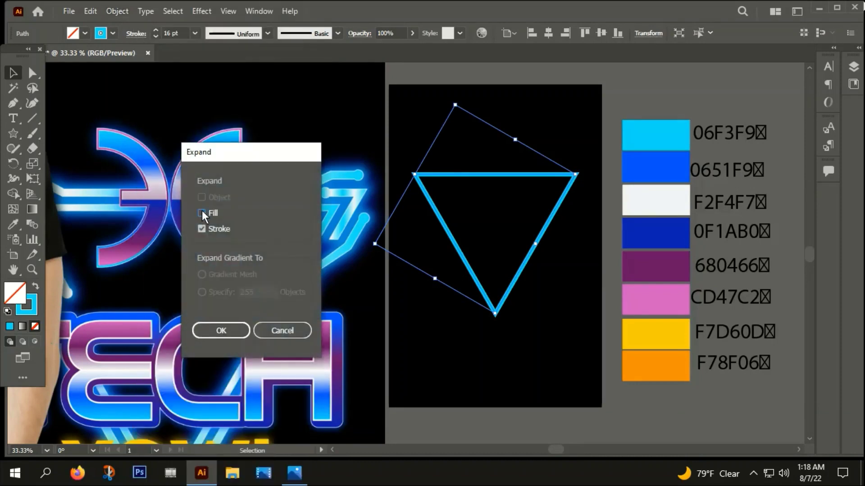
pyautogui.click(219, 331)
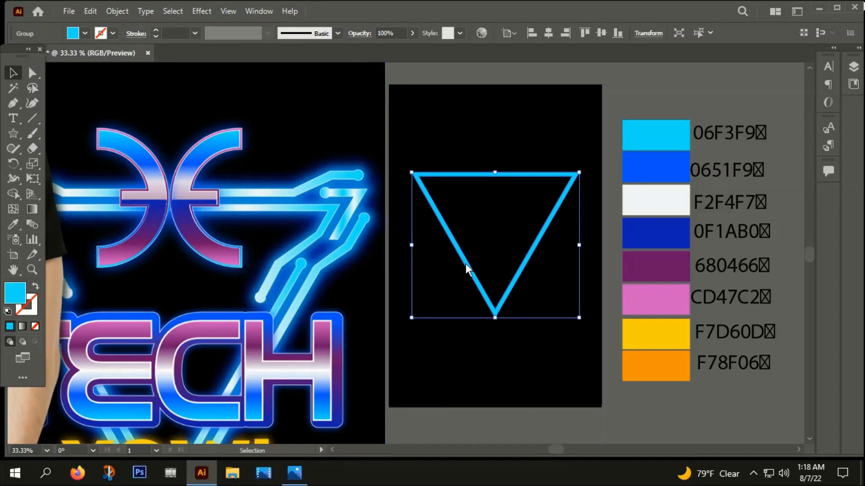
# Step: Alt-drag a corner handle to create a smaller copy inside the triangle
pyautogui.press('a')
pyautogui.press('v')
pyautogui.moveTo(580, 173); pyautogui.dragTo(565, 191)
pyautogui.scroll(2, 480, 204)
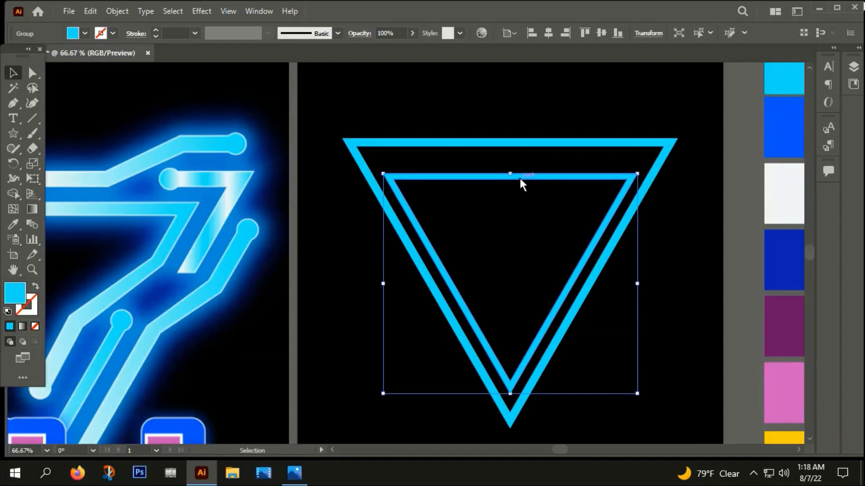
pyautogui.moveTo(511, 172); pyautogui.dragTo(511, 154)
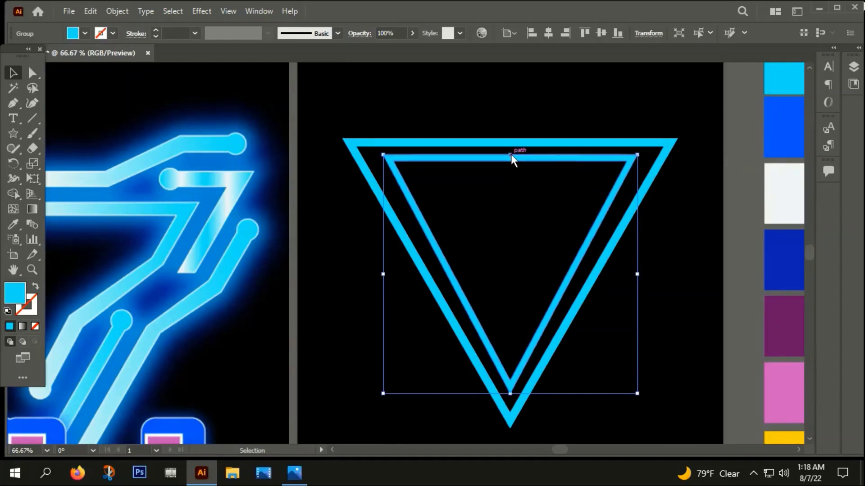
pyautogui.hotkey('ctrl', 'z')
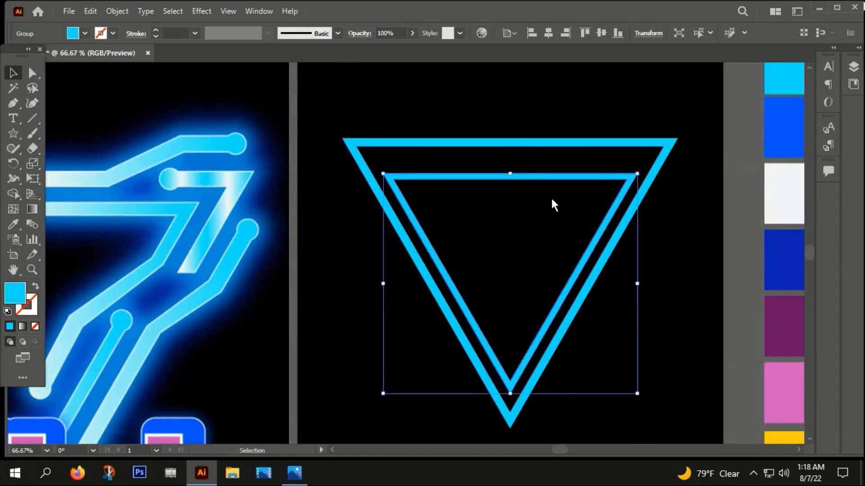
# Step: Move and enlarge the inner triangle to about 7.72 × 6.69 in
pyautogui.moveTo(537, 177); pyautogui.dragTo(536, 167)
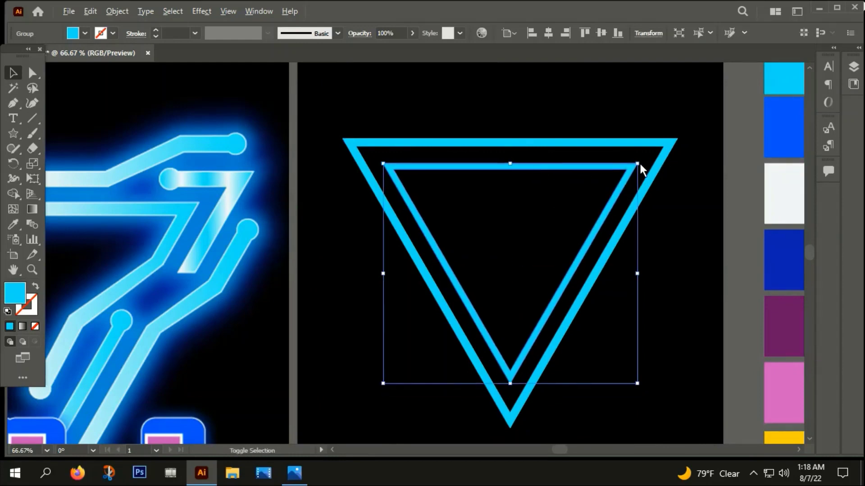
pyautogui.moveTo(638, 164); pyautogui.dragTo(647, 154)
pyautogui.click(706, 264)
pyautogui.scroll(-2, 692, 284)
pyautogui.scroll(-1, 692, 285)
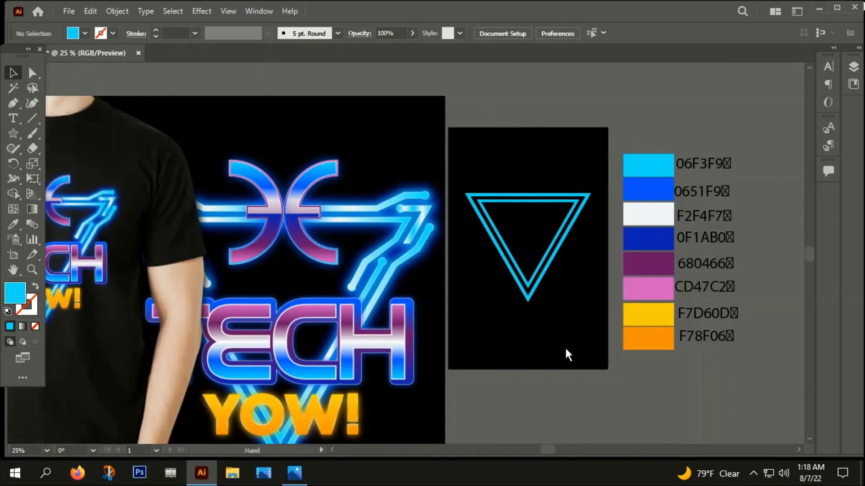
pyautogui.moveTo(606, 347); pyautogui.dragTo(565, 347)
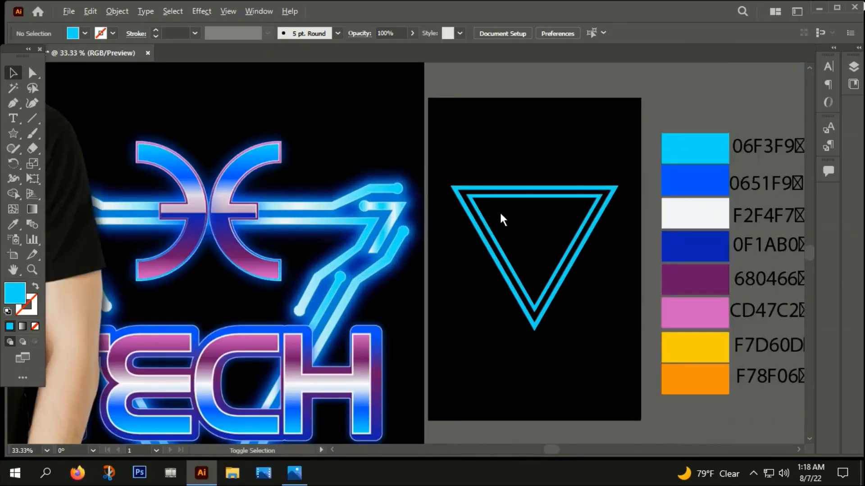
pyautogui.scroll(2, 491, 215)
pyautogui.scroll(1, 482, 213)
pyautogui.scroll(1, 541, 259)
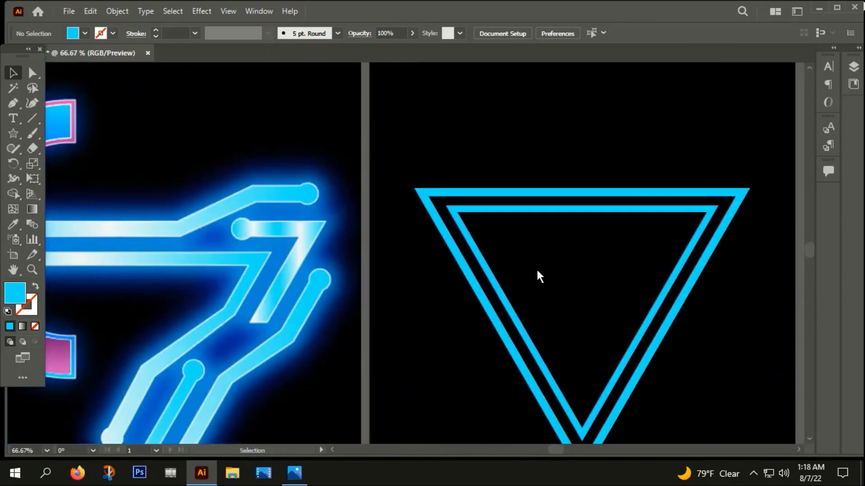
pyautogui.scroll(-1, 357, 256)
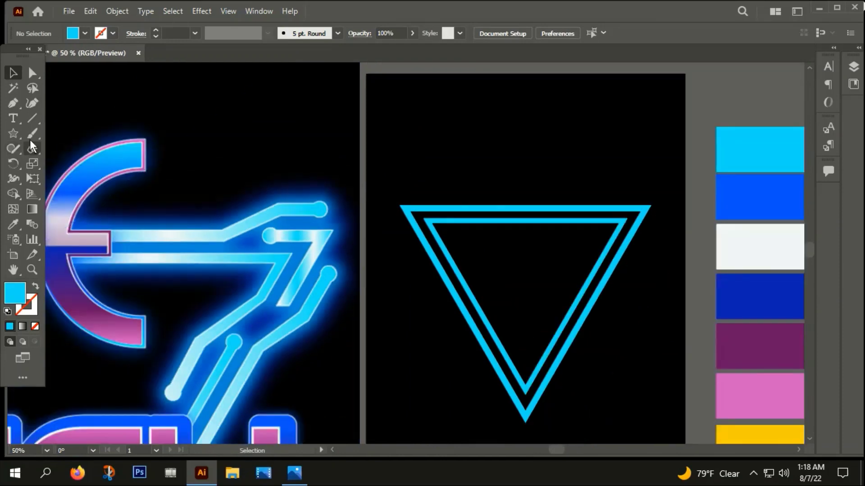
# Step: Draw a small yellow-green rectangle on the triangle's top-left corner
pyautogui.click(13, 134)
pyautogui.click(77, 134)
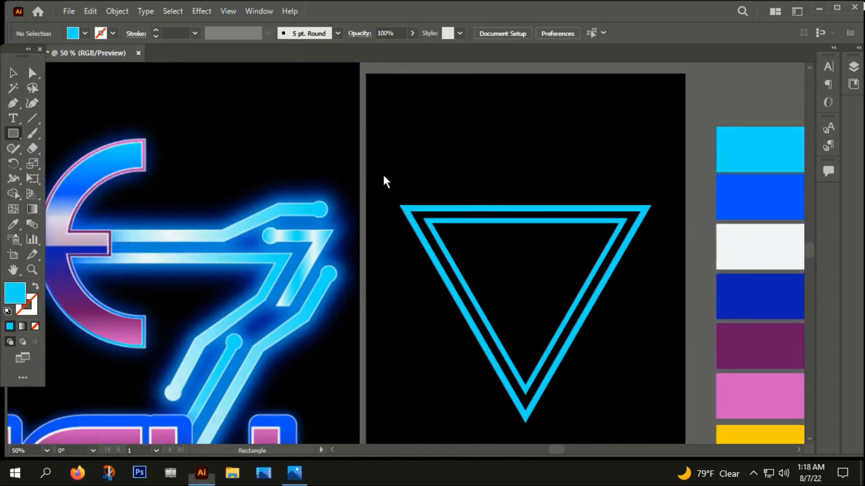
pyautogui.scroll(1, 414, 197)
pyautogui.click(417, 205)
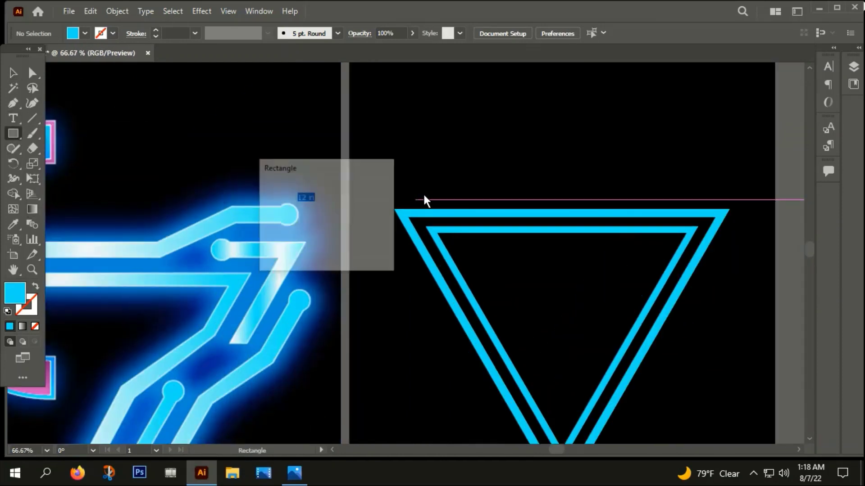
pyautogui.click(363, 247)
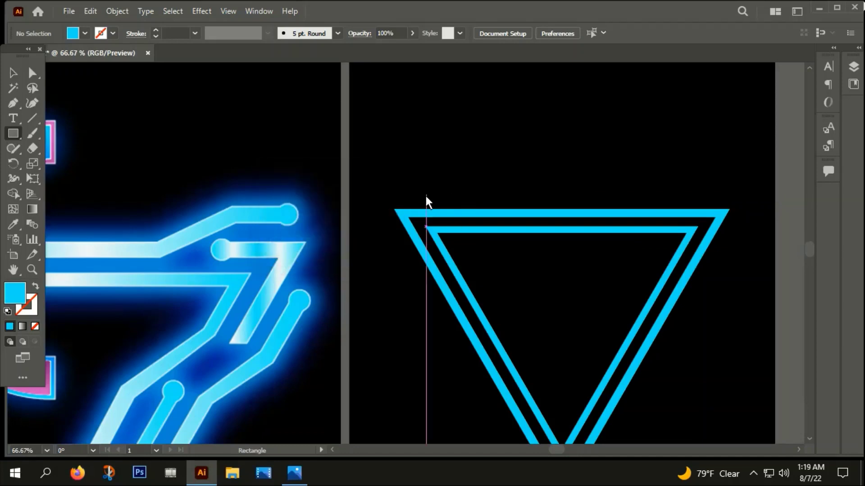
pyautogui.moveTo(426, 197); pyautogui.dragTo(468, 224)
pyautogui.doubleClick(15, 297)
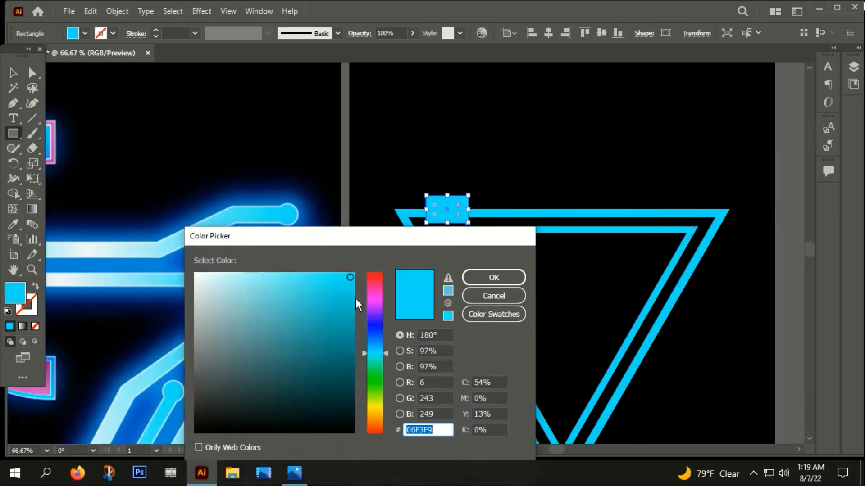
pyautogui.moveTo(374, 392); pyautogui.dragTo(374, 404)
pyautogui.click(348, 298)
pyautogui.click(494, 277)
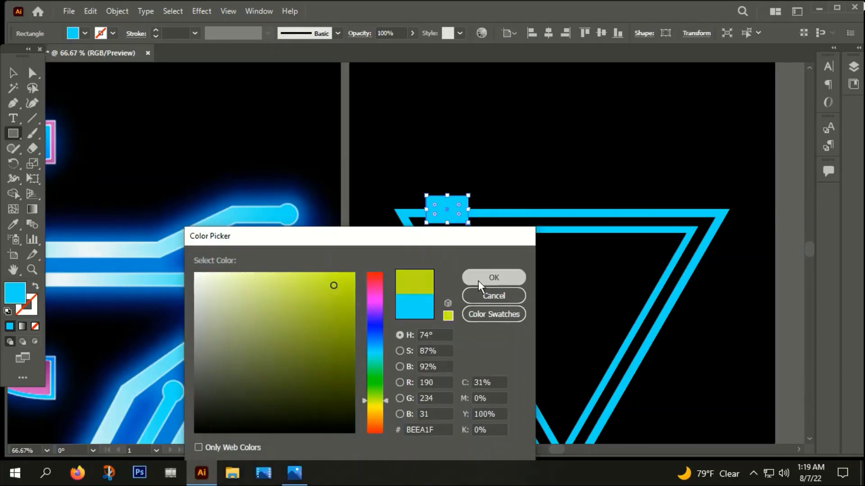
# Step: Alt-drag rectangle copies to the top-right corner and both sides, then show rulers
pyautogui.click(13, 74)
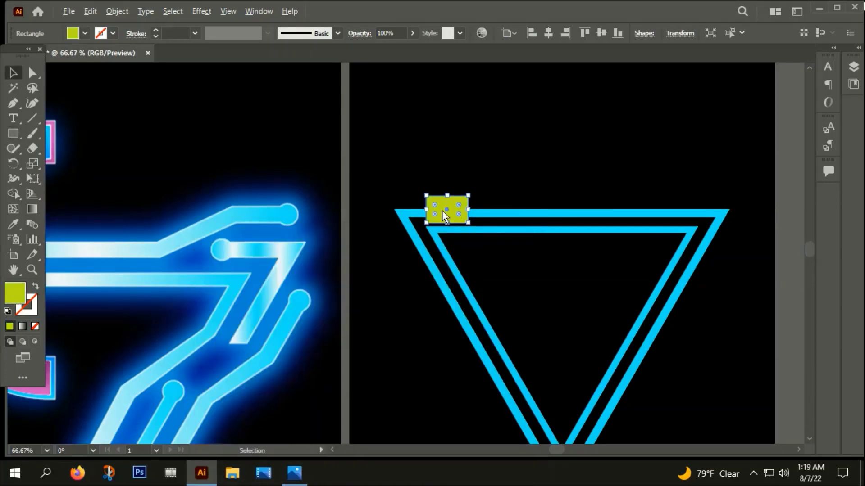
pyautogui.moveTo(444, 216); pyautogui.dragTo(685, 220)
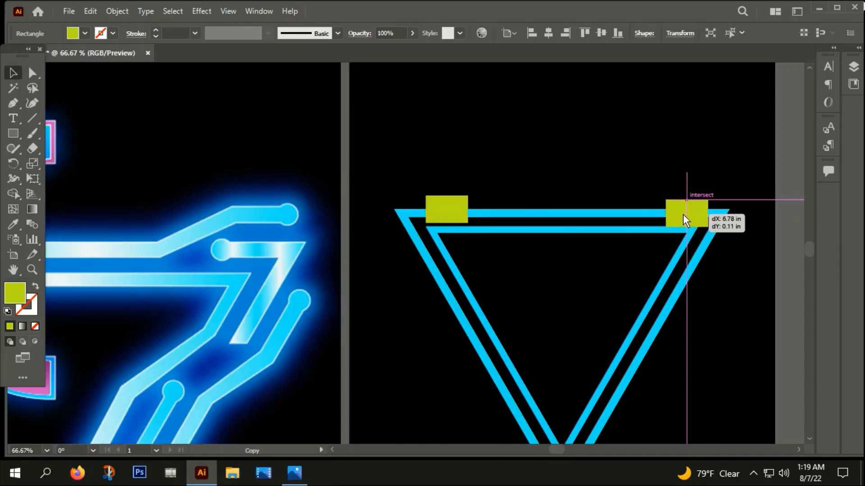
pyautogui.scroll(-1, 692, 216)
pyautogui.moveTo(685, 220)
pyautogui.mouseDown()
pyautogui.moveTo(692, 216)
pyautogui.moveTo(700, 264)
pyautogui.mouseUp()
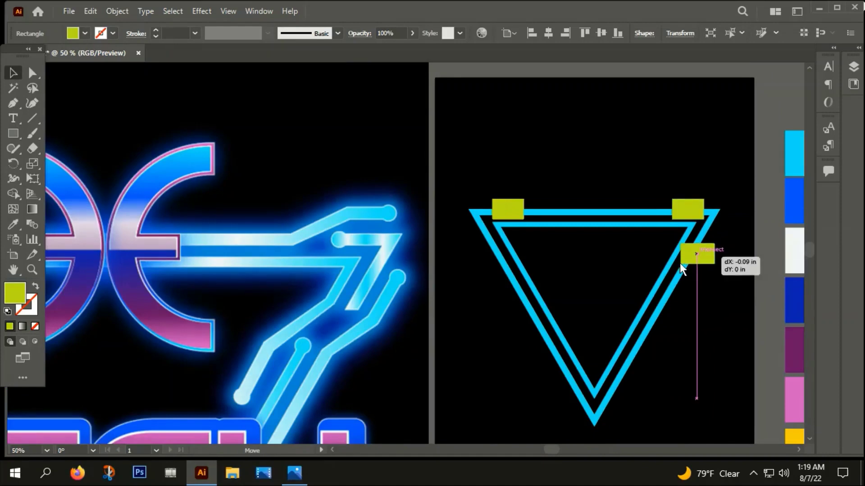
pyautogui.moveTo(700, 263); pyautogui.dragTo(701, 262)
pyautogui.moveTo(701, 263); pyautogui.dragTo(490, 266)
pyautogui.click(529, 131)
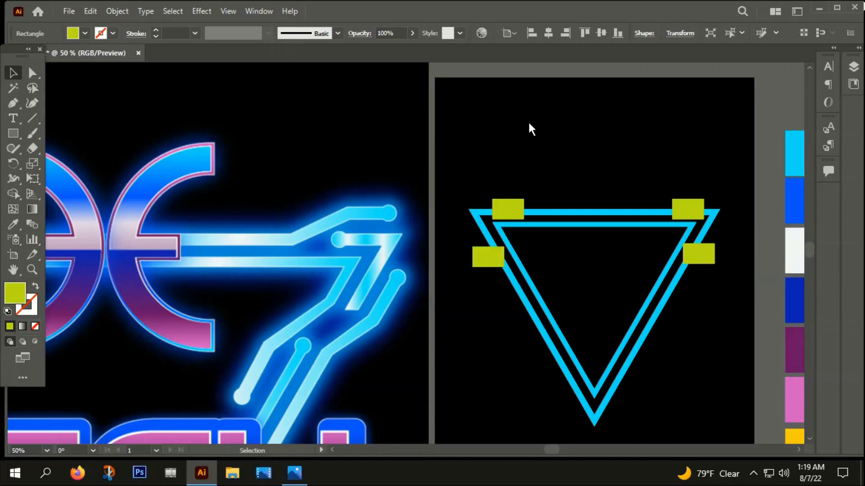
pyautogui.hotkey('ctrl', 'r')
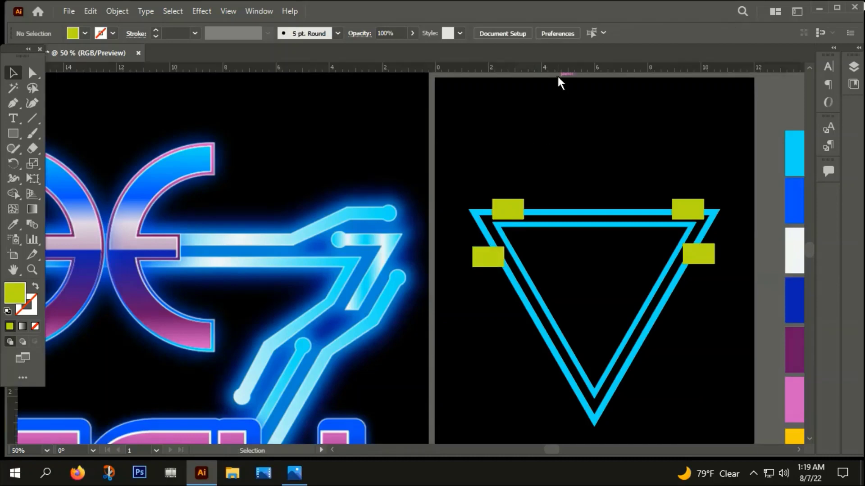
# Step: Pull a horizontal guide and align both side rectangles onto it
pyautogui.moveTo(555, 188); pyautogui.dragTo(553, 243)
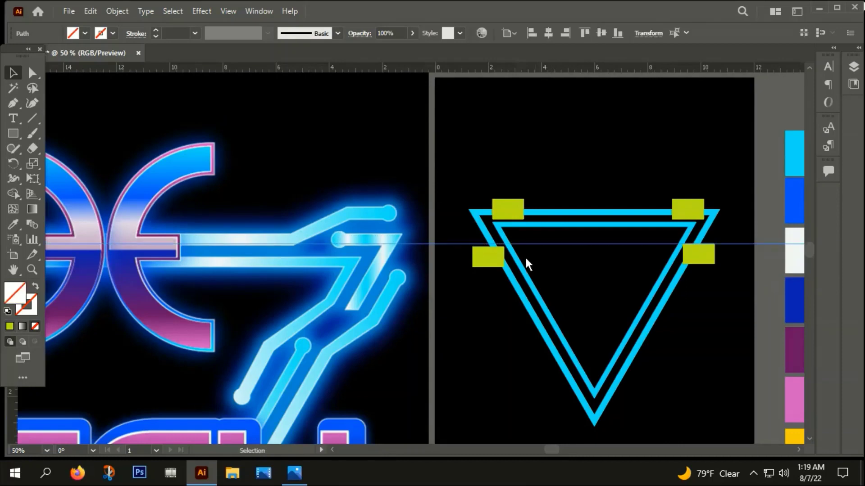
pyautogui.scroll(3, 487, 245)
pyautogui.moveTo(494, 269)
pyautogui.mouseDown()
pyautogui.moveTo(491, 258)
pyautogui.moveTo(514, 257)
pyautogui.mouseUp()
pyautogui.hotkey('ctrl', '-')
pyautogui.hotkey('ctrl', '-')
pyautogui.moveTo(366, 242); pyautogui.dragTo(135, 195)
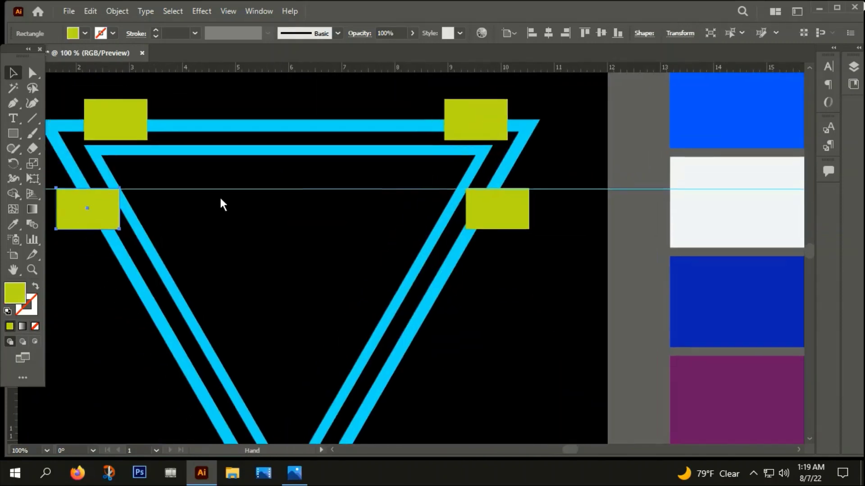
pyautogui.hotkey('ctrl', '+')
pyautogui.hotkey('ctrl', '+')
pyautogui.hotkey('ctrl', '+')
pyautogui.moveTo(367, 212); pyautogui.dragTo(349, 210)
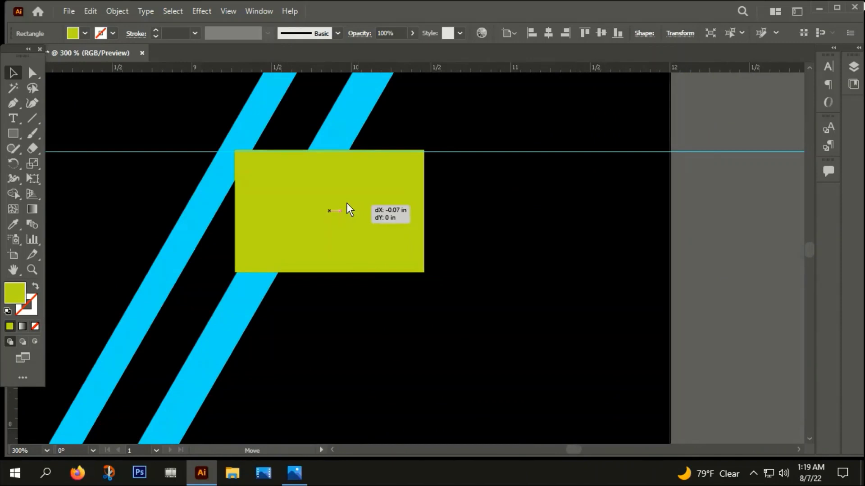
pyautogui.click(463, 209)
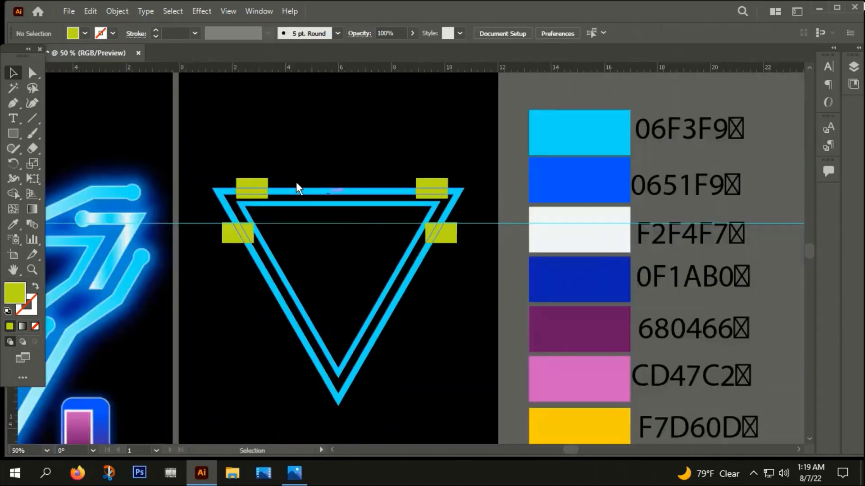
# Step: Combine the four rectangles into a compound path with Ctrl+8, selected with the triangles
pyautogui.click(254, 186)
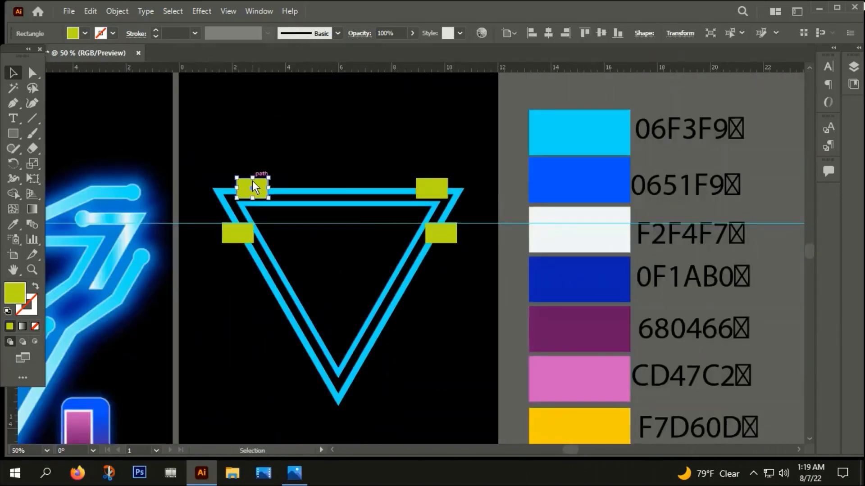
pyautogui.keyDown('shift'); pyautogui.click(435, 189); pyautogui.keyUp('shift')
pyautogui.keyDown('shift'); pyautogui.click(445, 241); pyautogui.keyUp('shift')
pyautogui.keyDown('shift'); pyautogui.click(235, 238); pyautogui.keyUp('shift')
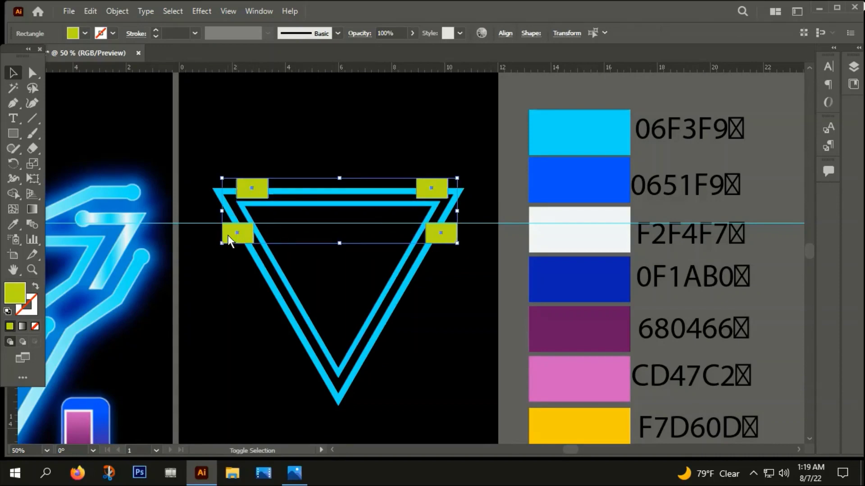
pyautogui.hotkey('ctrl', '8')
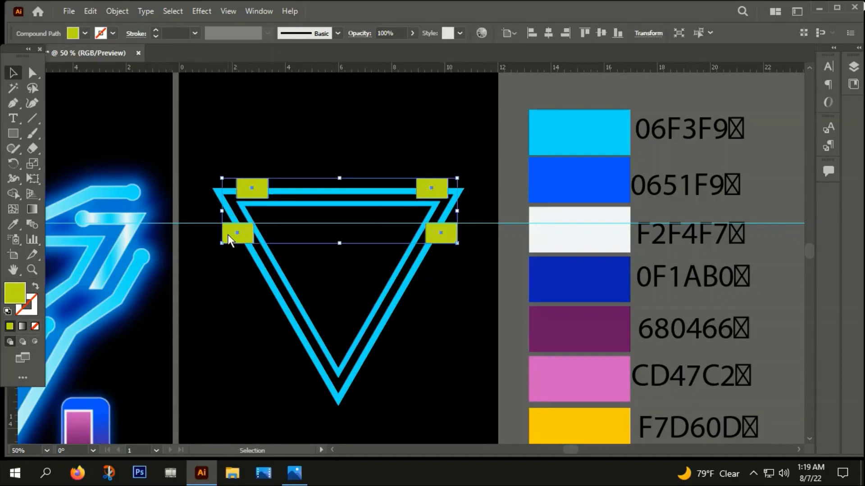
pyautogui.click(299, 164)
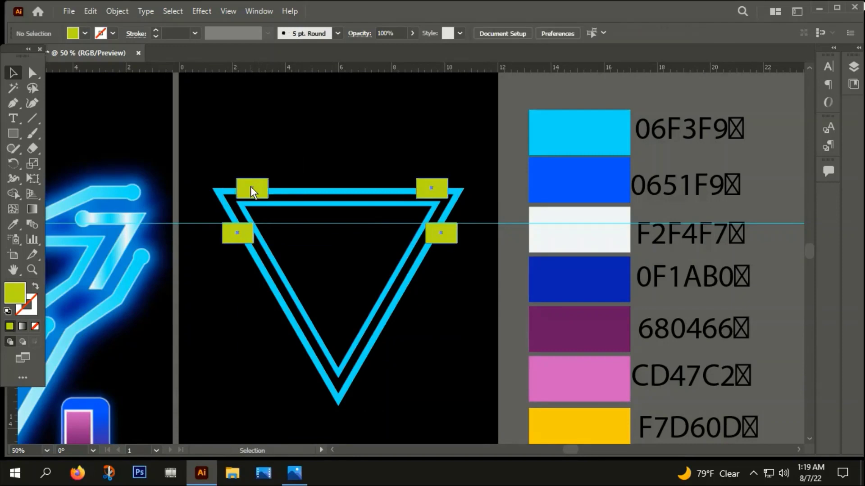
pyautogui.click(253, 193)
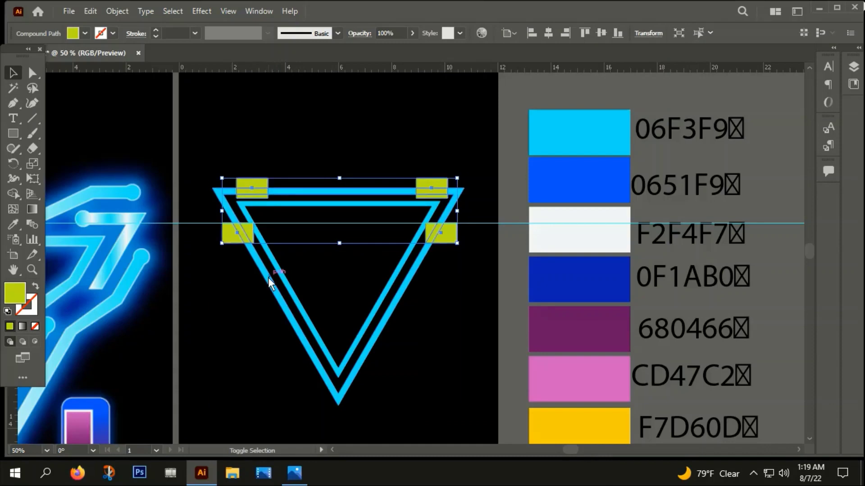
pyautogui.keyDown('shift'); pyautogui.click(270, 283); pyautogui.keyUp('shift')
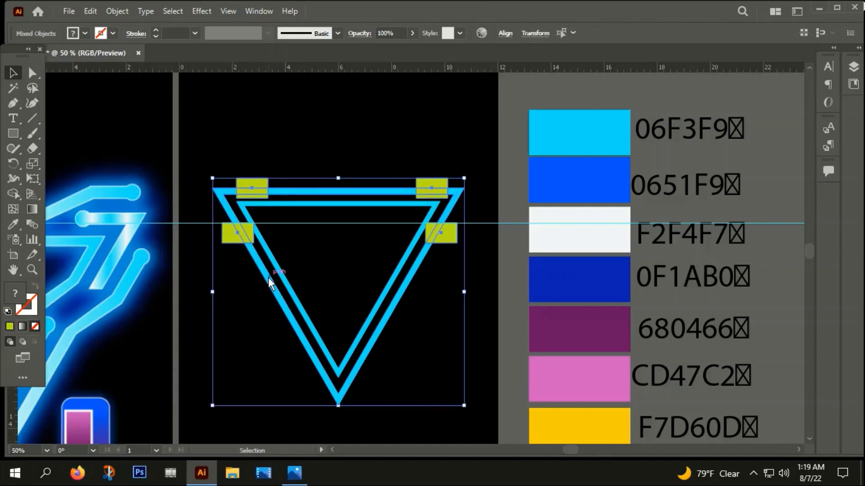
pyautogui.press('a')
pyautogui.hotkey('ctrl', 'shift', 'F9')
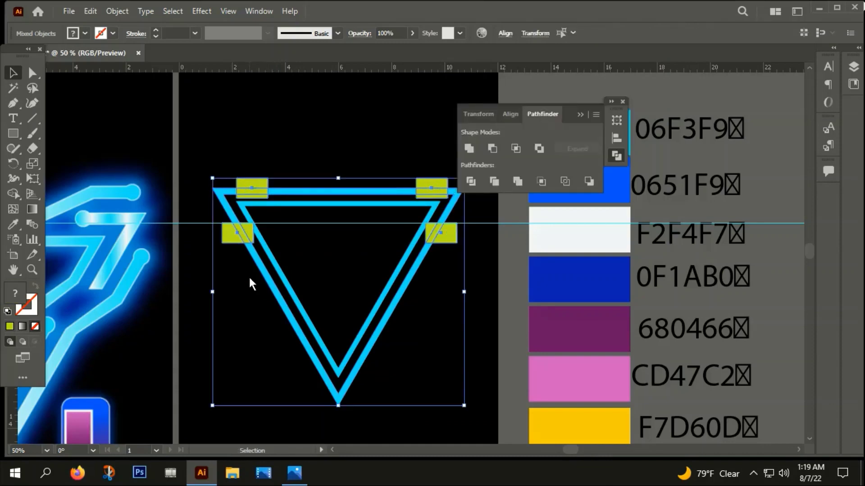
# Step: Subtract the rectangles with Minus Front, leaving two top gaps and one per side
pyautogui.click(492, 149)
pyautogui.click(481, 261)
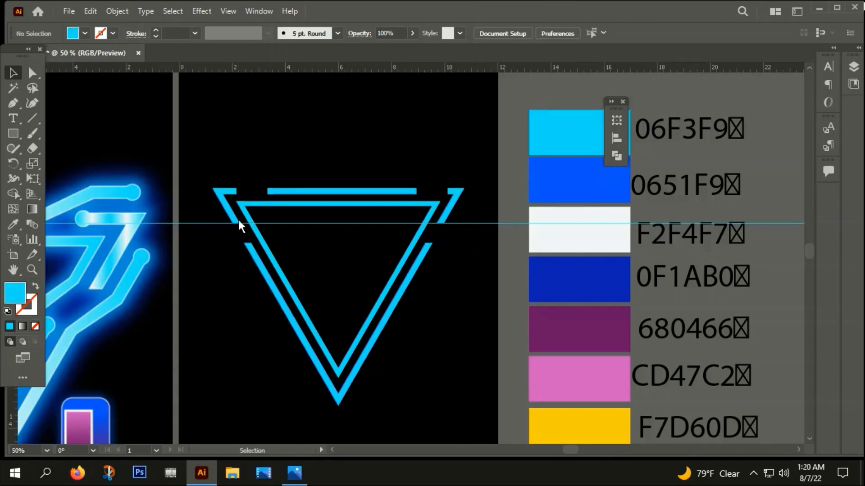
pyautogui.moveTo(484, 205); pyautogui.dragTo(501, 275)
pyautogui.press('Delete')
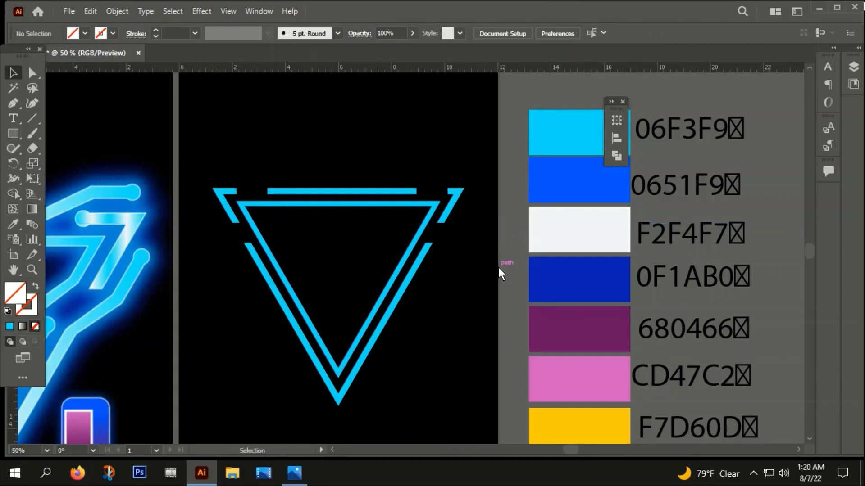
pyautogui.hotkey('ctrl', '-')
pyautogui.moveTo(487, 266)
pyautogui.mouseDown()
pyautogui.moveTo(507, 309)
pyautogui.moveTo(680, 301)
pyautogui.moveTo(617, 309)
pyautogui.moveTo(757, 293)
pyautogui.moveTo(728, 290)
pyautogui.moveTo(603, 317)
pyautogui.moveTo(432, 304)
pyautogui.mouseUp()
# Step: Draw a small circle at the top-left bar's end and fill it with cyan 06F3F9
pyautogui.scroll(2, 496, 248)
pyautogui.scroll(3, 513, 226)
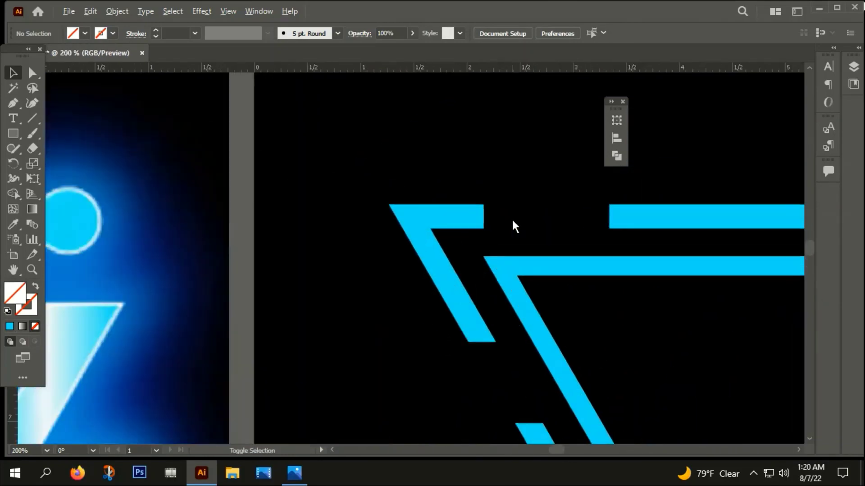
pyautogui.click(13, 133)
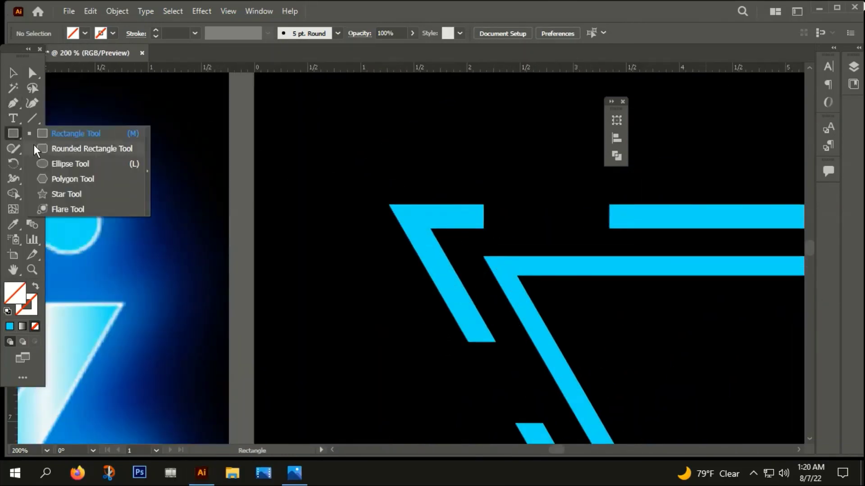
pyautogui.click(54, 164)
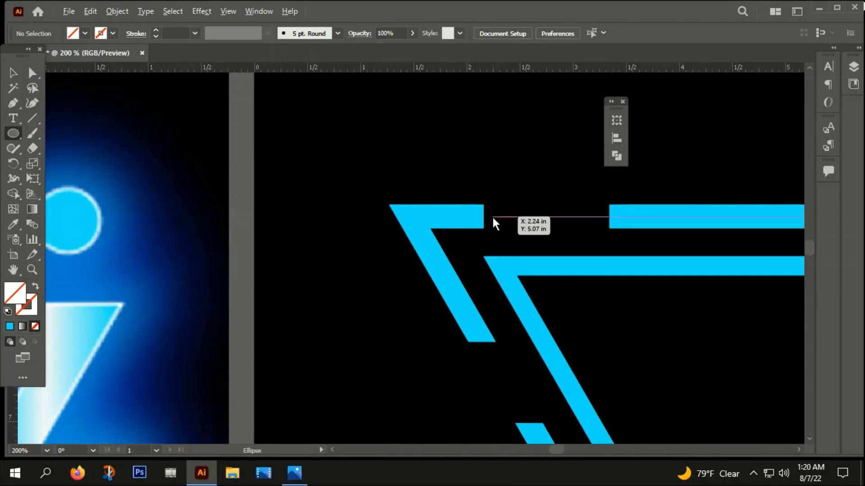
pyautogui.moveTo(487, 216); pyautogui.dragTo(506, 242)
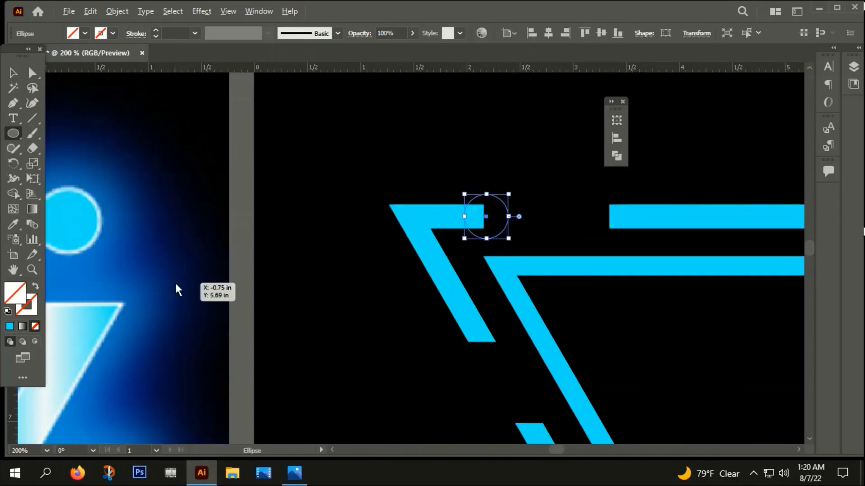
pyautogui.scroll(-4, 174, 290)
pyautogui.press('i')
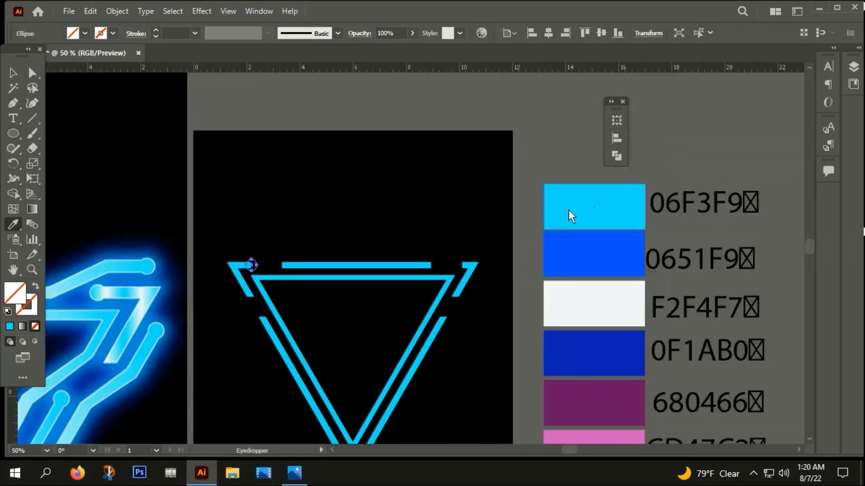
pyautogui.click(579, 212)
# Step: Move the cyan circle onto the end of the top-left bar as a circuit node
pyautogui.press('v')
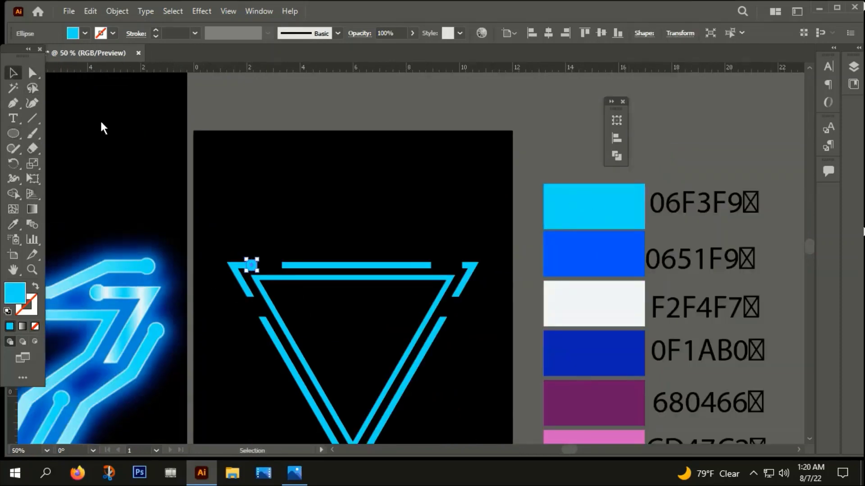
pyautogui.click(293, 221)
pyautogui.scroll(5, 253, 270)
pyautogui.moveTo(259, 270)
pyautogui.mouseDown()
pyautogui.moveTo(288, 266)
pyautogui.moveTo(282, 269)
pyautogui.mouseUp()
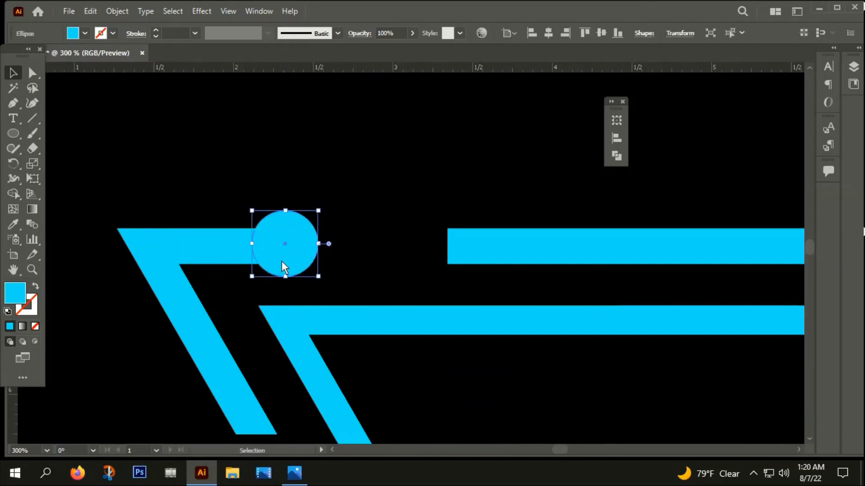
pyautogui.click(353, 192)
pyautogui.scroll(-3, 352, 193)
pyautogui.scroll(-1, 353, 193)
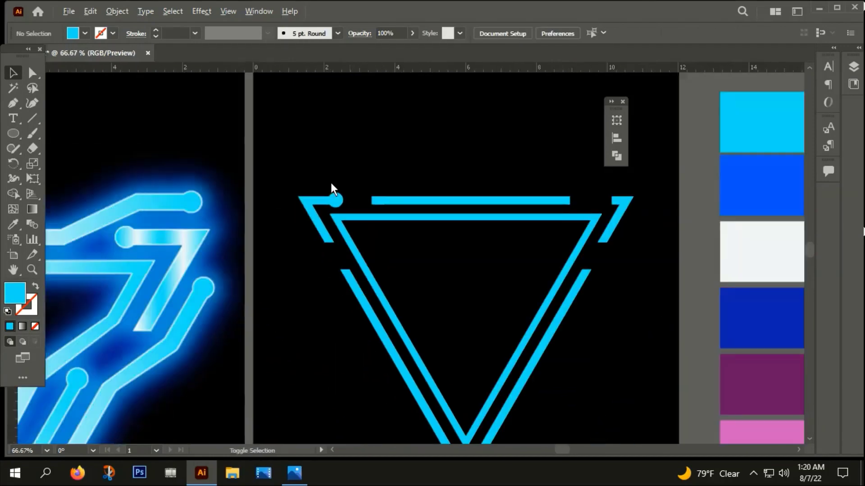
pyautogui.click(11, 105)
# Step: Draw a three-point angled trace rising left from the top bar's left end, with fill and stroke swapped
pyautogui.scroll(2, 363, 211)
pyautogui.scroll(2, 443, 178)
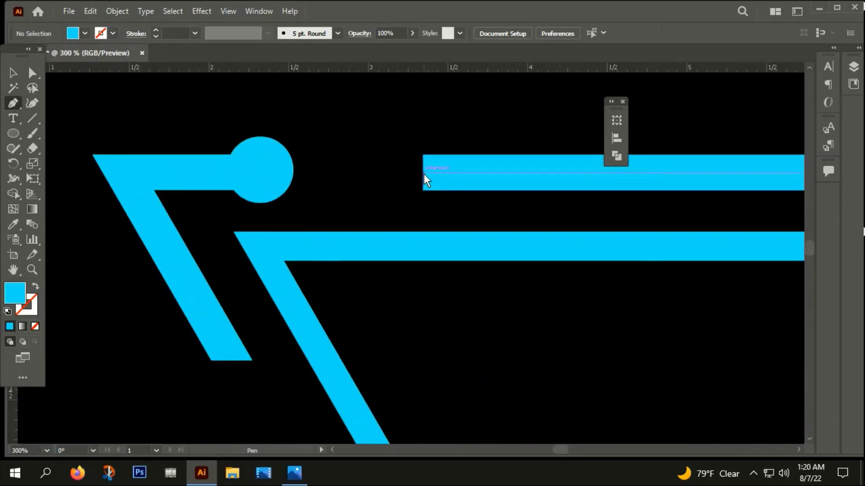
pyautogui.click(424, 173)
pyautogui.scroll(-2, 425, 174)
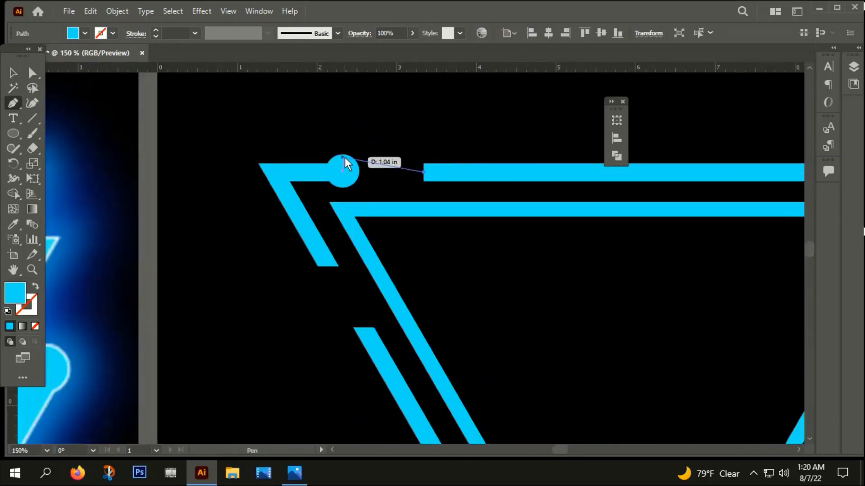
pyautogui.click(342, 120)
pyautogui.click(284, 120)
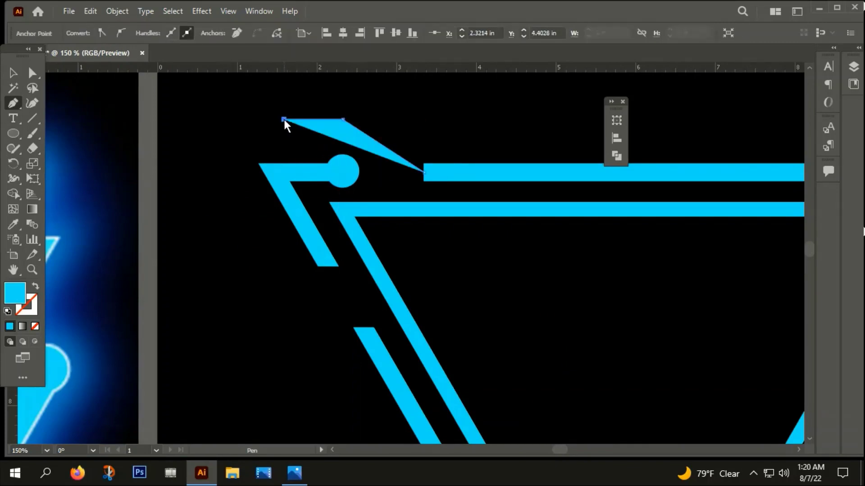
pyautogui.click(36, 286)
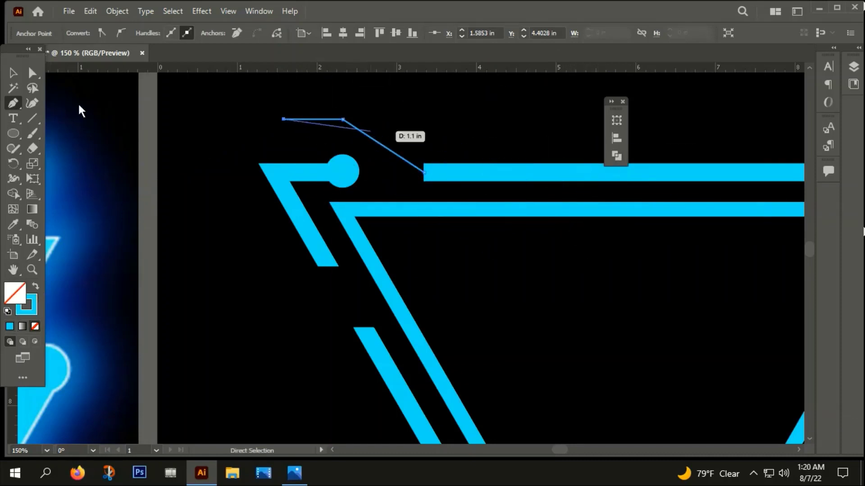
pyautogui.press('v')
pyautogui.click(318, 150)
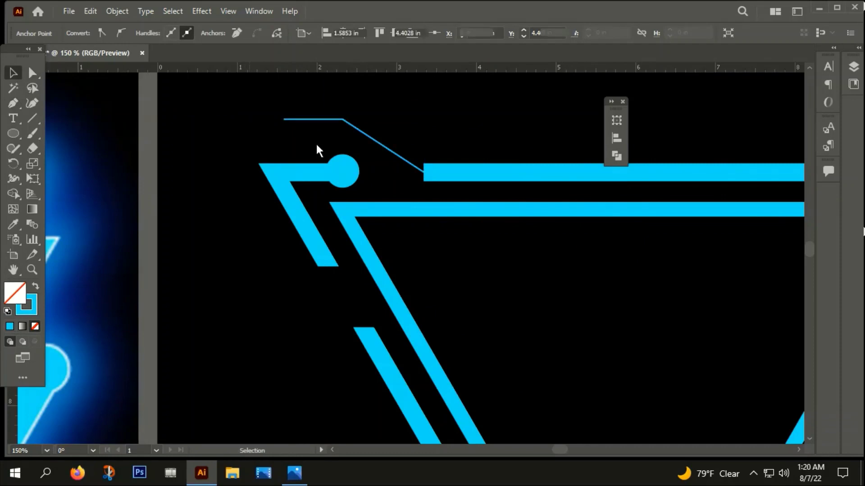
pyautogui.click(374, 139)
# Step: Give the angled trace a 16 pt stroke and expand the stroke into a filled shape
pyautogui.doubleClick(167, 36)
pyautogui.write('16')
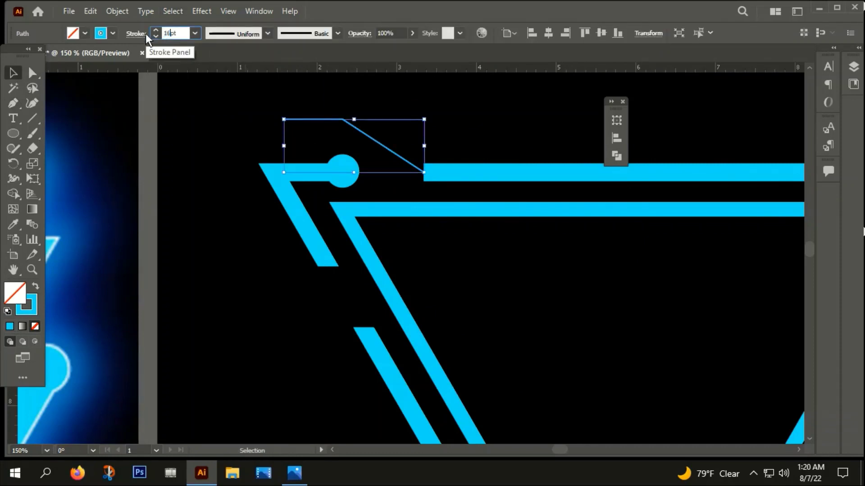
pyautogui.click(215, 199)
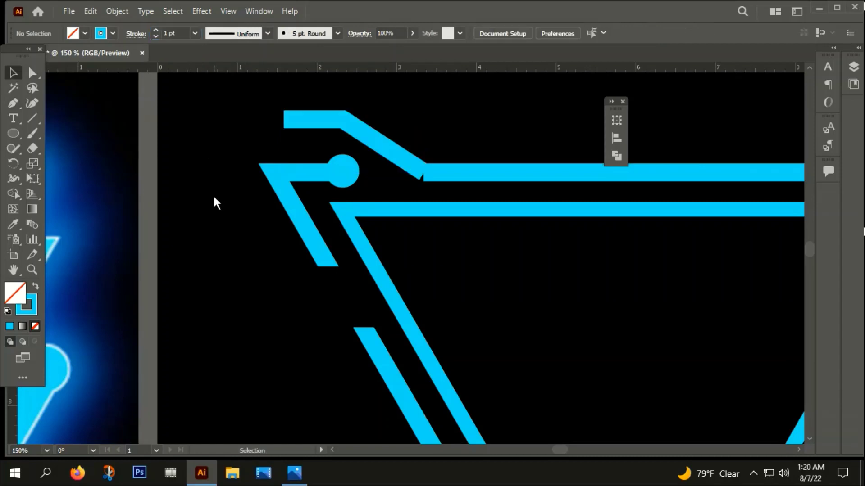
pyautogui.click(117, 11)
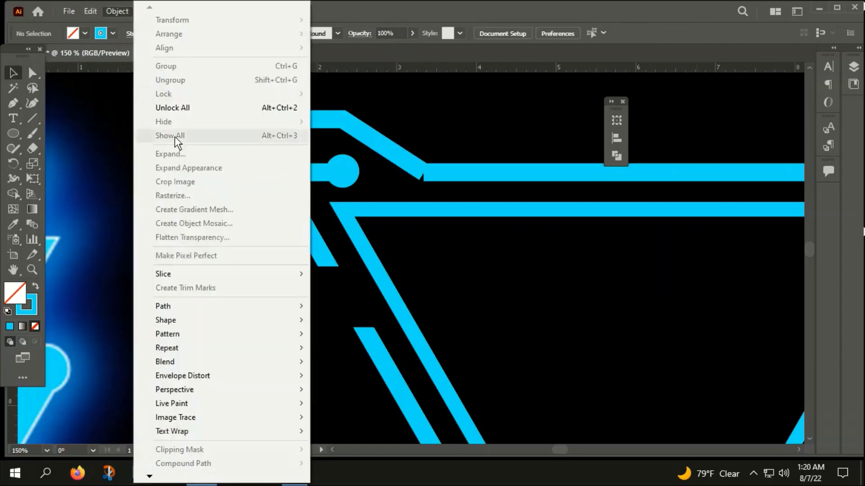
pyautogui.click(372, 137)
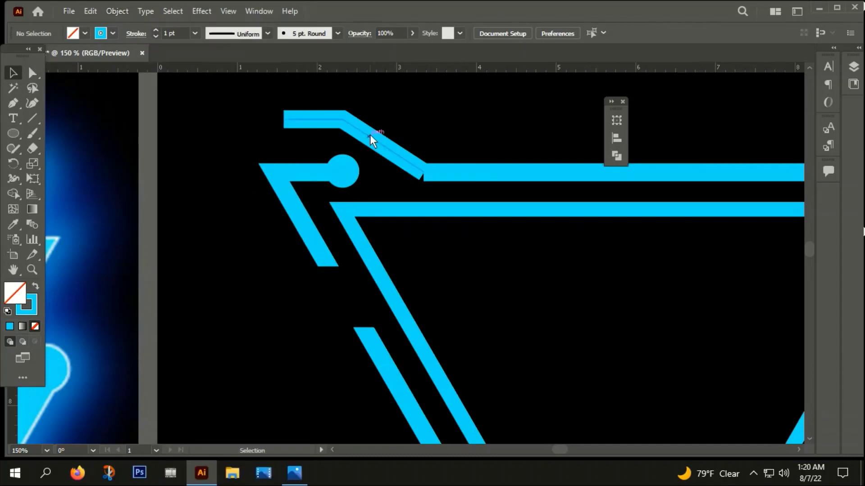
pyautogui.click(125, 11)
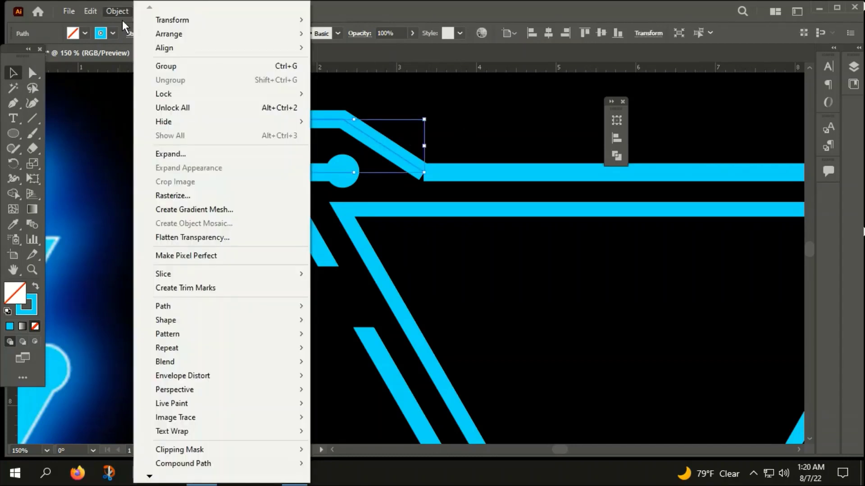
pyautogui.click(175, 154)
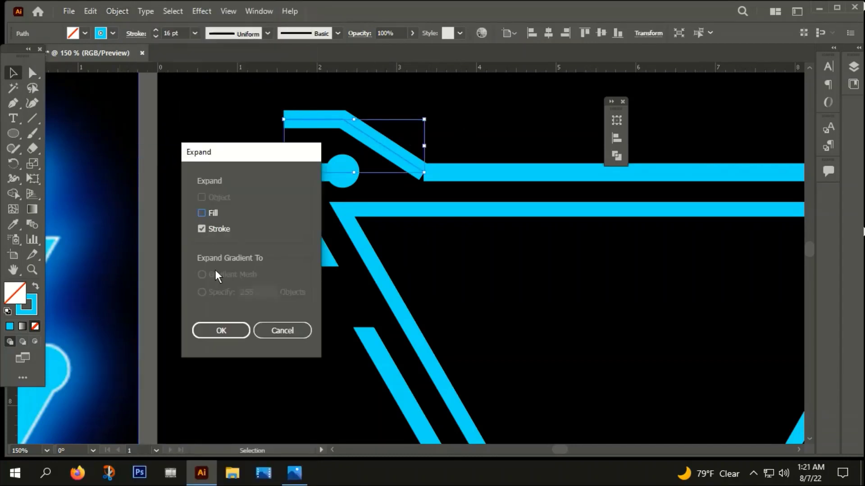
pyautogui.click(221, 331)
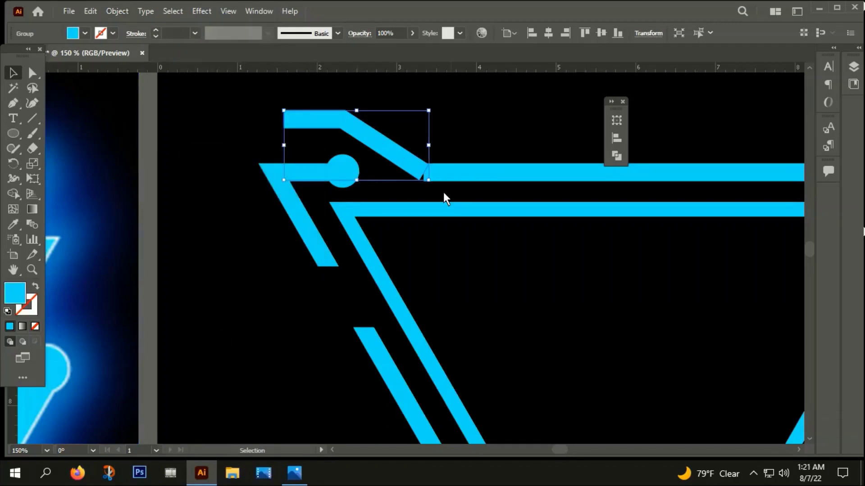
# Step: Drag the junction anchors with Direct Selection so the trace meets the top bar flush
pyautogui.scroll(2, 441, 176)
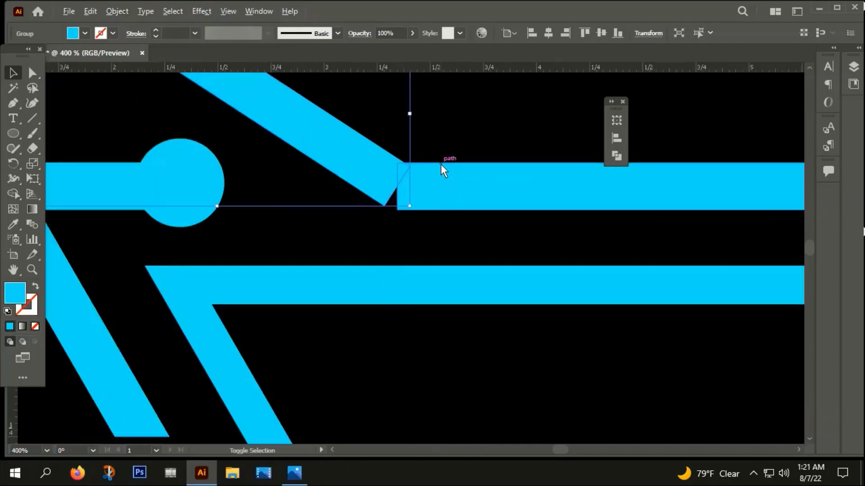
pyautogui.scroll(3, 448, 164)
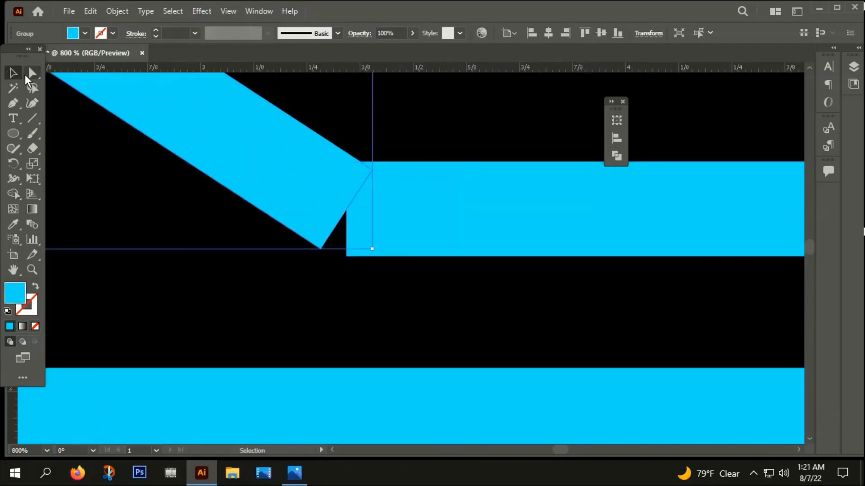
pyautogui.click(26, 74)
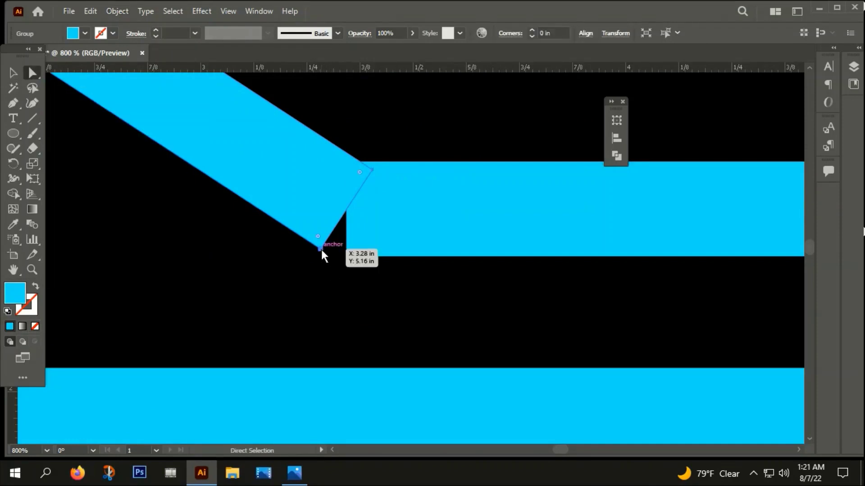
pyautogui.moveTo(320, 249); pyautogui.dragTo(347, 261)
pyautogui.moveTo(369, 166); pyautogui.dragTo(369, 162)
pyautogui.click(379, 111)
pyautogui.scroll(5, 362, 267)
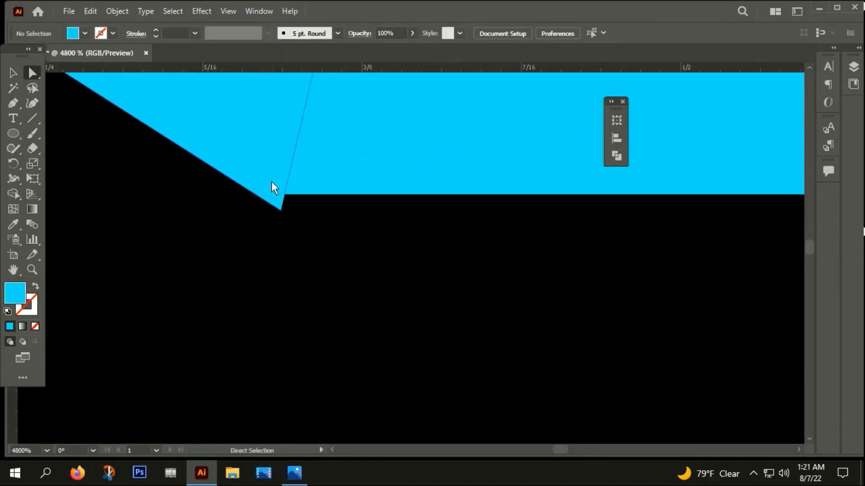
pyautogui.moveTo(280, 210)
pyautogui.mouseDown()
pyautogui.moveTo(291, 191)
pyautogui.moveTo(280, 195)
pyautogui.mouseUp()
pyautogui.click(332, 297)
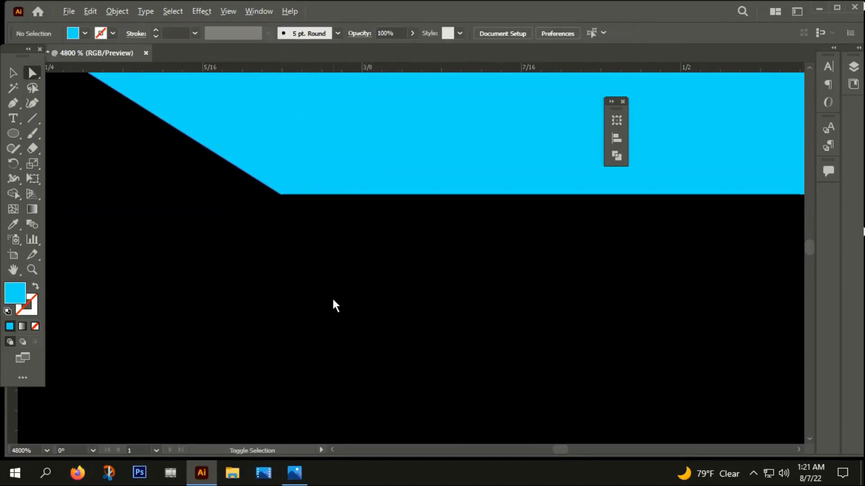
pyautogui.scroll(-5, 332, 298)
pyautogui.scroll(-5, 326, 321)
# Step: Alt-drag a copy of the circle onto the upper angled trace's end
pyautogui.scroll(-2, 356, 218)
pyautogui.hscroll(-2, 428, 226)
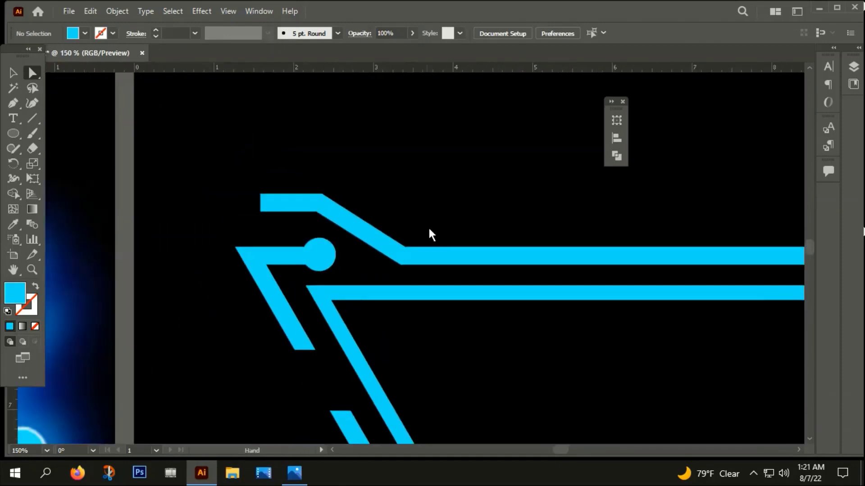
pyautogui.click(327, 255)
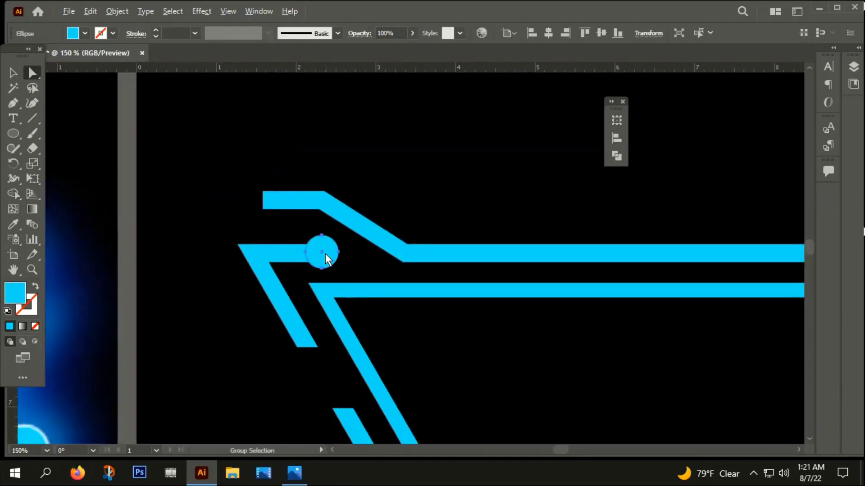
pyautogui.moveTo(326, 254); pyautogui.dragTo(257, 202)
pyautogui.click(281, 147)
pyautogui.scroll(-2, 293, 156)
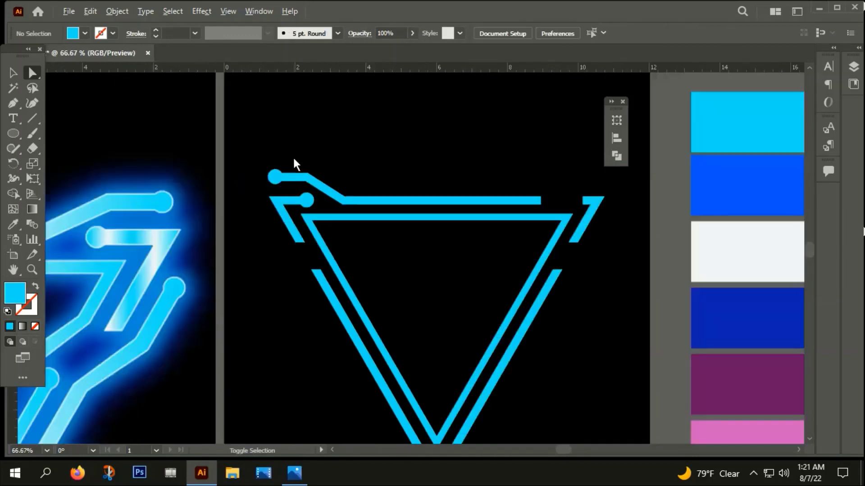
pyautogui.scroll(-3, 292, 156)
pyautogui.moveTo(258, 338)
pyautogui.mouseDown()
pyautogui.moveTo(415, 356)
pyautogui.moveTo(354, 356)
pyautogui.mouseUp()
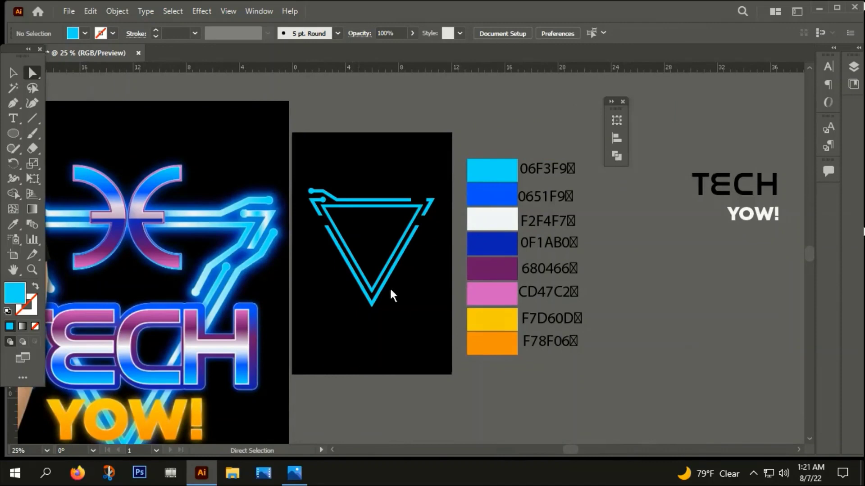
pyautogui.scroll(3, 348, 206)
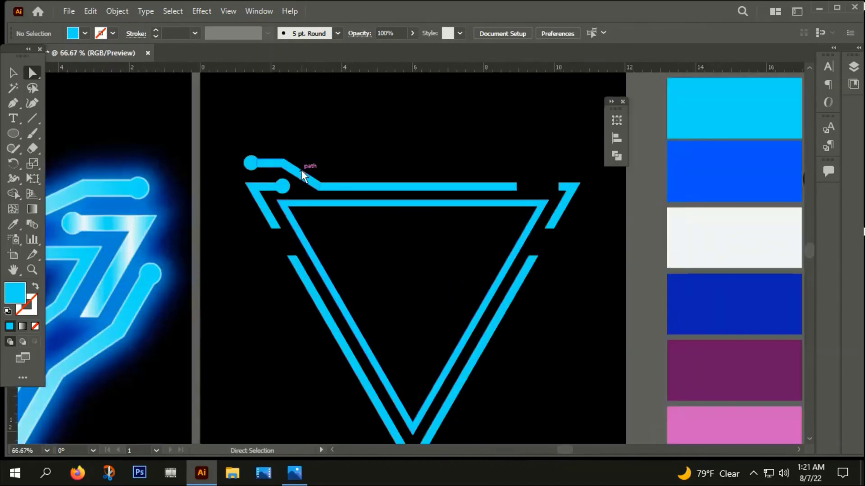
# Step: Group the upper angled trace with its circle cap
pyautogui.click(301, 169)
pyautogui.keyDown('shift'); pyautogui.click(248, 161); pyautogui.keyUp('shift')
pyautogui.rightClick(250, 160)
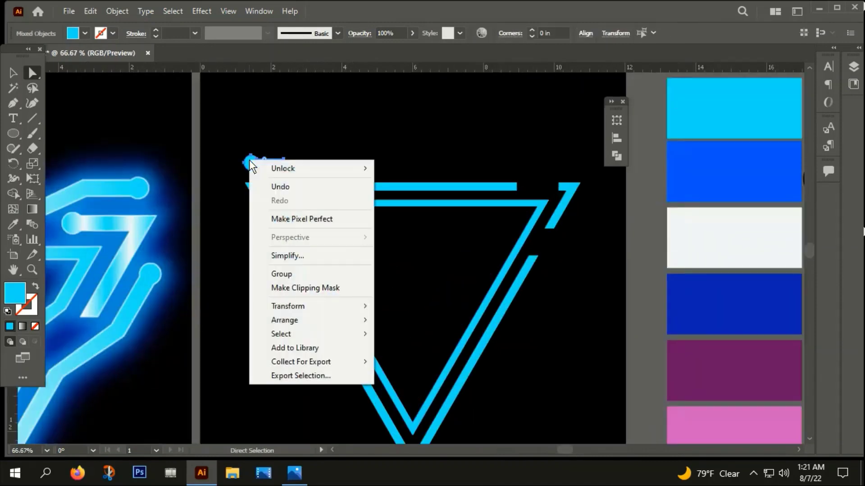
pyautogui.click(297, 273)
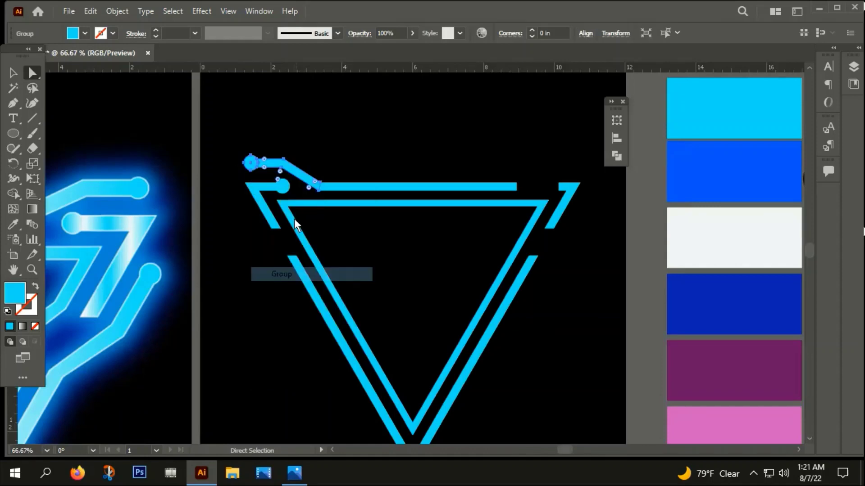
# Step: Make a vertically reflected copy of the group and move it to the triangle's top right
pyautogui.rightClick(279, 162)
pyautogui.moveTo(341, 321)
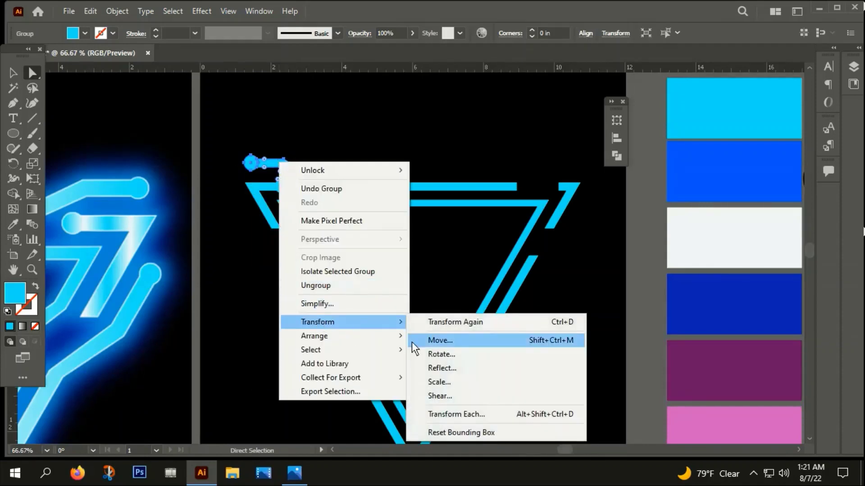
pyautogui.click(440, 368)
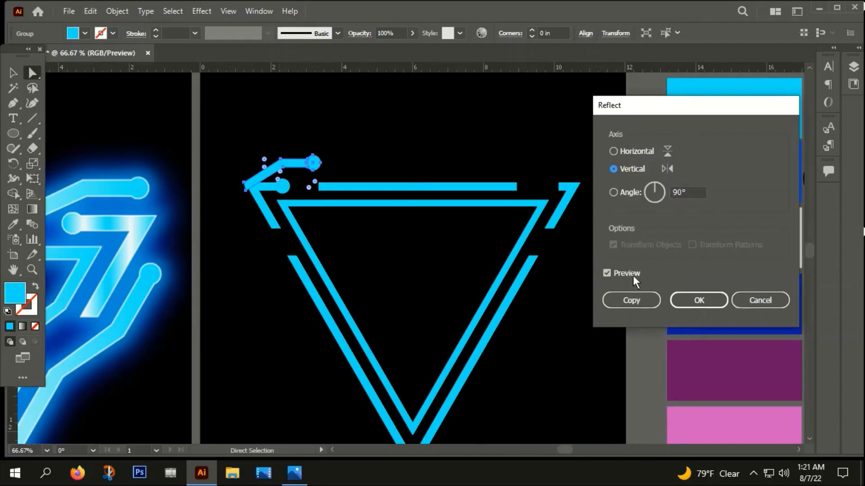
pyautogui.click(638, 304)
pyautogui.moveTo(288, 164)
pyautogui.mouseDown()
pyautogui.moveTo(520, 145)
pyautogui.moveTo(558, 166)
pyautogui.mouseUp()
pyautogui.hotkey('ctrl', 'shift', 'a')
# Step: Move the mirrored trace's joint anchors to close the notch at the bar
pyautogui.scroll(4, 556, 163)
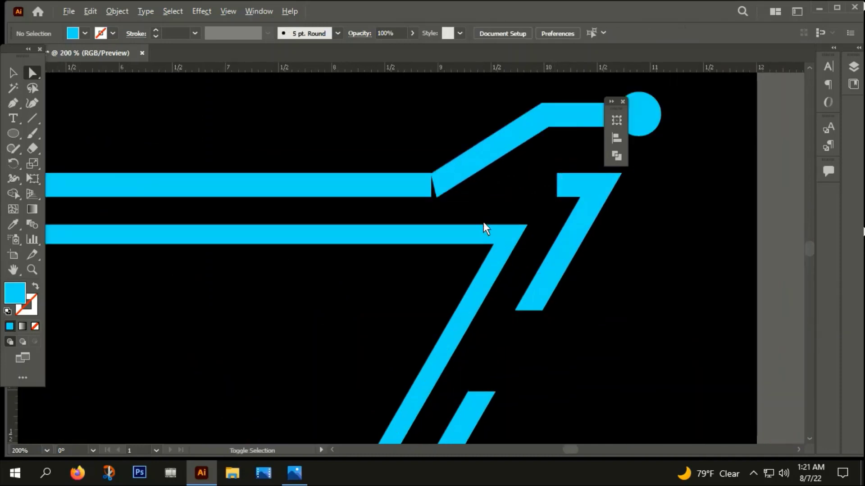
pyautogui.scroll(3, 483, 223)
pyautogui.moveTo(505, 164)
pyautogui.mouseDown()
pyautogui.moveTo(481, 165)
pyautogui.moveTo(482, 175)
pyautogui.mouseUp()
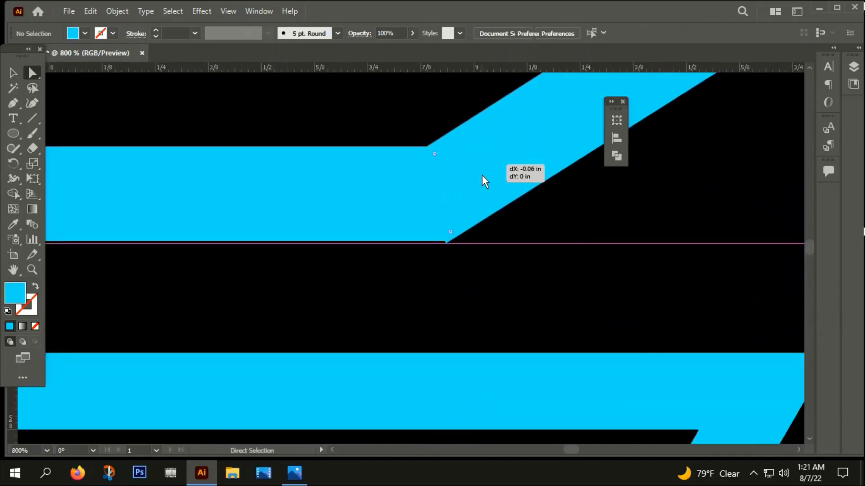
pyautogui.scroll(5, 434, 239)
pyautogui.scroll(2, 415, 293)
pyautogui.scroll(3, 556, 269)
pyautogui.moveTo(556, 269); pyautogui.dragTo(576, 224)
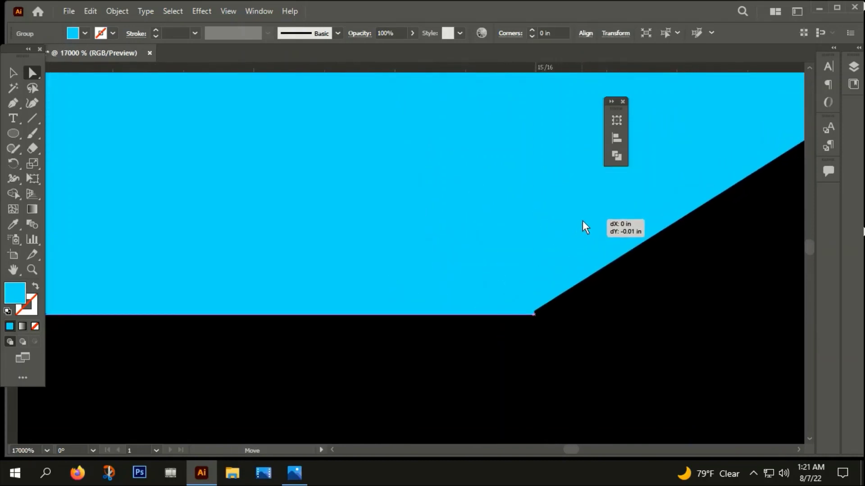
pyautogui.moveTo(577, 223); pyautogui.dragTo(585, 221)
pyautogui.click(558, 333)
# Step: Nudge the diagonal edge to smooth the trace's lower joint
pyautogui.scroll(4, 561, 341)
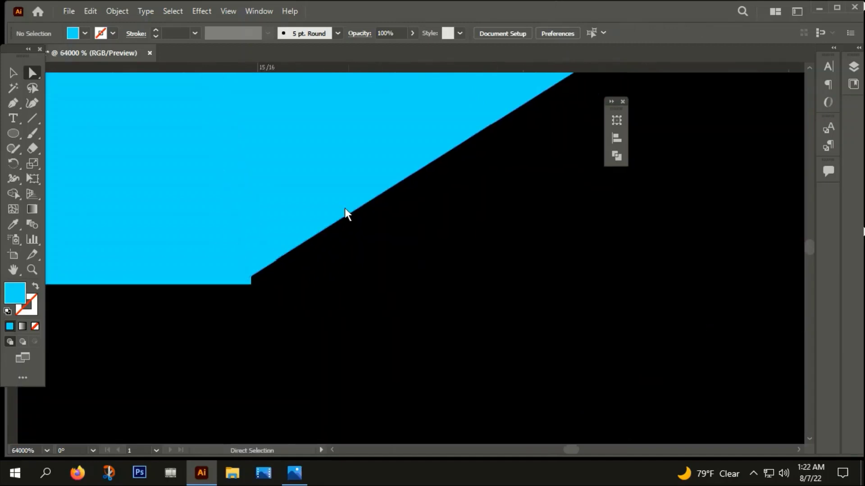
pyautogui.moveTo(345, 208)
pyautogui.mouseDown()
pyautogui.moveTo(299, 179)
pyautogui.moveTo(304, 189)
pyautogui.mouseUp()
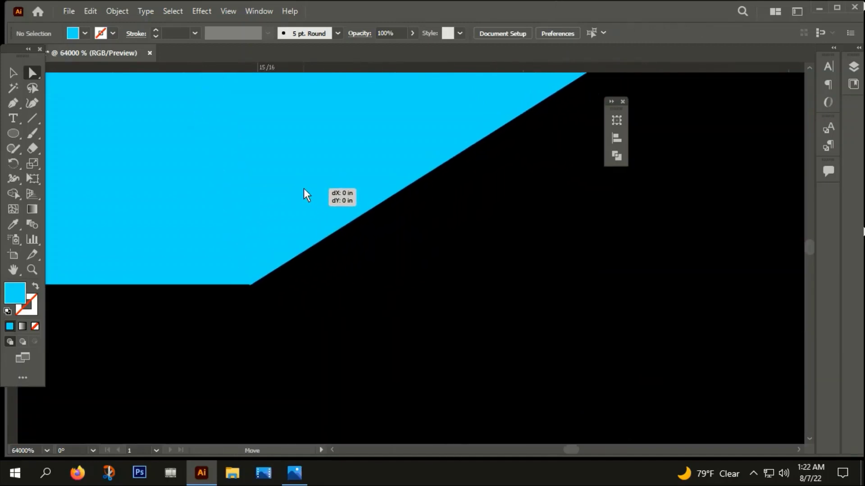
pyautogui.scroll(-3, 334, 323)
pyautogui.scroll(-3, 334, 323)
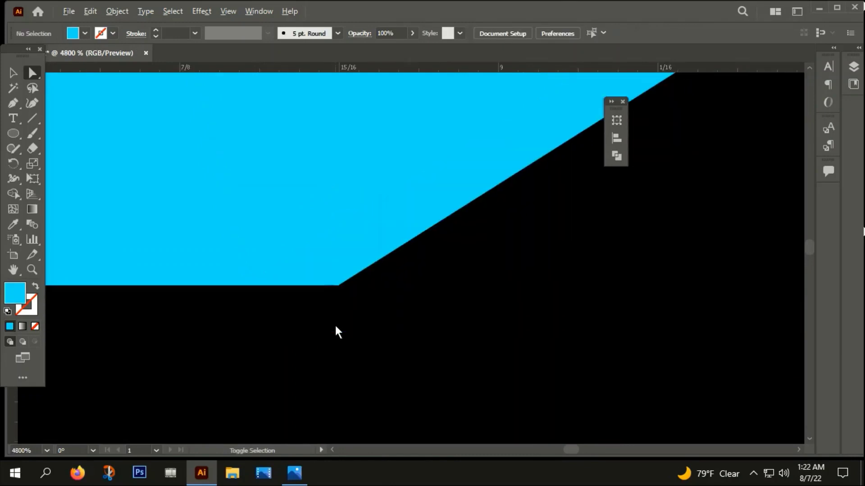
pyautogui.scroll(-3, 334, 323)
pyautogui.scroll(-3, 334, 311)
# Step: Average the circle's anchor points and nudge the circle left onto the trace end
pyautogui.scroll(-4, 355, 185)
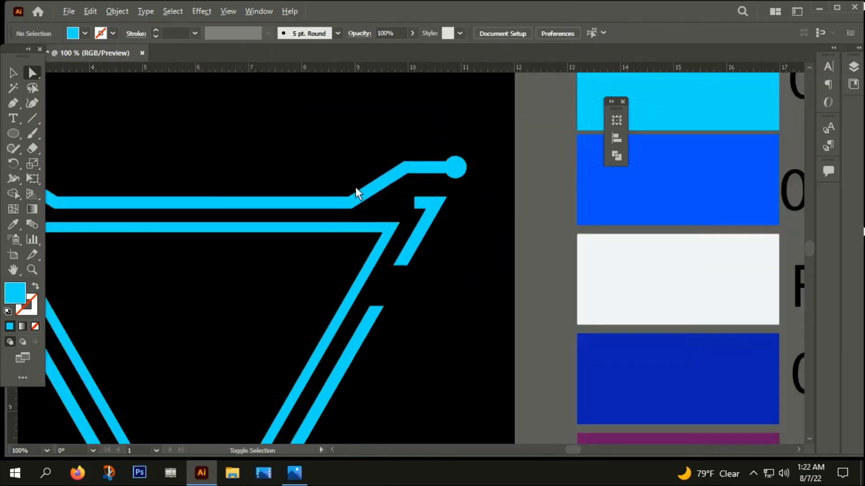
pyautogui.scroll(-4, 355, 188)
pyautogui.scroll(2, 421, 187)
pyautogui.scroll(5, 422, 193)
pyautogui.scroll(3, 357, 164)
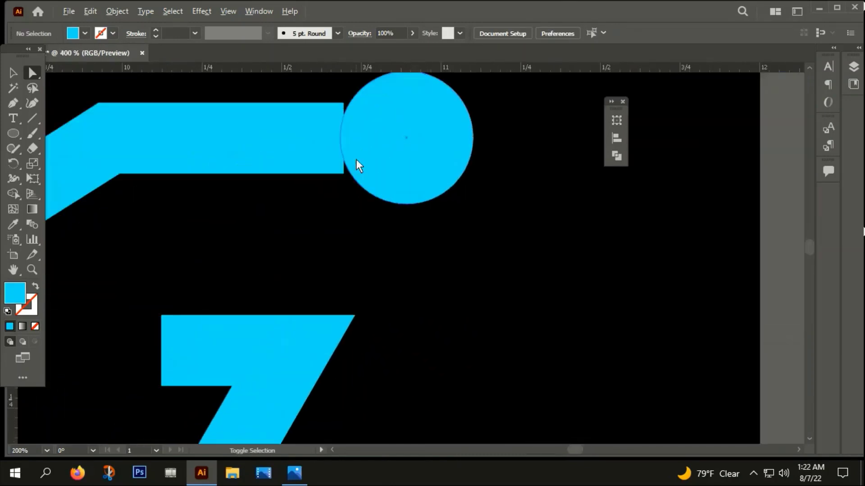
pyautogui.scroll(2, 391, 140)
pyautogui.rightClick(391, 139)
pyautogui.click(420, 293)
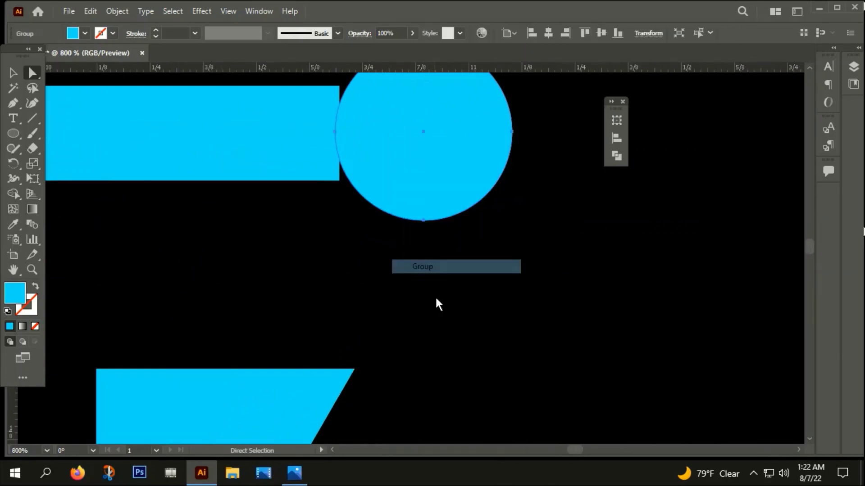
pyautogui.moveTo(402, 109); pyautogui.dragTo(381, 106)
# Step: Select the circle together with the trace end to check alignment, then deselect
pyautogui.scroll(-3, 349, 268)
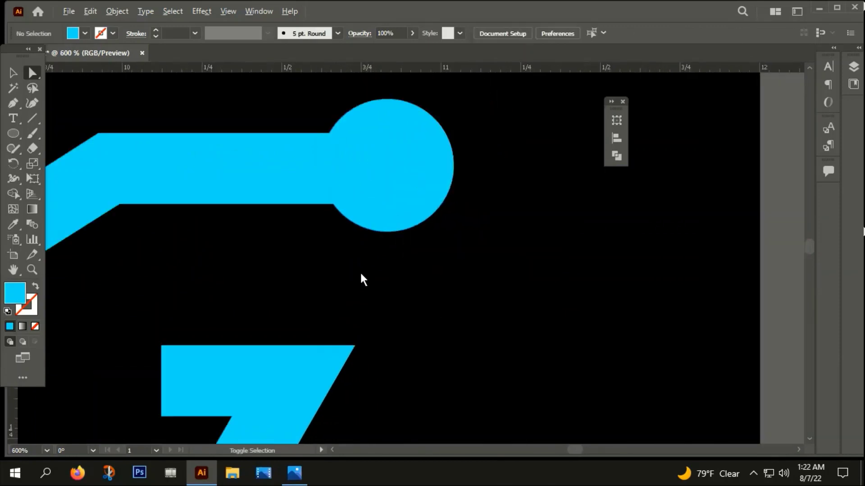
pyautogui.scroll(-2, 361, 271)
pyautogui.moveTo(335, 213); pyautogui.dragTo(379, 264)
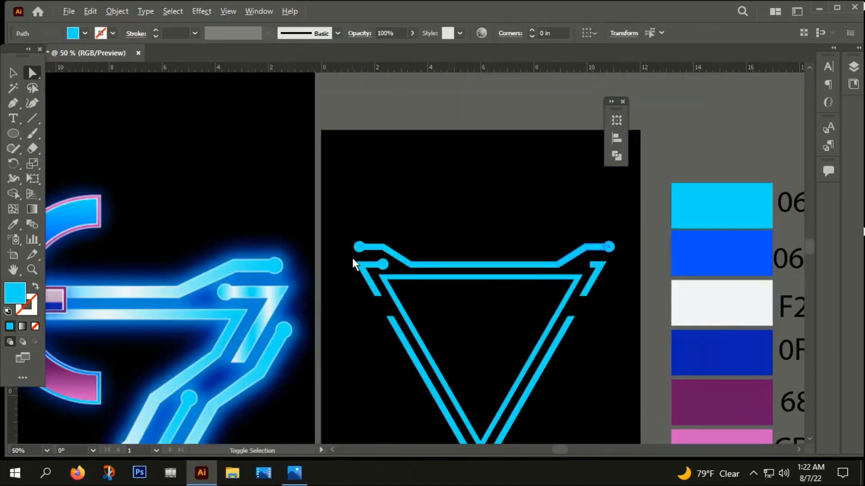
pyautogui.scroll(3, 380, 234)
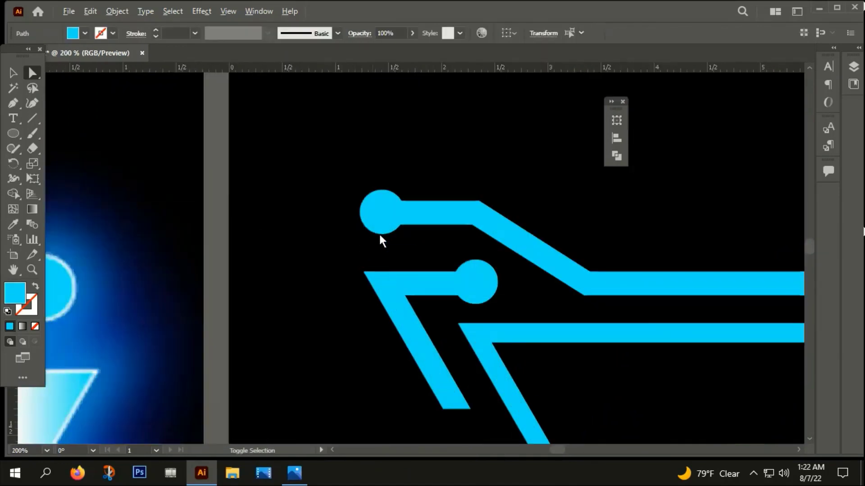
pyautogui.scroll(3, 383, 226)
pyautogui.scroll(-4, 377, 231)
pyautogui.scroll(-3, 377, 231)
pyautogui.click(443, 330)
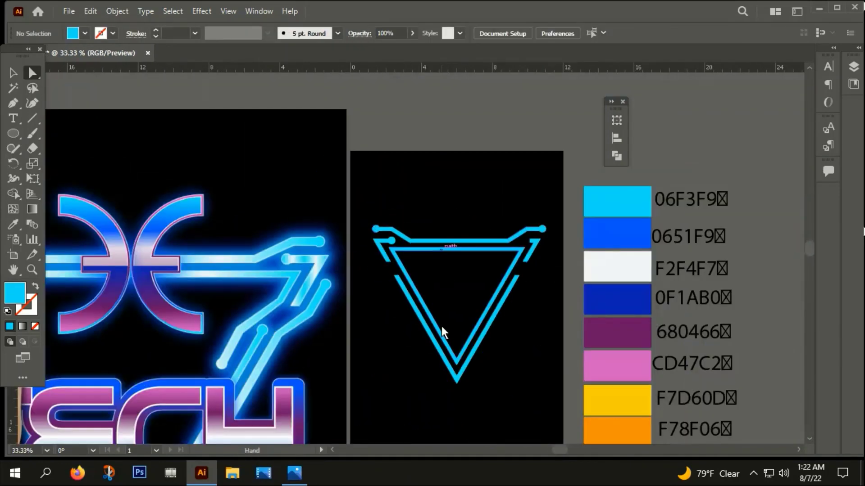
# Step: Compare with the T-shirt mockup, then Alt-drag a circle copy onto the lower trace's top
pyautogui.scroll(-1, 449, 261)
pyautogui.scroll(-2, 450, 275)
pyautogui.moveTo(471, 309); pyautogui.dragTo(487, 307)
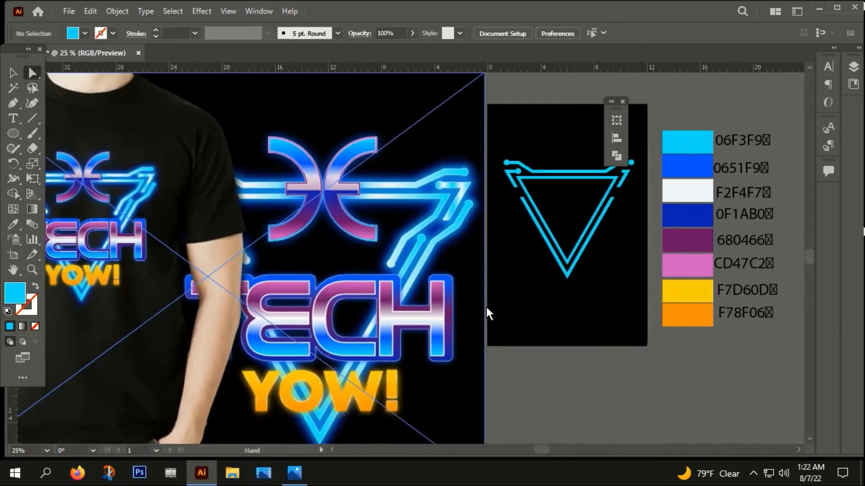
pyautogui.moveTo(453, 284)
pyautogui.mouseDown()
pyautogui.moveTo(583, 277)
pyautogui.moveTo(532, 288)
pyautogui.mouseUp()
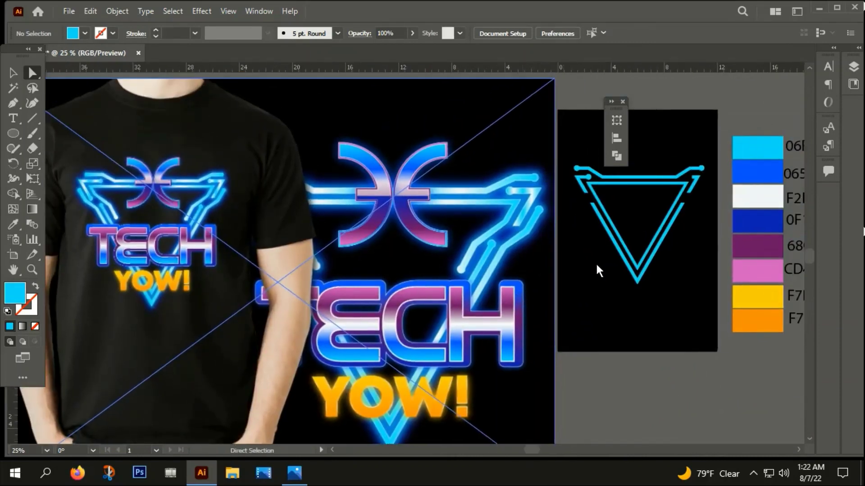
pyautogui.scroll(5, 593, 200)
pyautogui.moveTo(593, 205); pyautogui.dragTo(396, 298)
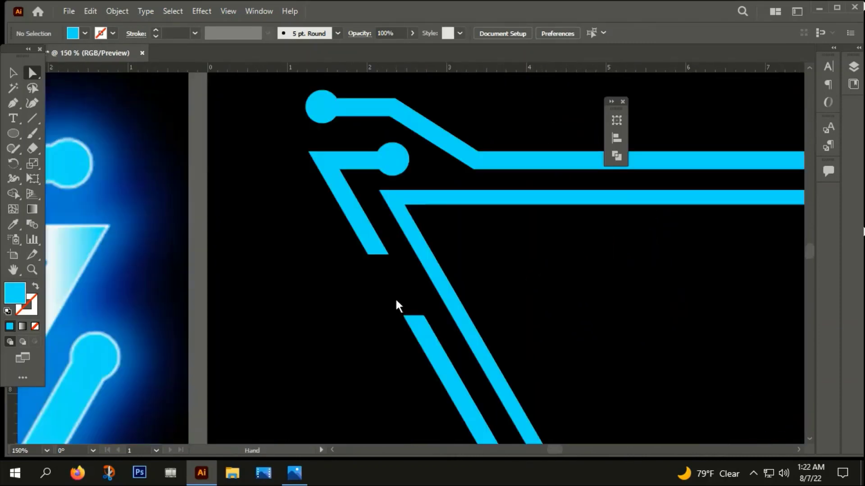
pyautogui.moveTo(396, 153); pyautogui.dragTo(420, 301)
# Step: Alt-drag a copy of the circle end-cap onto the bent left trace's lower tip
pyautogui.scroll(-4, 419, 302)
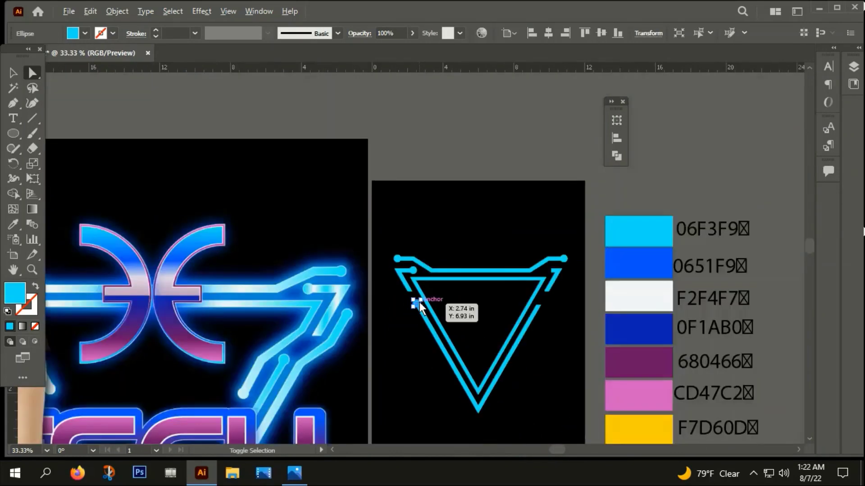
pyautogui.scroll(-1, 420, 302)
pyautogui.scroll(-2, 415, 301)
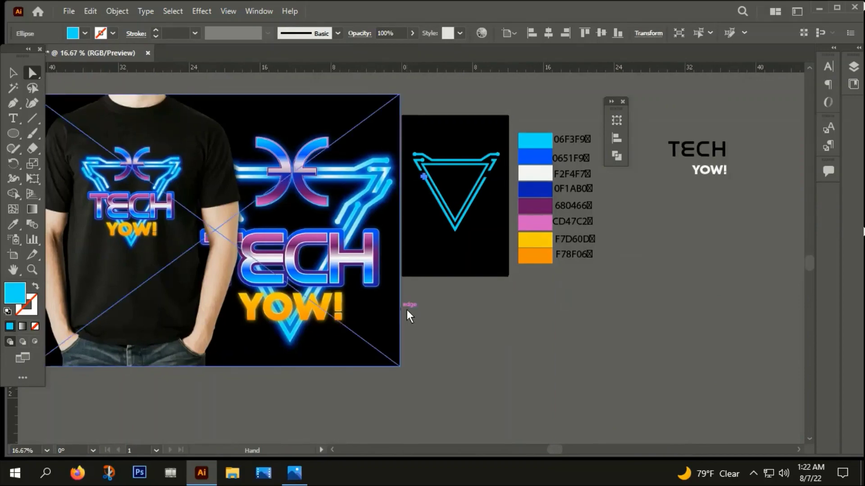
pyautogui.scroll(5, 88, 168)
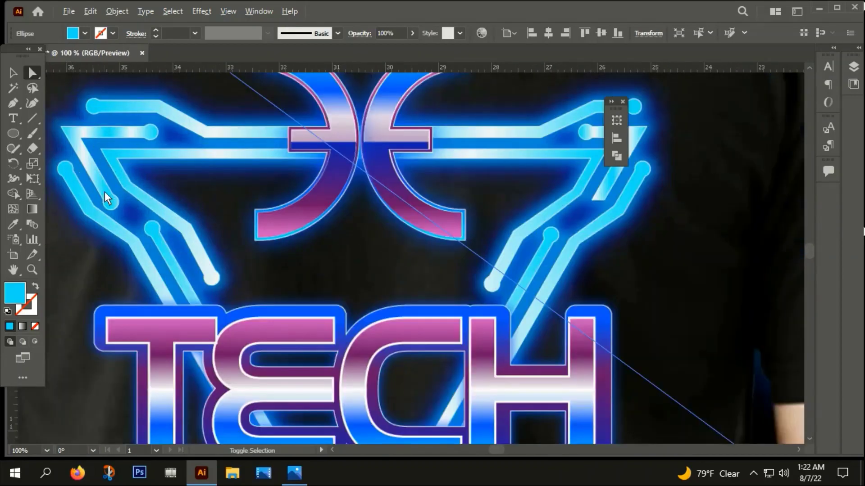
pyautogui.scroll(-4, 105, 191)
pyautogui.moveTo(484, 279); pyautogui.dragTo(301, 304)
pyautogui.scroll(4, 322, 264)
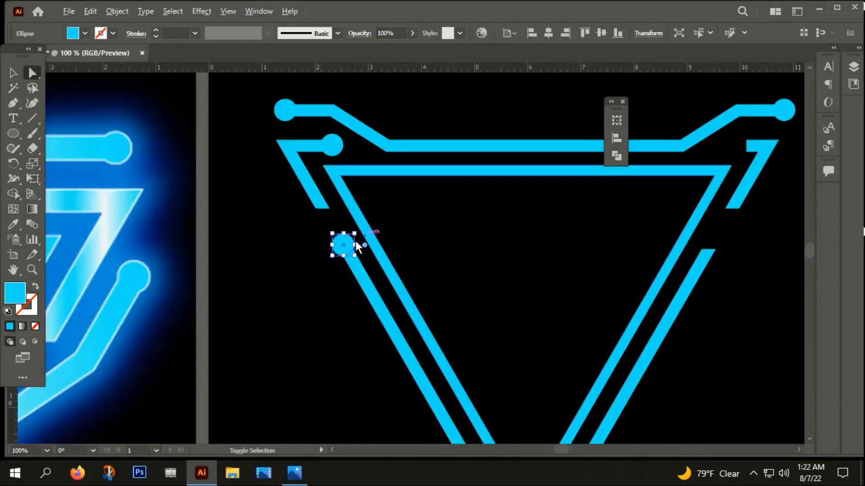
pyautogui.scroll(3, 349, 246)
pyautogui.moveTo(350, 235)
pyautogui.mouseDown()
pyautogui.moveTo(297, 131)
pyautogui.moveTo(289, 132)
pyautogui.moveTo(245, 293)
pyautogui.mouseUp()
# Step: Compare against the T-shirt mockup, then select the lower circle end-cap with Direct Selection
pyautogui.scroll(-2, 289, 132)
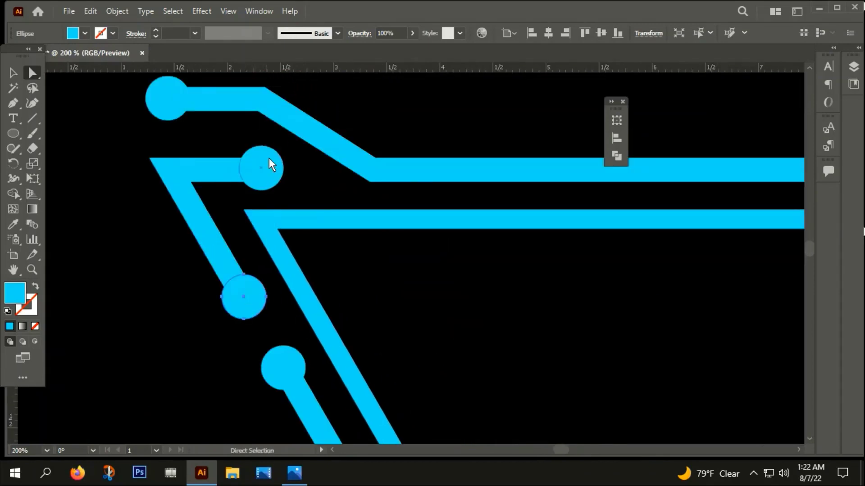
pyautogui.scroll(-2, 247, 299)
pyautogui.scroll(-2, 249, 300)
pyautogui.moveTo(231, 340); pyautogui.dragTo(539, 274)
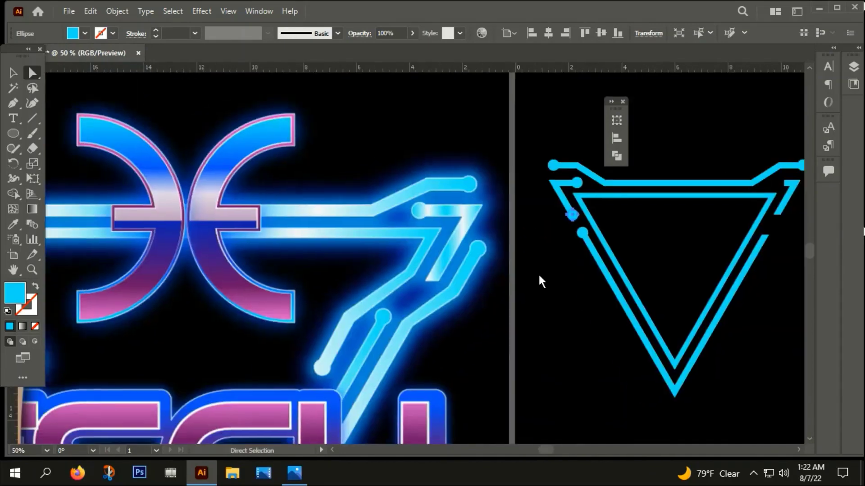
pyautogui.scroll(-3, 499, 277)
pyautogui.scroll(4, 218, 270)
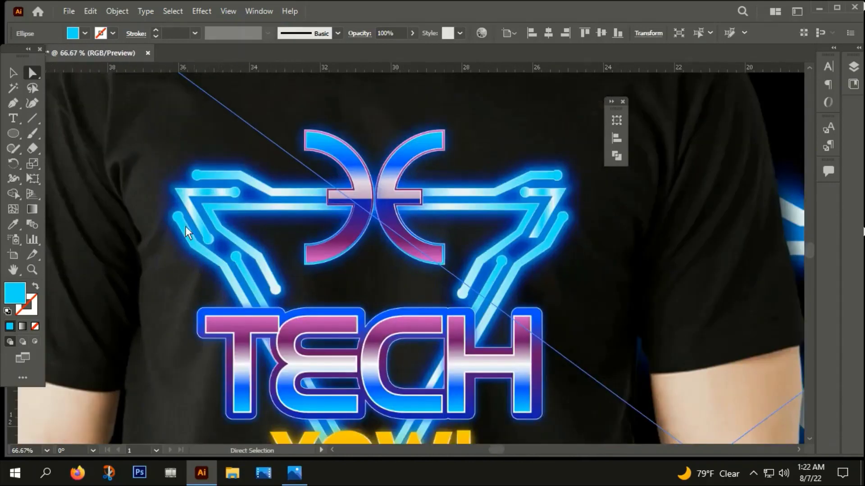
pyautogui.scroll(-4, 179, 218)
pyautogui.moveTo(525, 305); pyautogui.dragTo(313, 305)
pyautogui.scroll(3, 310, 247)
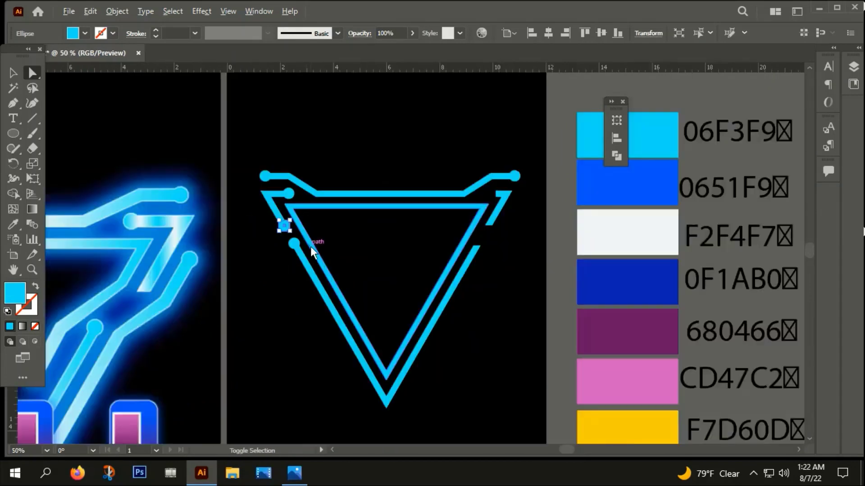
pyautogui.scroll(3, 310, 247)
pyautogui.click(272, 222)
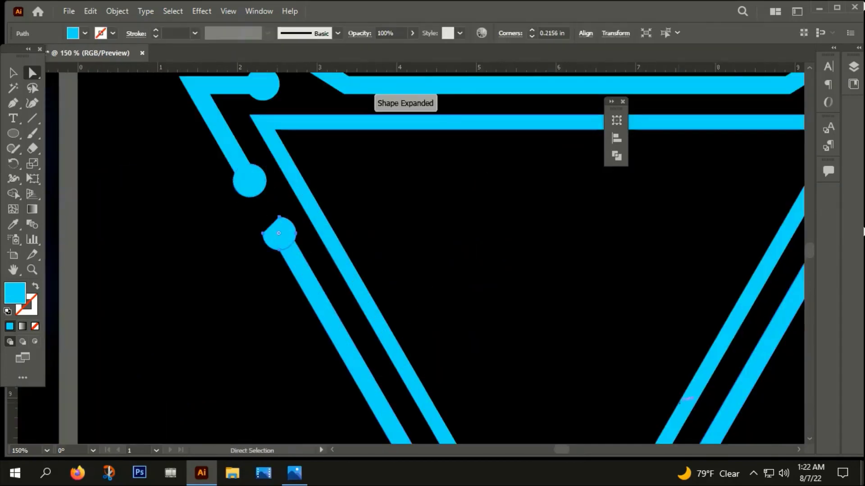
pyautogui.click(261, 226)
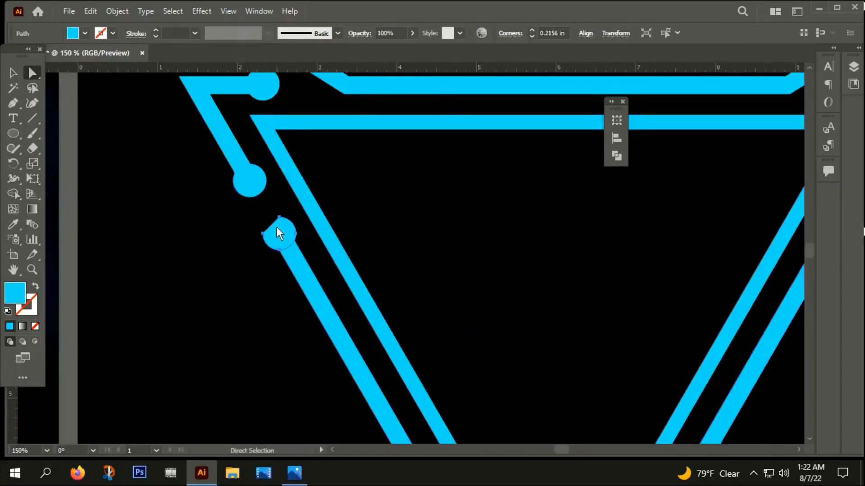
# Step: Delete the lower circle end-cap and draw a cyan, no-fill trace bending up-left from the segment's top
pyautogui.press('Delete')
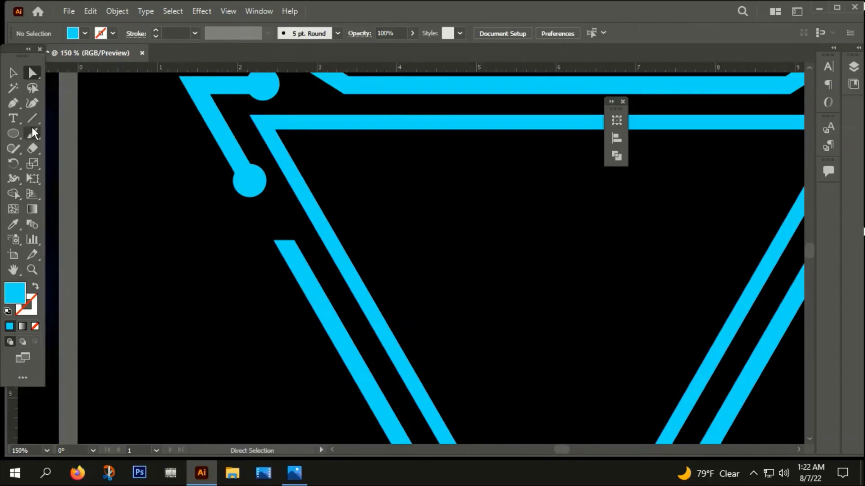
pyautogui.click(13, 102)
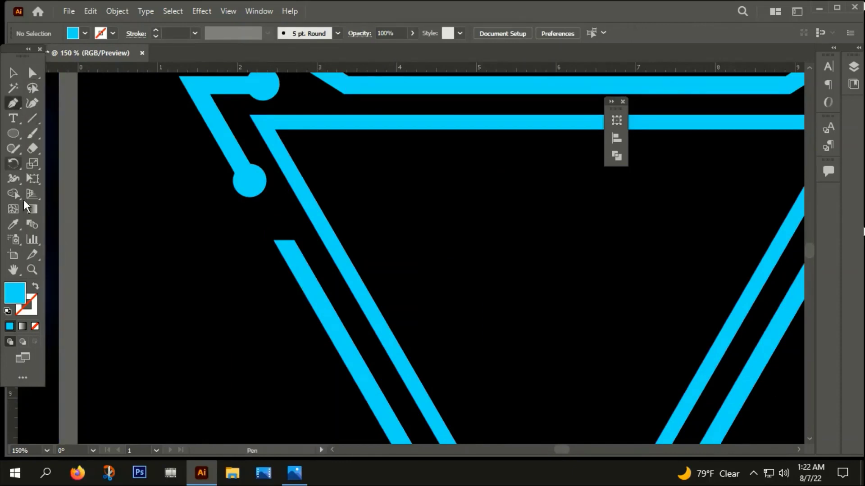
pyautogui.click(36, 287)
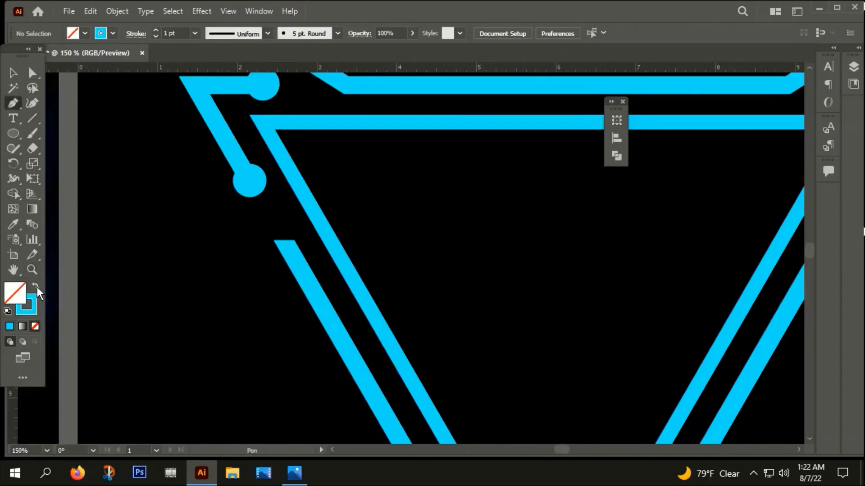
pyautogui.click(285, 240)
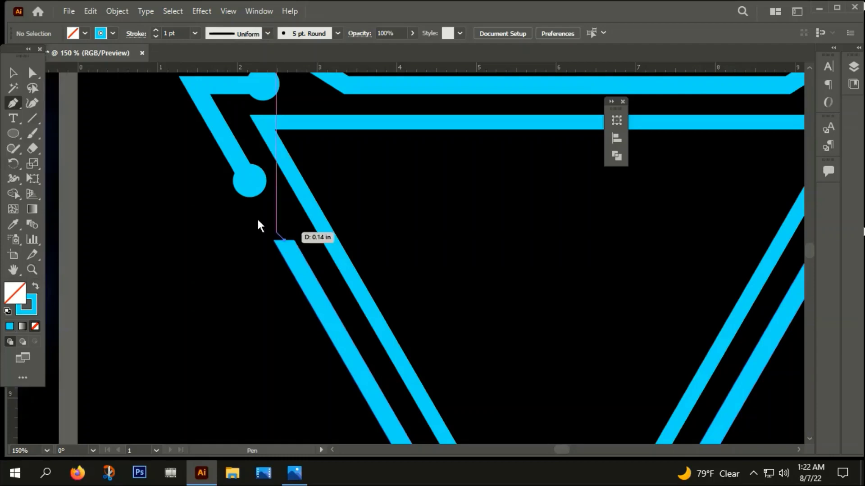
pyautogui.click(208, 196)
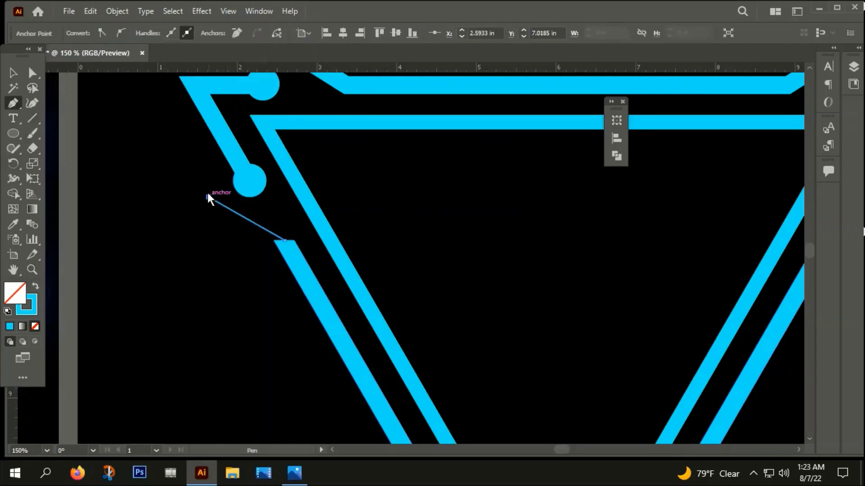
pyautogui.click(158, 105)
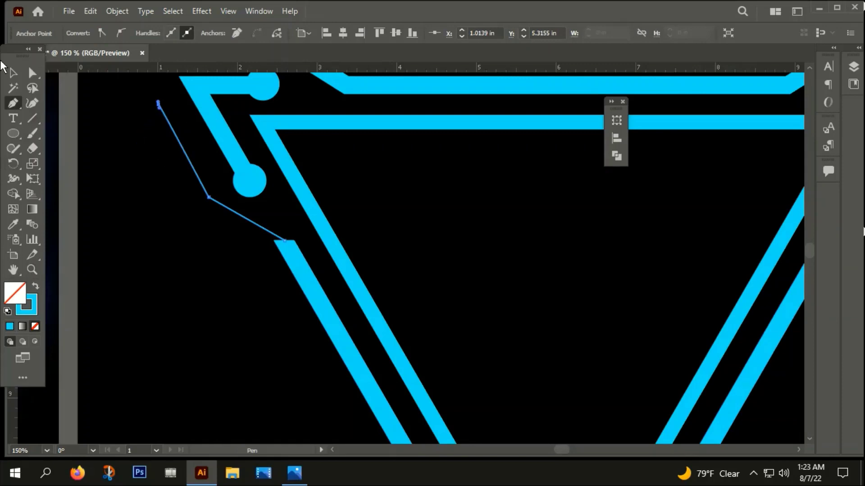
pyautogui.click(13, 73)
# Step: Set the new bent path's stroke weight to 16 pt
pyautogui.click(219, 235)
pyautogui.click(215, 199)
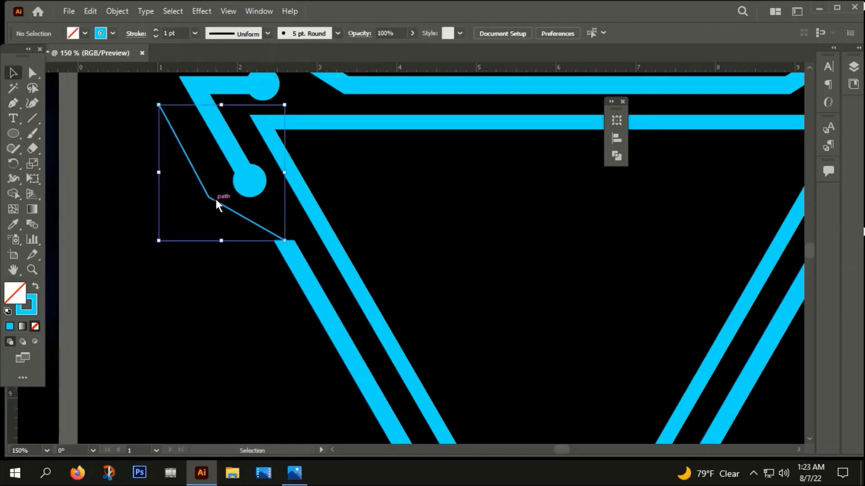
pyautogui.doubleClick(171, 34)
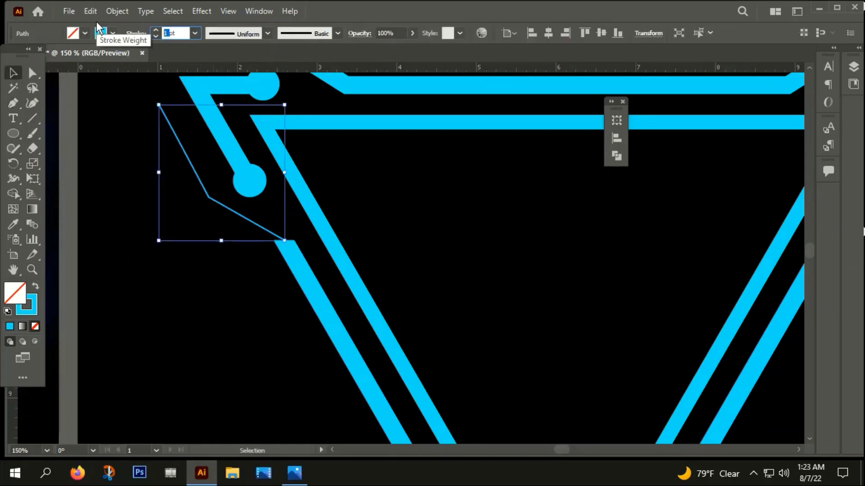
pyautogui.write('16')
pyautogui.write('ptpt')
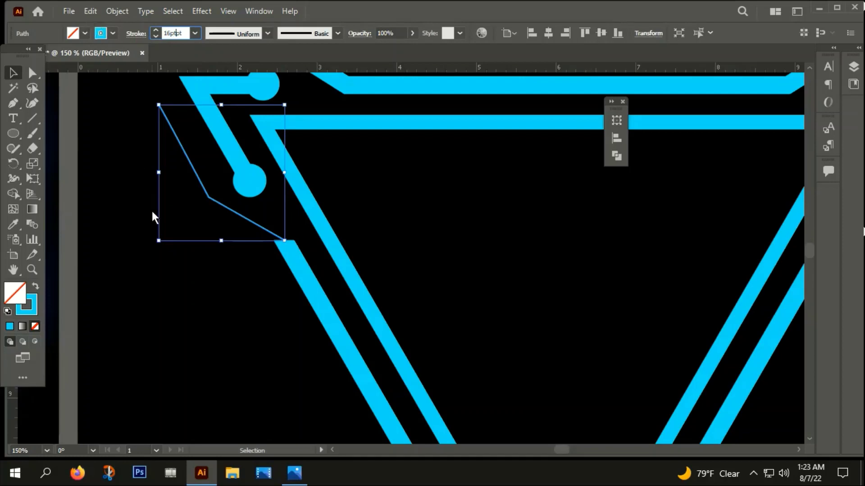
pyautogui.press('BackSpace')
pyautogui.press('BackSpace')
pyautogui.press('Return')
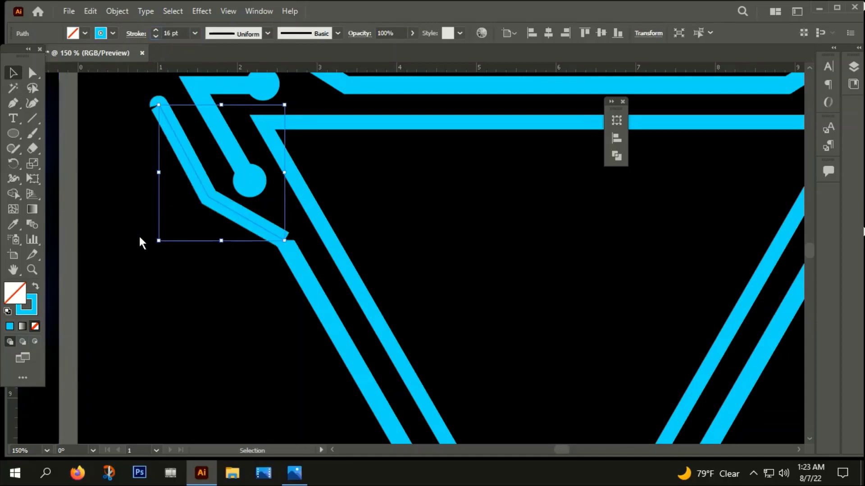
# Step: Delete the thick zigzag path and redraw the bent trace up-left from the lower trace's top endpoint
pyautogui.click(131, 115)
pyautogui.moveTo(204, 203); pyautogui.dragTo(193, 227)
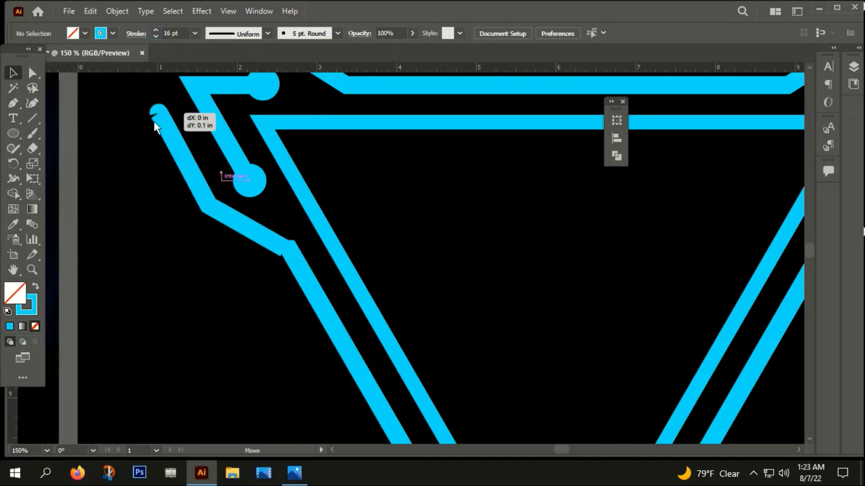
pyautogui.press('Delete')
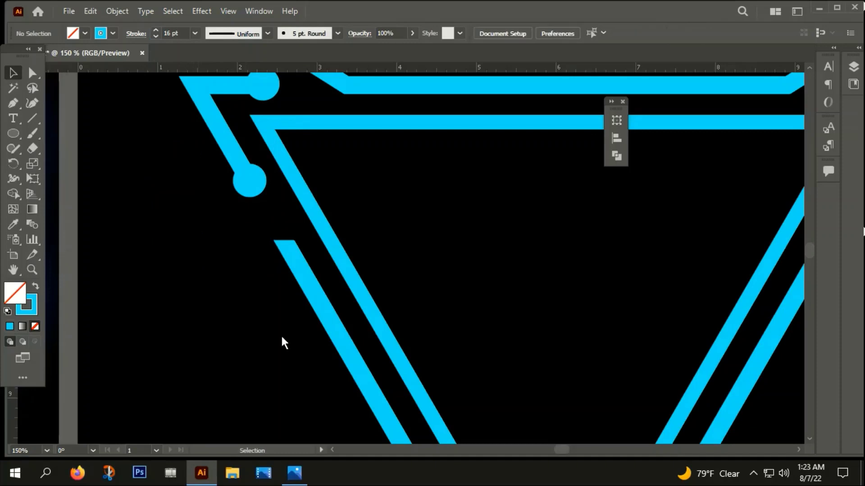
pyautogui.click(13, 103)
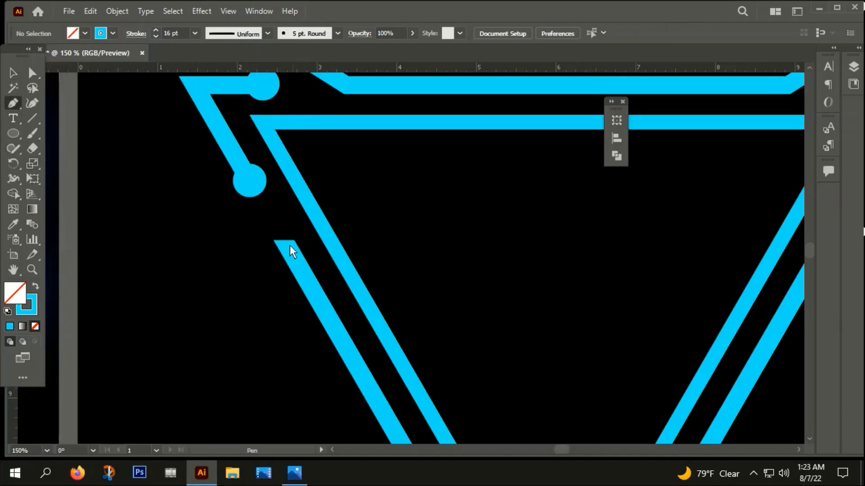
pyautogui.click(284, 240)
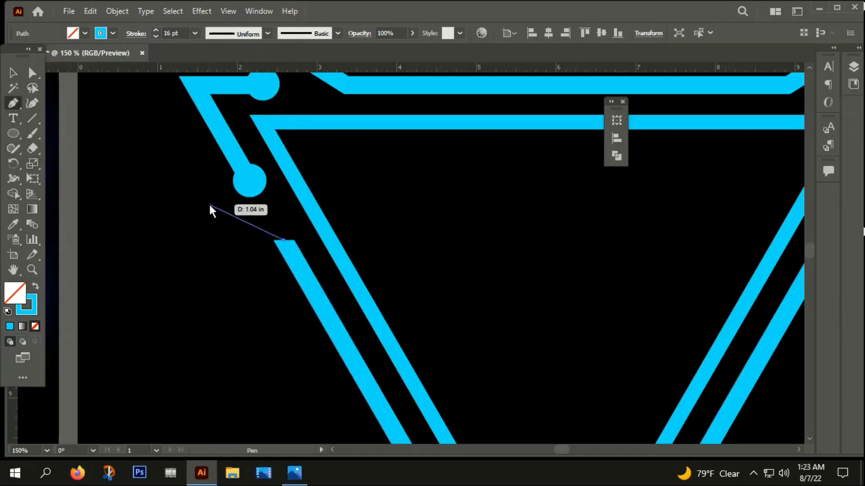
pyautogui.click(211, 203)
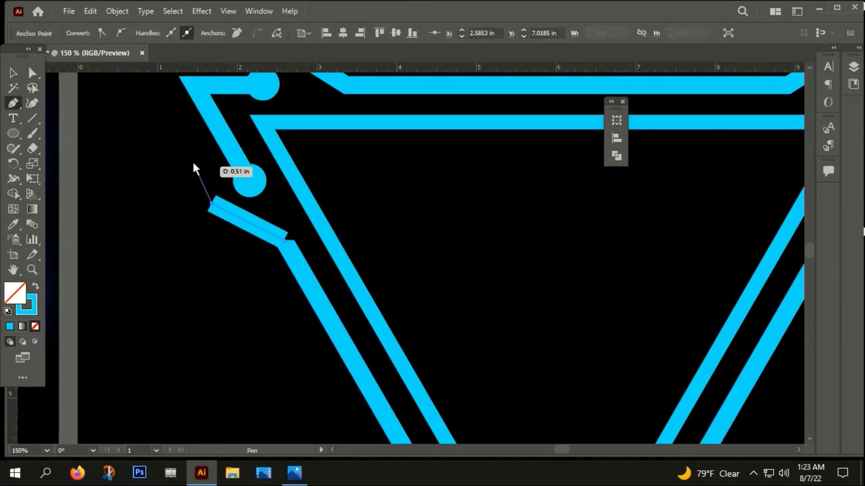
pyautogui.click(158, 121)
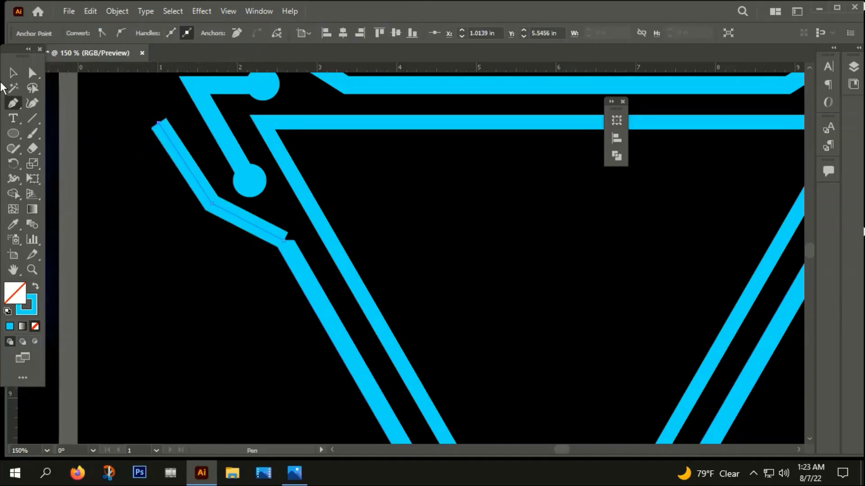
pyautogui.click(12, 73)
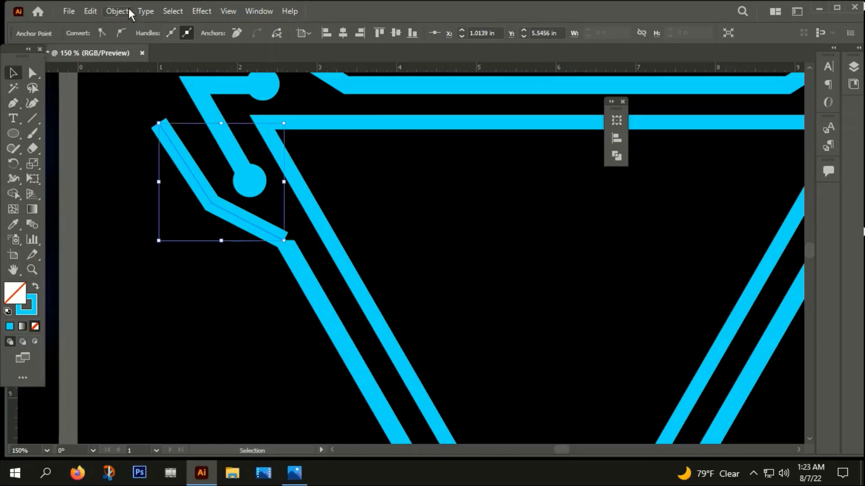
# Step: Expand only the angled trace's stroke into a filled shape
pyautogui.click(117, 10)
pyautogui.click(166, 154)
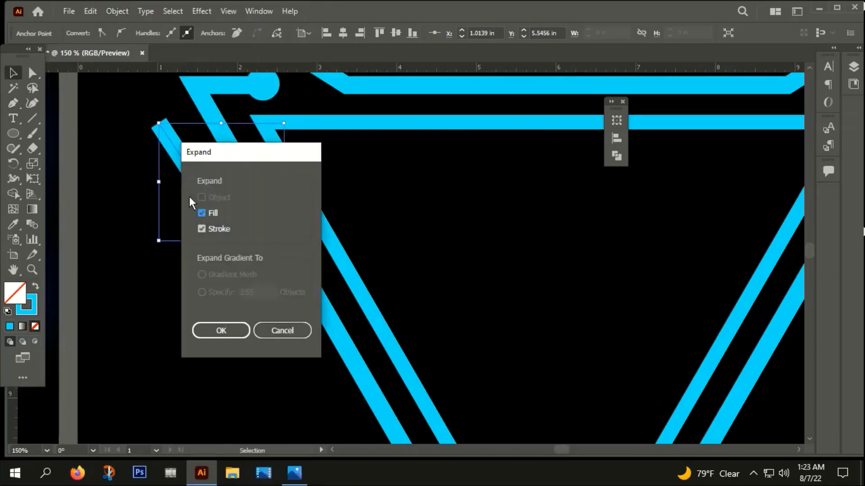
pyautogui.click(201, 213)
pyautogui.click(221, 331)
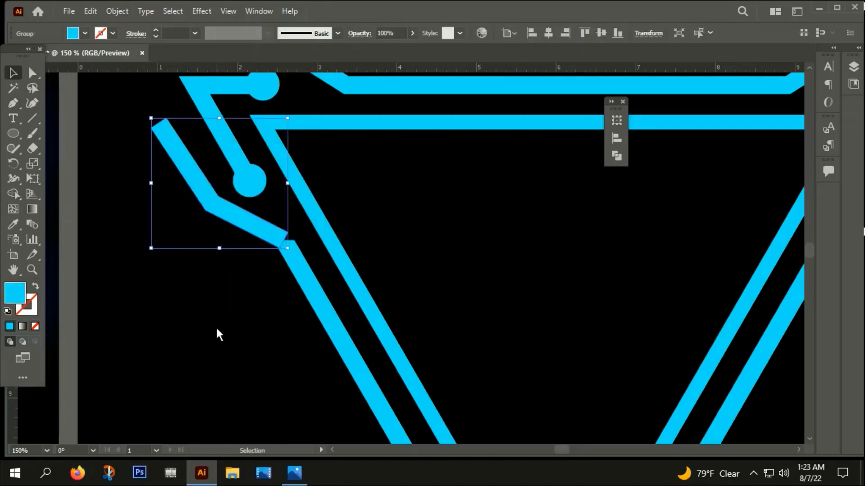
pyautogui.scroll(1, 292, 270)
pyautogui.scroll(5, 293, 242)
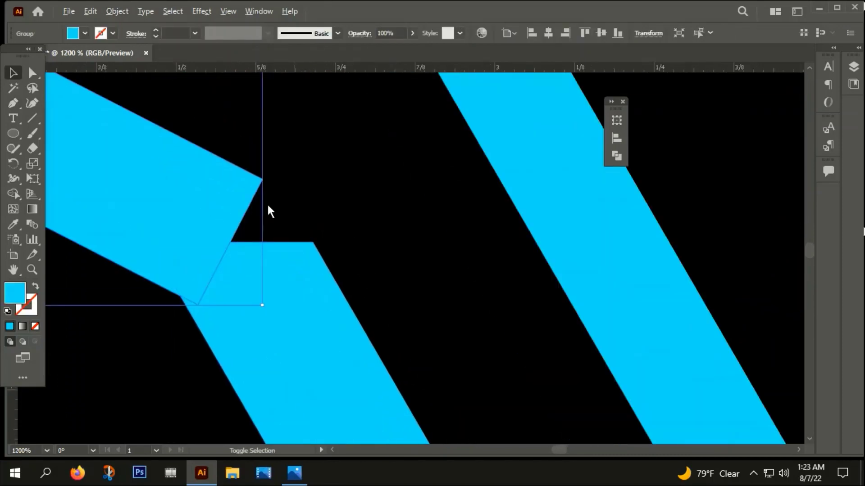
# Step: Drag the expanded trace's corner anchors to close the notch at its bend
pyautogui.click(32, 73)
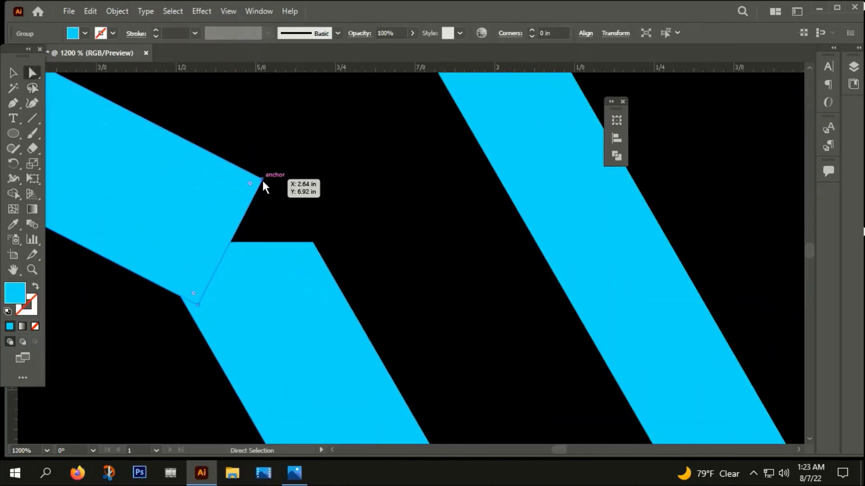
pyautogui.click(262, 180)
pyautogui.moveTo(265, 179); pyautogui.dragTo(311, 244)
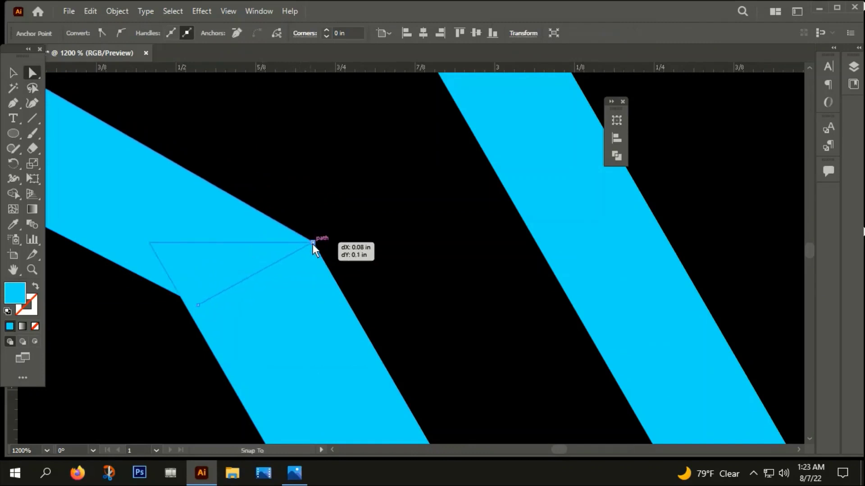
pyautogui.scroll(3, 198, 306)
pyautogui.moveTo(210, 306)
pyautogui.mouseDown()
pyautogui.moveTo(182, 288)
pyautogui.moveTo(105, 139)
pyautogui.moveTo(142, 244)
pyautogui.moveTo(151, 243)
pyautogui.mouseUp()
pyautogui.scroll(-5, 151, 243)
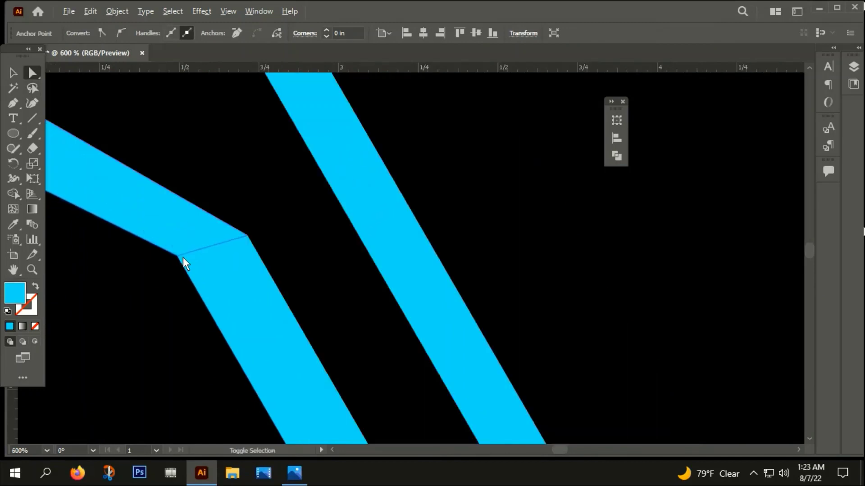
pyautogui.scroll(-3, 180, 254)
pyautogui.click(174, 220)
pyautogui.hscroll(-5, 427, 322)
# Step: Duplicate an end-cap circle onto the new trace and group the circle with the trace
pyautogui.scroll(3, 439, 398)
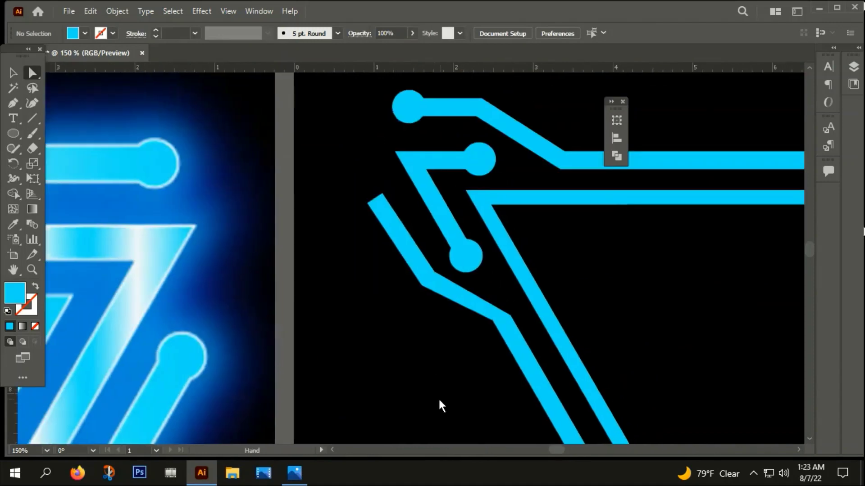
pyautogui.moveTo(459, 256); pyautogui.dragTo(366, 194)
pyautogui.click(343, 271)
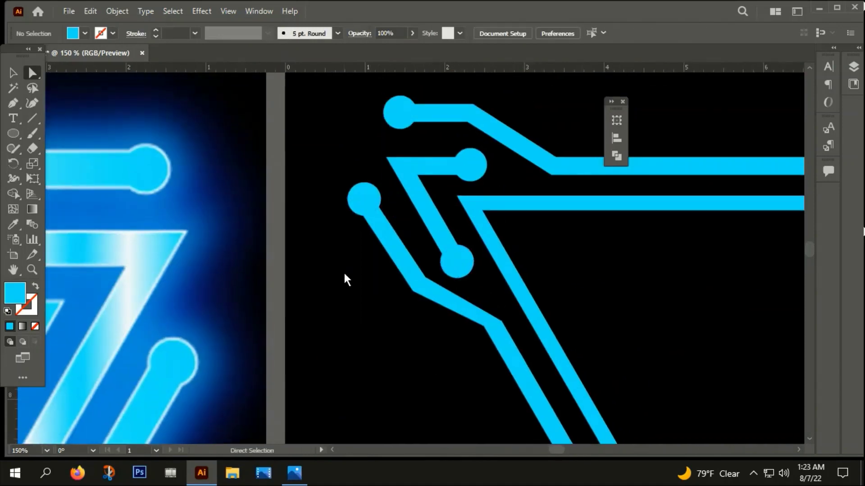
pyautogui.scroll(-3, 342, 271)
pyautogui.scroll(3, 342, 274)
pyautogui.scroll(1, 354, 267)
pyautogui.moveTo(289, 139); pyautogui.dragTo(366, 231)
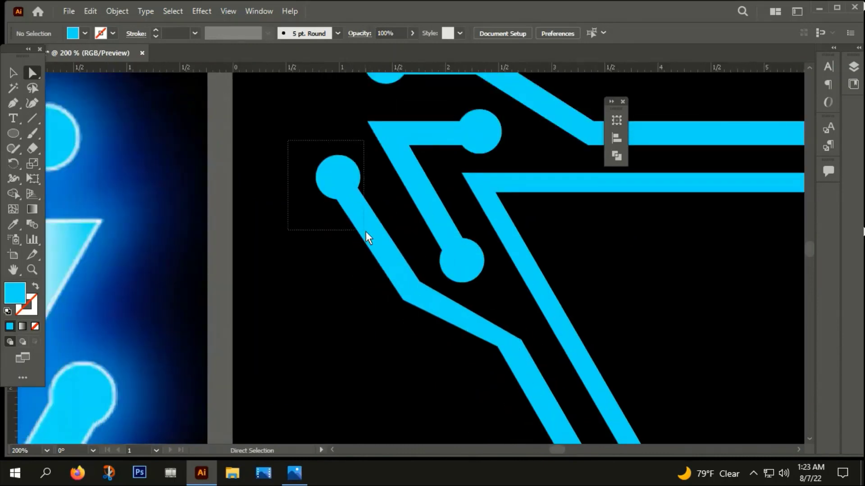
pyautogui.rightClick(352, 188)
pyautogui.click(396, 276)
pyautogui.scroll(-2, 385, 285)
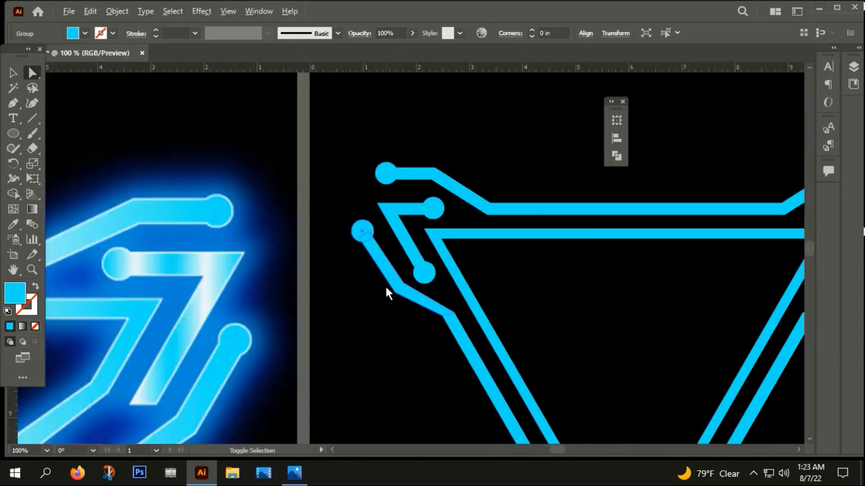
pyautogui.scroll(-2, 324, 281)
# Step: Make a vertically reflected copy of the group and move it to the triangle's right side
pyautogui.rightClick(316, 246)
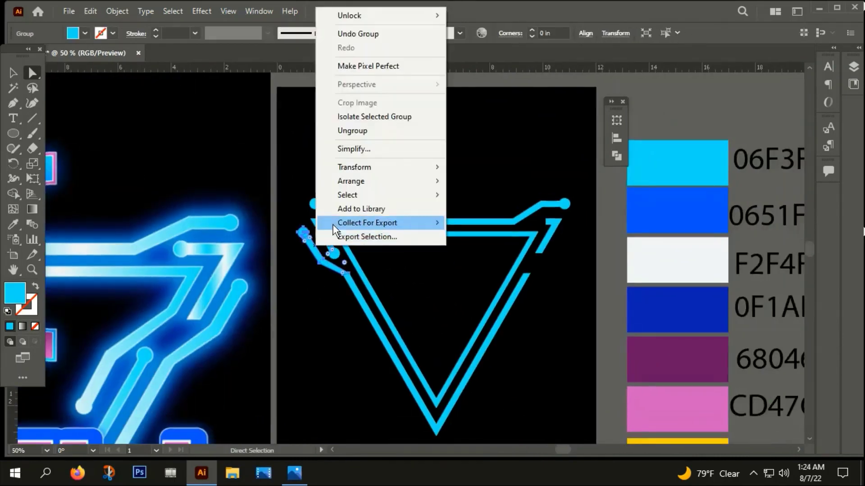
pyautogui.moveTo(354, 167)
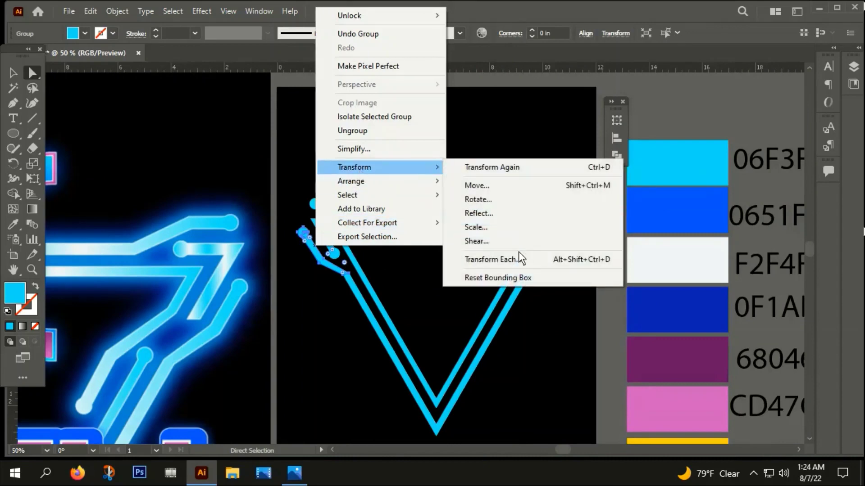
pyautogui.click(479, 213)
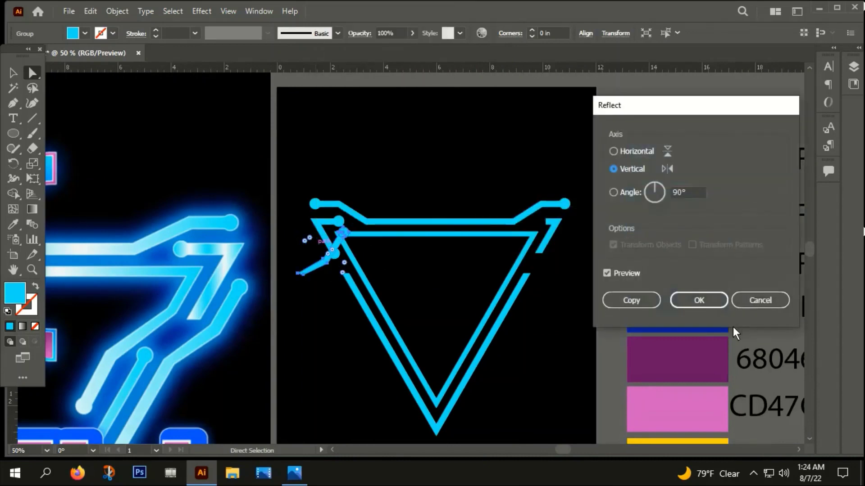
pyautogui.click(645, 298)
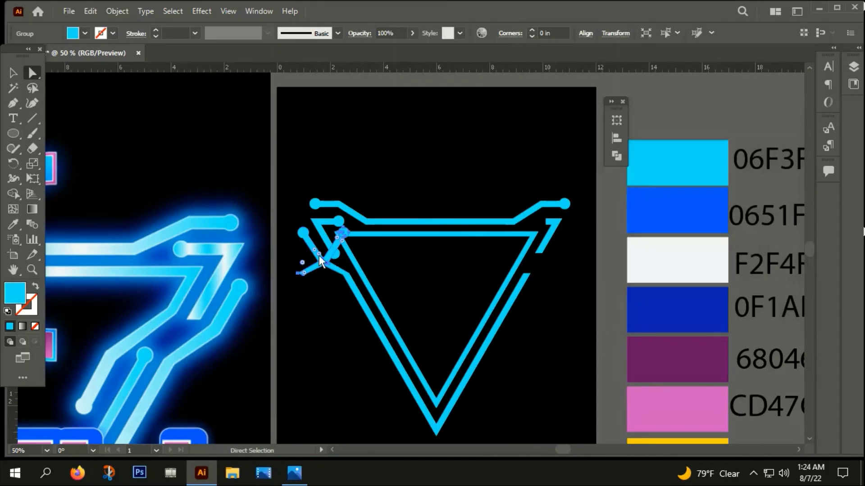
pyautogui.moveTo(329, 256); pyautogui.dragTo(551, 251)
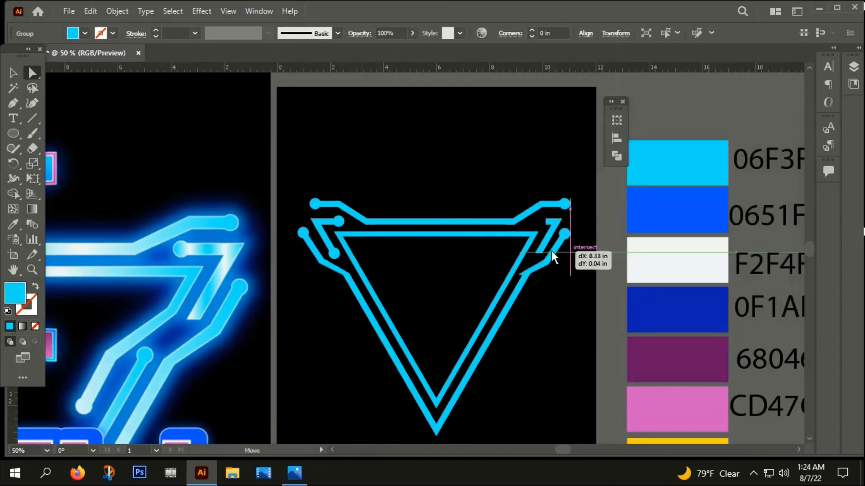
pyautogui.click(551, 311)
# Step: Snap the mirrored trace onto the adjoining right-hand circuit line
pyautogui.scroll(5, 540, 275)
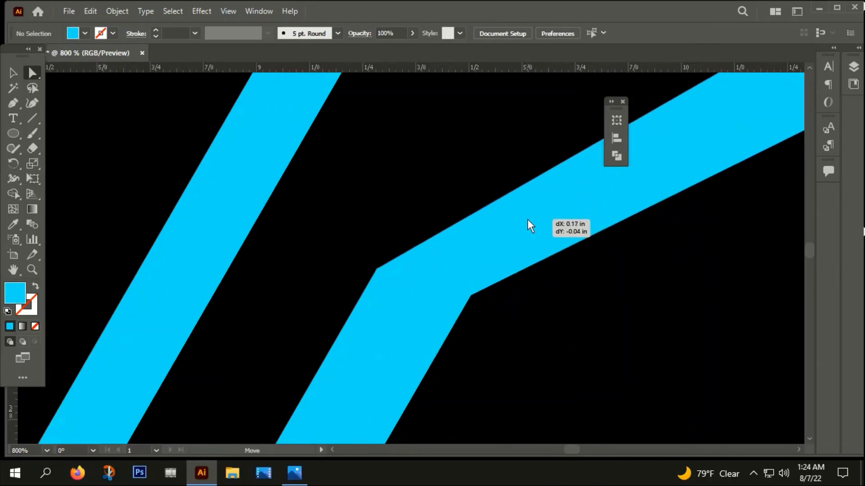
pyautogui.moveTo(552, 218); pyautogui.dragTo(529, 220)
pyautogui.click(575, 301)
pyautogui.scroll(3, 399, 282)
pyautogui.scroll(3, 348, 209)
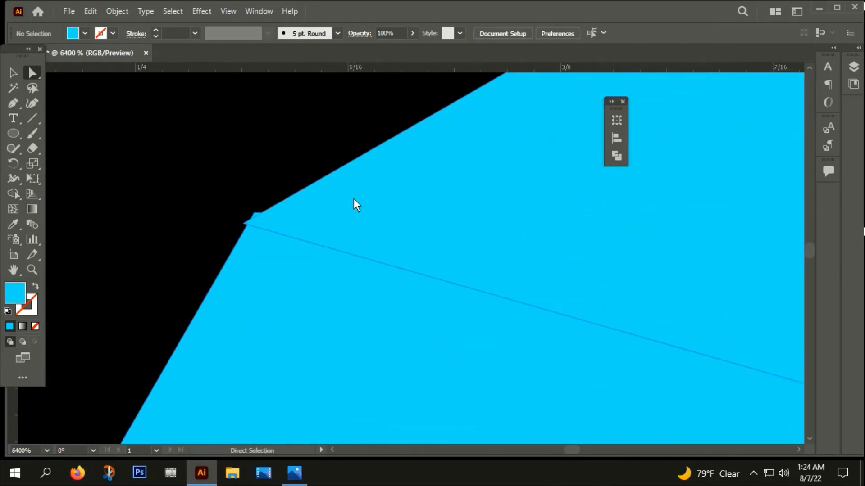
pyautogui.moveTo(355, 201); pyautogui.dragTo(364, 190)
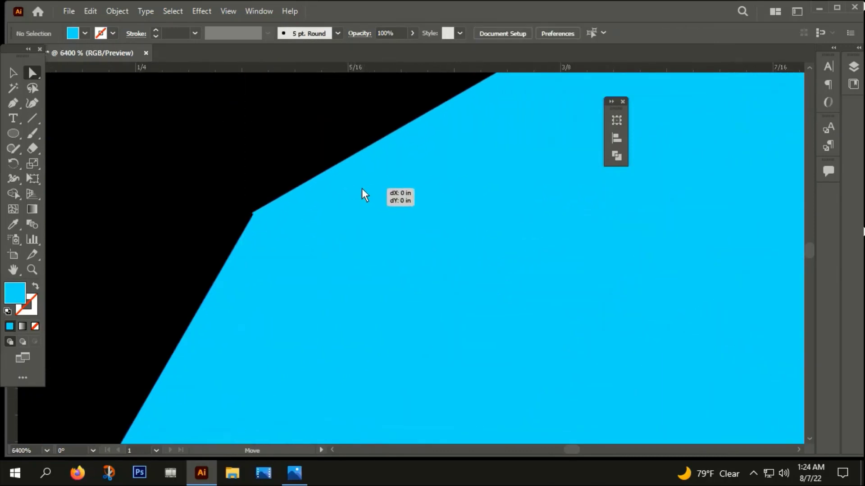
pyautogui.scroll(-3, 318, 159)
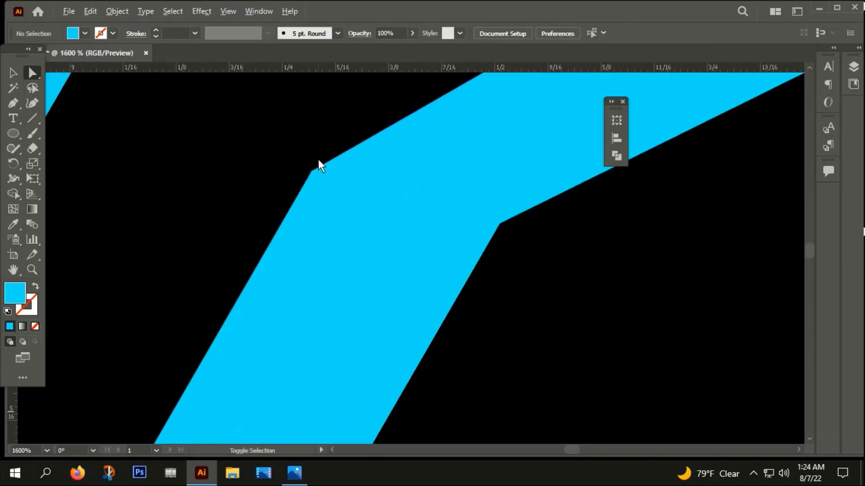
pyautogui.scroll(-2, 319, 161)
pyautogui.scroll(-3, 319, 162)
pyautogui.scroll(-3, 321, 170)
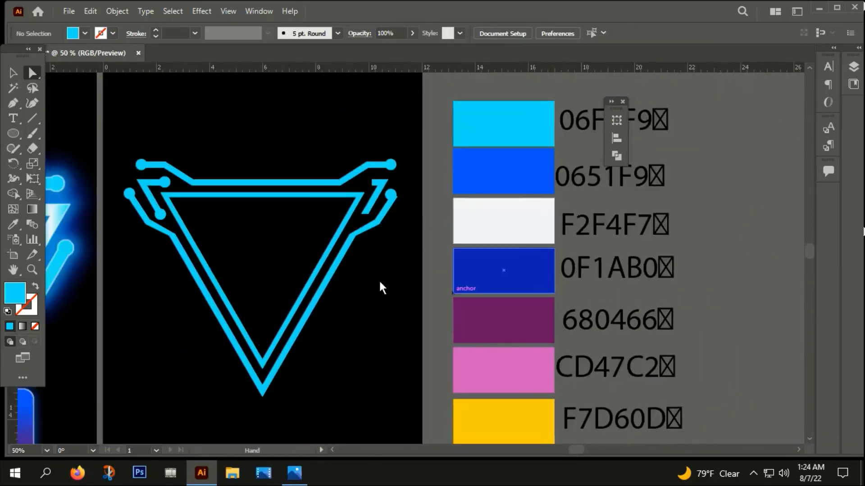
# Step: Place a copied circle end-cap on the right trace's tip
pyautogui.scroll(4, 376, 218)
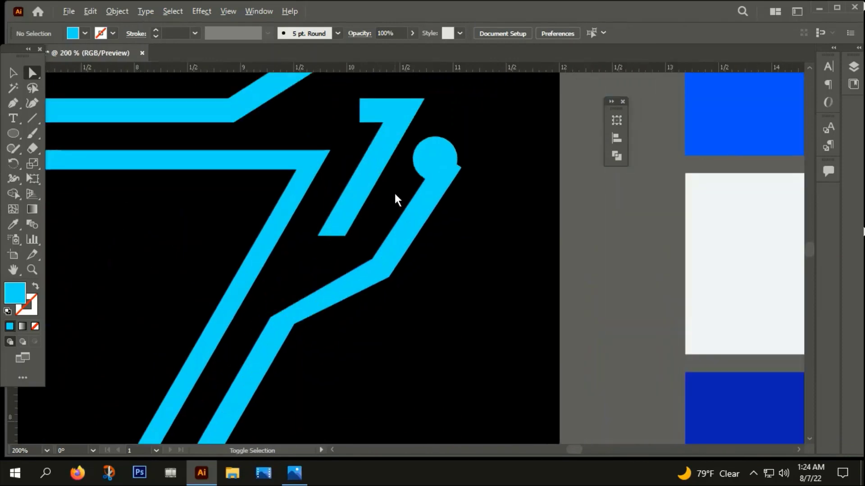
pyautogui.moveTo(431, 155)
pyautogui.mouseDown()
pyautogui.moveTo(454, 145)
pyautogui.moveTo(329, 237)
pyautogui.moveTo(351, 107)
pyautogui.mouseUp()
pyautogui.click(450, 94)
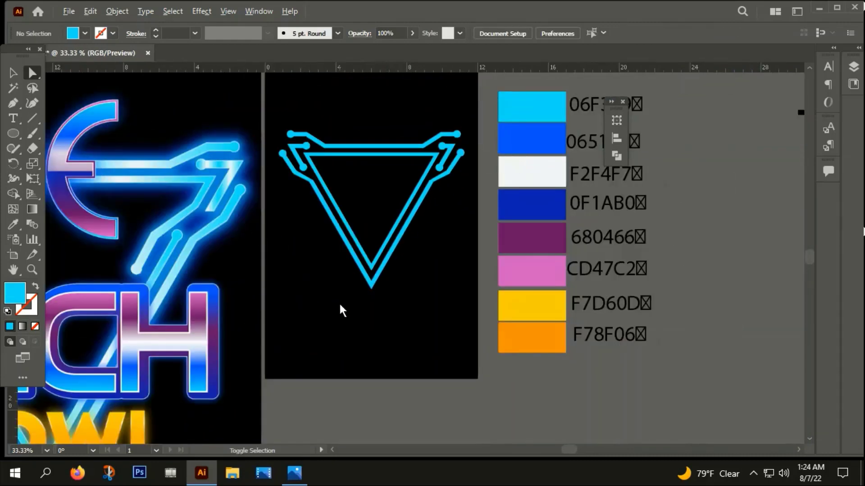
pyautogui.scroll(-1, 339, 310)
pyautogui.moveTo(338, 322); pyautogui.dragTo(652, 292)
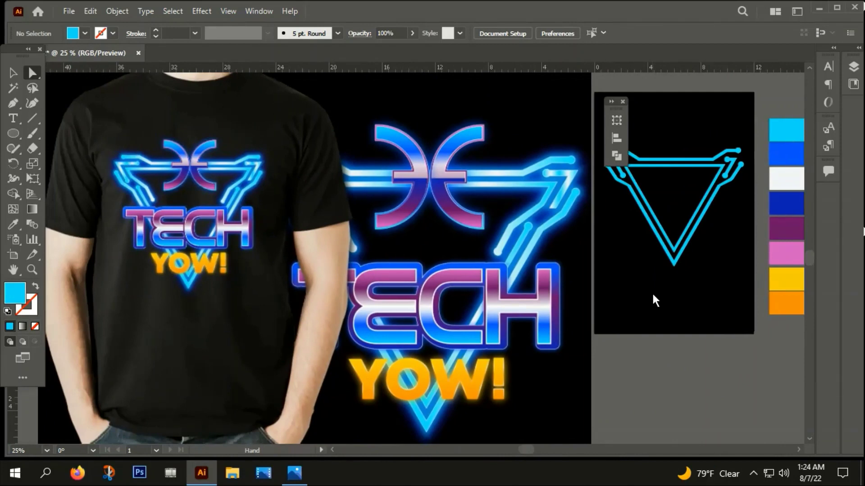
pyautogui.hscroll(2, 652, 292)
pyautogui.hscroll(3, 562, 294)
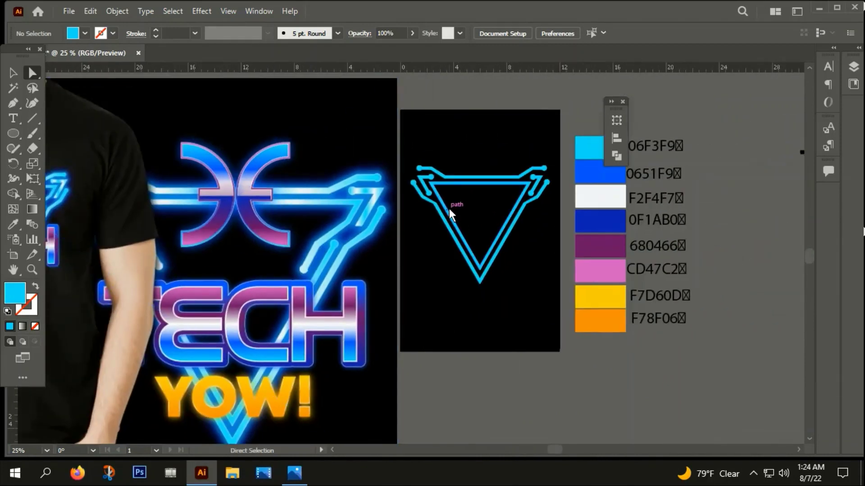
pyautogui.click(13, 135)
# Step: Draw a small rectangle near the triangle's left corner filled with dark 0C2323
pyautogui.rightClick(14, 138)
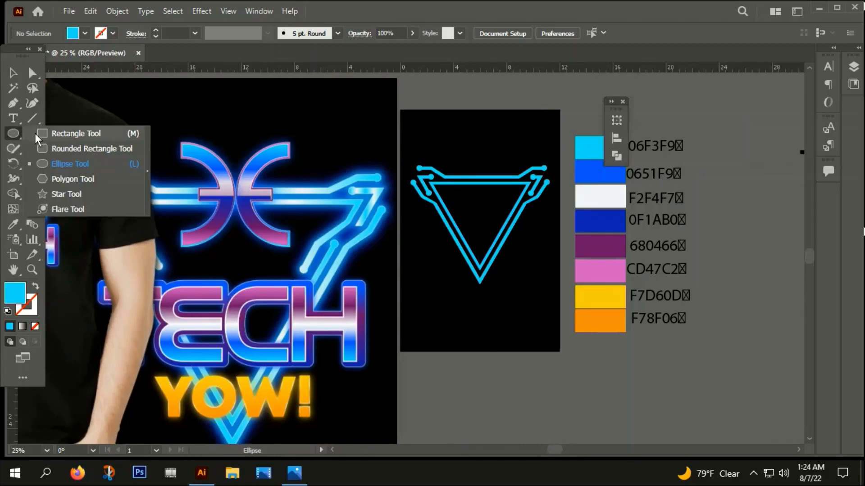
pyautogui.click(56, 131)
pyautogui.click(452, 279)
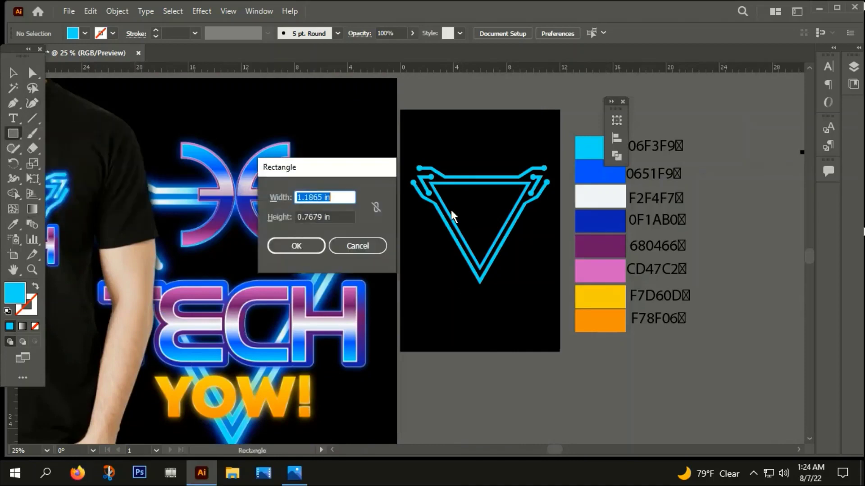
pyautogui.click(367, 243)
pyautogui.scroll(1, 441, 199)
pyautogui.scroll(3, 441, 199)
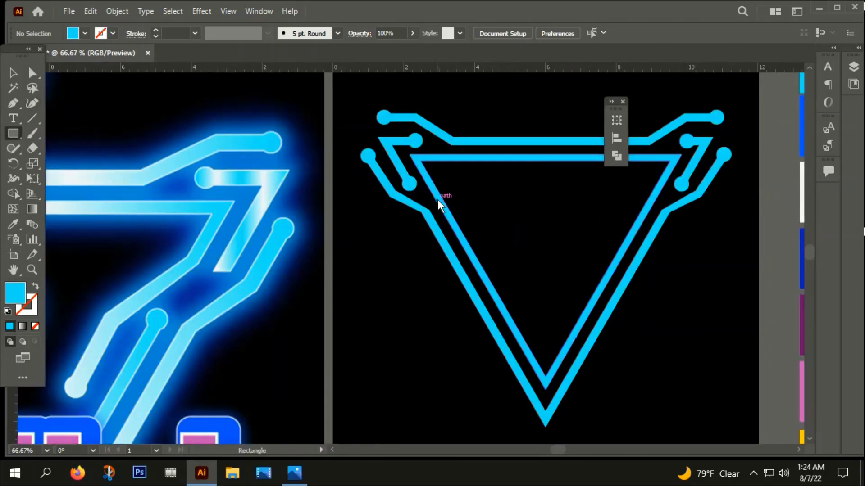
pyautogui.moveTo(427, 184); pyautogui.dragTo(465, 210)
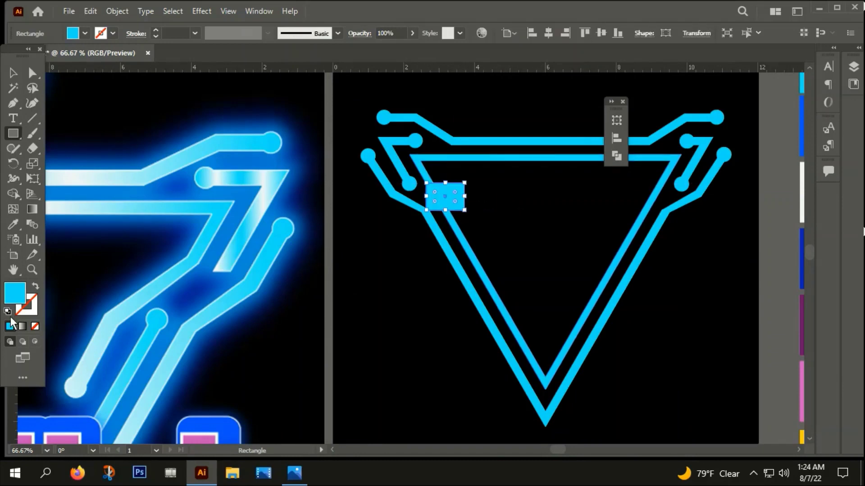
pyautogui.doubleClick(12, 294)
pyautogui.click(301, 411)
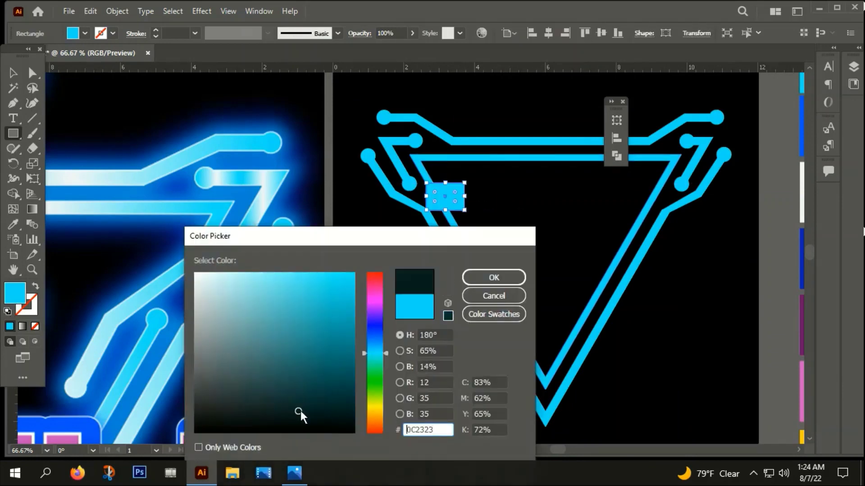
pyautogui.click(475, 281)
# Step: Duplicate the dark rectangle over the right arm and line both up with a horizontal guide
pyautogui.click(12, 73)
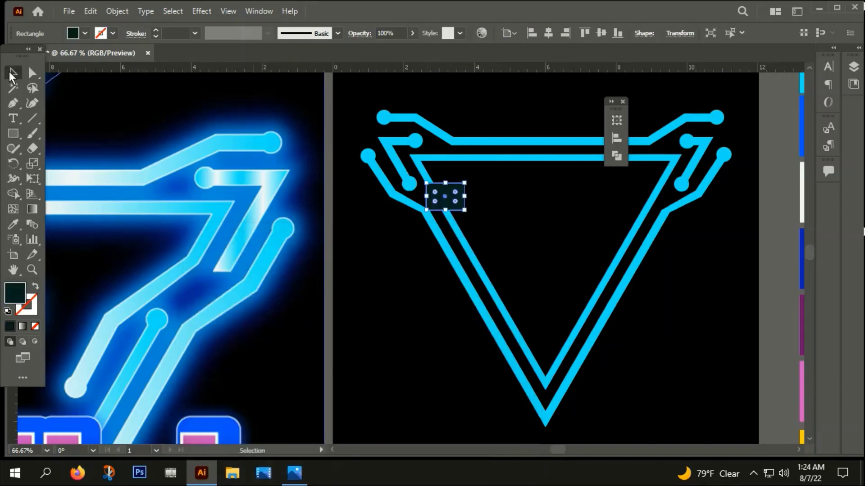
pyautogui.moveTo(438, 203); pyautogui.dragTo(646, 213)
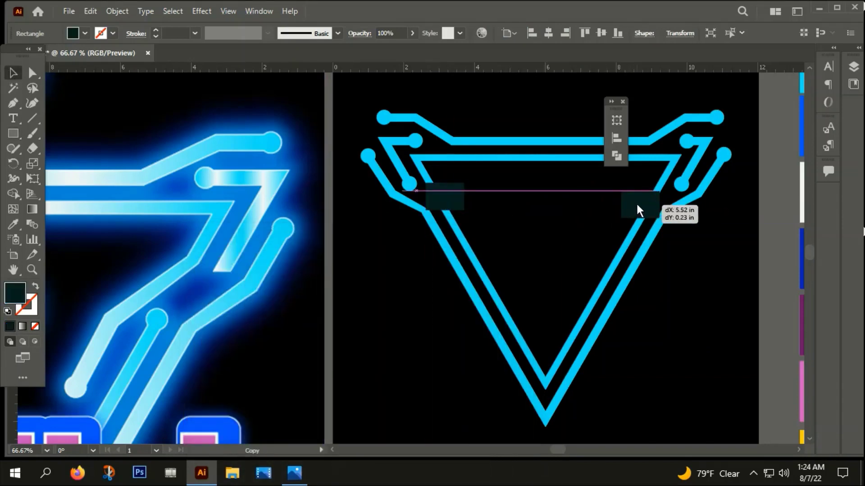
pyautogui.click(581, 245)
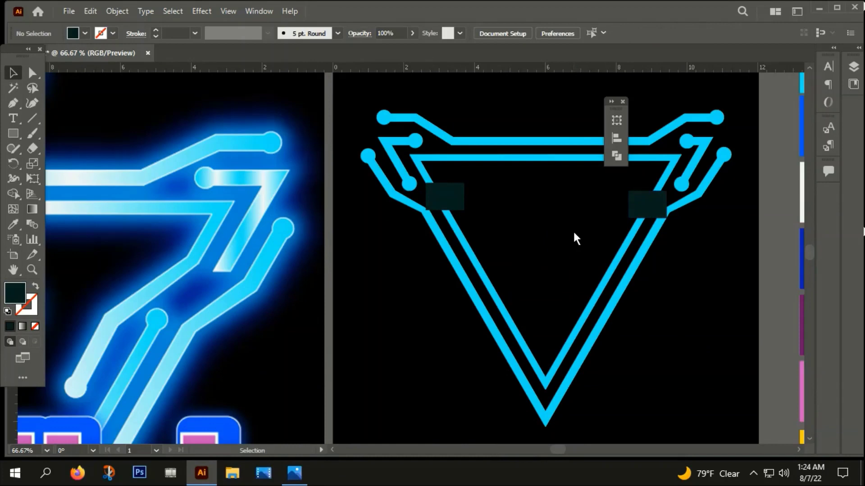
pyautogui.hotkey('ctrl', 'r')
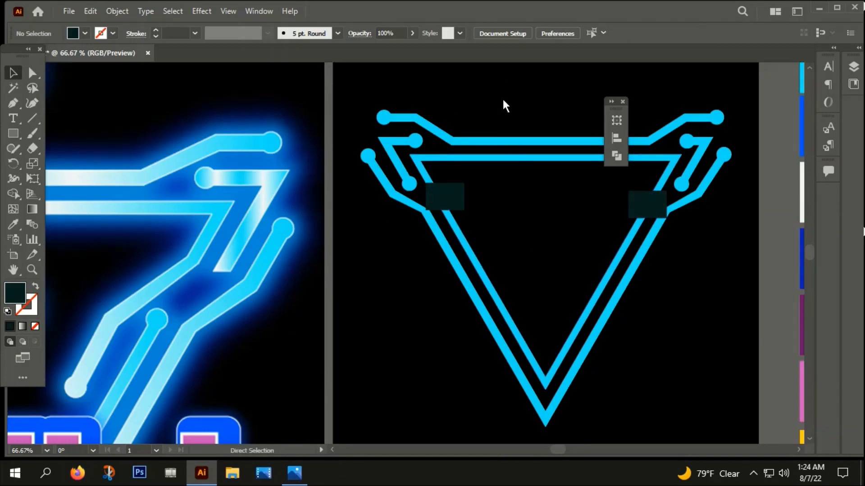
pyautogui.hotkey('ctrl', 'r')
pyautogui.moveTo(507, 67); pyautogui.dragTo(501, 182)
pyautogui.scroll(3, 473, 185)
pyautogui.scroll(3, 473, 186)
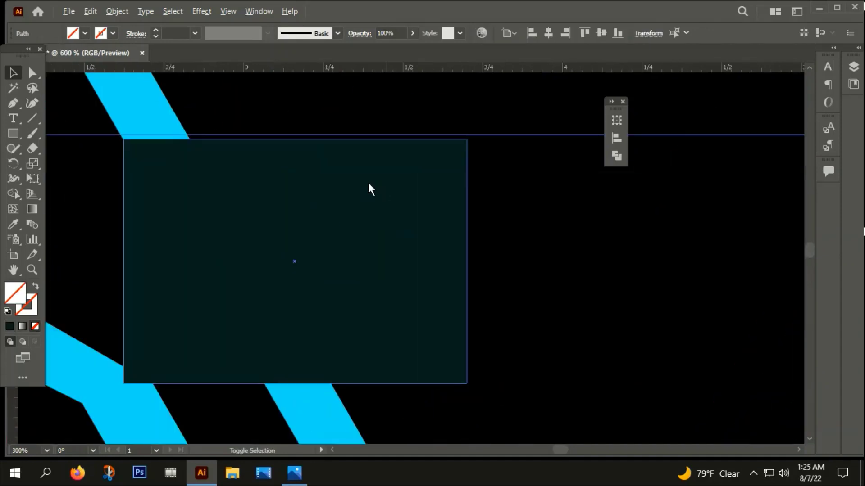
pyautogui.scroll(1, 375, 149)
pyautogui.moveTo(444, 124); pyautogui.dragTo(447, 130)
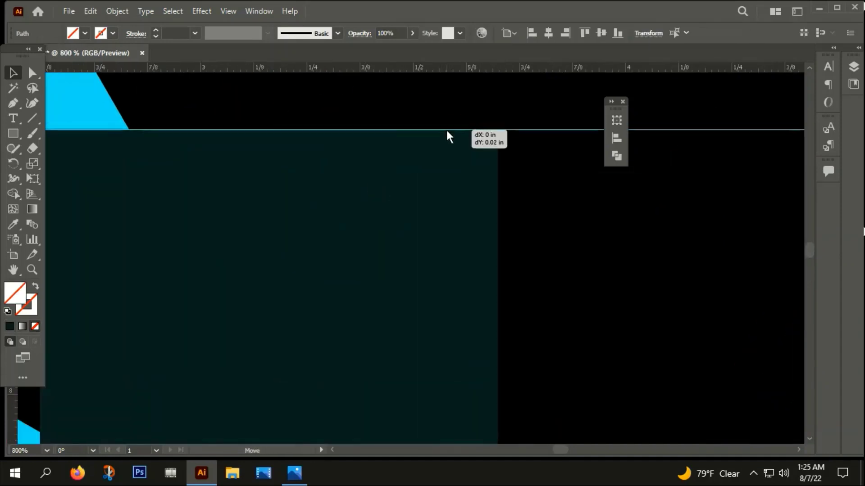
# Step: Delete the alignment guide and group the two dark rectangles
pyautogui.scroll(-3, 450, 136)
pyautogui.moveTo(520, 164)
pyautogui.mouseDown()
pyautogui.moveTo(200, 189)
pyautogui.moveTo(516, 276)
pyautogui.moveTo(523, 292)
pyautogui.moveTo(524, 243)
pyautogui.mouseUp()
pyautogui.scroll(2, 523, 293)
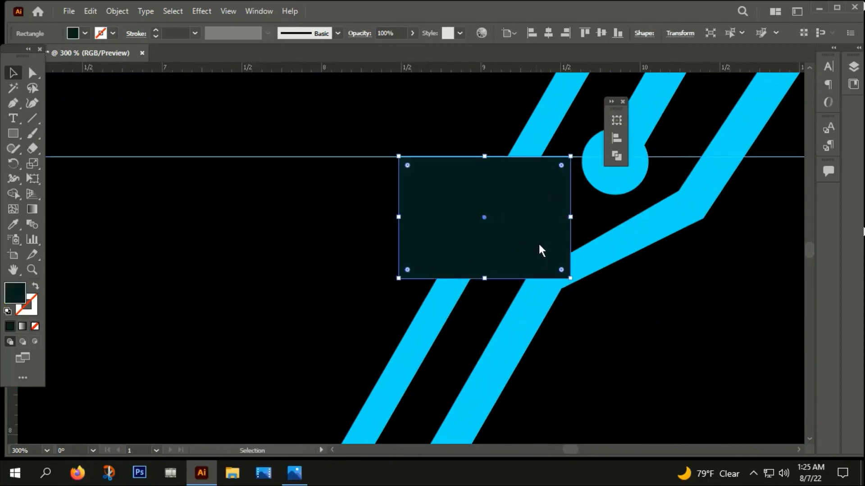
pyautogui.scroll(-4, 538, 247)
pyautogui.moveTo(381, 213); pyautogui.dragTo(402, 259)
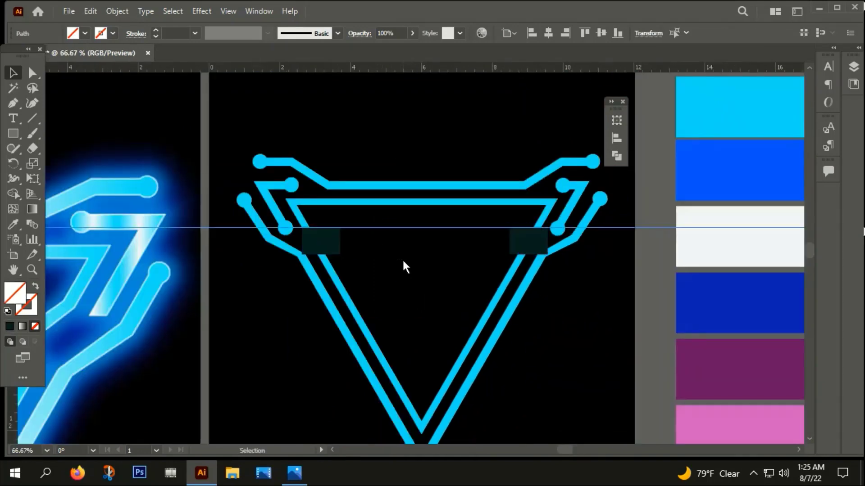
pyautogui.press('Delete')
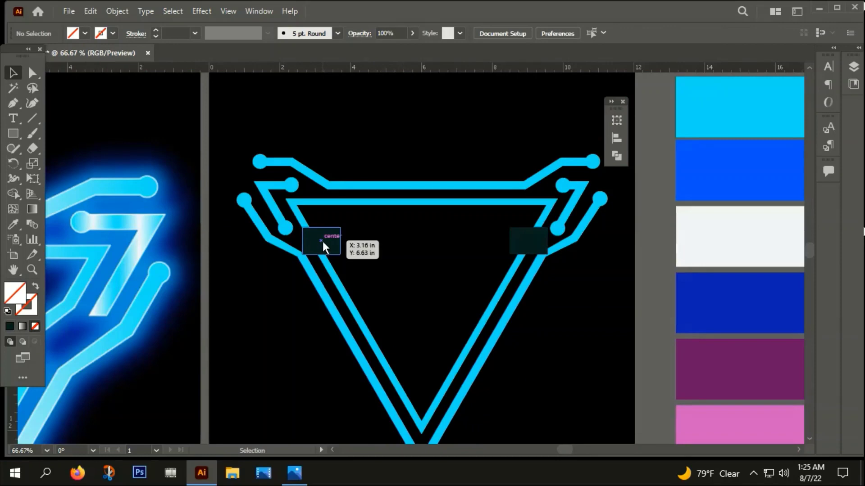
pyautogui.click(323, 241)
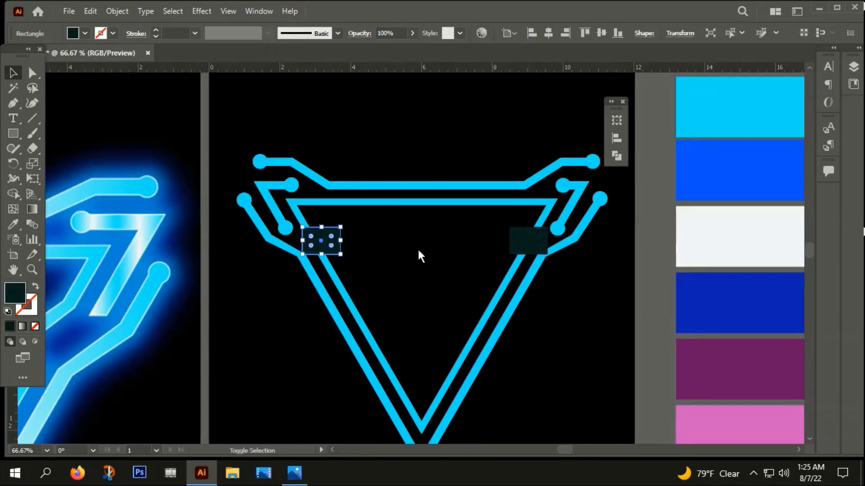
pyautogui.keyDown('shift'); pyautogui.click(523, 245); pyautogui.keyUp('shift')
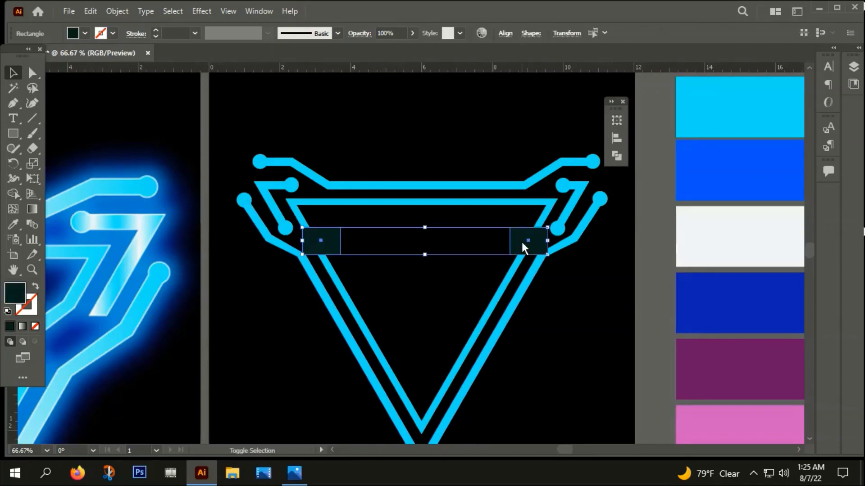
pyautogui.rightClick(520, 241)
pyautogui.click(553, 274)
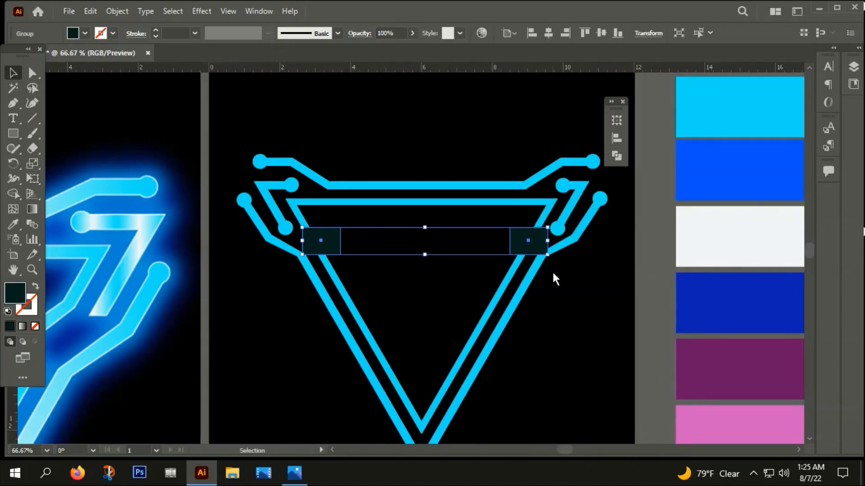
# Step: Make the rectangles a compound path and subtract them from the inner triangle with Minus Front
pyautogui.press('a')
pyautogui.hotkey('ctrl', '8')
pyautogui.press('v')
pyautogui.keyDown('shift'); pyautogui.click(331, 203); pyautogui.keyUp('shift')
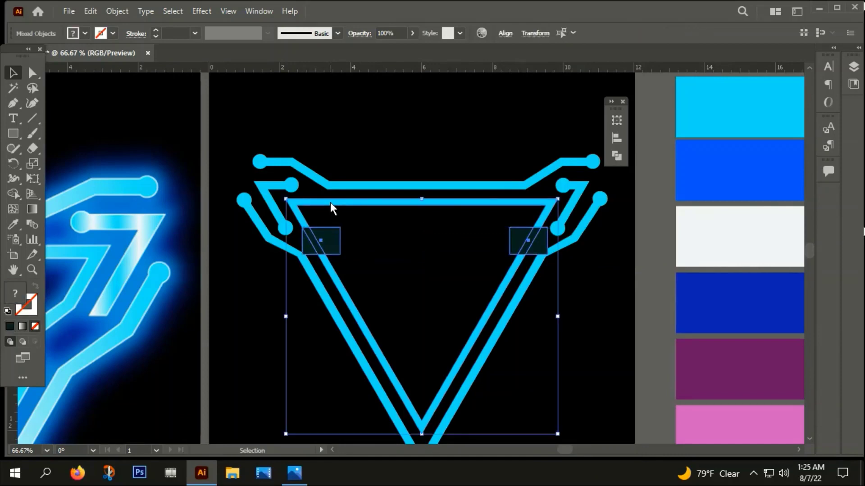
pyautogui.press('ctrl')
pyautogui.hotkey('ctrl', 'shift', 'F9')
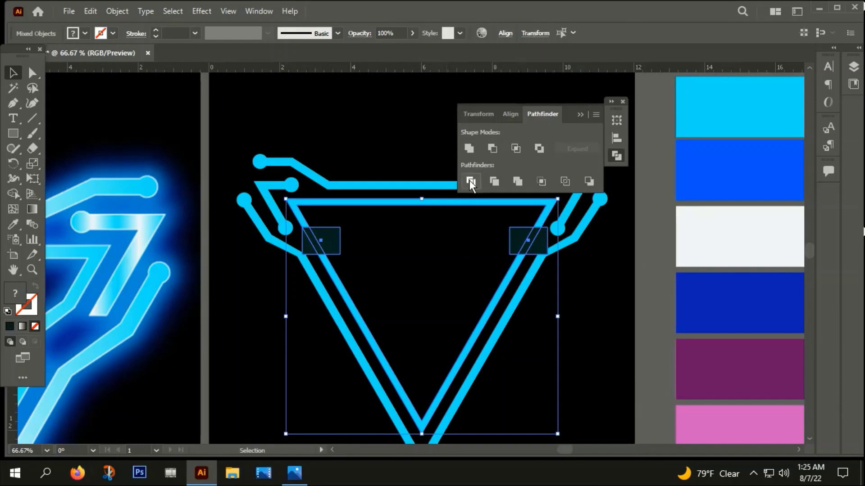
pyautogui.click(494, 149)
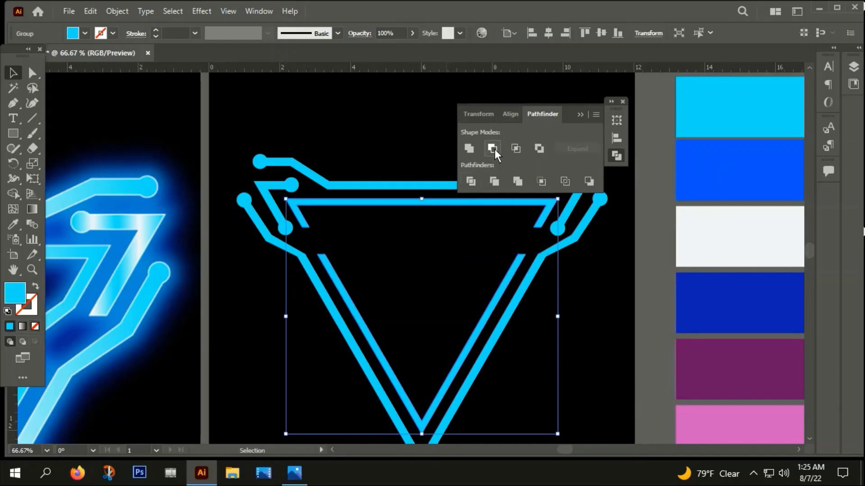
pyautogui.click(429, 263)
pyautogui.hotkey('ctrl', '-')
pyautogui.hotkey('ctrl', '-')
pyautogui.hotkey('ctrl', '-')
pyautogui.hotkey('ctrl', '-')
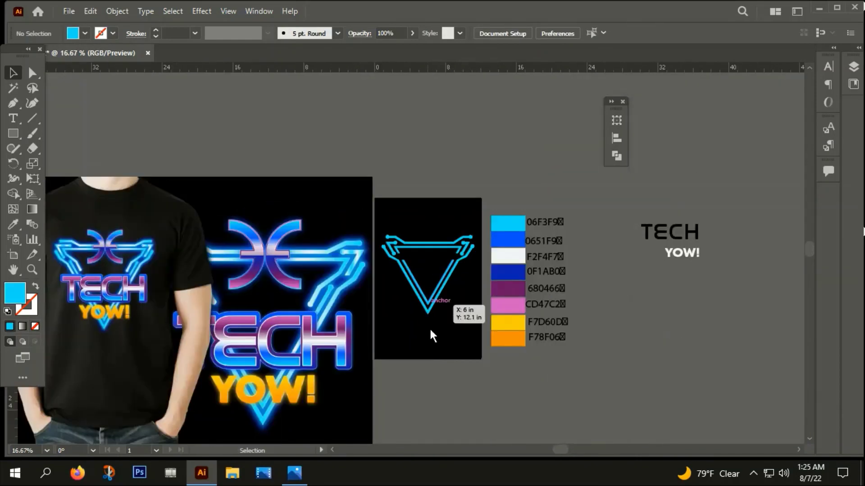
# Step: Duplicate a circle pad onto the lower-left trace
pyautogui.moveTo(429, 328); pyautogui.dragTo(499, 326)
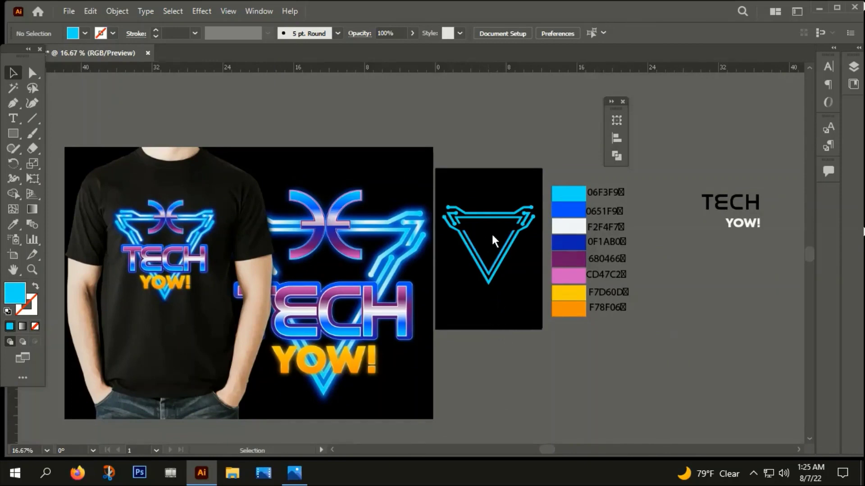
pyautogui.scroll(5, 458, 234)
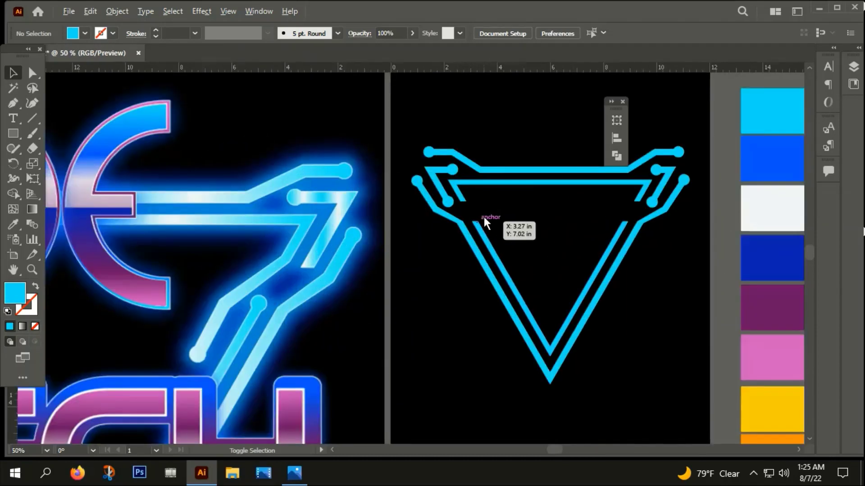
pyautogui.scroll(2, 474, 207)
pyautogui.hscroll(3, 474, 206)
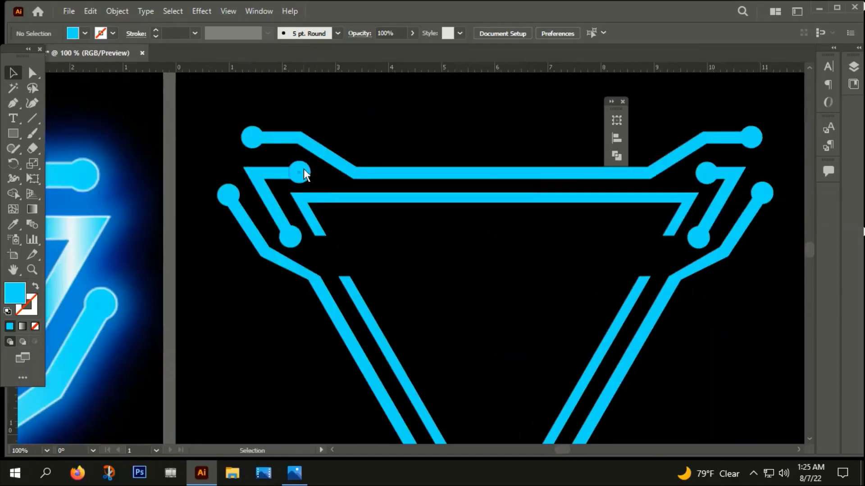
pyautogui.moveTo(304, 171)
pyautogui.mouseDown()
pyautogui.moveTo(342, 273)
pyautogui.moveTo(414, 280)
pyautogui.mouseUp()
pyautogui.scroll(-5, 333, 274)
pyautogui.scroll(3, 415, 280)
# Step: Delete the extra circle and move the remaining pad onto the trace's top end
pyautogui.moveTo(727, 293)
pyautogui.mouseDown()
pyautogui.moveTo(741, 295)
pyautogui.moveTo(531, 306)
pyautogui.mouseUp()
pyautogui.scroll(5, 574, 270)
pyautogui.scroll(3, 574, 266)
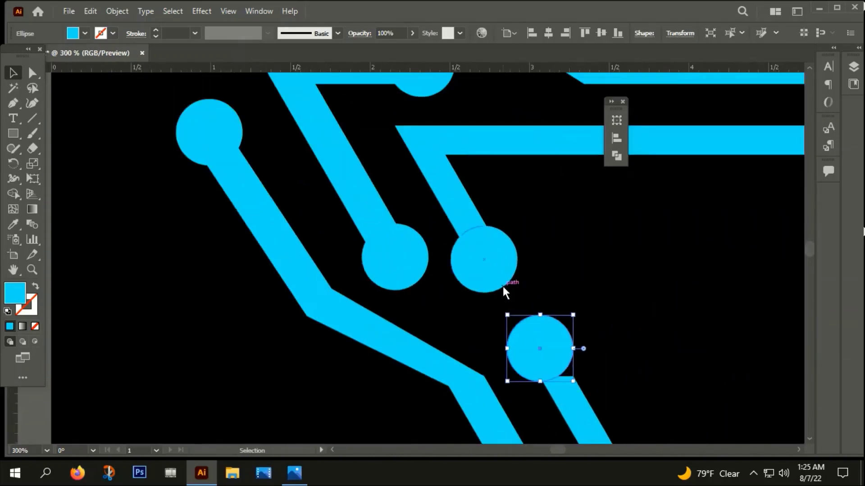
pyautogui.click(506, 280)
pyautogui.press('Delete')
pyautogui.scroll(-2, 439, 291)
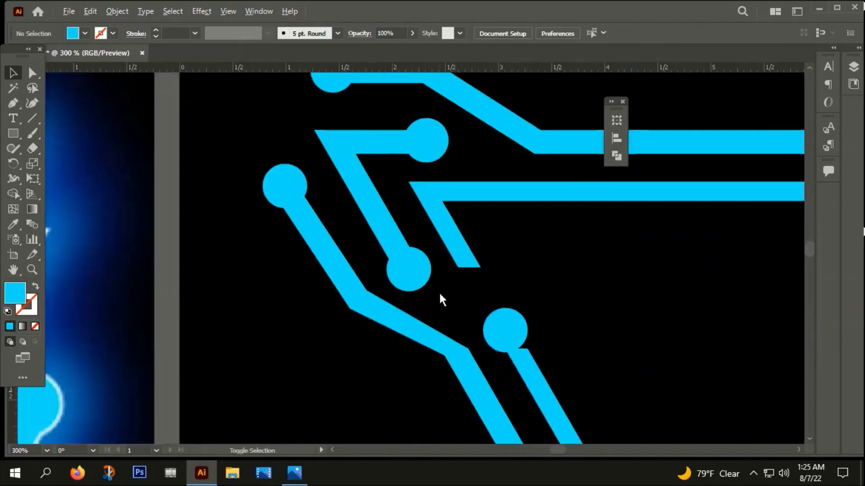
pyautogui.scroll(-1, 481, 240)
pyautogui.scroll(3, 385, 230)
pyautogui.moveTo(391, 192); pyautogui.dragTo(391, 204)
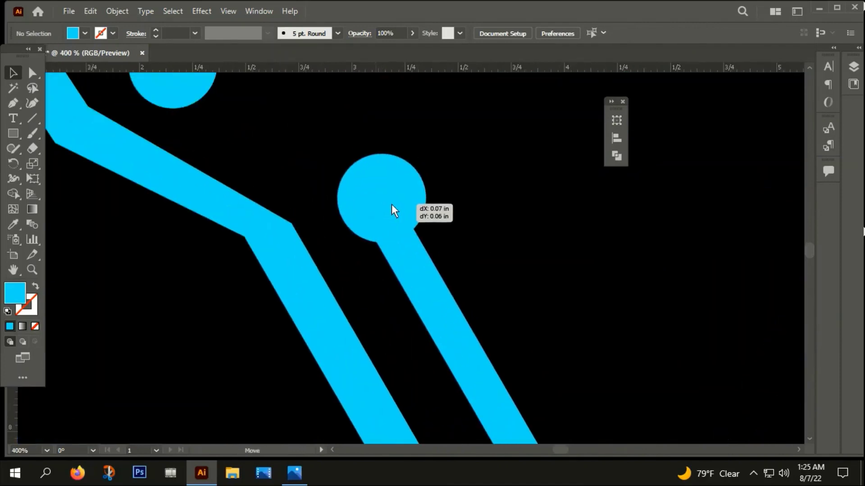
pyautogui.scroll(-2, 390, 204)
pyautogui.click(473, 216)
# Step: Draw a new bent trace with cyan stroke and no fill, starting at the cut end
pyautogui.scroll(2, 349, 148)
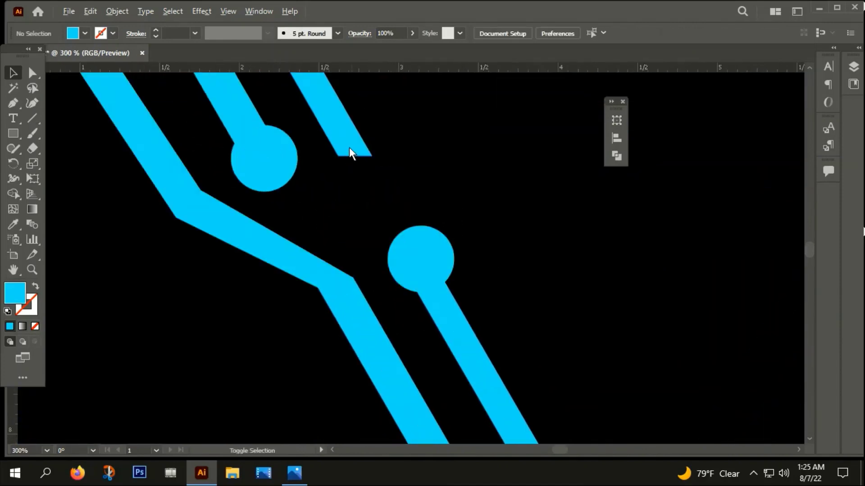
pyautogui.click(12, 107)
pyautogui.click(35, 287)
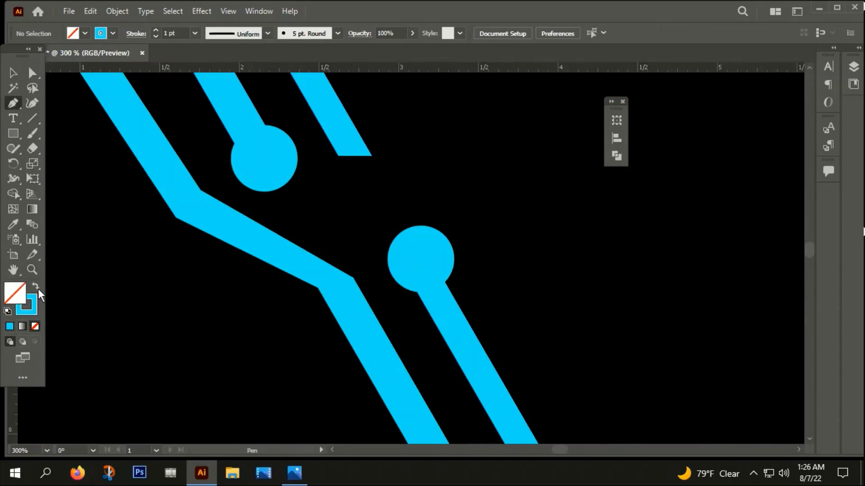
pyautogui.click(353, 156)
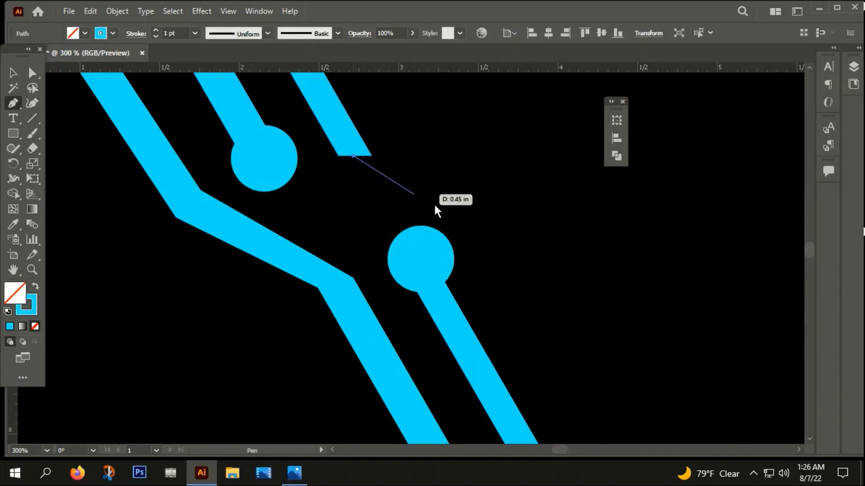
pyautogui.click(488, 236)
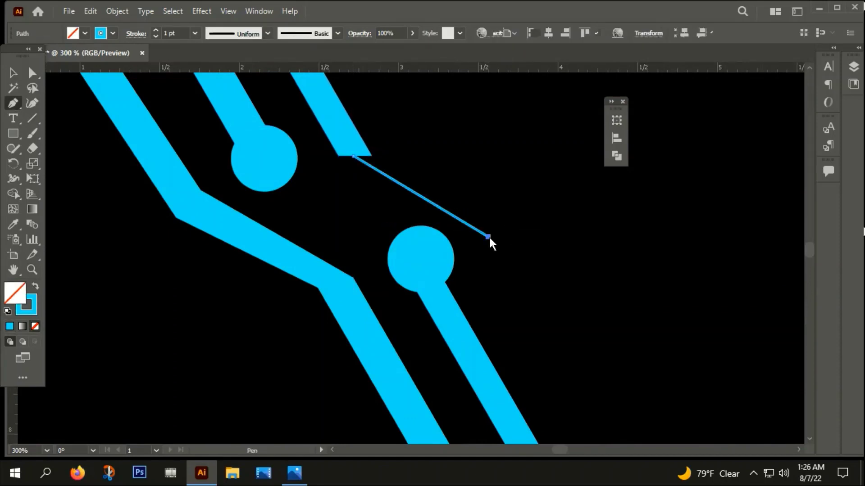
pyautogui.click(568, 394)
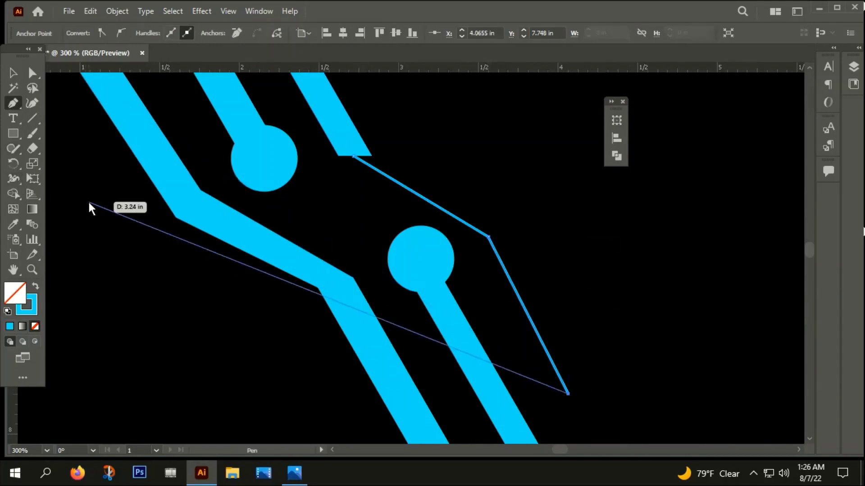
pyautogui.click(13, 72)
# Step: Give the new trace a 16 pt stroke weight
pyautogui.click(485, 240)
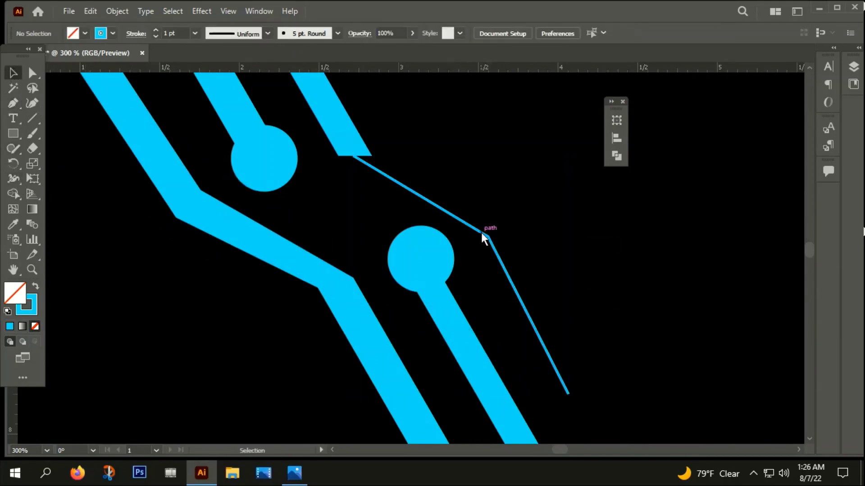
pyautogui.click(481, 232)
pyautogui.click(169, 34)
pyautogui.write('16')
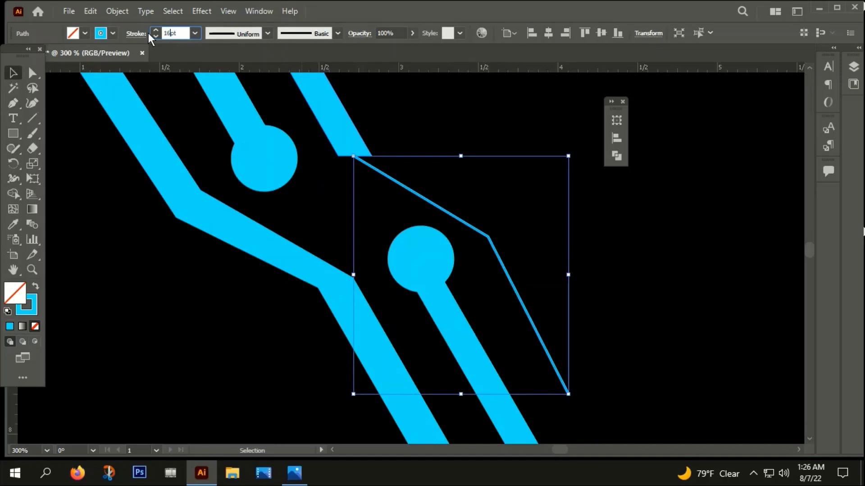
pyautogui.press('Return')
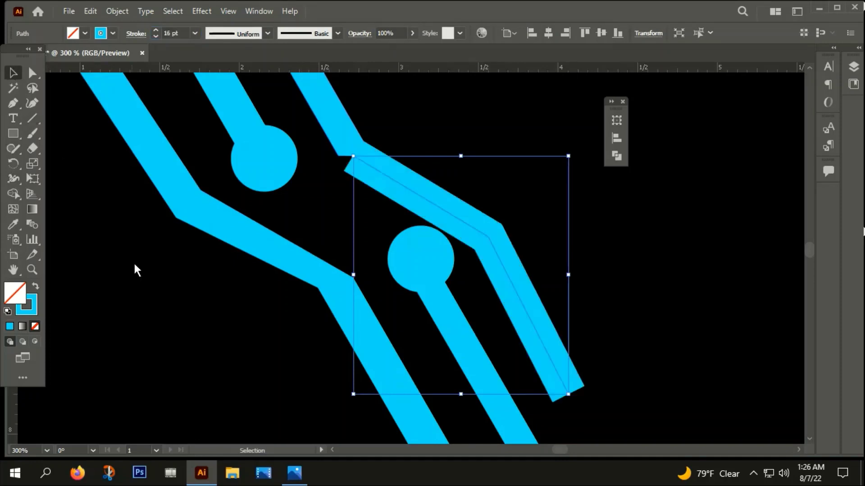
pyautogui.click(140, 270)
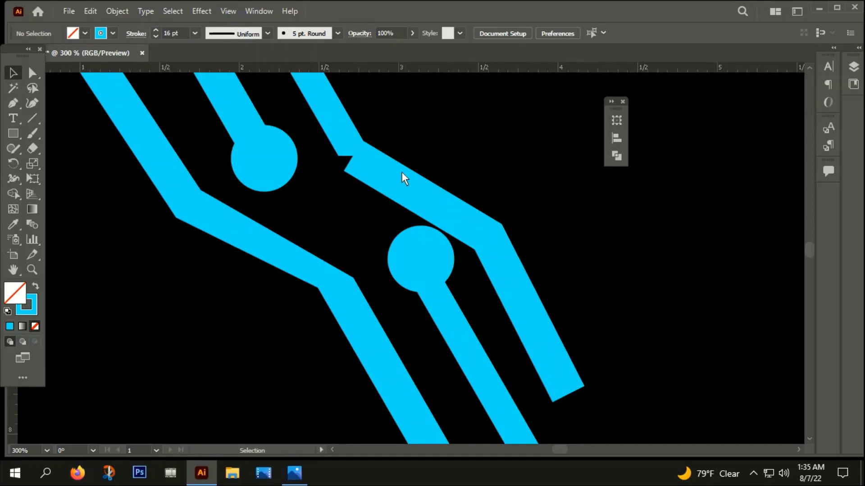
# Step: Expand the thick trace's stroke into a filled shape via Object > Expand
pyautogui.click(381, 174)
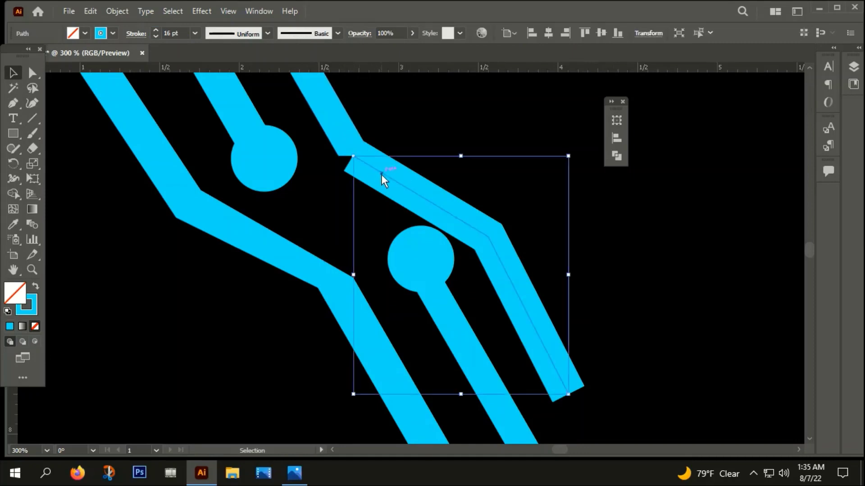
pyautogui.click(118, 12)
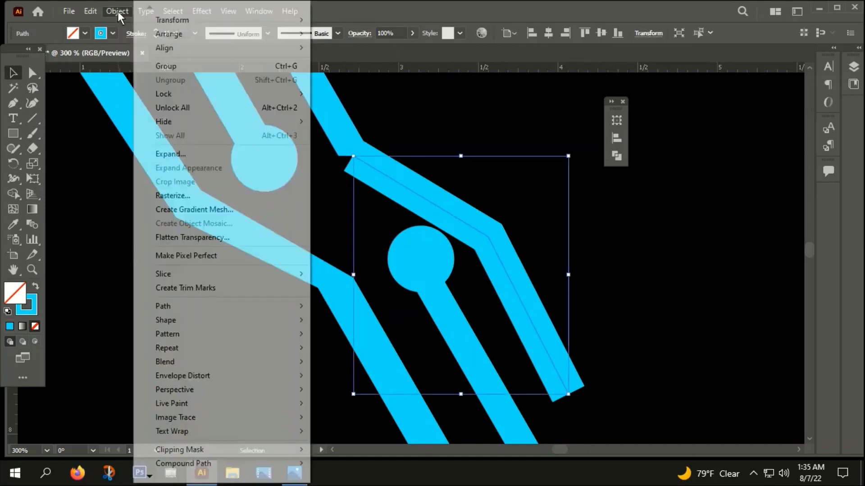
pyautogui.click(170, 150)
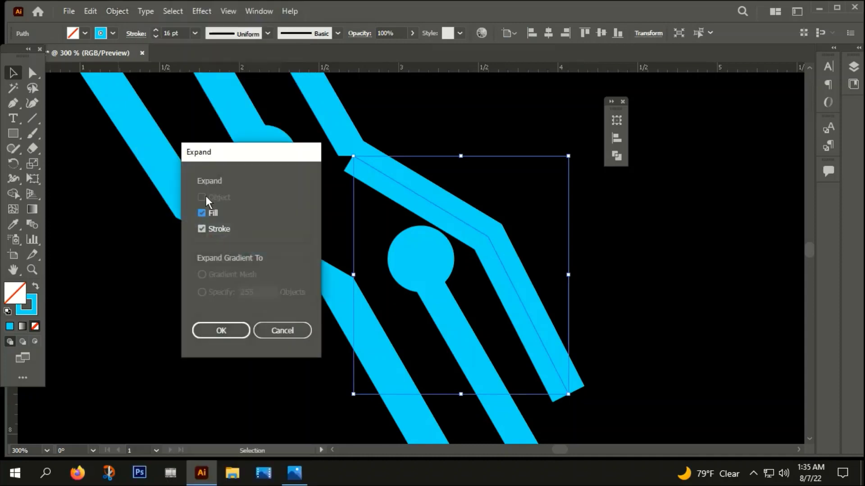
pyautogui.click(202, 215)
# Step: Confirm the expansion and drag the corner anchor to close the trace's bent joint
pyautogui.click(221, 331)
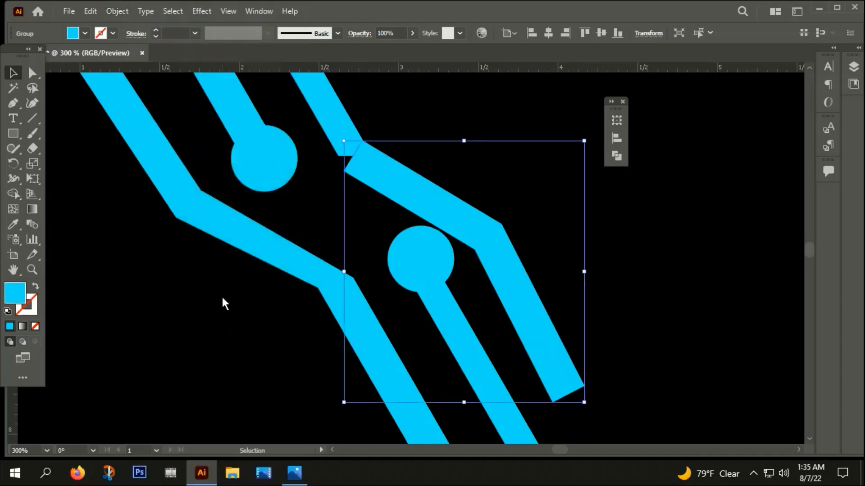
pyautogui.scroll(2, 358, 176)
pyautogui.scroll(2, 363, 152)
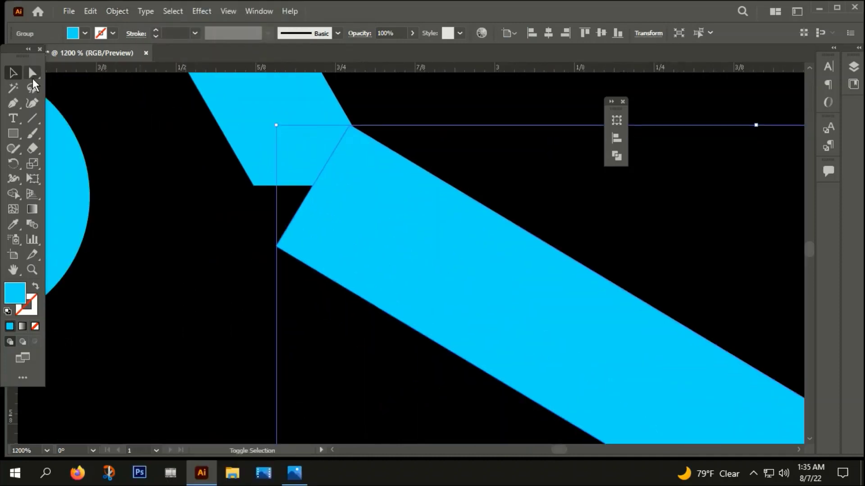
pyautogui.click(33, 74)
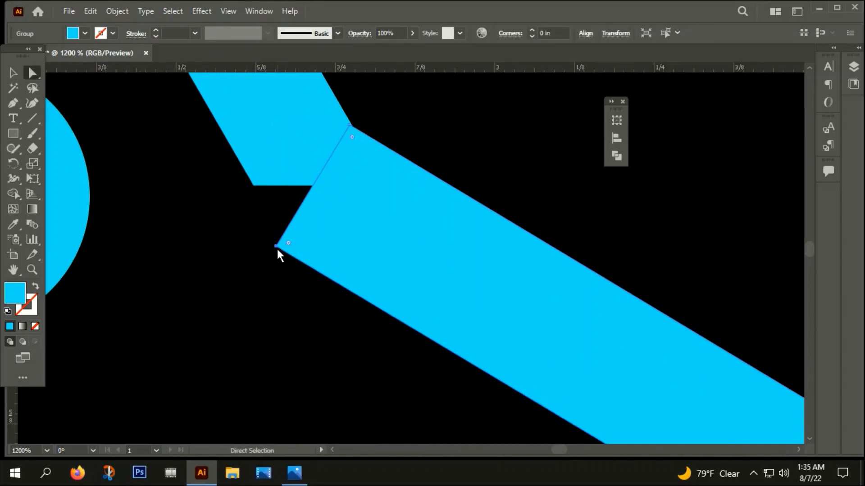
pyautogui.moveTo(276, 248); pyautogui.dragTo(253, 182)
# Step: Alt-drag a copy of the round pad onto the new trace's lower end
pyautogui.scroll(-6, 253, 182)
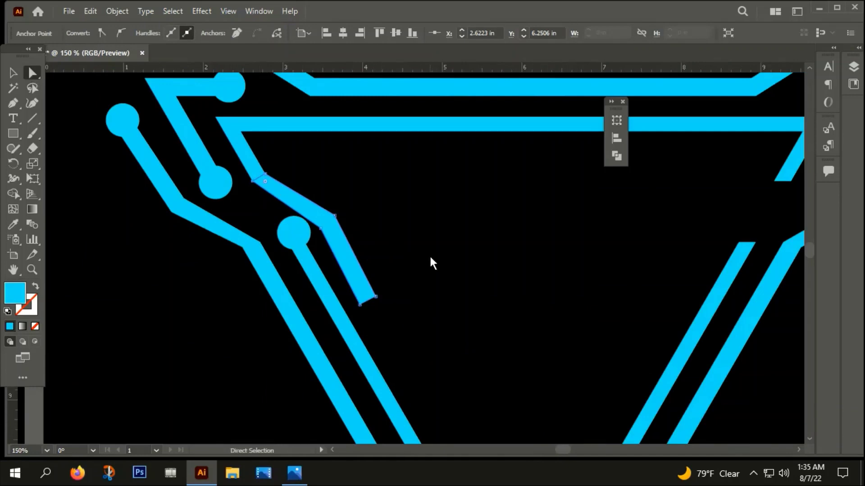
pyautogui.click(417, 248)
pyautogui.click(293, 232)
pyautogui.scroll(3, 293, 231)
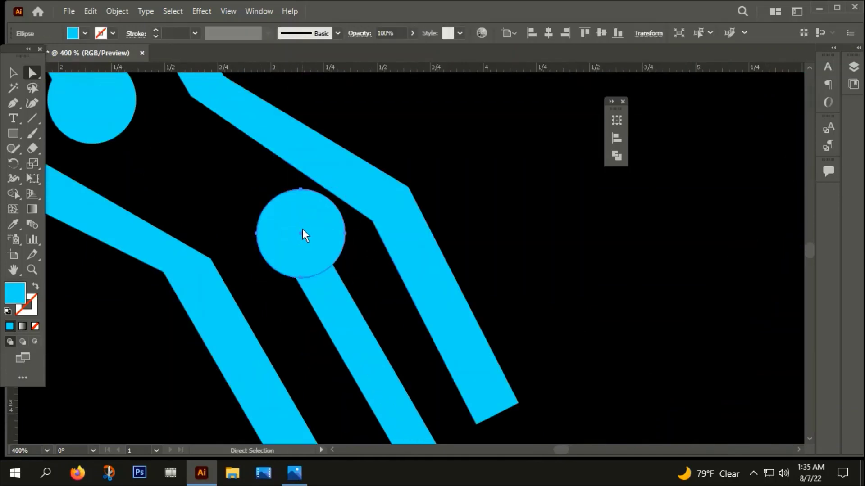
pyautogui.moveTo(302, 230)
pyautogui.mouseDown()
pyautogui.moveTo(297, 235)
pyautogui.moveTo(383, 304)
pyautogui.mouseUp()
pyautogui.scroll(-3, 297, 231)
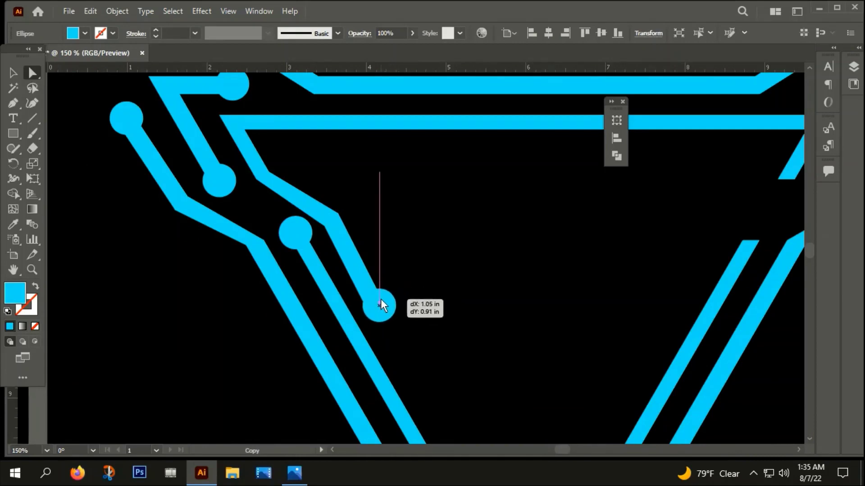
pyautogui.moveTo(383, 304); pyautogui.dragTo(377, 301)
pyautogui.click(407, 231)
pyautogui.scroll(-4, 406, 231)
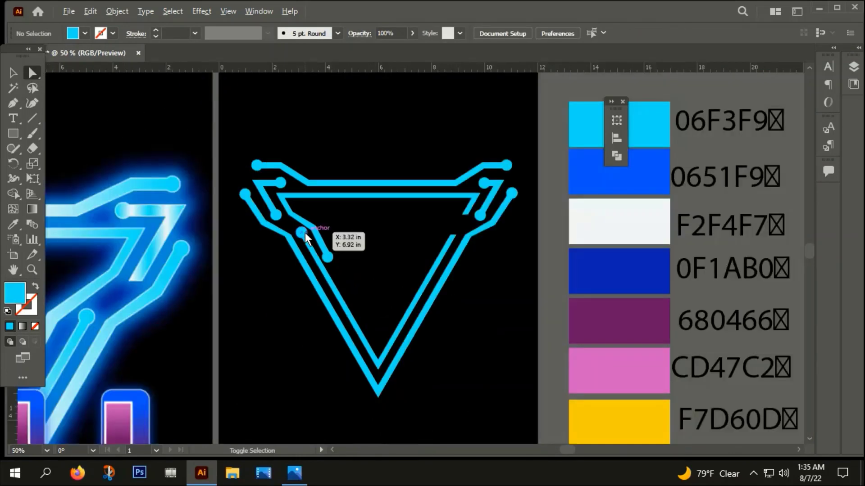
pyautogui.moveTo(423, 240); pyautogui.dragTo(377, 220)
pyautogui.scroll(1, 374, 224)
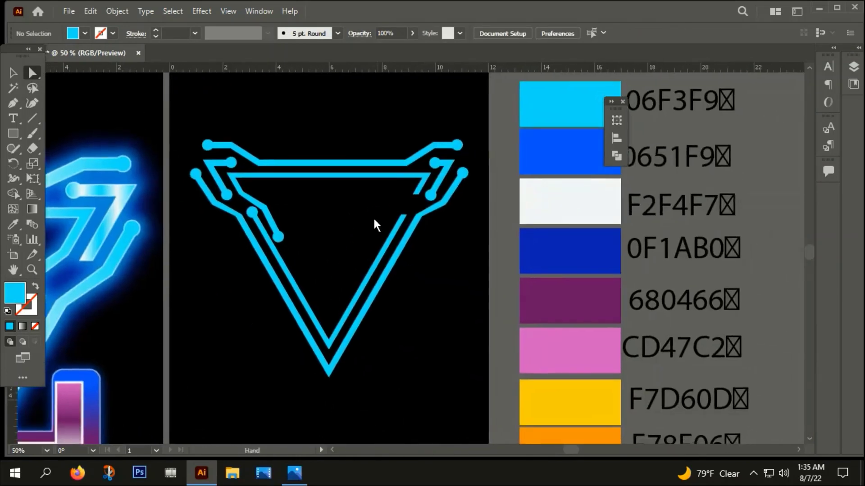
pyautogui.scroll(1, 270, 238)
# Step: Group the new trace with its end pad
pyautogui.click(280, 258)
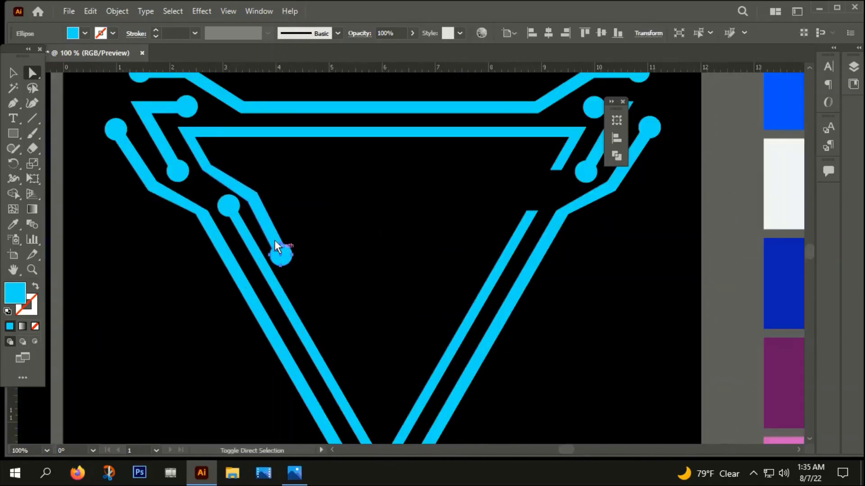
pyautogui.keyDown('shift'); pyautogui.click(264, 214); pyautogui.keyUp('shift')
pyautogui.rightClick(266, 211)
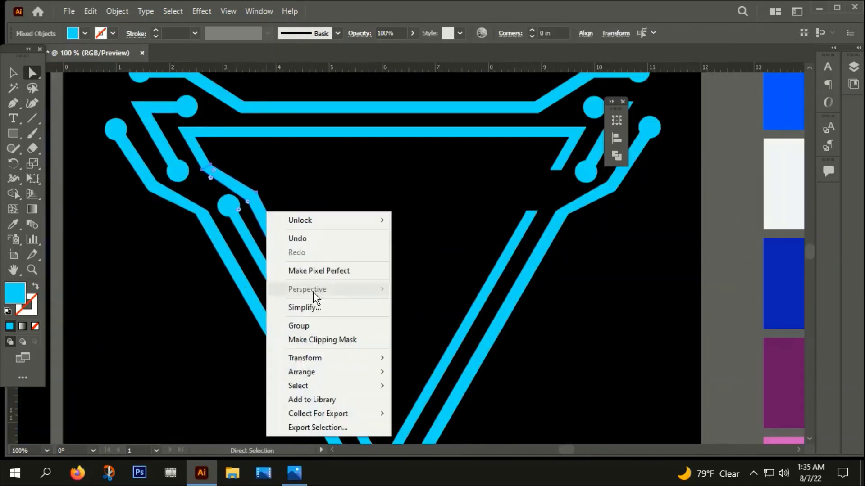
pyautogui.click(309, 326)
# Step: Make a vertically reflected copy of the trace group
pyautogui.rightClick(257, 212)
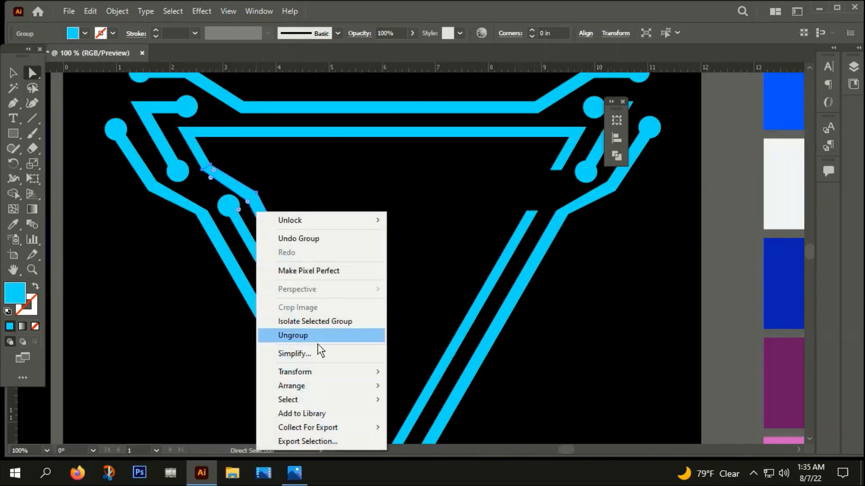
pyautogui.moveTo(294, 372)
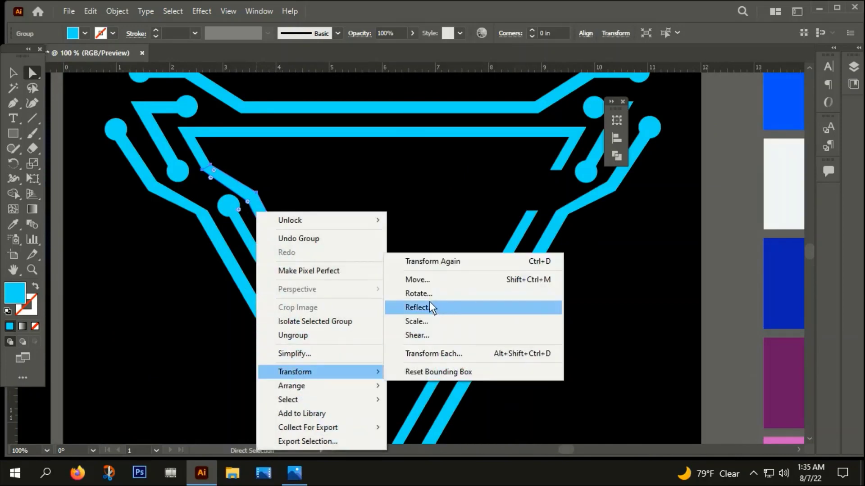
pyautogui.click(430, 307)
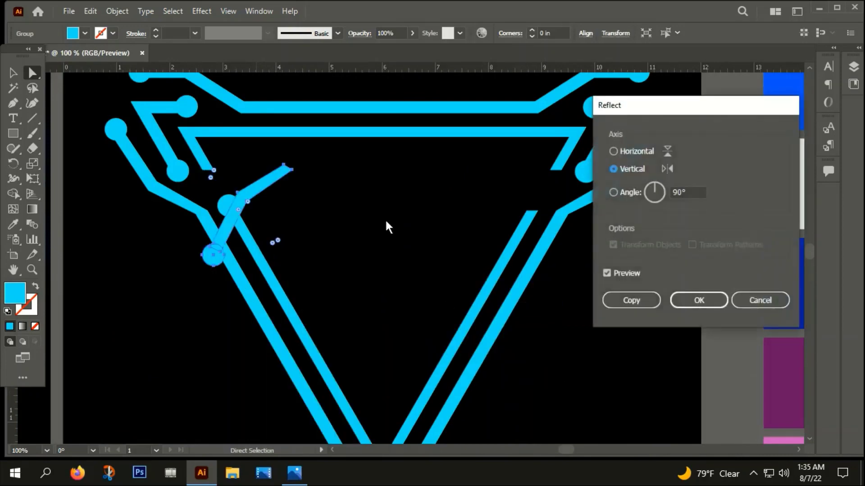
pyautogui.click(643, 307)
# Step: Move the mirrored trace to the triangle's right side and align its joint corner
pyautogui.moveTo(274, 178); pyautogui.dragTo(546, 174)
pyautogui.scroll(7, 551, 172)
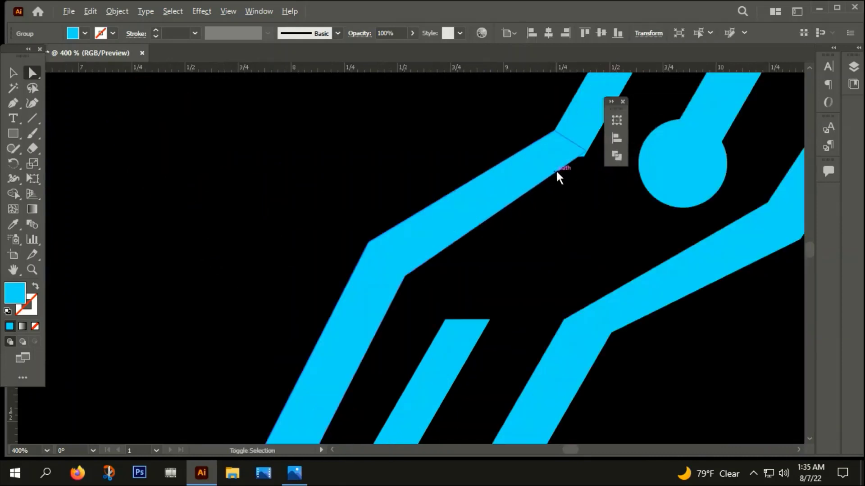
pyautogui.moveTo(561, 144); pyautogui.dragTo(553, 165)
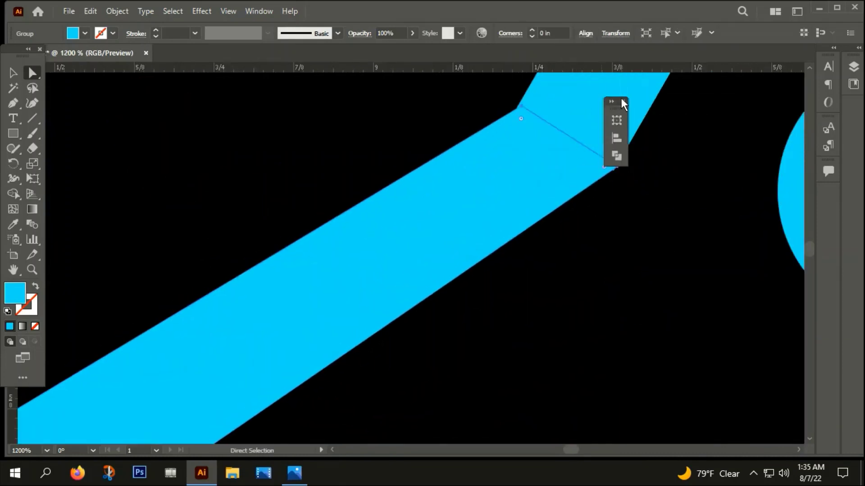
pyautogui.scroll(4, 576, 203)
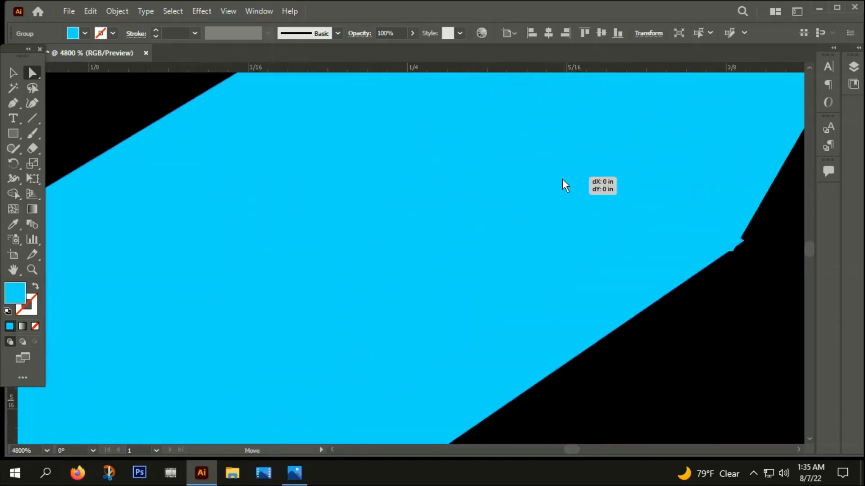
pyautogui.moveTo(562, 179); pyautogui.dragTo(555, 185)
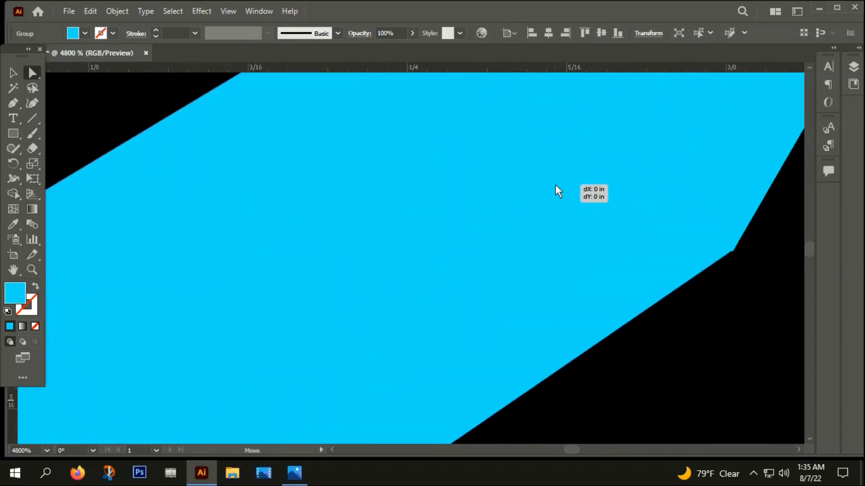
pyautogui.moveTo(555, 185); pyautogui.dragTo(555, 188)
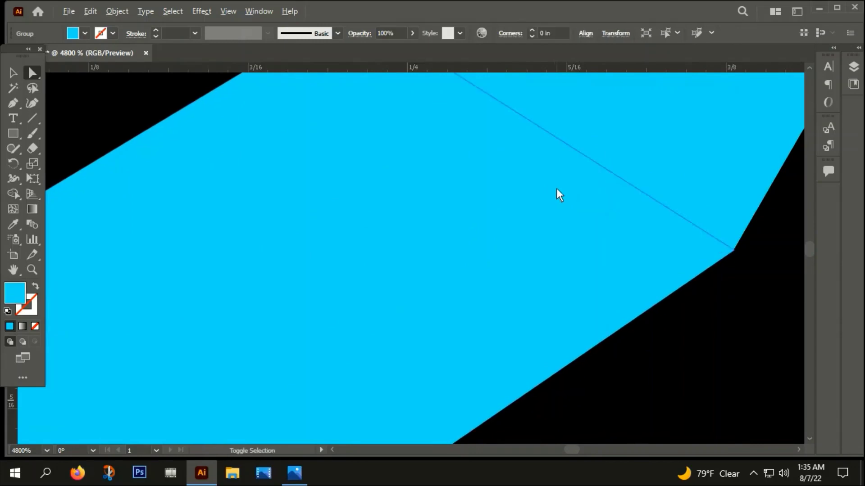
pyautogui.scroll(-4, 554, 188)
pyautogui.click(396, 116)
# Step: Alt-drag a round pad copy onto the right inner trace's end
pyautogui.scroll(-5, 406, 126)
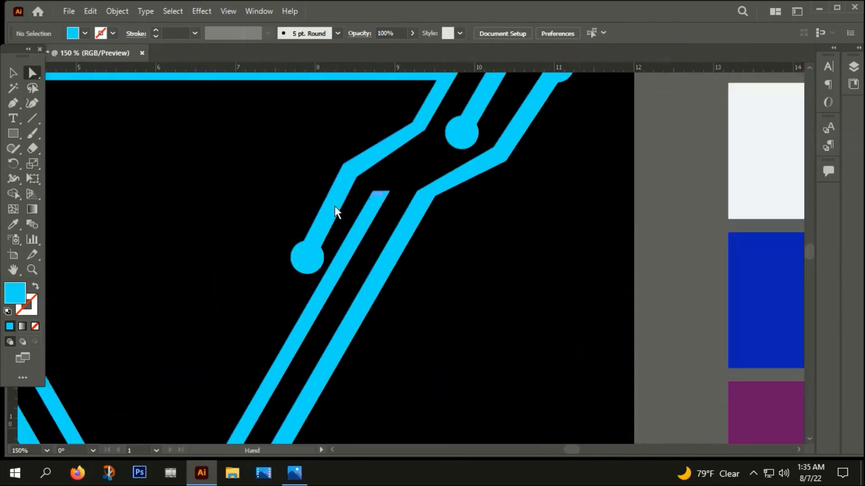
pyautogui.moveTo(334, 206); pyautogui.dragTo(486, 183)
pyautogui.scroll(-2, 528, 153)
pyautogui.scroll(-2, 521, 156)
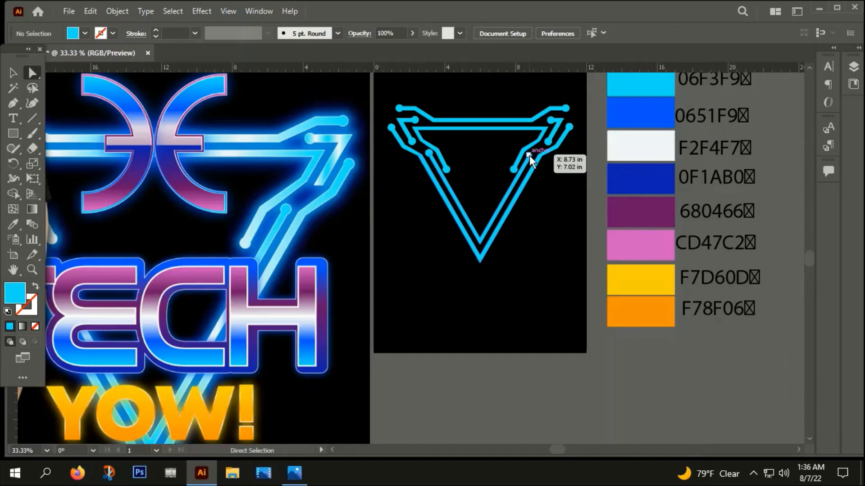
pyautogui.scroll(6, 529, 156)
pyautogui.scroll(-4, 535, 155)
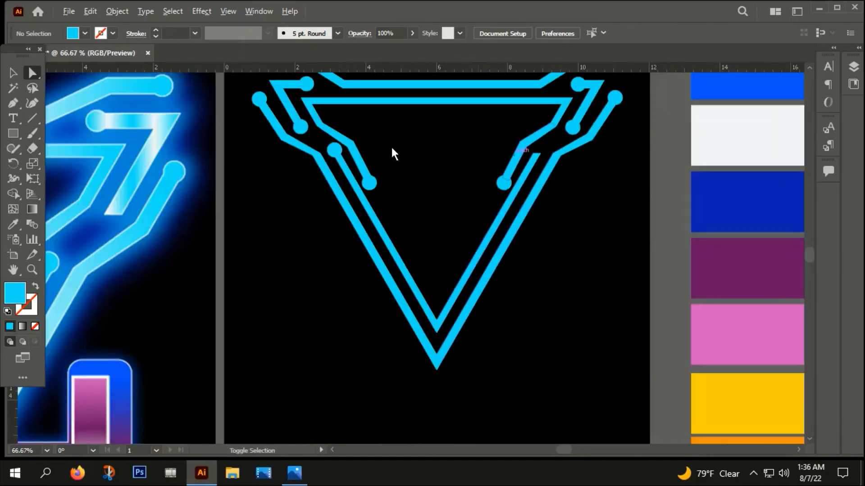
pyautogui.click(333, 148)
pyautogui.moveTo(334, 148)
pyautogui.mouseDown()
pyautogui.moveTo(539, 147)
pyautogui.moveTo(531, 162)
pyautogui.mouseUp()
# Step: Marquee-select the entire triangle logo and group it
pyautogui.scroll(8, 540, 147)
pyautogui.scroll(-5, 526, 161)
pyautogui.scroll(-4, 540, 202)
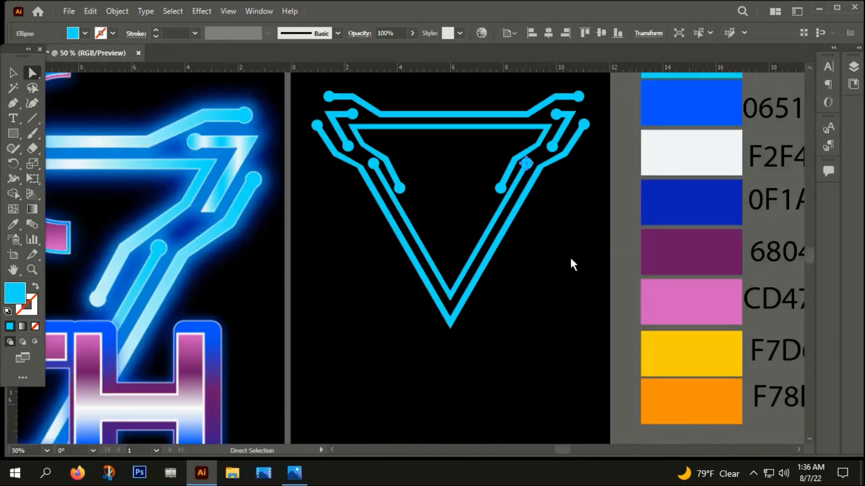
pyautogui.click(559, 258)
pyautogui.scroll(-2, 533, 252)
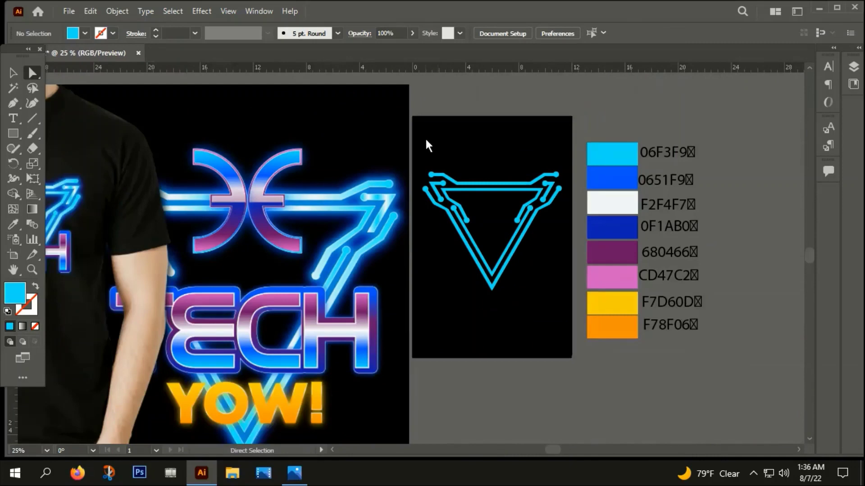
pyautogui.moveTo(426, 140); pyautogui.dragTo(562, 280)
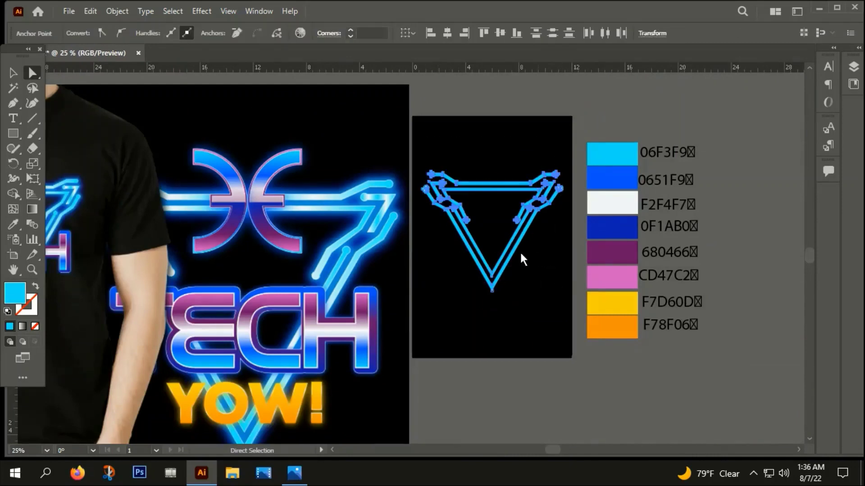
pyautogui.rightClick(489, 193)
pyautogui.click(522, 303)
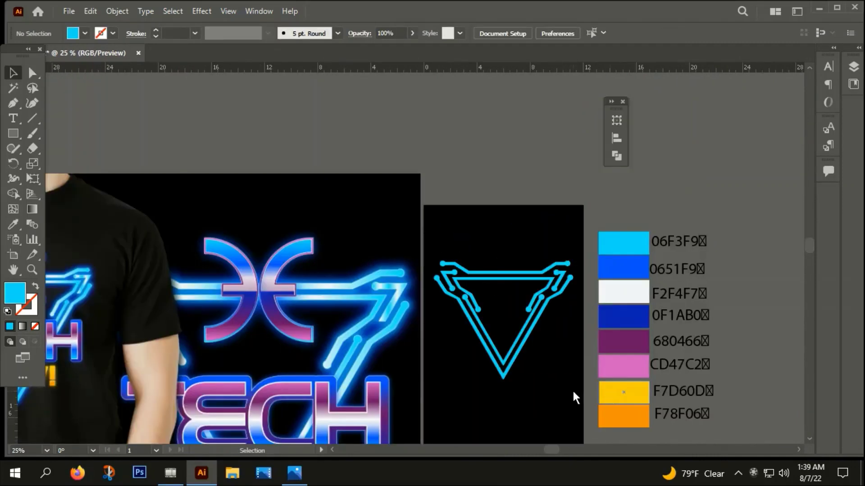
# Step: Select the whole triangle and Unite its traces and pads in Pathfinder, then reselect it
pyautogui.moveTo(428, 231); pyautogui.dragTo(569, 377)
pyautogui.scroll(2, 550, 301)
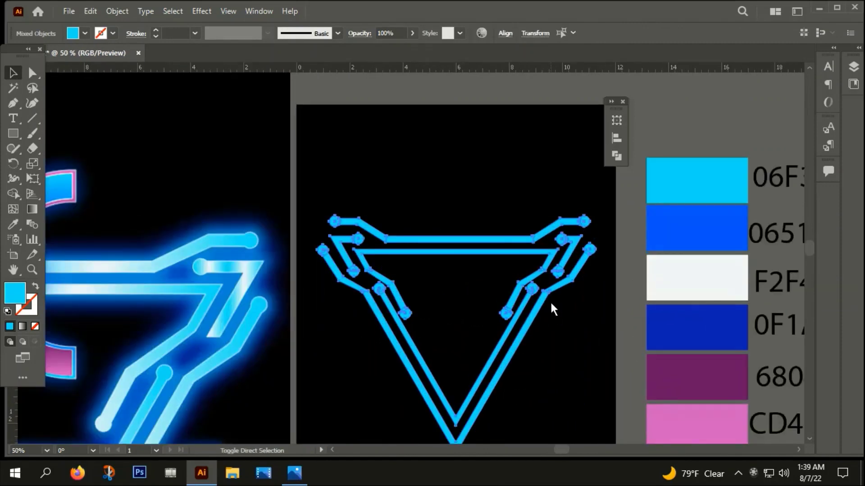
pyautogui.hotkey('ctrl', 'shift', 'F9')
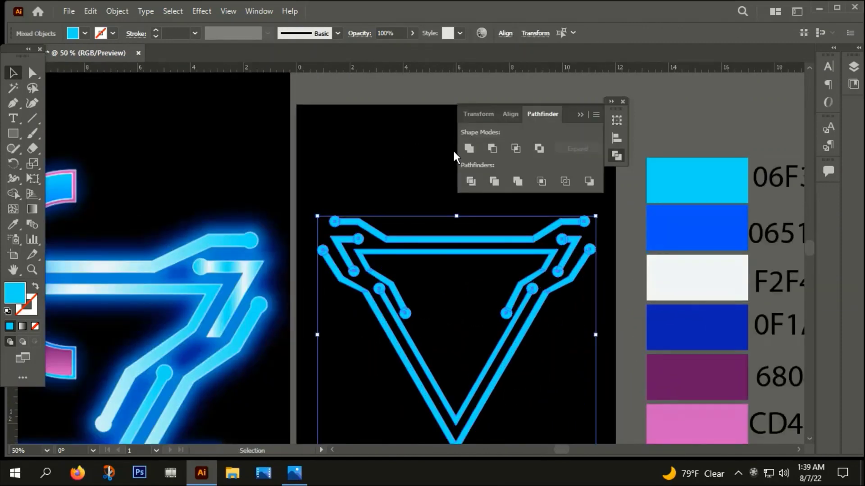
pyautogui.click(469, 148)
pyautogui.click(429, 170)
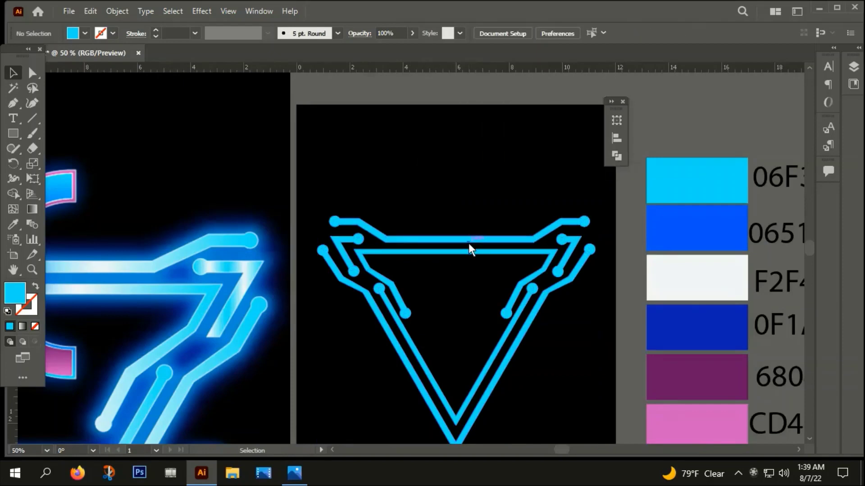
pyautogui.click(470, 251)
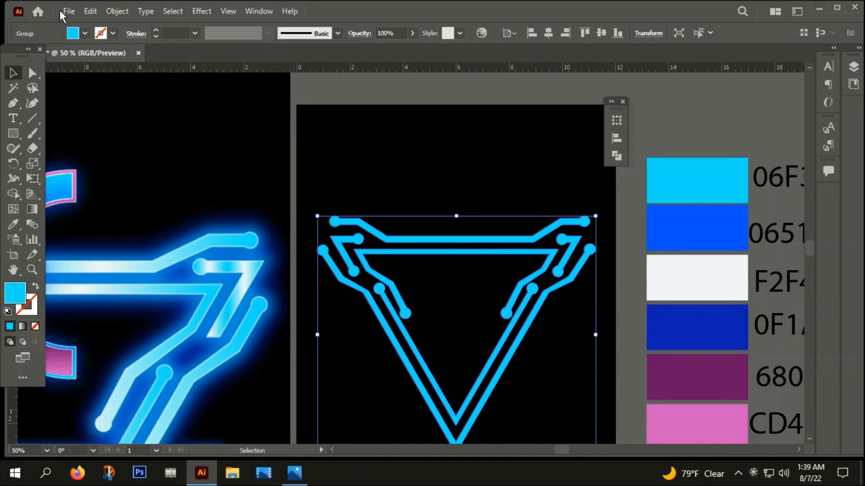
# Step: Add a 5 px offset path around the traces and unite it into one shape
pyautogui.click(119, 11)
pyautogui.moveTo(163, 306)
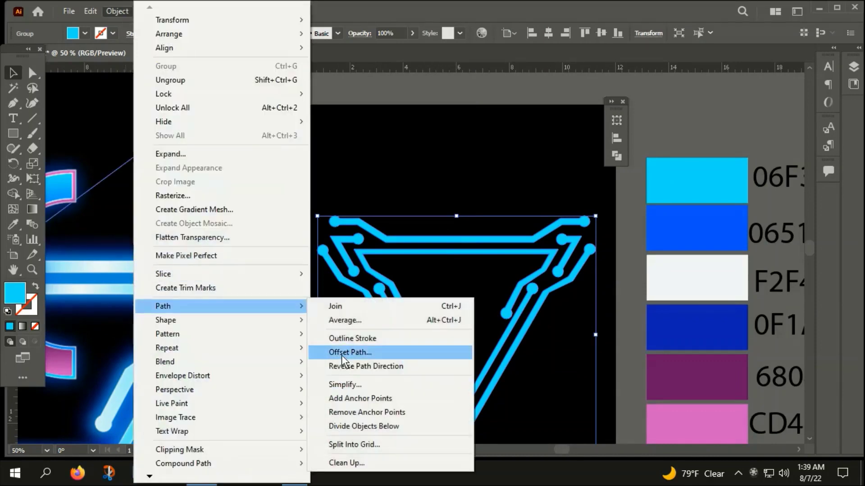
pyautogui.click(341, 353)
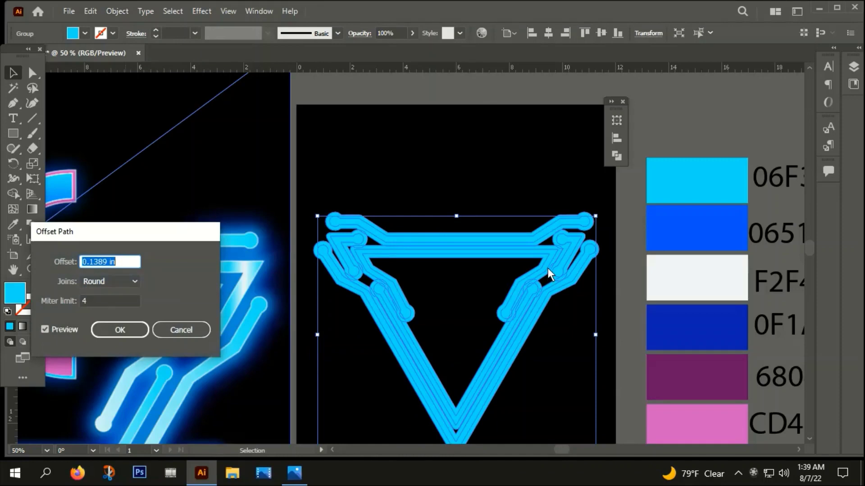
pyautogui.write('5px')
pyautogui.click(117, 329)
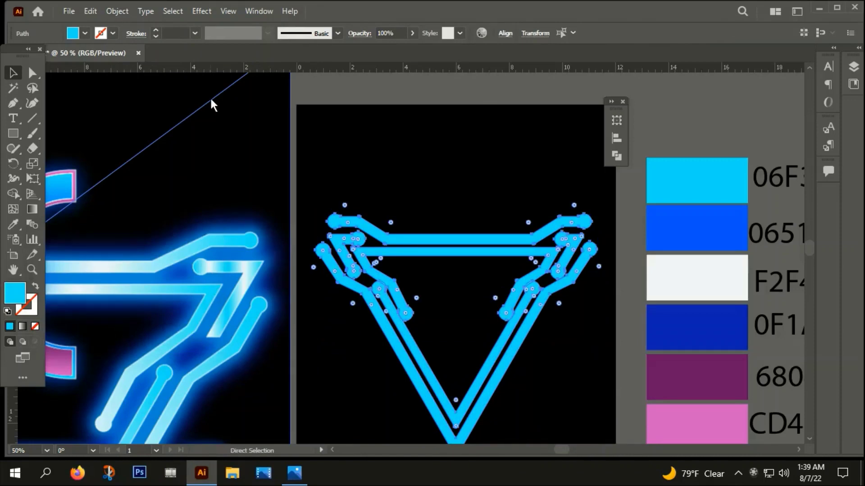
pyautogui.hotkey('ctrl', 'shift', 'F9')
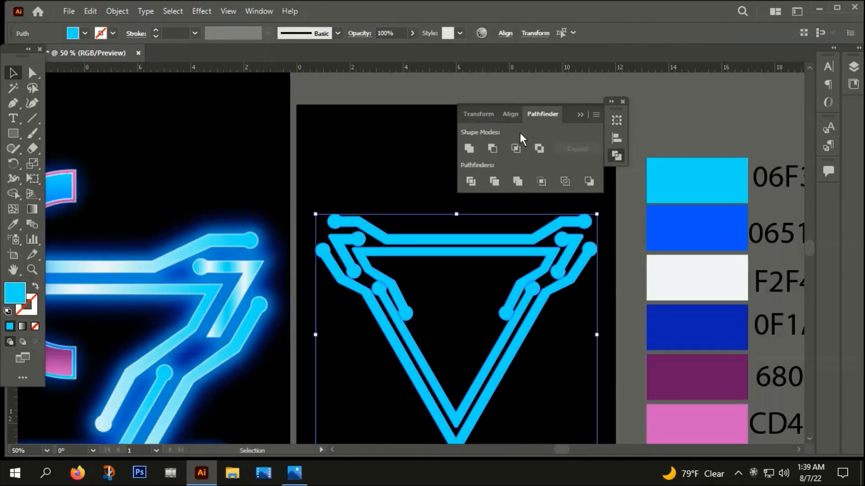
pyautogui.click(470, 148)
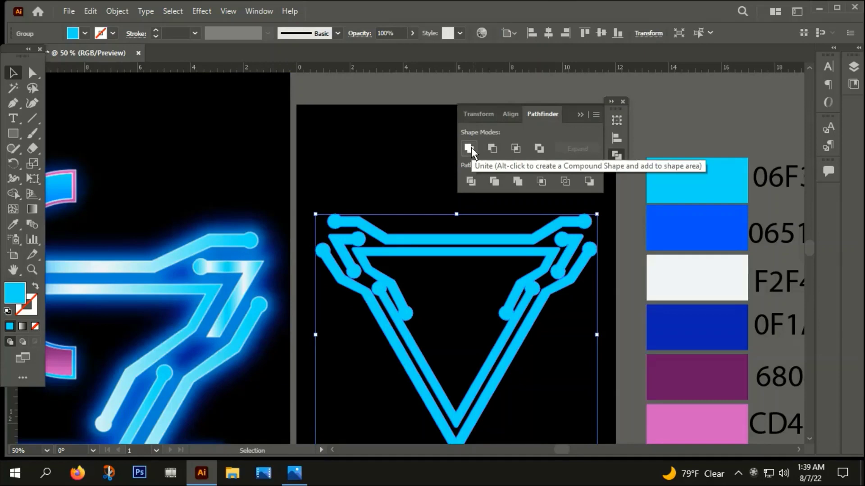
# Step: Fill the outline red F9083C and place the red copy behind the cyan traces
pyautogui.doubleClick(10, 293)
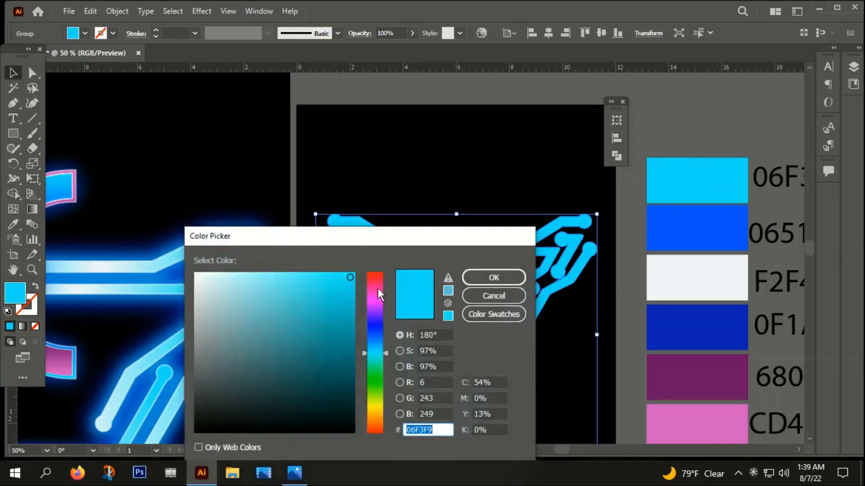
pyautogui.click(372, 277)
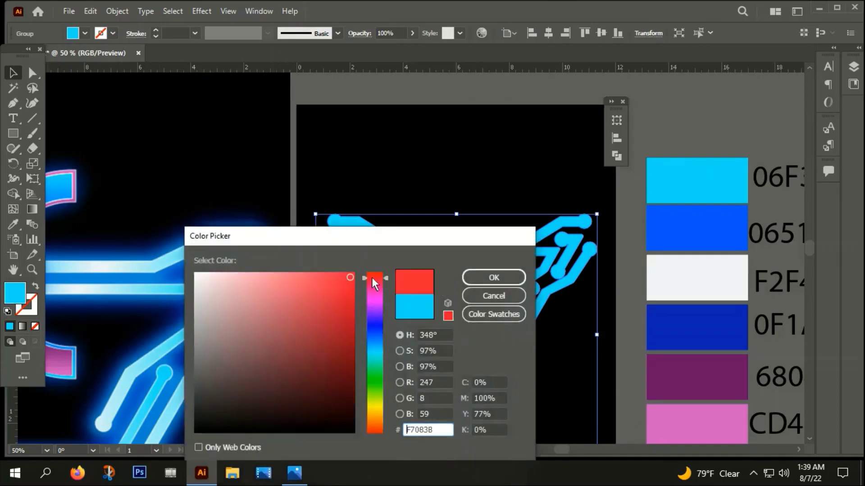
pyautogui.click(479, 278)
pyautogui.hotkey('ctrl', 'z')
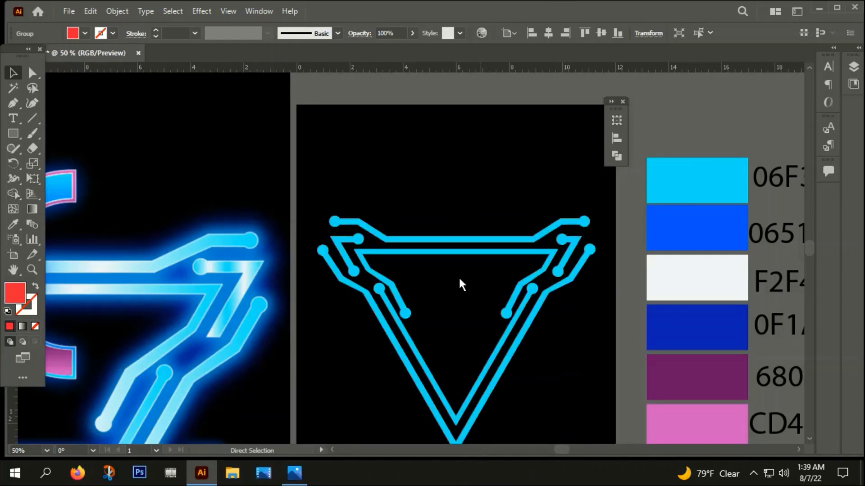
pyautogui.click(433, 240)
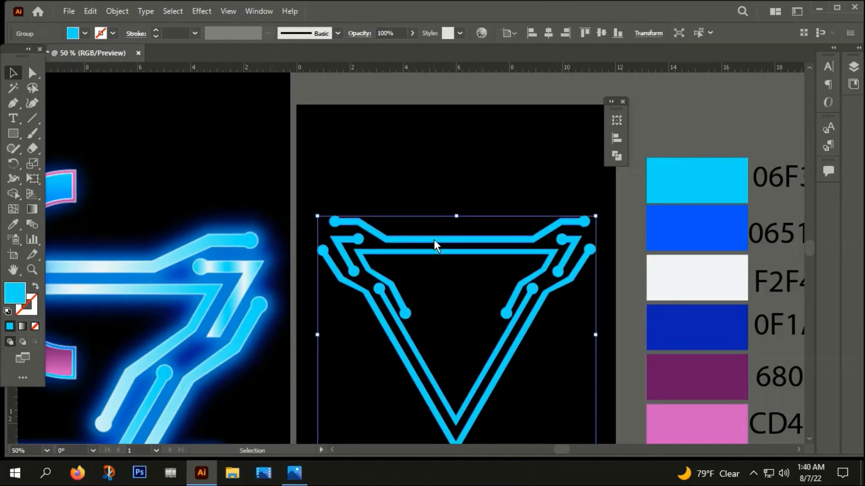
pyautogui.hotkey('ctrl', 'shift', 'z')
pyautogui.hotkey('ctrl', 'shift', 'z')
pyautogui.click(321, 295)
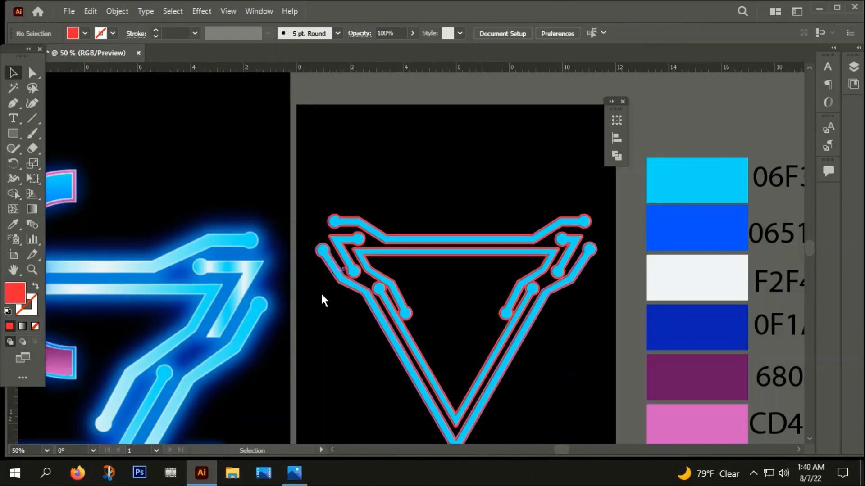
pyautogui.scroll(3, 321, 297)
pyautogui.click(376, 233)
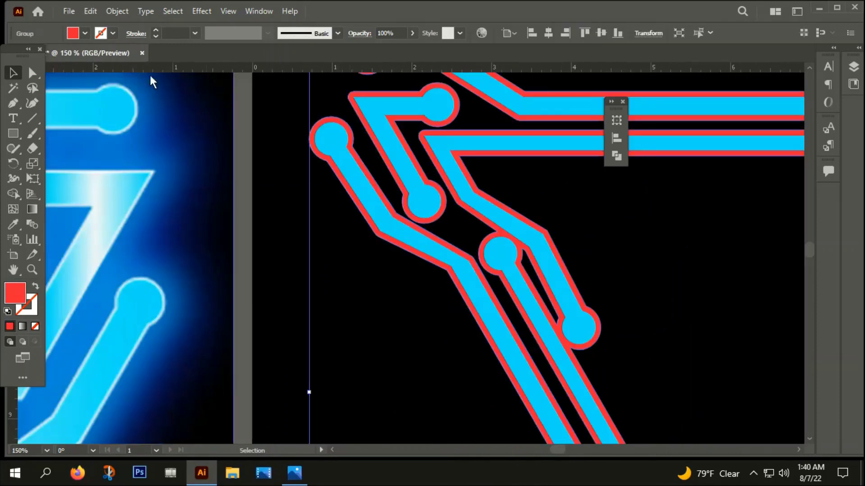
# Step: Add a 10px round-joined offset path around the red traces and unite it
pyautogui.click(118, 11)
pyautogui.moveTo(163, 306)
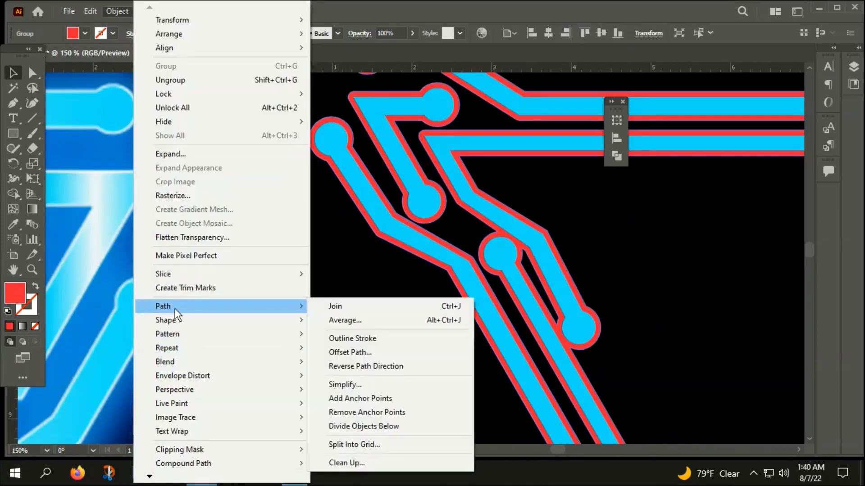
pyautogui.click(329, 352)
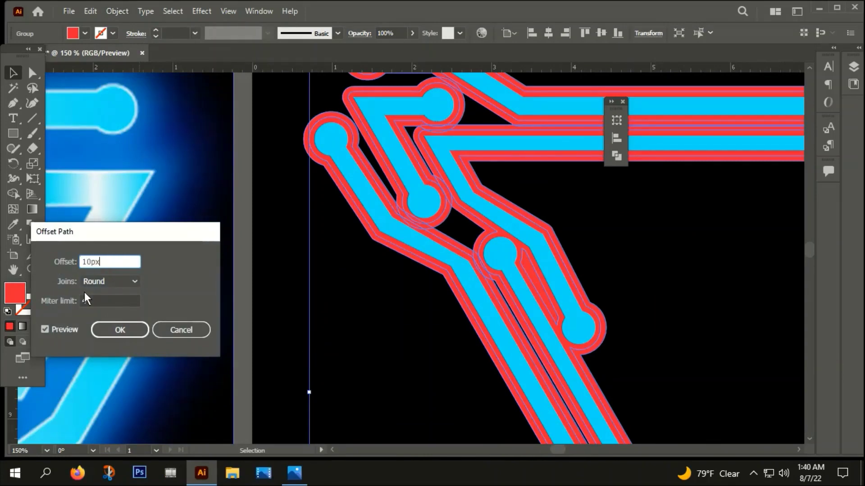
pyautogui.click(118, 330)
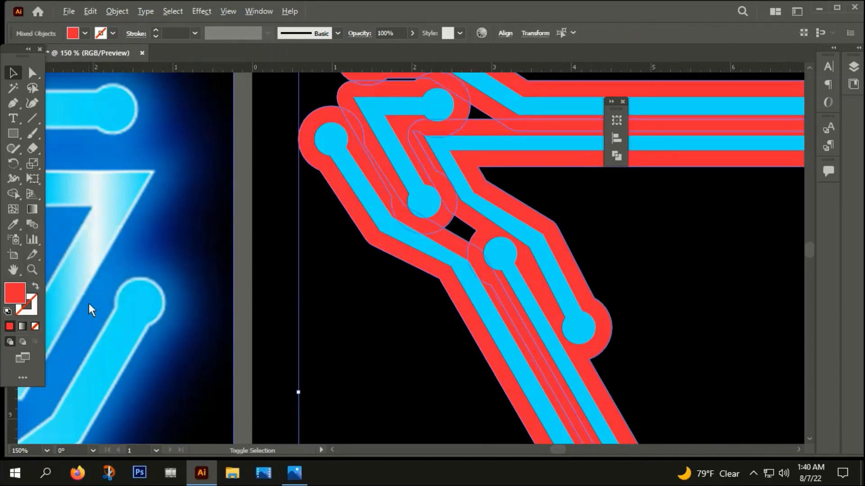
pyautogui.scroll(-2, 133, 280)
pyautogui.hotkey('ctrl', 'shift', 'F9')
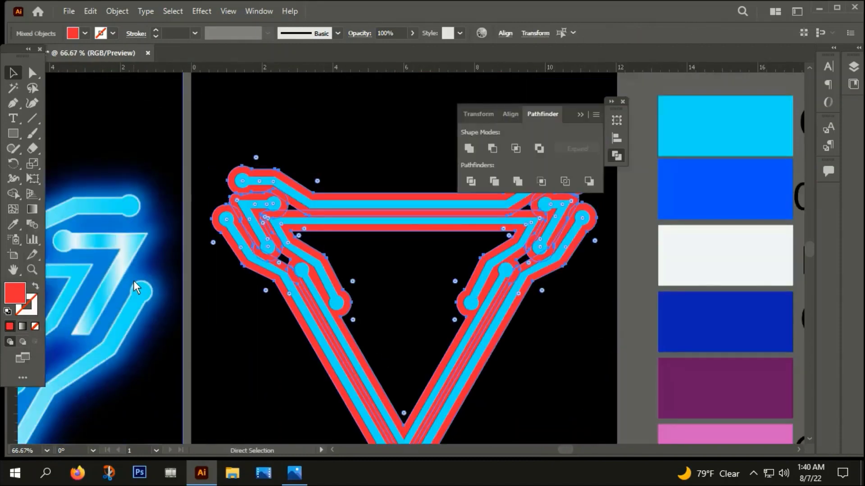
pyautogui.click(471, 146)
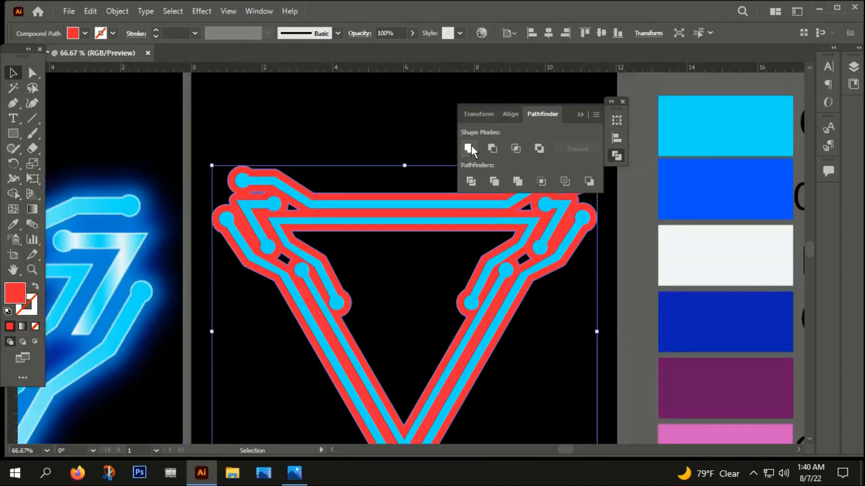
# Step: Fill the merged outline bright yellow and cut it out of the artwork
pyautogui.doubleClick(18, 295)
pyautogui.click(372, 401)
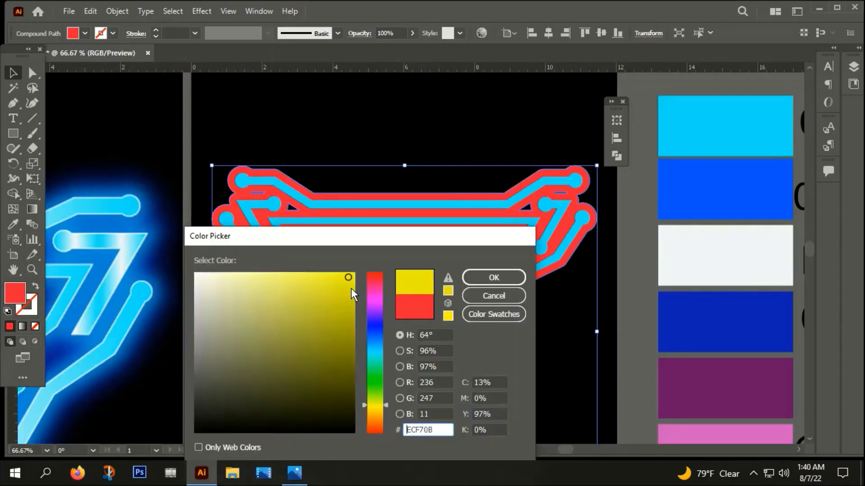
pyautogui.click(351, 288)
pyautogui.click(478, 273)
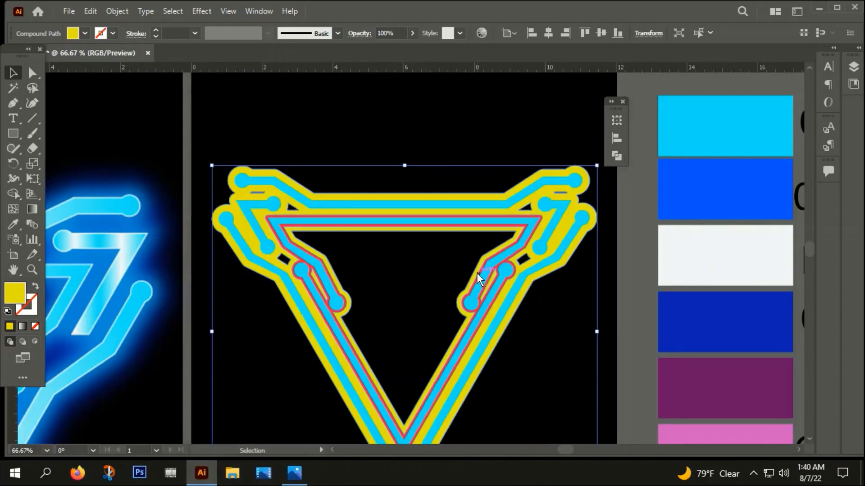
pyautogui.press('a')
pyautogui.press('Delete')
pyautogui.scroll(3, 251, 250)
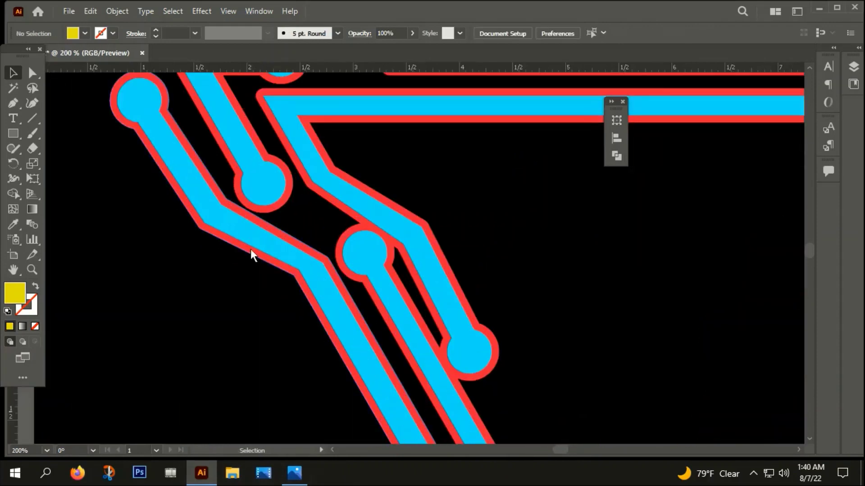
pyautogui.click(250, 250)
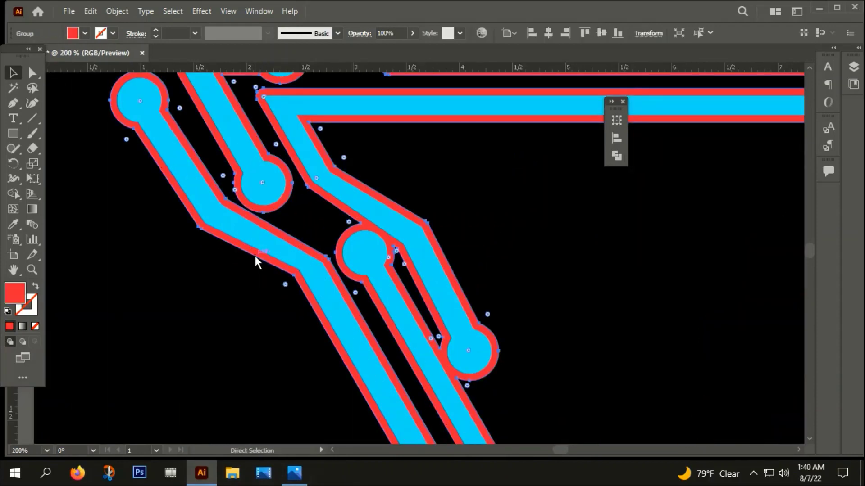
# Step: Paste the yellow outline back behind the red-edged cyan traces
pyautogui.hotkey('ctrl', 'z')
pyautogui.click(222, 310)
pyautogui.scroll(-4, 223, 310)
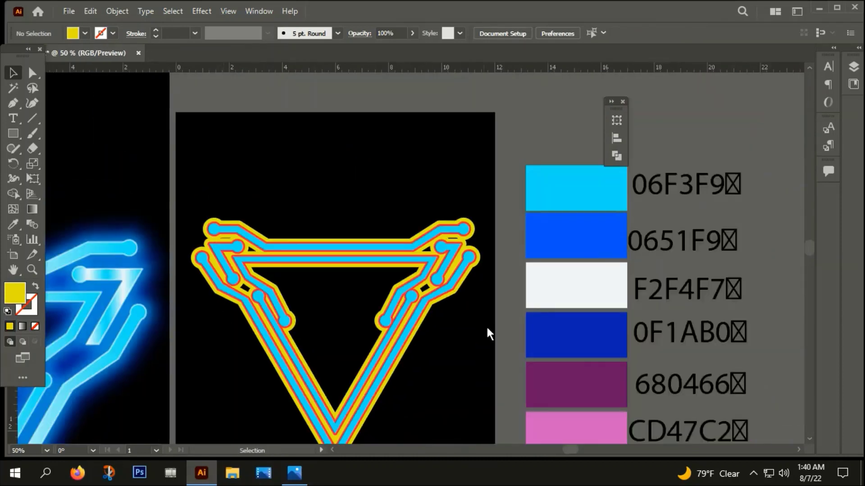
pyautogui.scroll(-2, 491, 325)
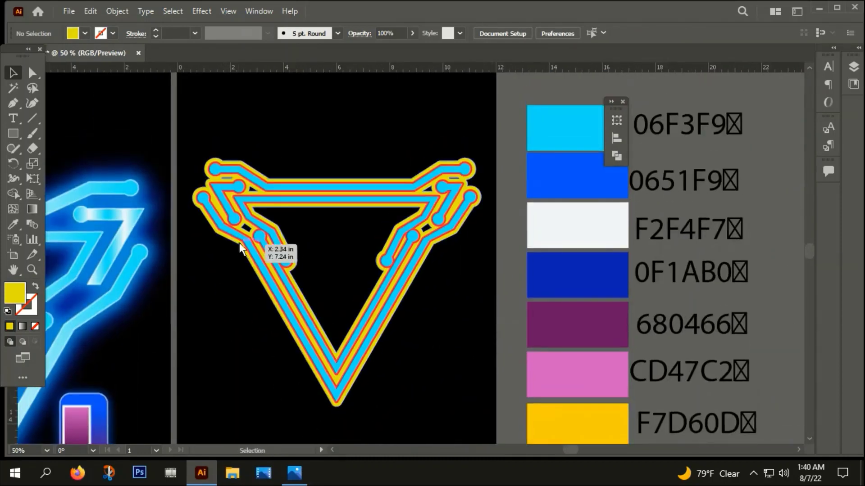
pyautogui.click(251, 245)
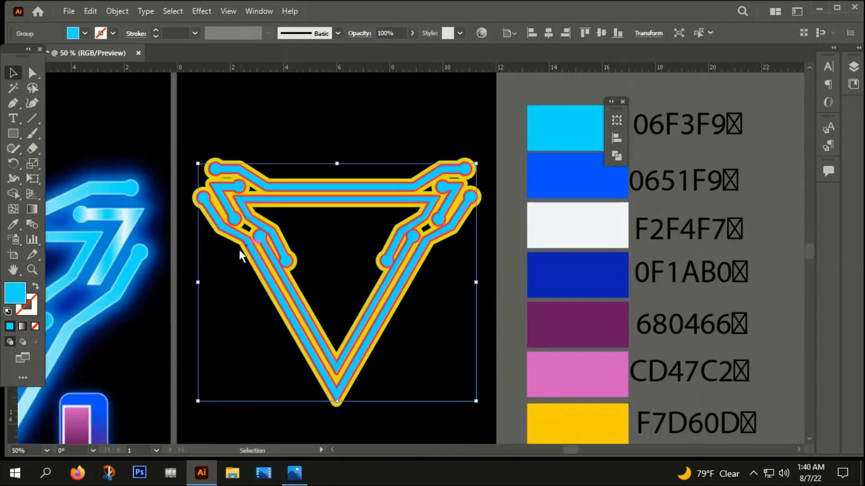
pyautogui.click(232, 275)
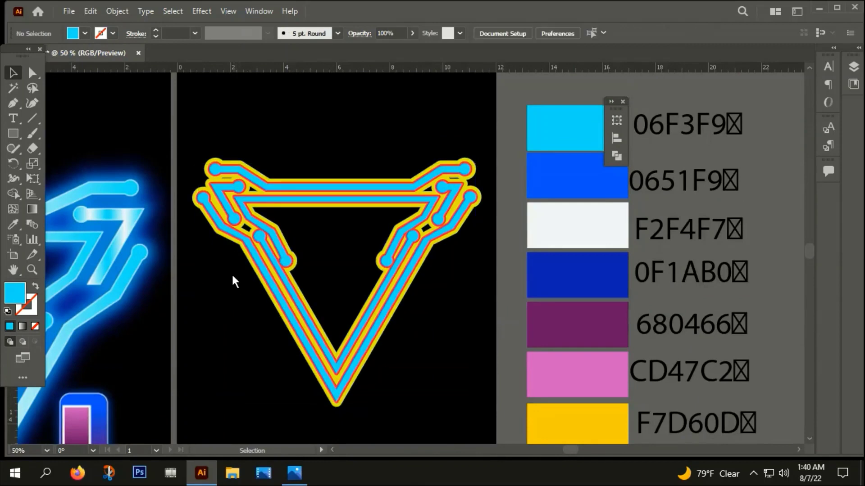
# Step: Recolour the yellow outer outline with the cyan 06F3F9 swatch using the Eyedropper
pyautogui.click(226, 245)
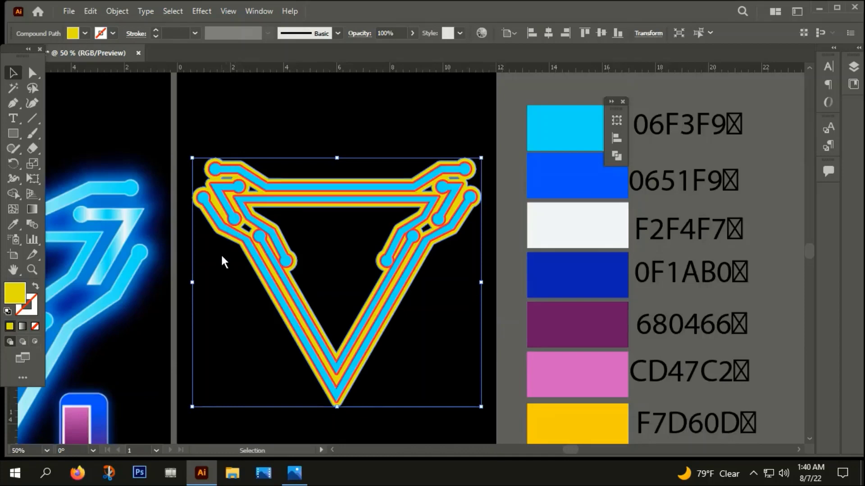
pyautogui.press('i')
pyautogui.click(559, 124)
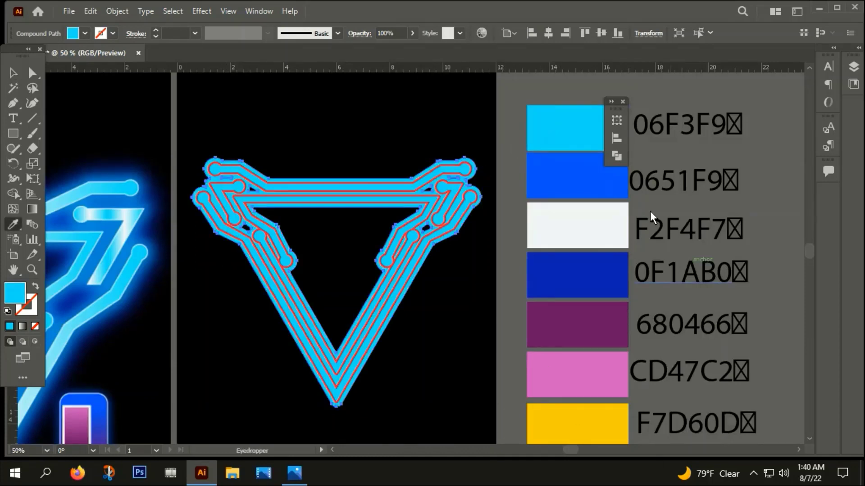
pyautogui.click(201, 10)
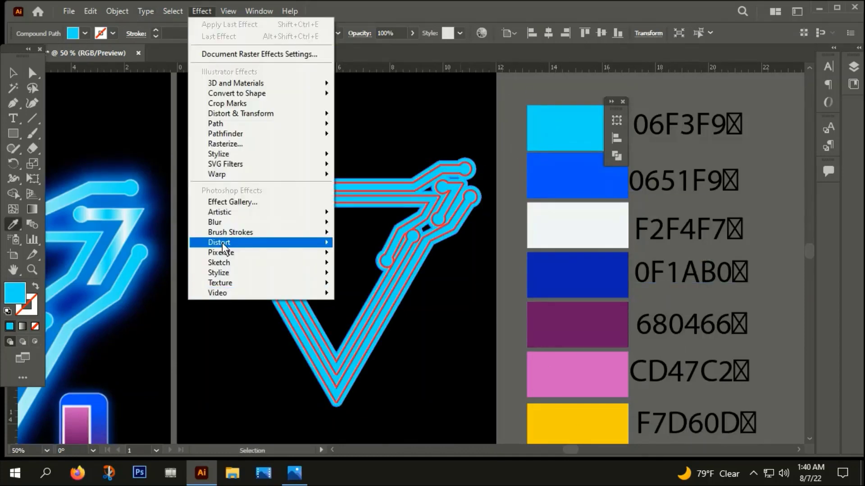
pyautogui.moveTo(215, 223)
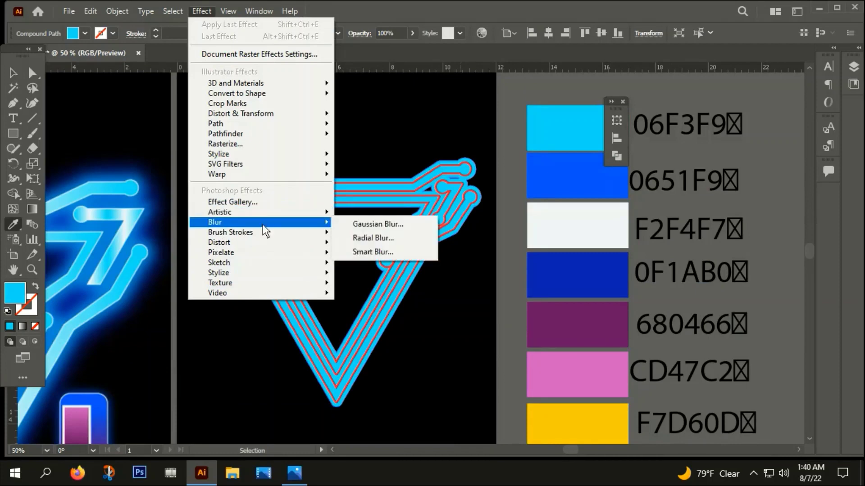
# Step: Apply a Gaussian Blur with a 60-pixel radius to the cyan outer outline
pyautogui.click(390, 222)
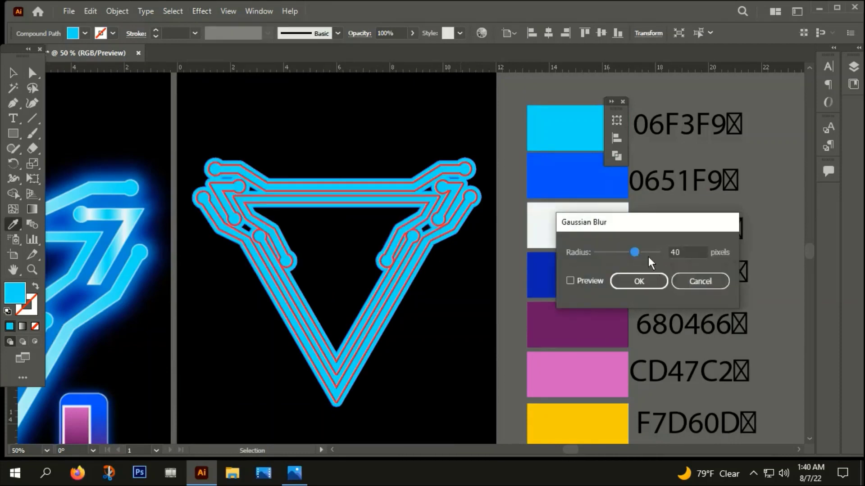
pyautogui.click(683, 254)
pyautogui.click(641, 244)
pyautogui.write('602')
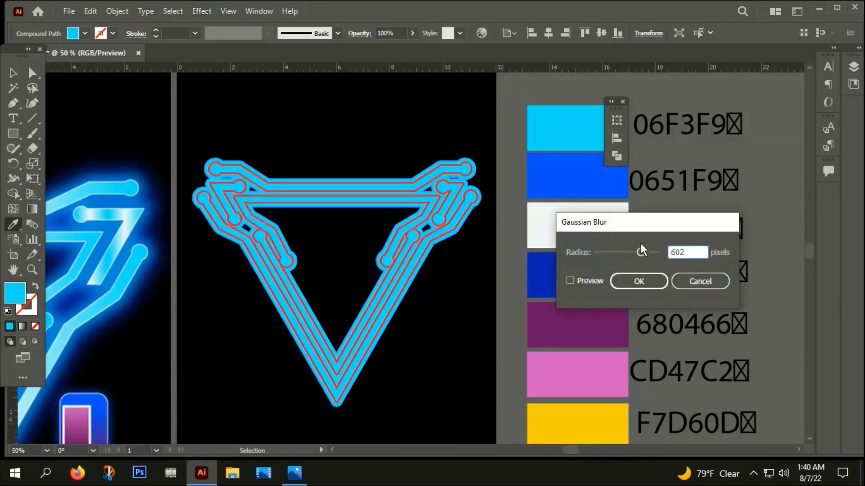
pyautogui.press('BackSpace')
pyautogui.click(637, 279)
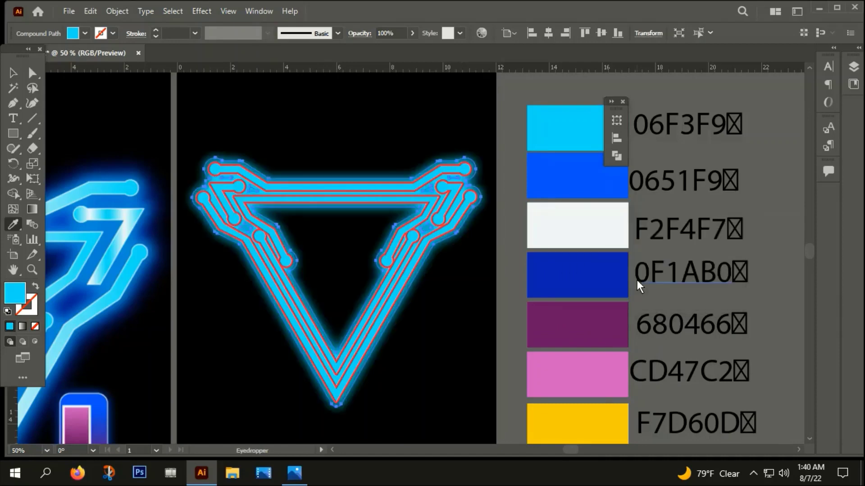
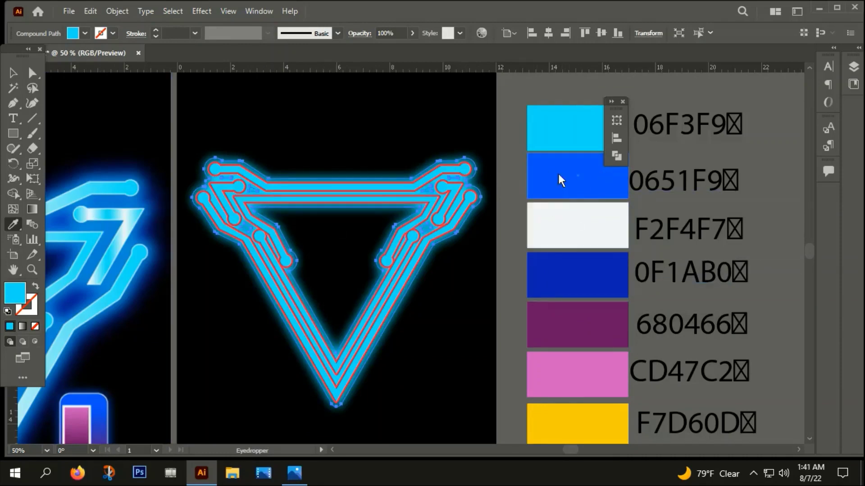
# Step: Try a lighter blue fill on the triangle, then restore its cyan 06F3F9 colour
pyautogui.click(577, 172)
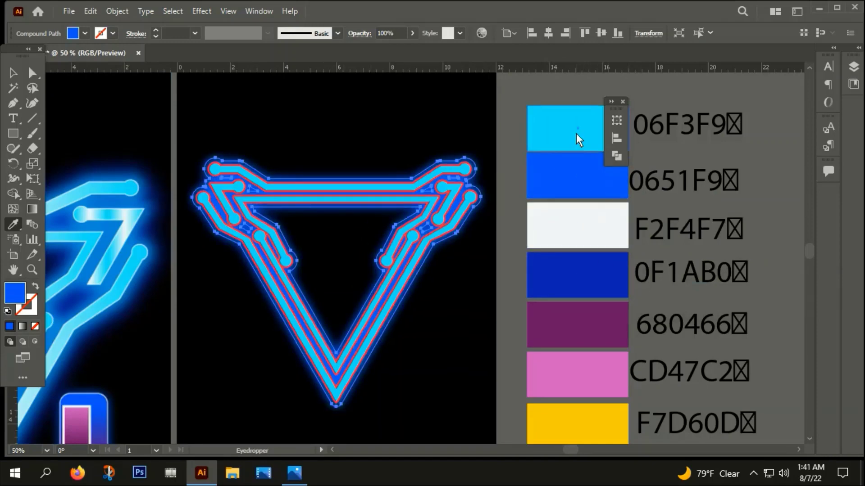
pyautogui.doubleClick(15, 294)
pyautogui.click(323, 274)
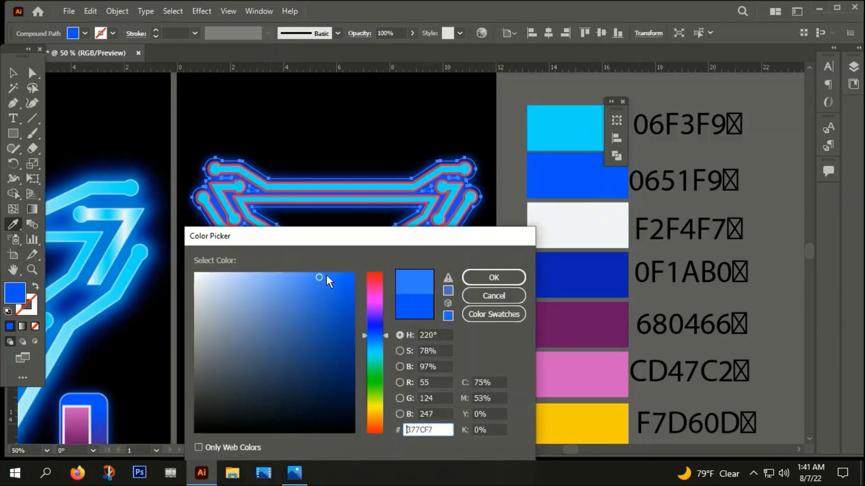
pyautogui.click(480, 282)
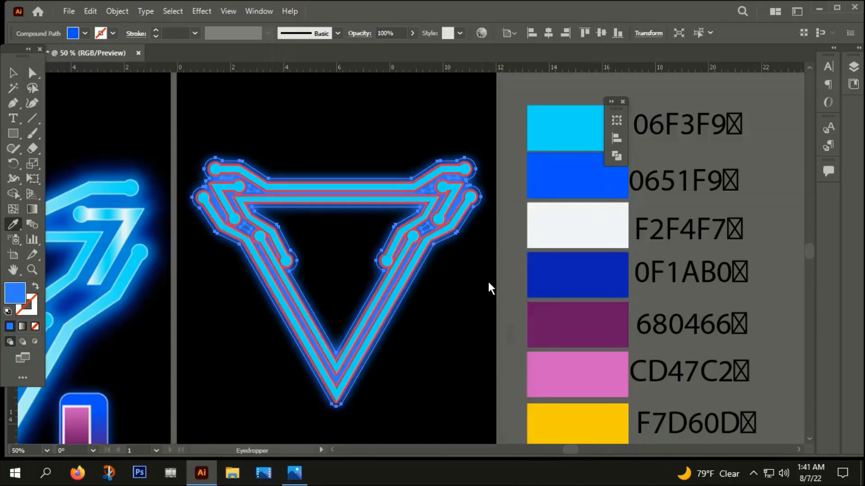
pyautogui.scroll(1, 79, 275)
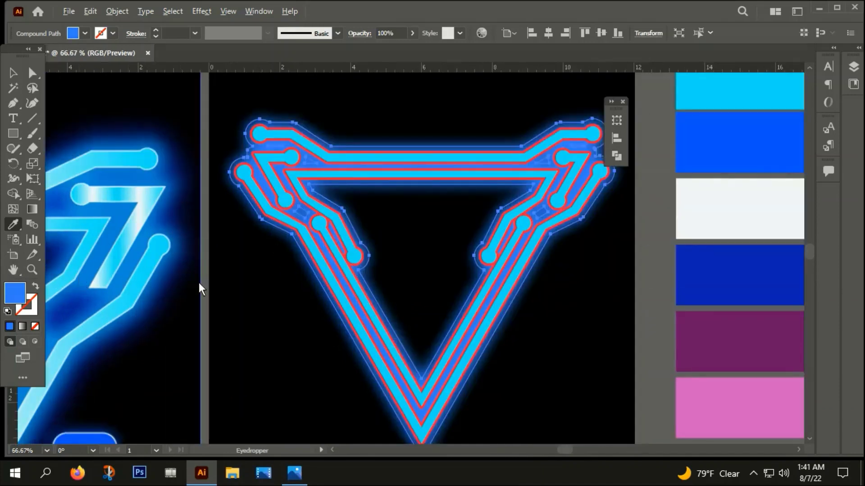
pyautogui.scroll(-2, 198, 283)
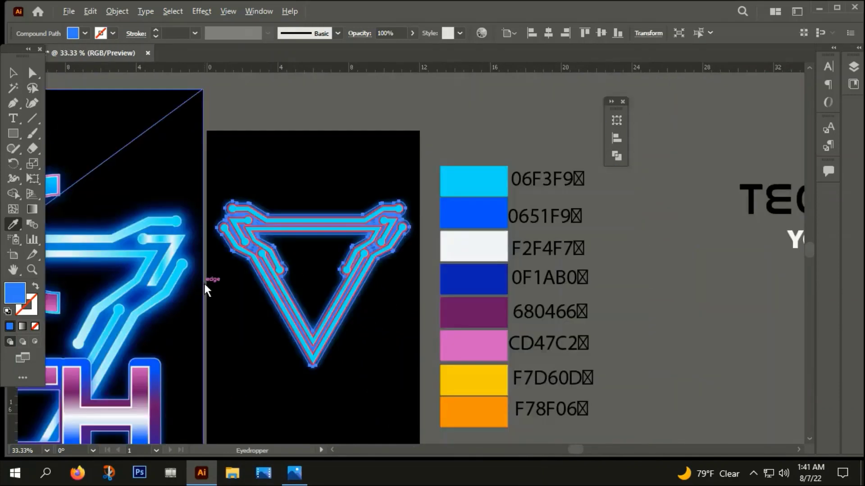
pyautogui.click(480, 177)
pyautogui.press('v')
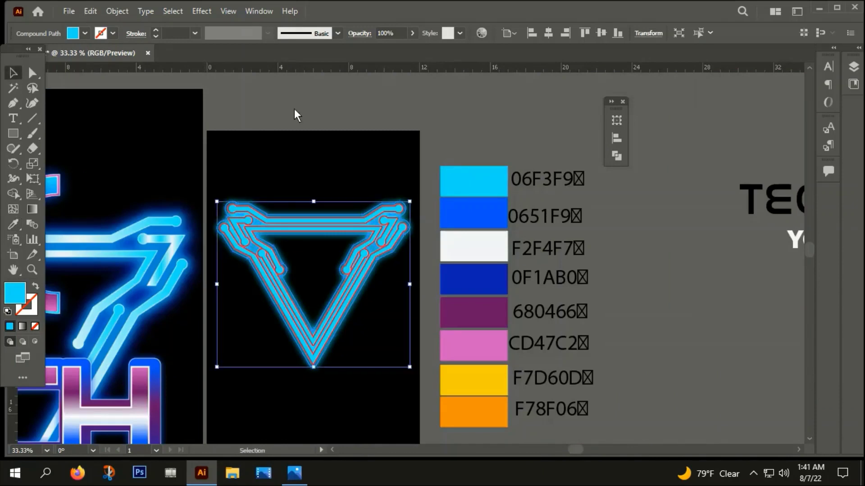
# Step: Apply a 30-pixel Gaussian Blur to the triangle's red outline group
pyautogui.click(267, 210)
pyautogui.scroll(3, 238, 250)
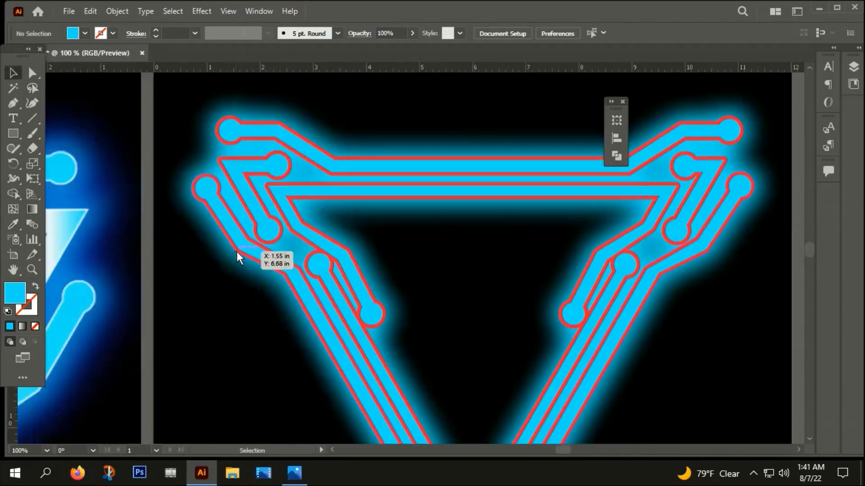
pyautogui.click(237, 250)
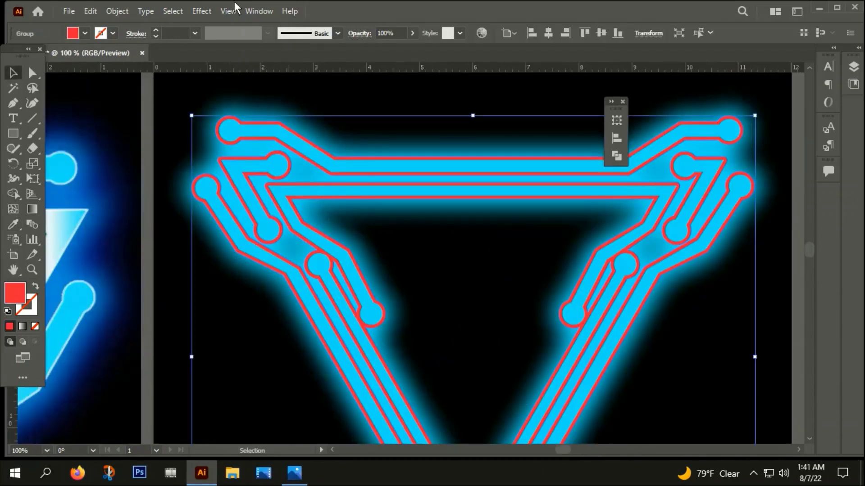
pyautogui.click(196, 15)
pyautogui.moveTo(215, 222)
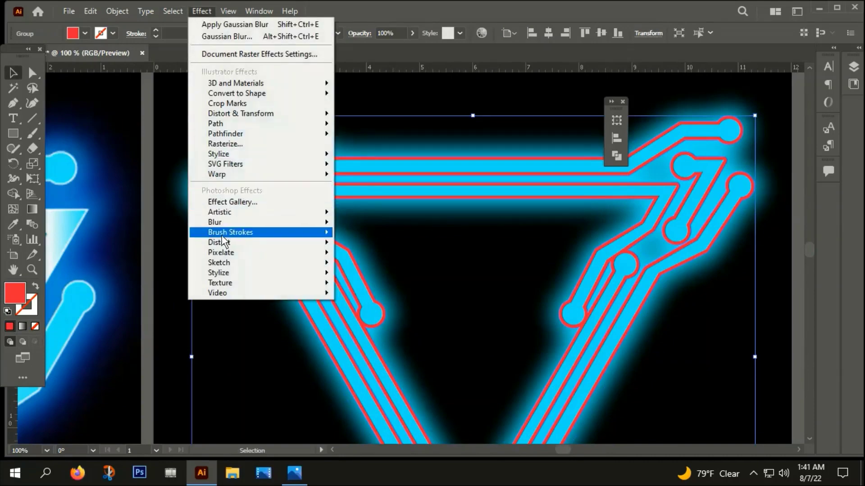
pyautogui.click(376, 225)
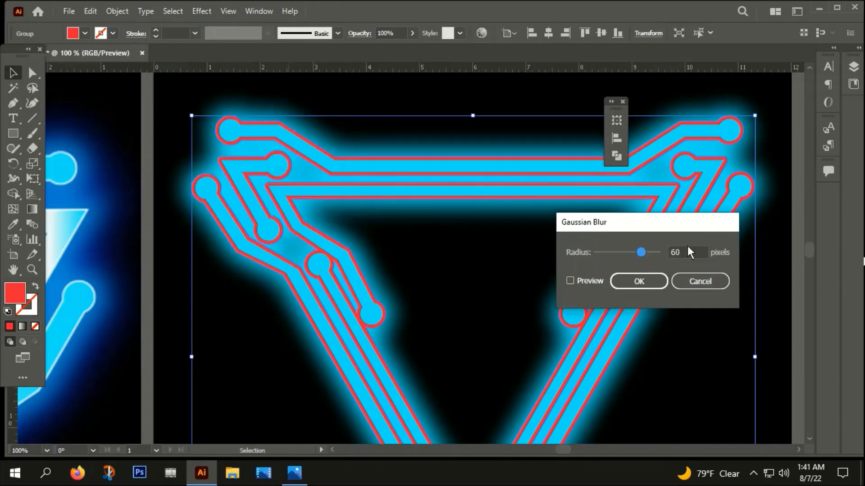
pyautogui.click(674, 252)
pyautogui.write('30')
pyautogui.click(642, 278)
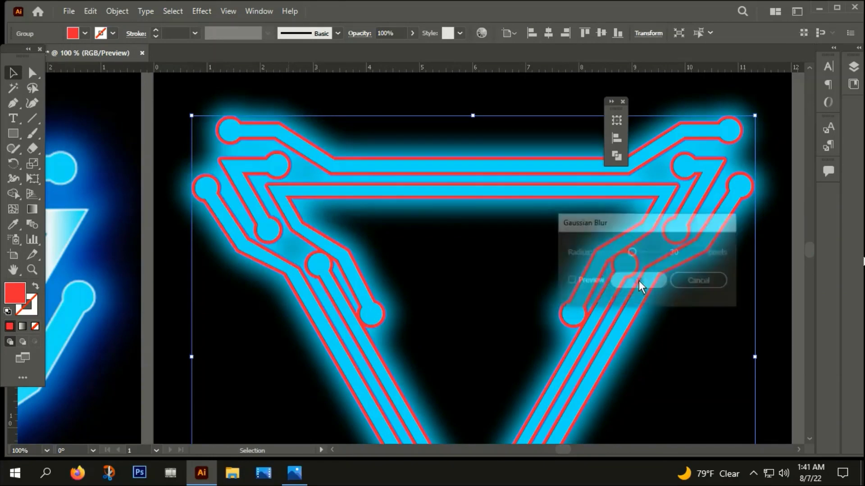
# Step: Recolour the blurred traces with the 0651F9 blue swatch and preview the glow
pyautogui.hotkey('ctrl', '-')
pyautogui.hotkey('ctrl', '-')
pyautogui.hotkey('ctrl', '-')
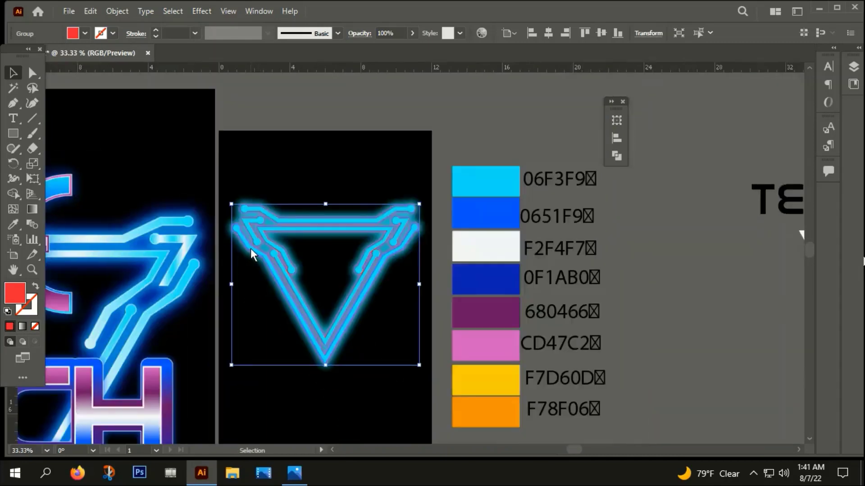
pyautogui.press('i')
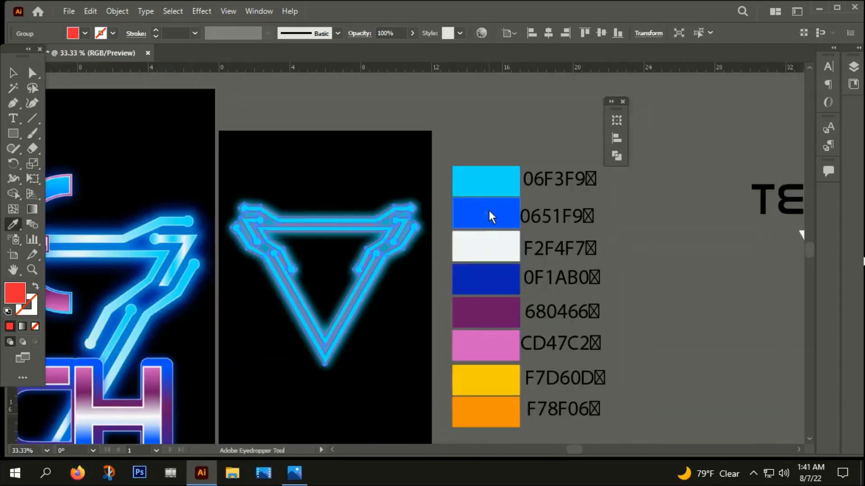
pyautogui.click(489, 210)
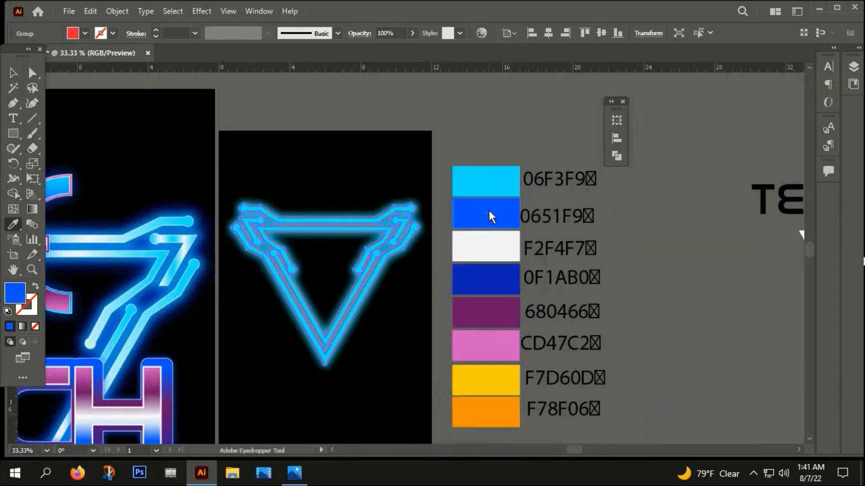
pyautogui.click(15, 72)
pyautogui.click(314, 157)
# Step: Select the triangle group and bring the artboard and colour chart into view
pyautogui.scroll(1, 263, 247)
pyautogui.scroll(2, 263, 247)
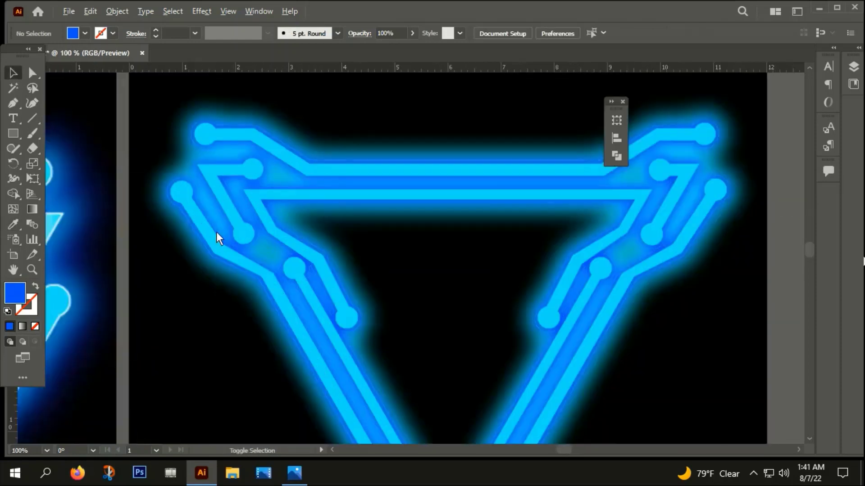
pyautogui.click(212, 187)
pyautogui.scroll(-2, 212, 185)
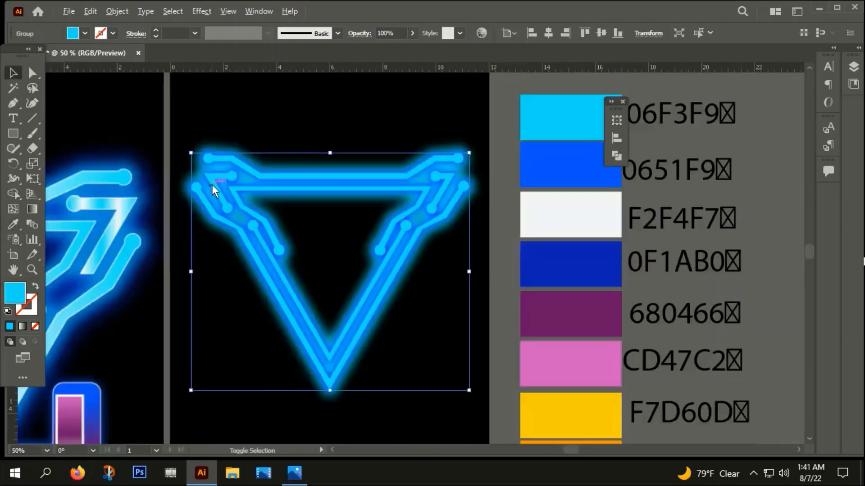
pyautogui.scroll(-2, 212, 184)
pyautogui.moveTo(293, 328); pyautogui.dragTo(322, 328)
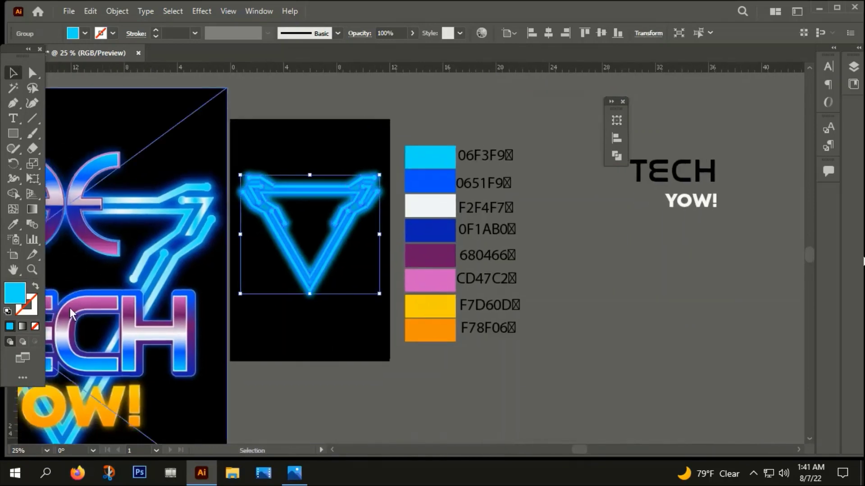
# Step: Give the triangle a gradient with cyan 06F3F9 and white F2F4F7 stops near 22% and 43%
pyautogui.click(22, 327)
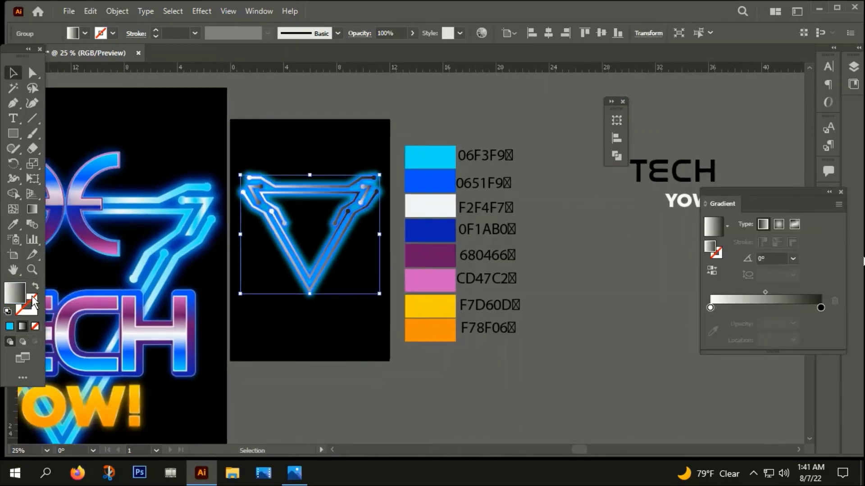
pyautogui.click(711, 308)
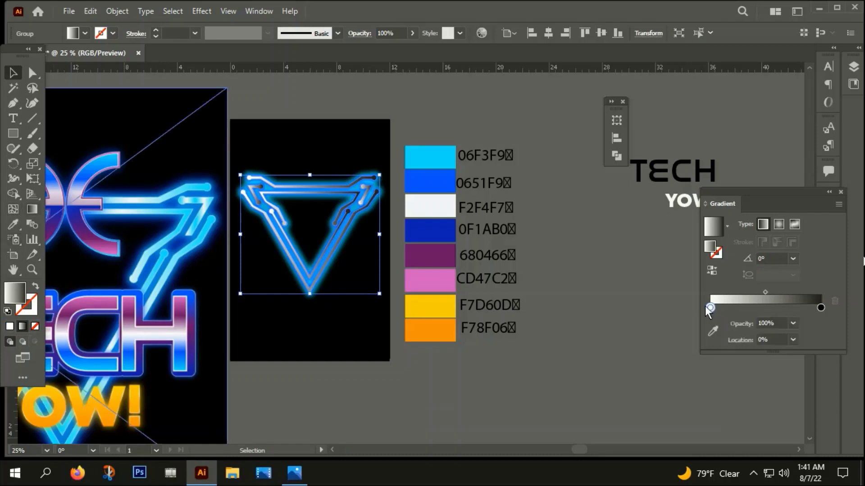
pyautogui.moveTo(722, 307); pyautogui.dragTo(734, 308)
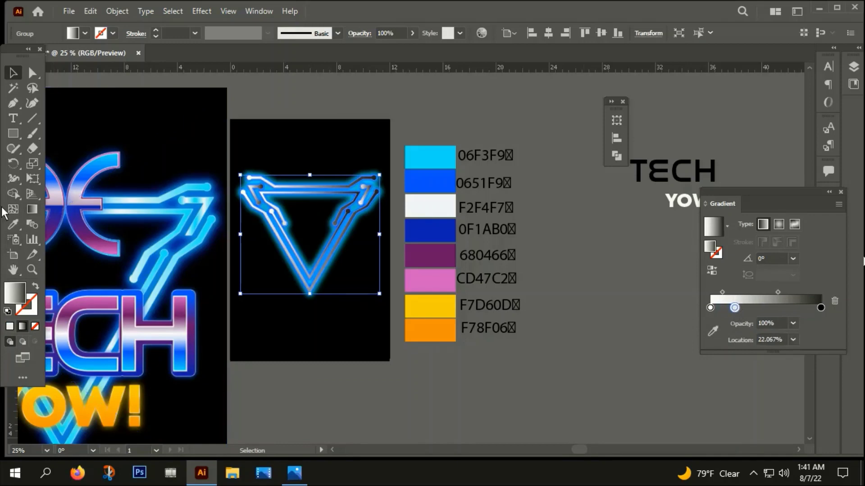
pyautogui.click(16, 225)
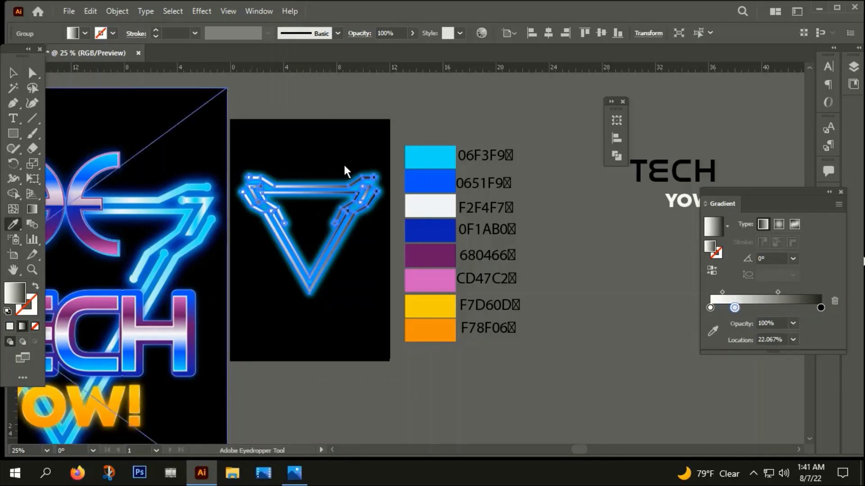
pyautogui.click(435, 159)
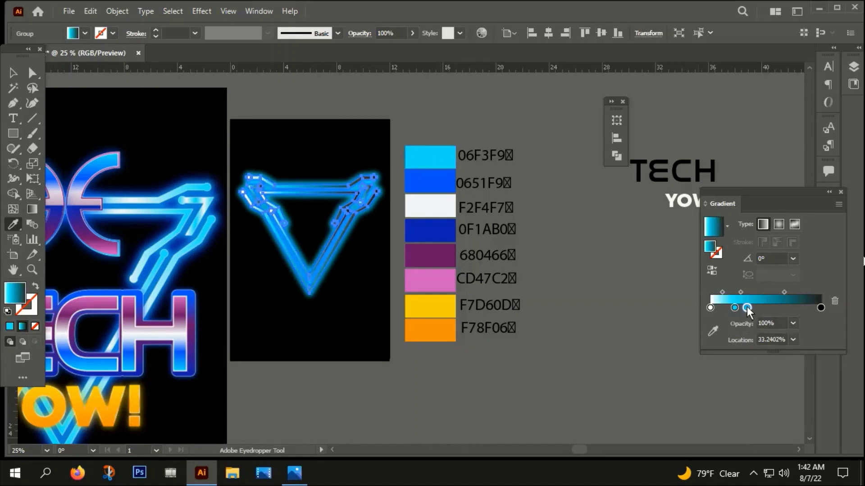
pyautogui.moveTo(746, 307); pyautogui.dragTo(758, 307)
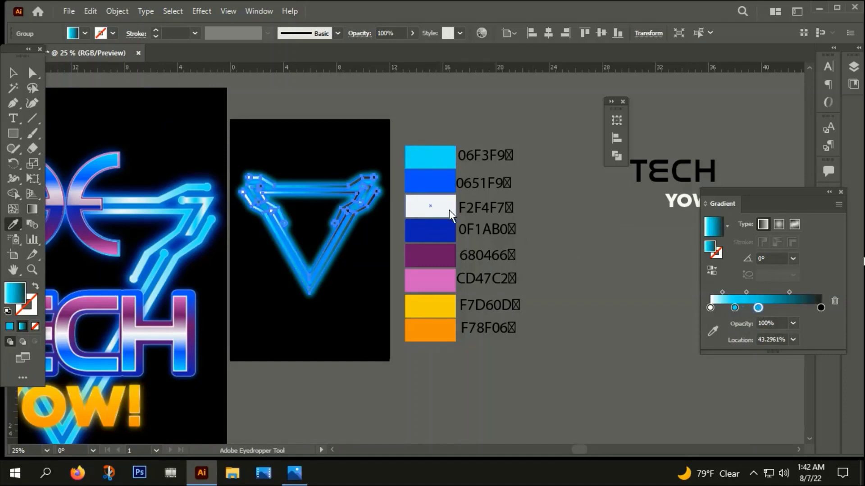
pyautogui.click(430, 206)
# Step: Add more alternating cyan and white stops, dropping the dark end stop for cyan 06F3F9
pyautogui.click(782, 308)
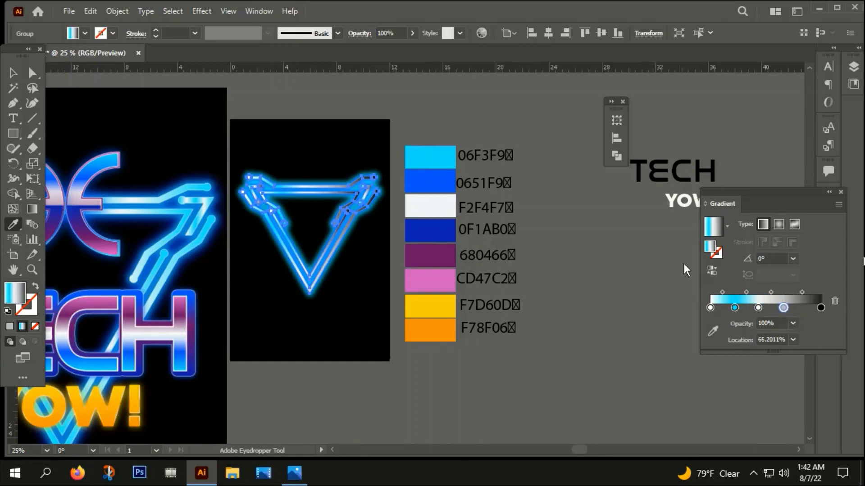
pyautogui.click(431, 159)
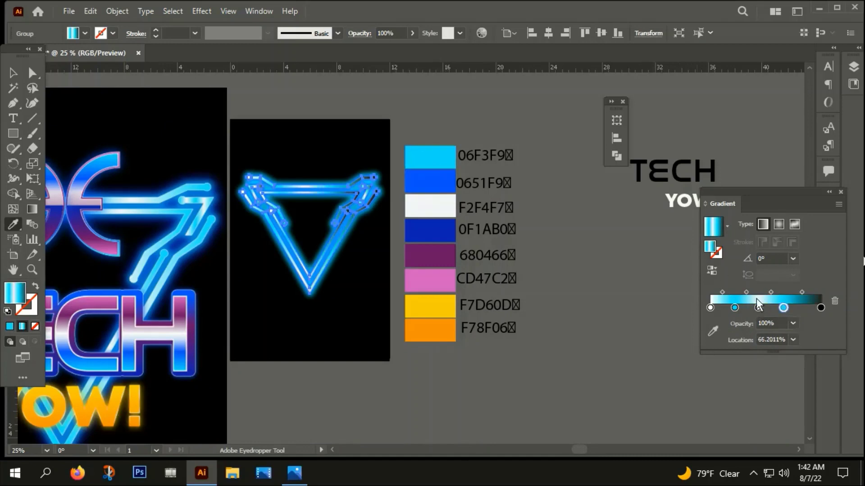
pyautogui.click(821, 307)
pyautogui.click(835, 301)
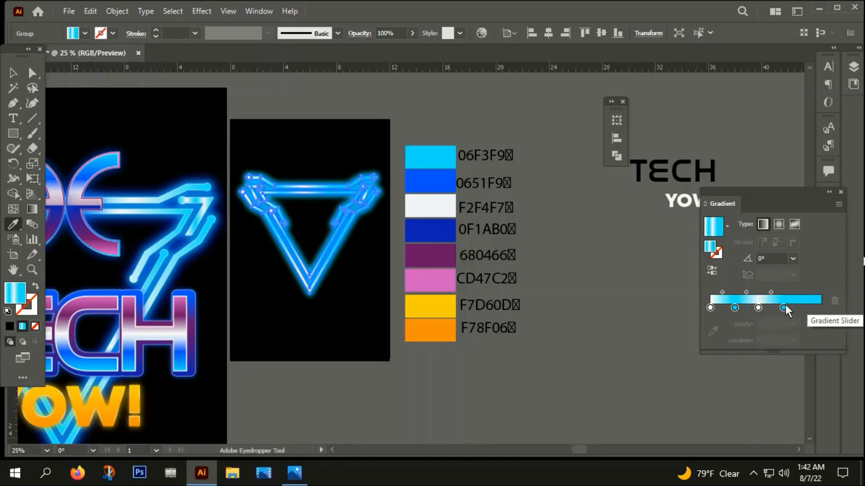
pyautogui.moveTo(784, 307); pyautogui.dragTo(799, 308)
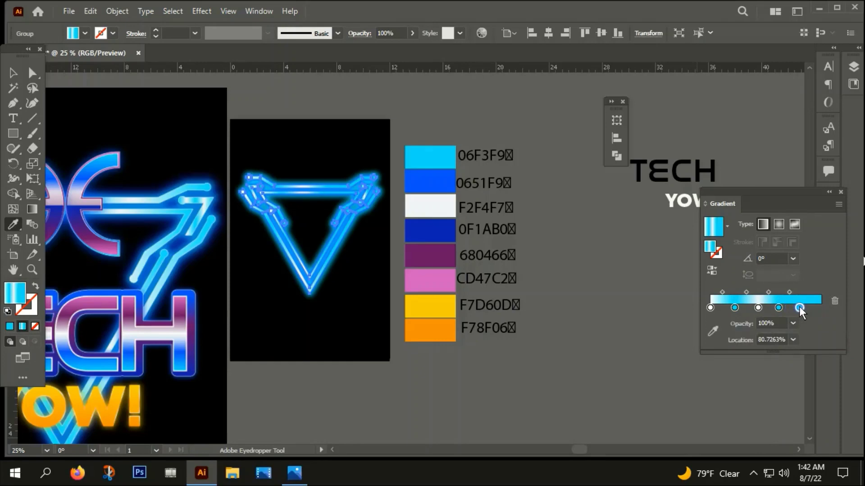
pyautogui.click(435, 206)
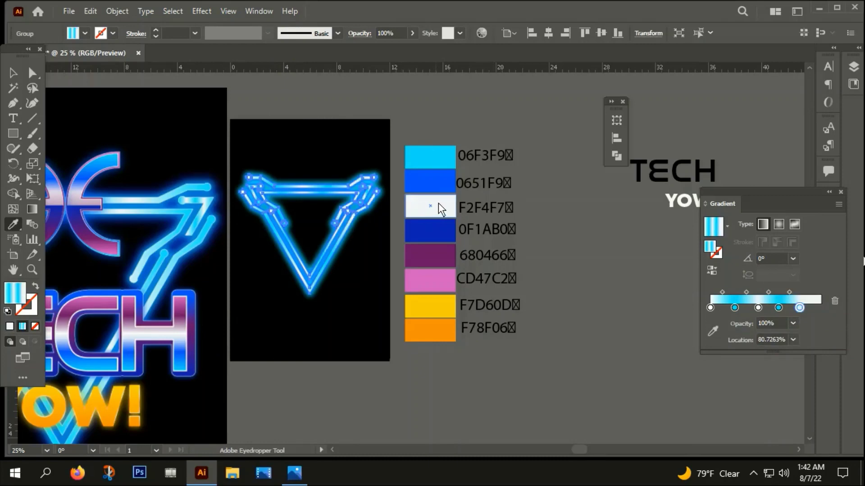
pyautogui.moveTo(800, 308); pyautogui.dragTo(817, 308)
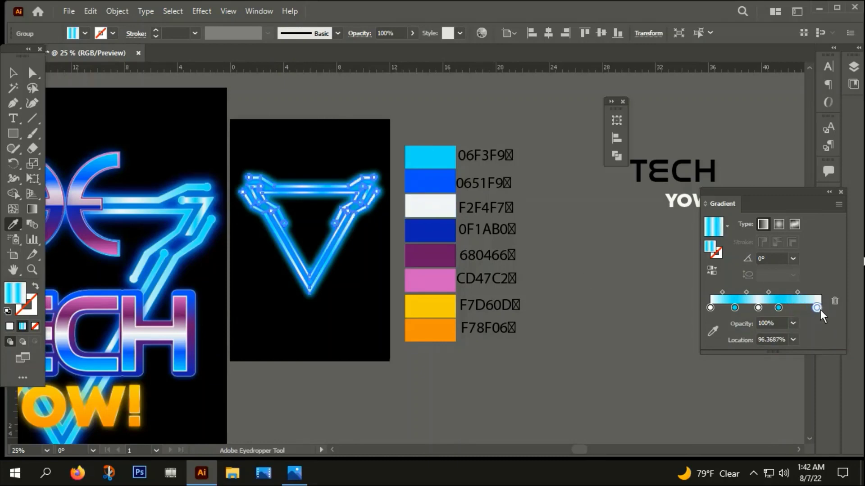
pyautogui.click(799, 308)
pyautogui.moveTo(817, 308); pyautogui.dragTo(821, 307)
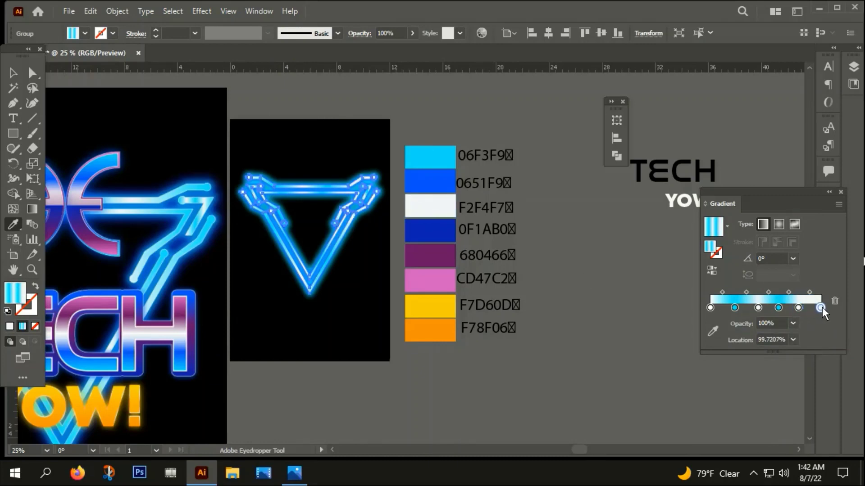
pyautogui.click(431, 156)
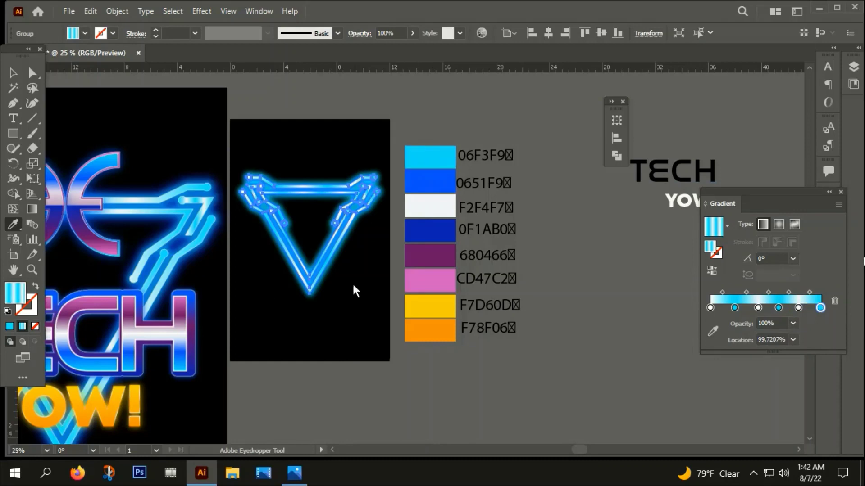
# Step: Set the gradient angle to -90°
pyautogui.click(793, 258)
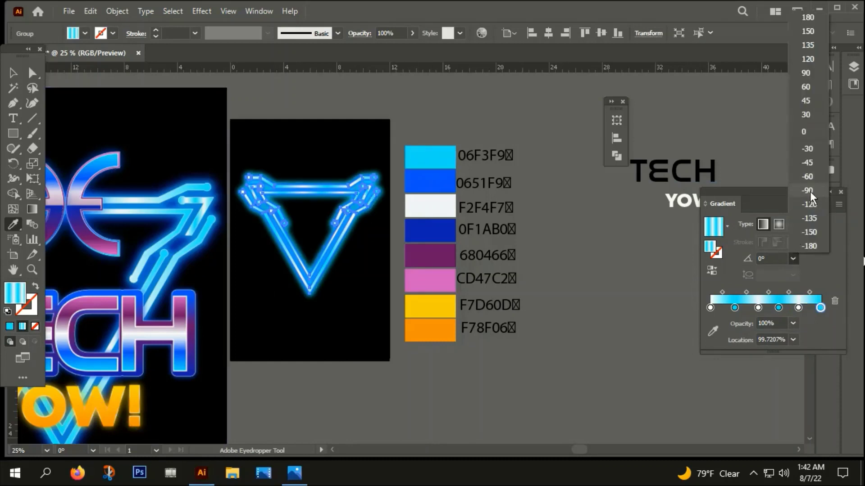
pyautogui.click(810, 191)
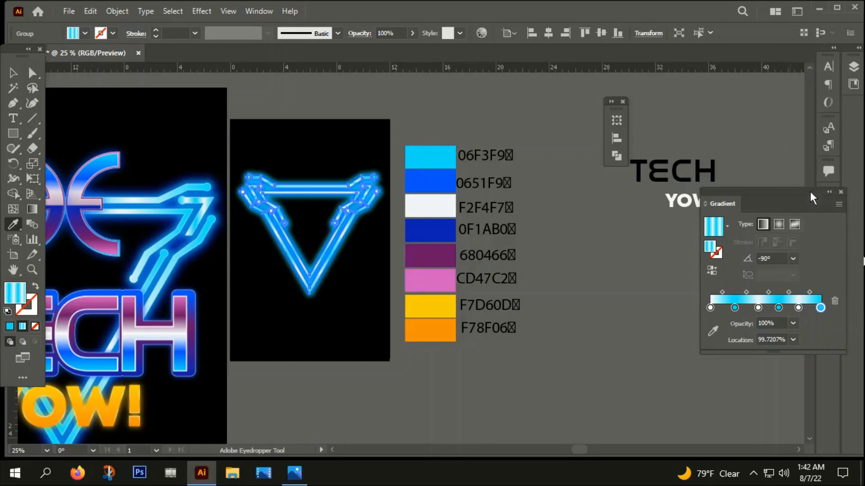
pyautogui.click(32, 311)
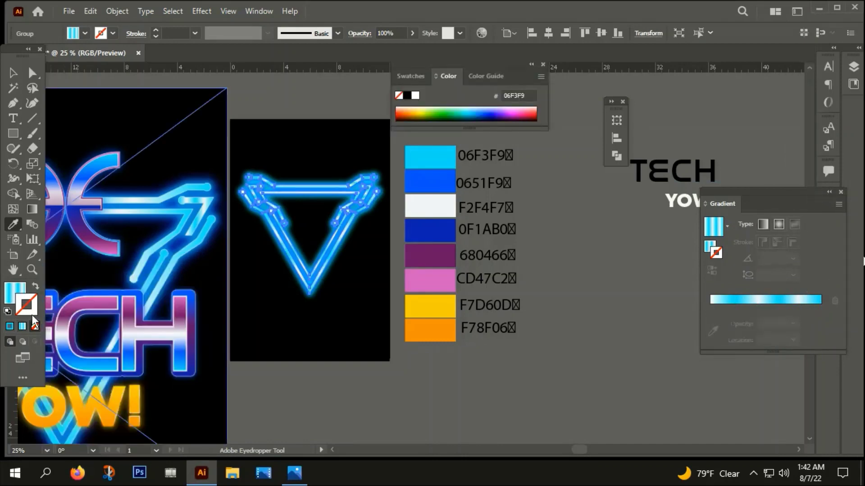
# Step: Give the triangle a 2 pt near-white F2F4F7 stroke
pyautogui.doubleClick(26, 310)
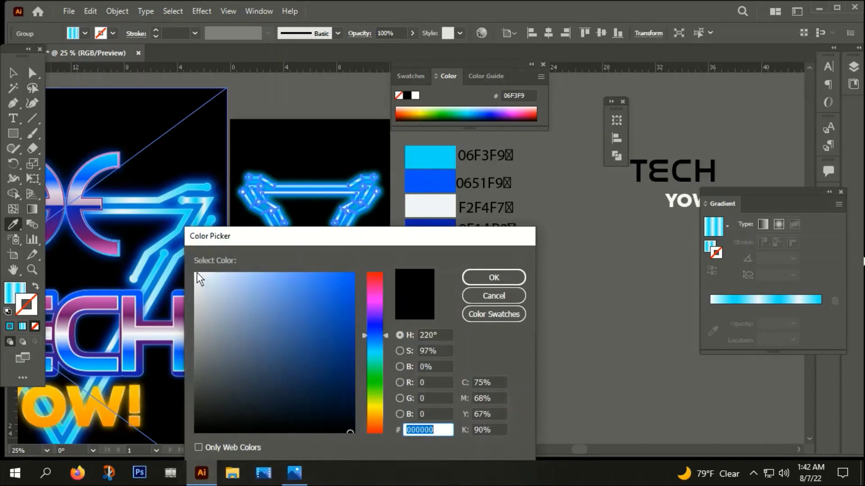
pyautogui.click(197, 276)
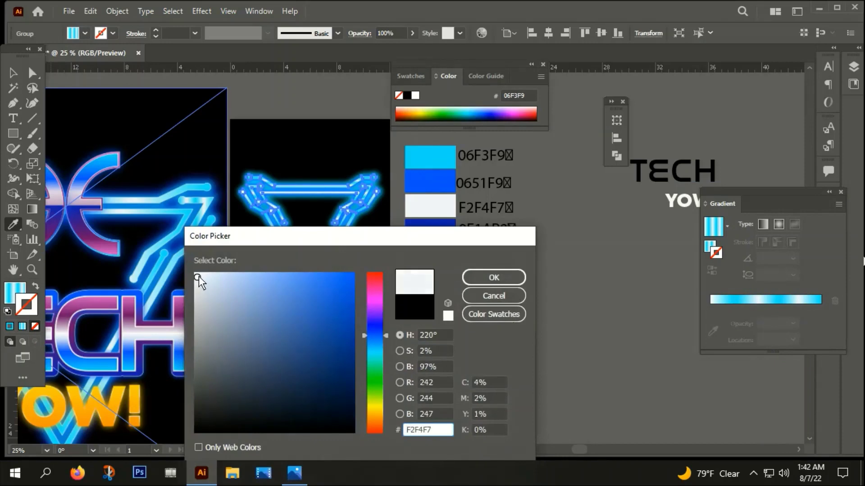
pyautogui.click(476, 275)
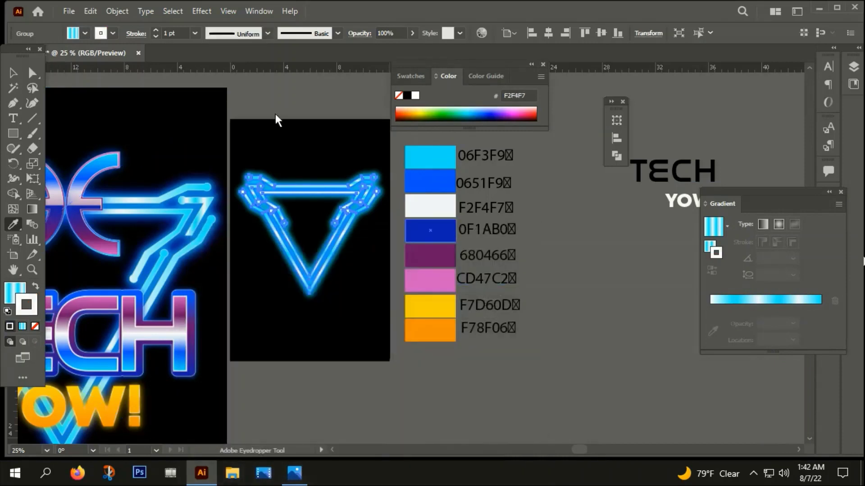
pyautogui.click(155, 29)
pyautogui.click(14, 73)
pyautogui.click(348, 114)
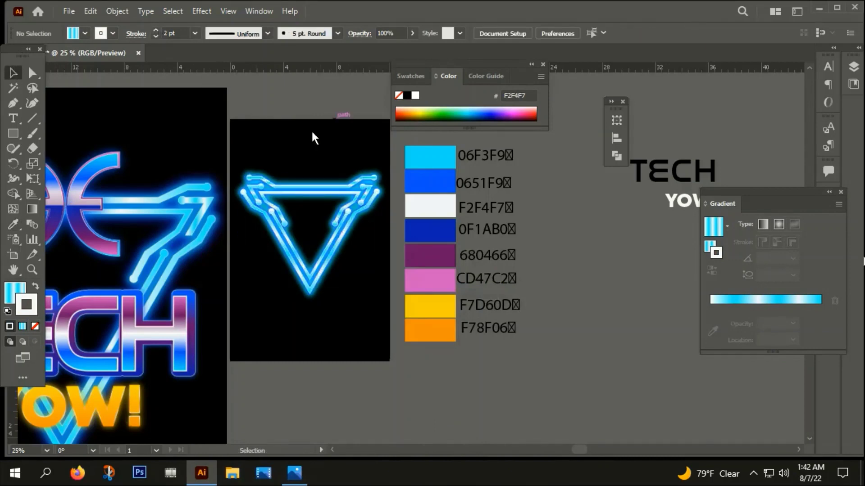
# Step: Fill the triangle's compound base shape with the 0651F9 blue swatch
pyautogui.scroll(1, 266, 217)
pyautogui.scroll(2, 267, 217)
pyautogui.scroll(-3, 274, 220)
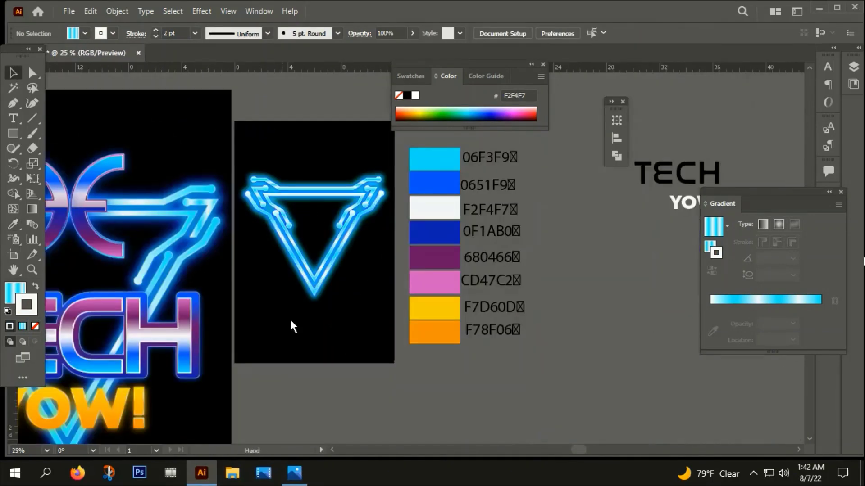
pyautogui.hscroll(-3, 316, 322)
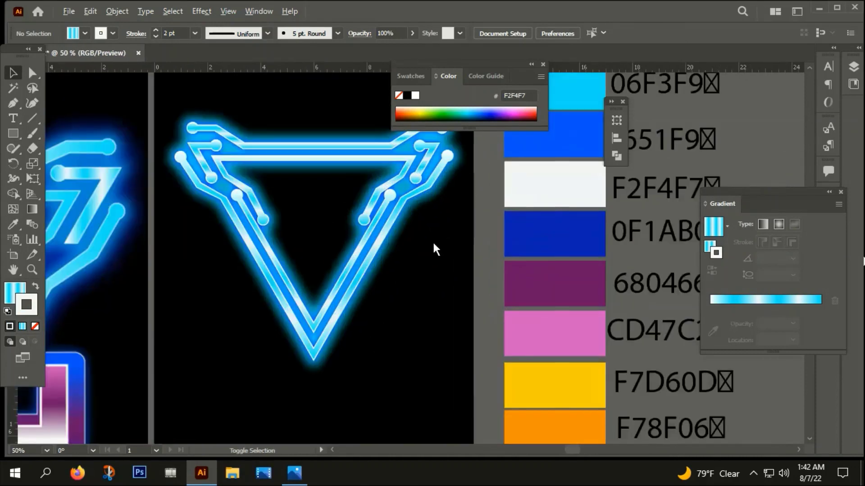
pyautogui.scroll(2, 439, 246)
pyautogui.click(444, 188)
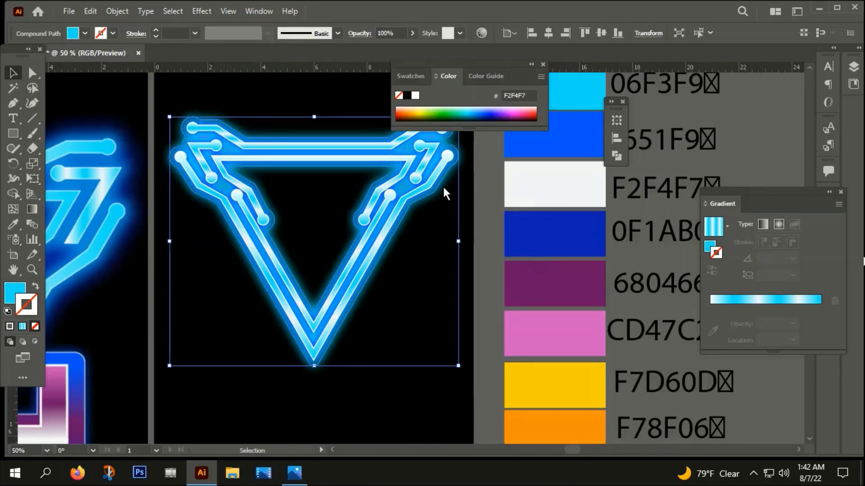
pyautogui.press('i')
pyautogui.click(591, 144)
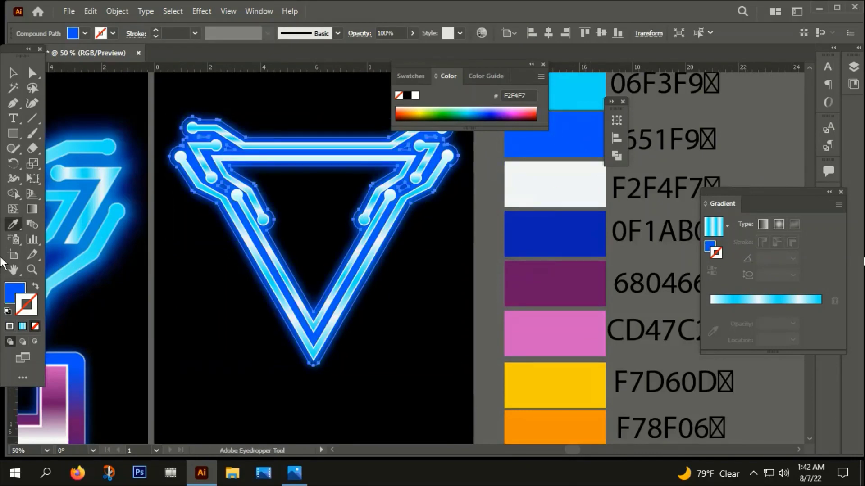
pyautogui.click(13, 72)
# Step: Zoom out and move the T-shirt mockup lower on the canvas
pyautogui.click(236, 306)
pyautogui.hotkey('ctrl', '-')
pyautogui.hotkey('ctrl', '-')
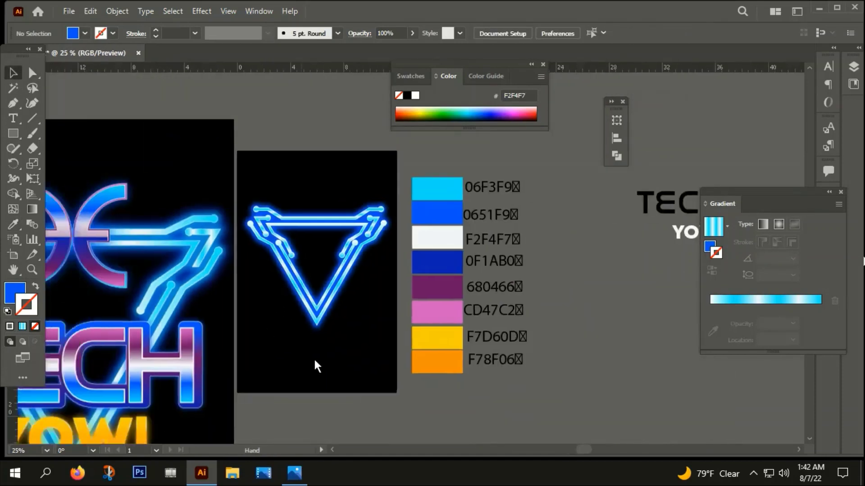
pyautogui.moveTo(245, 307); pyautogui.dragTo(328, 342)
pyautogui.hotkey('ctrl', '-')
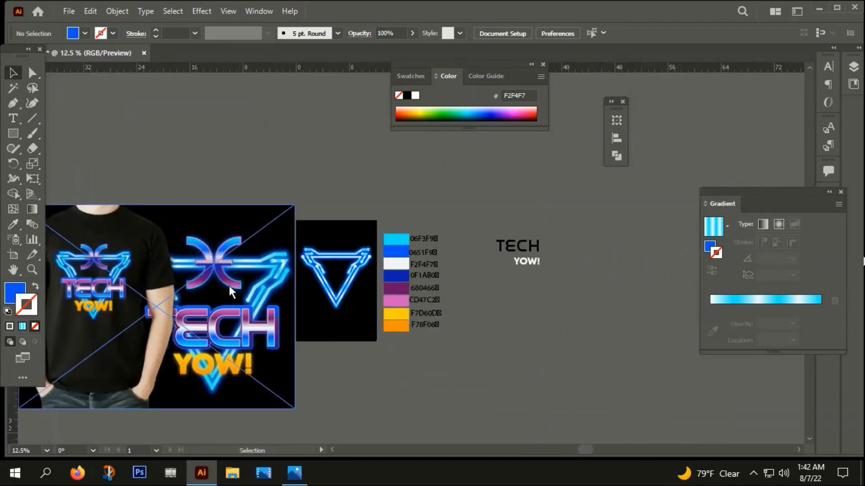
pyautogui.moveTo(209, 261)
pyautogui.mouseDown()
pyautogui.moveTo(185, 272)
pyautogui.moveTo(200, 314)
pyautogui.mouseUp()
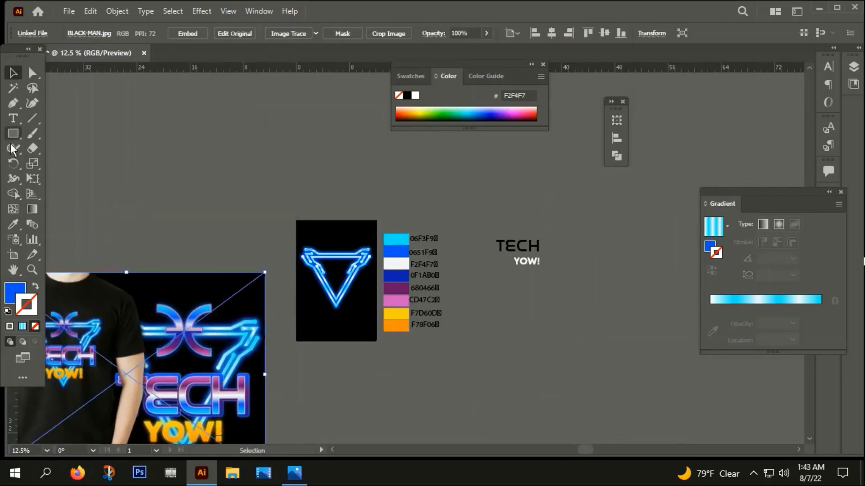
pyautogui.click(10, 133)
# Step: Draw a circle above the triangle and add a smaller centred dark navy 0E244C circle
pyautogui.click(70, 163)
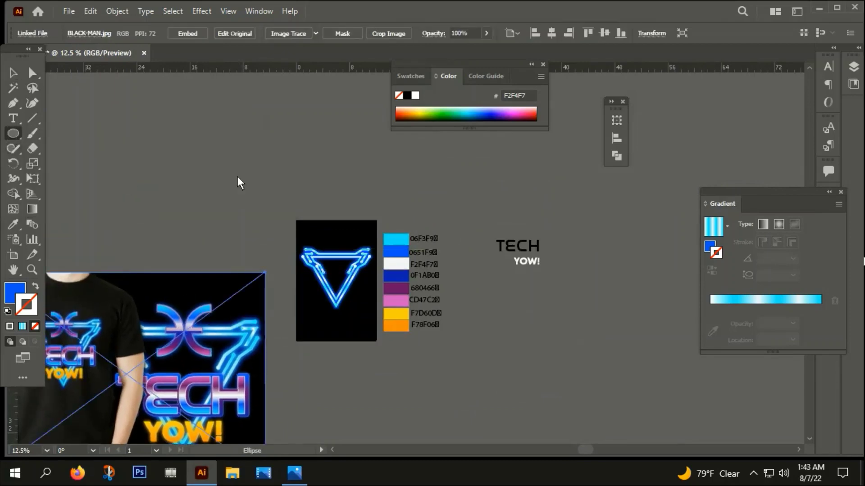
pyautogui.moveTo(205, 154); pyautogui.dragTo(247, 221)
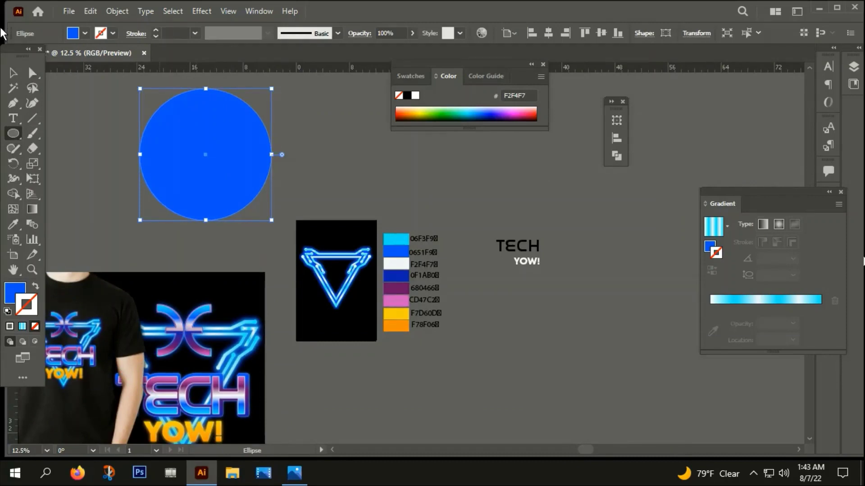
pyautogui.press('v')
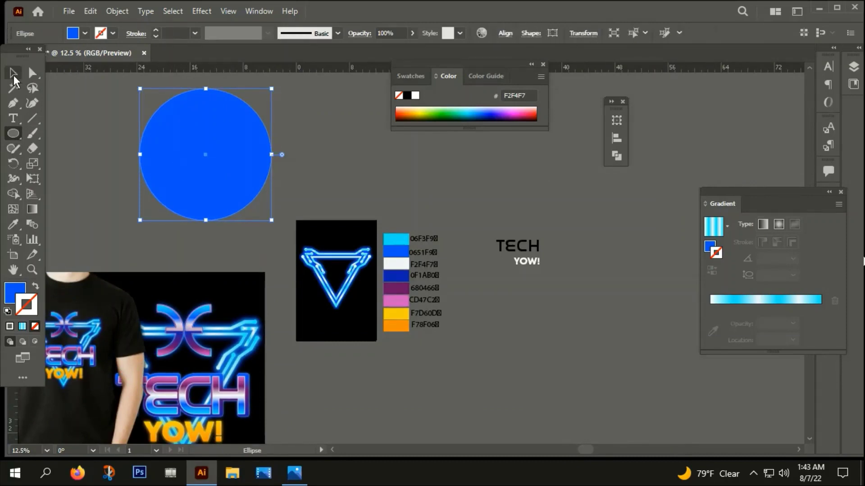
pyautogui.moveTo(214, 162); pyautogui.dragTo(315, 182)
pyautogui.hotkey('ctrl', 'z')
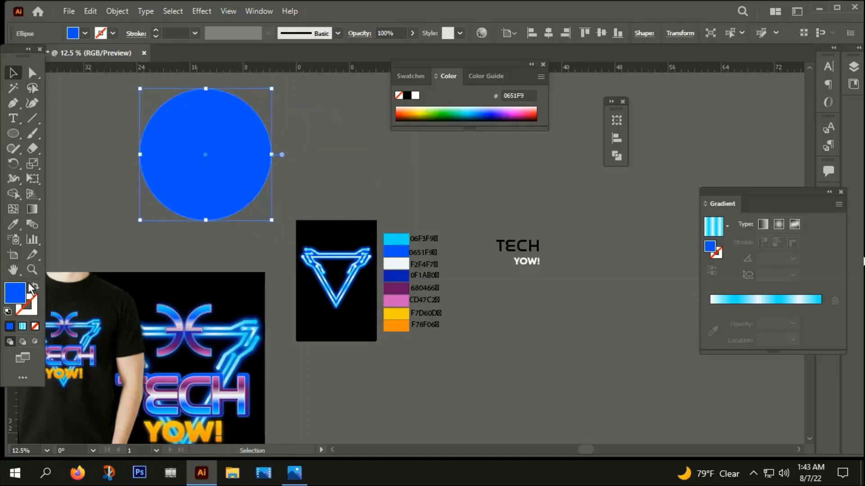
pyautogui.doubleClick(16, 293)
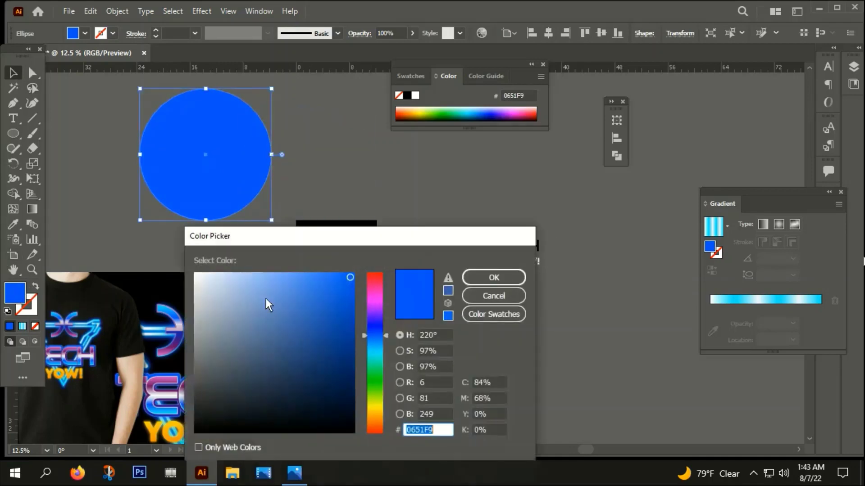
pyautogui.click(326, 386)
pyautogui.click(494, 277)
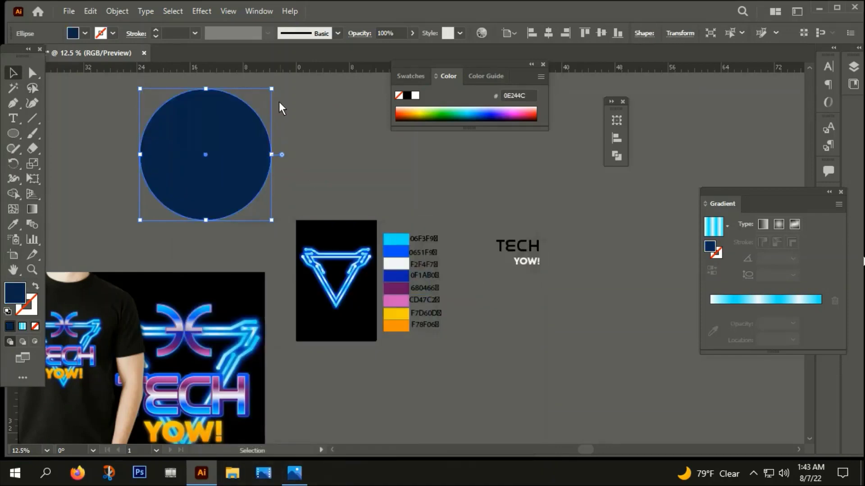
pyautogui.moveTo(271, 89); pyautogui.dragTo(265, 109)
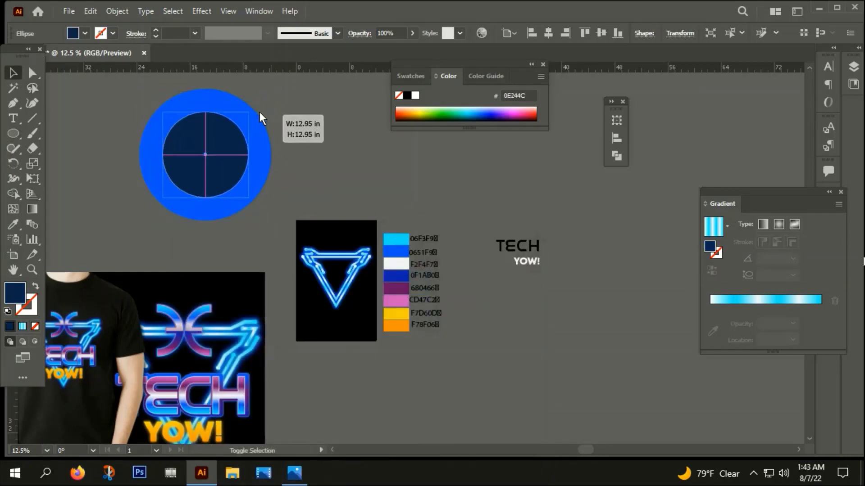
# Step: Select both circles and use Pathfinder Minus Front to punch out the inner circle
pyautogui.scroll(1, 171, 131)
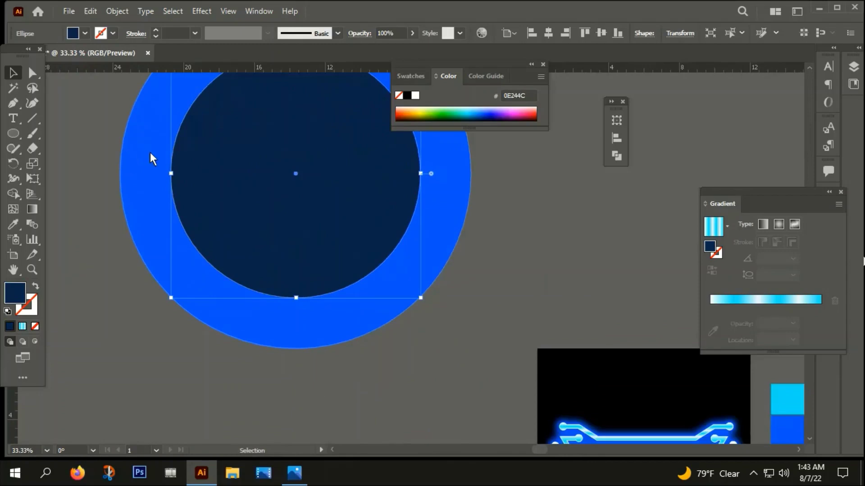
pyautogui.scroll(4, 137, 333)
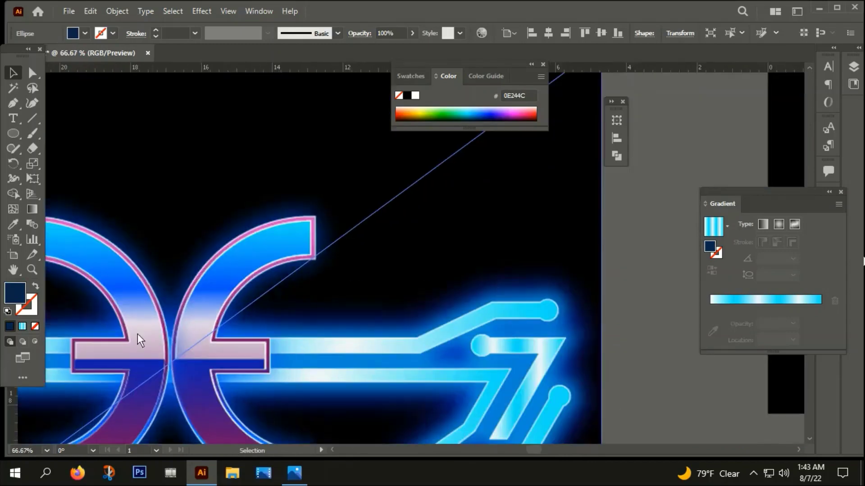
pyautogui.scroll(-2, 152, 315)
pyautogui.scroll(-2, 271, 283)
pyautogui.scroll(3, 271, 187)
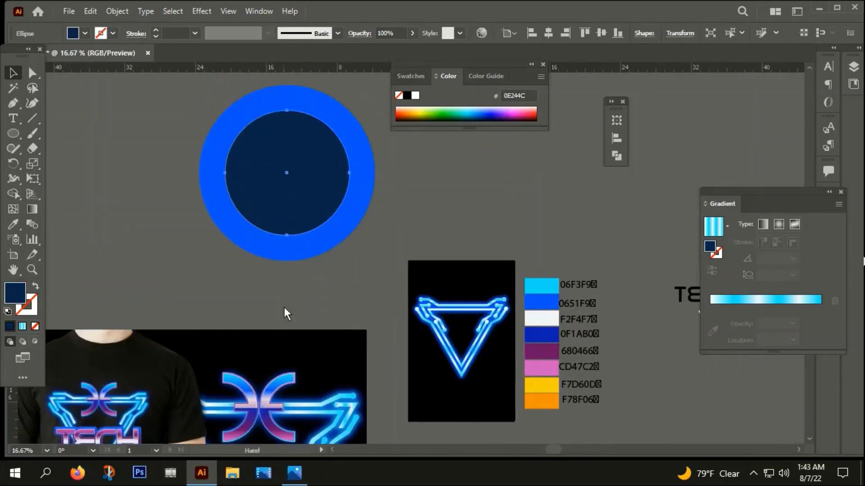
pyautogui.scroll(2, 235, 130)
pyautogui.scroll(-3, 134, 205)
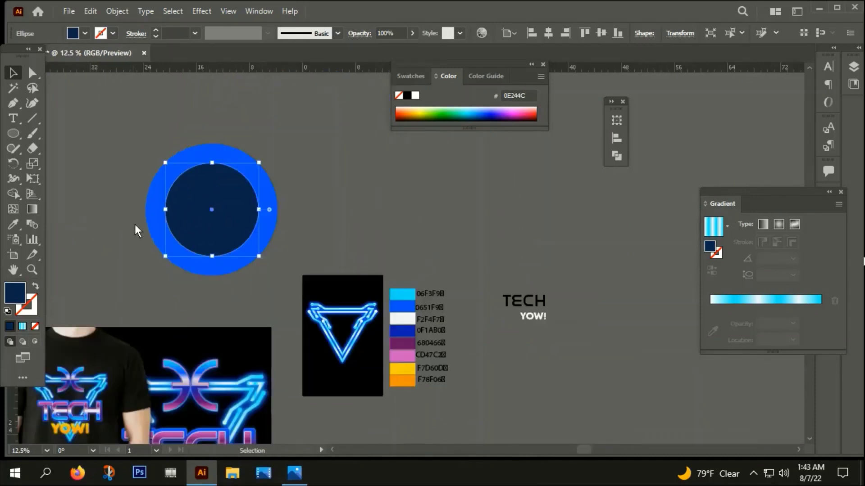
pyautogui.click(121, 194)
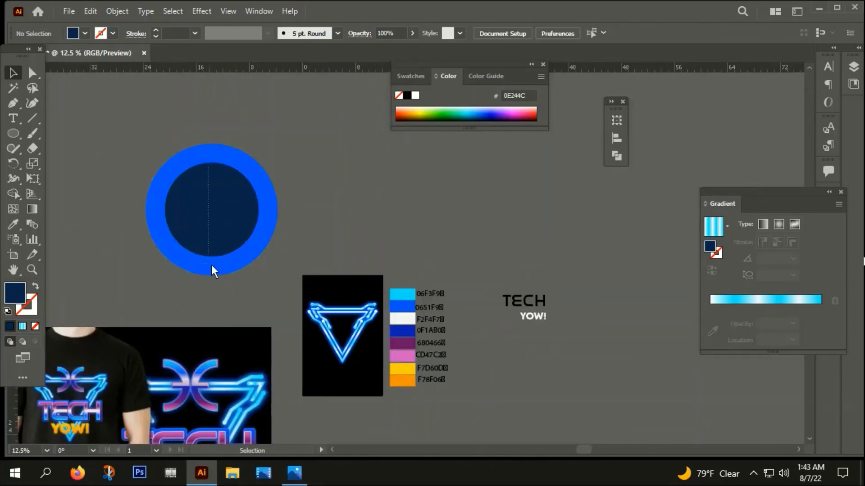
pyautogui.click(226, 264)
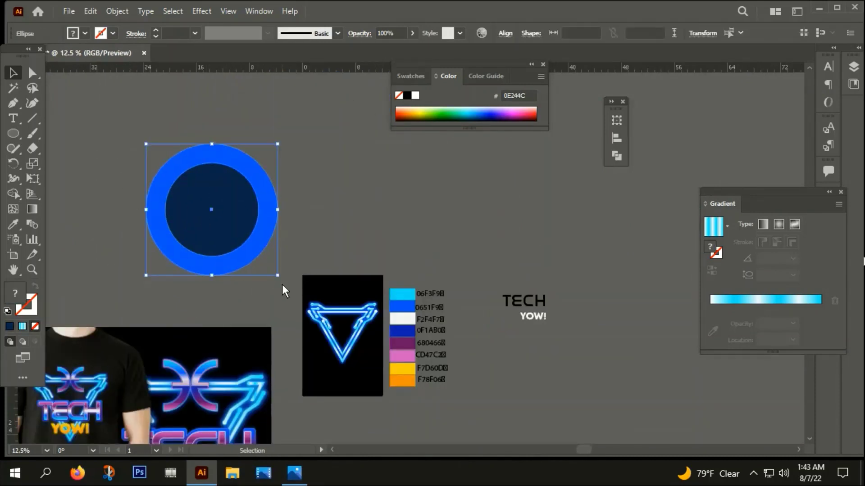
pyautogui.hotkey('ctrl', 'shift', 'F9')
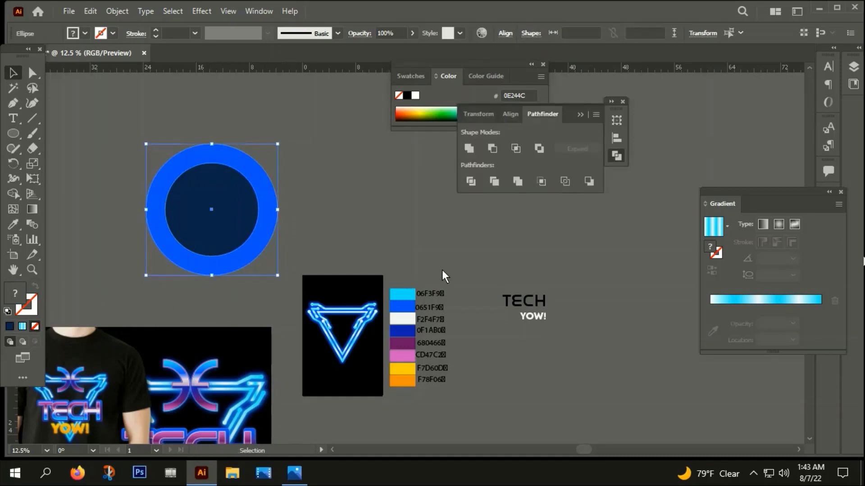
pyautogui.click(497, 152)
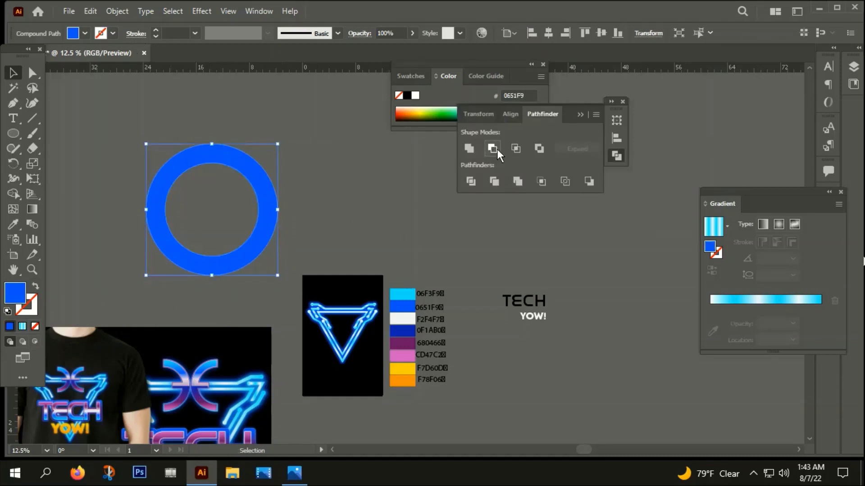
pyautogui.click(328, 176)
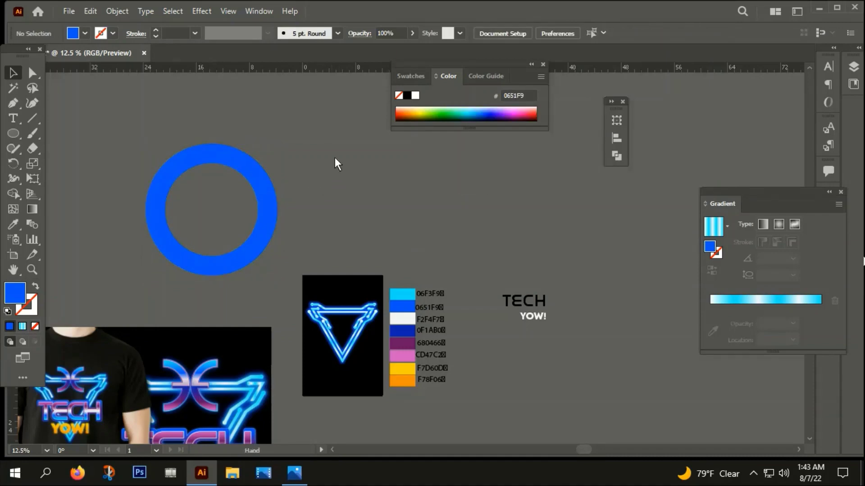
# Step: Draw a bar inside the ring's left side and duplicate it to the right side
pyautogui.scroll(-2, 334, 158)
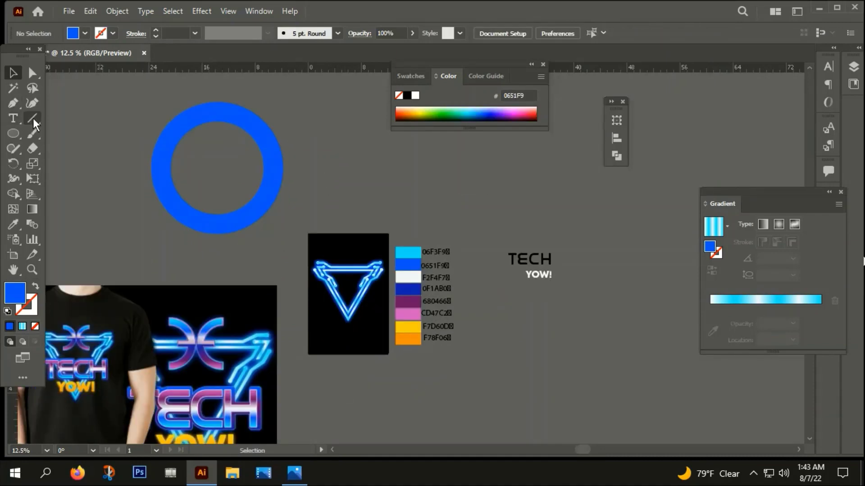
pyautogui.click(14, 134)
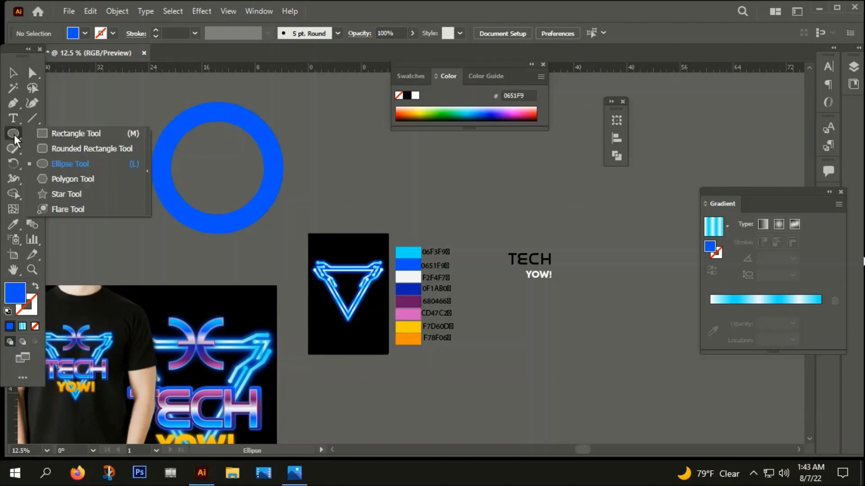
pyautogui.click(63, 135)
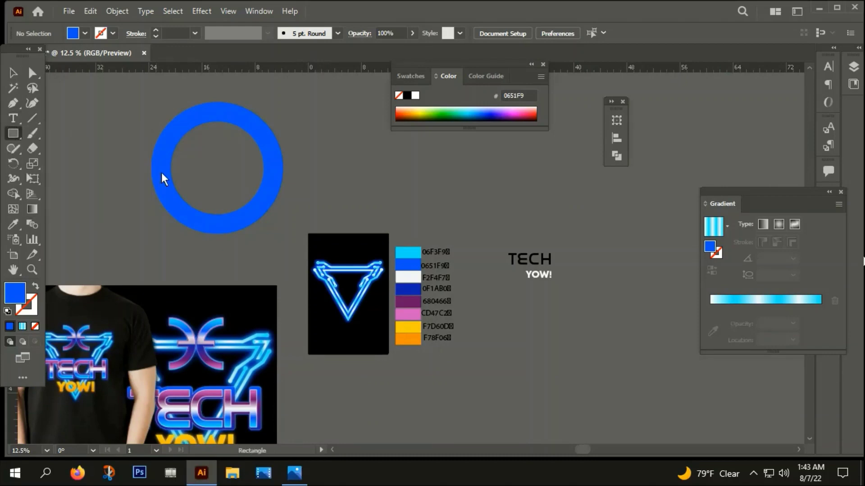
pyautogui.scroll(1, 166, 169)
pyautogui.moveTo(169, 148)
pyautogui.mouseDown()
pyautogui.moveTo(212, 186)
pyautogui.moveTo(224, 182)
pyautogui.moveTo(211, 174)
pyautogui.moveTo(341, 170)
pyautogui.mouseUp()
pyautogui.click(13, 72)
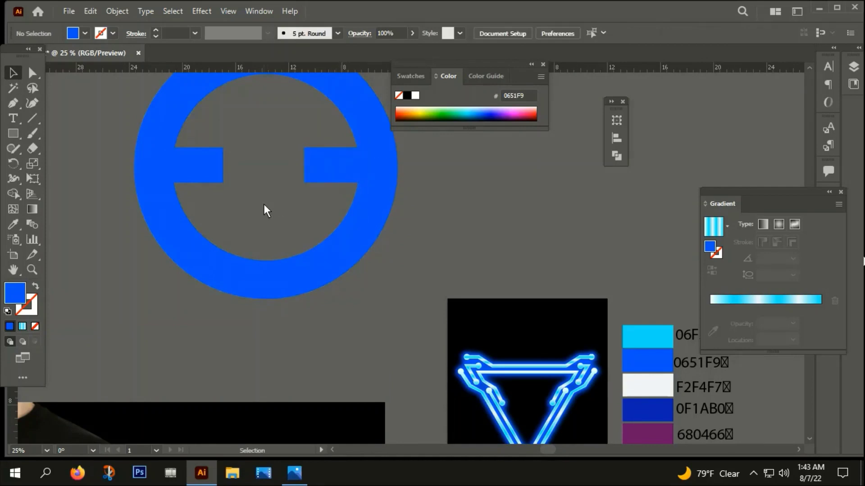
pyautogui.scroll(-3, 264, 208)
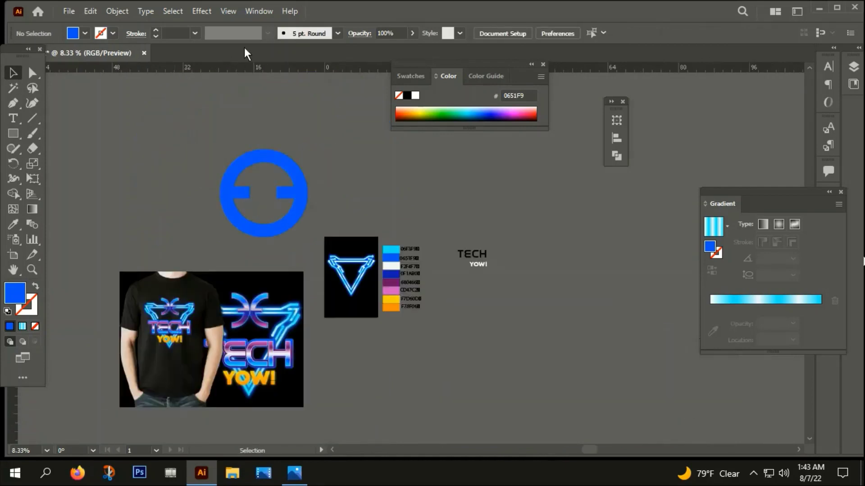
# Step: Align the bars' top edges to a temporary horizontal guide, then delete the guide
pyautogui.moveTo(253, 68)
pyautogui.mouseDown()
pyautogui.moveTo(266, 195)
pyautogui.moveTo(263, 186)
pyautogui.mouseUp()
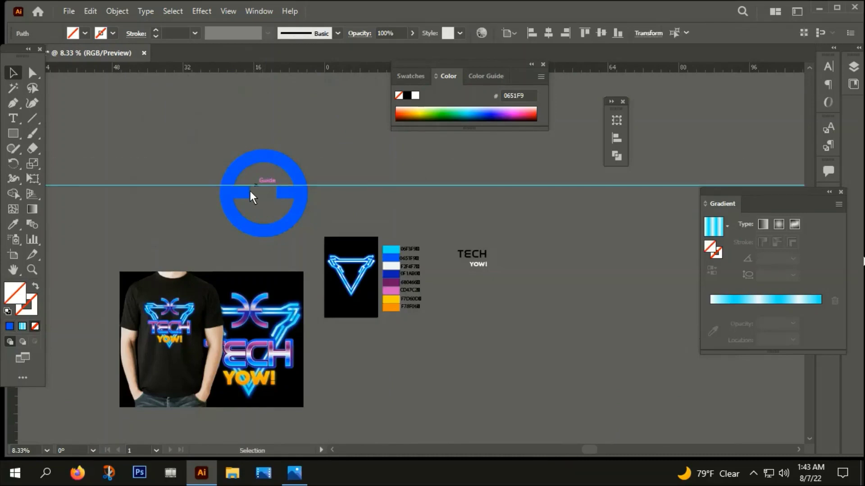
pyautogui.scroll(5, 250, 191)
pyautogui.scroll(2, 244, 193)
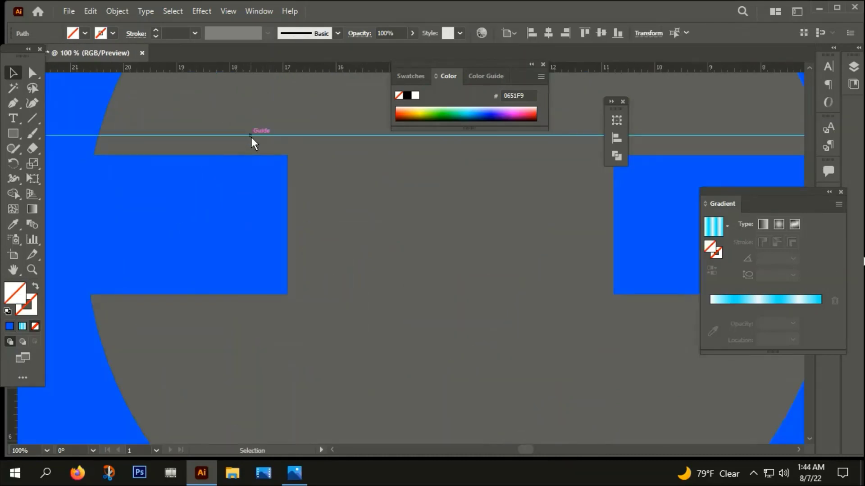
pyautogui.moveTo(251, 137); pyautogui.dragTo(254, 154)
pyautogui.scroll(-2, 254, 154)
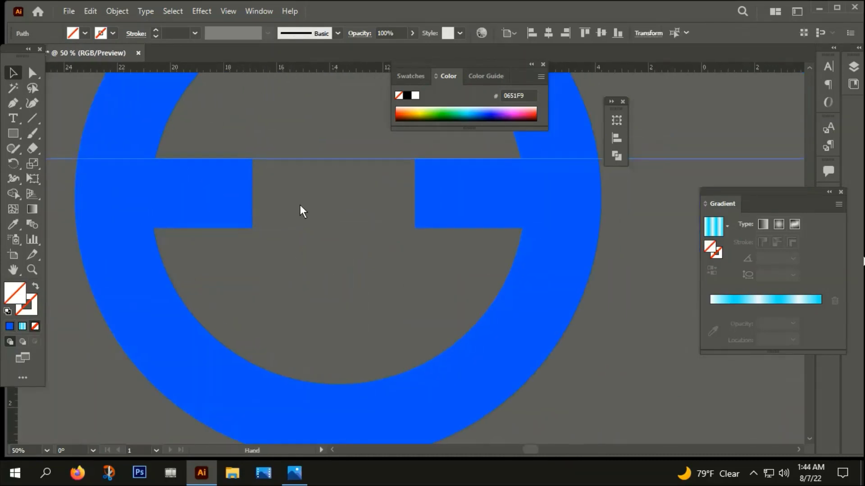
pyautogui.hscroll(2, 300, 204)
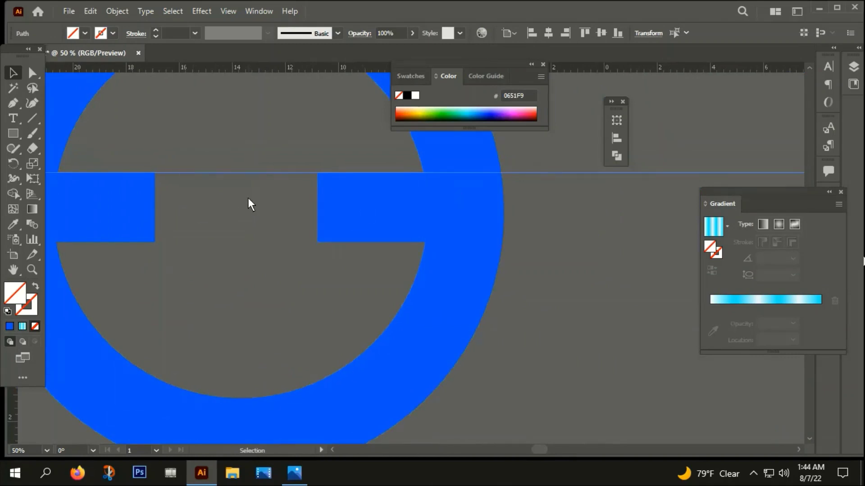
pyautogui.press('Delete')
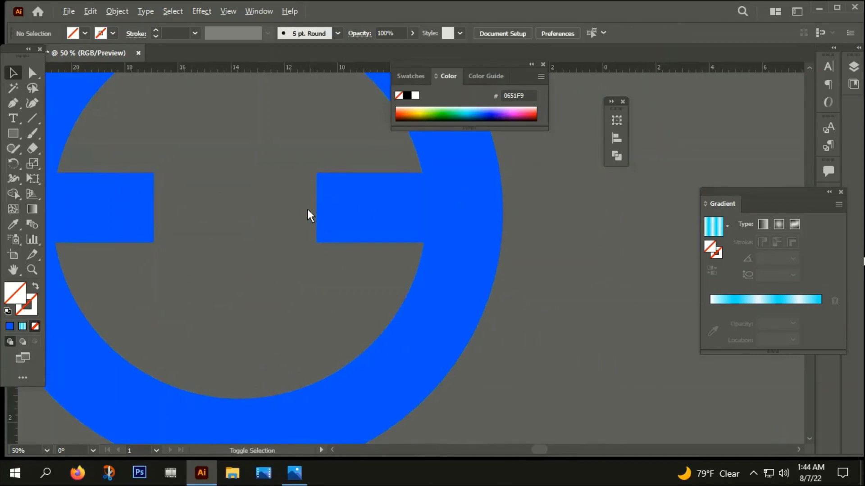
pyautogui.scroll(-2, 308, 209)
# Step: Nudge and drag the left bar so it sits properly inside the ring
pyautogui.hotkey('ctrl', 'a')
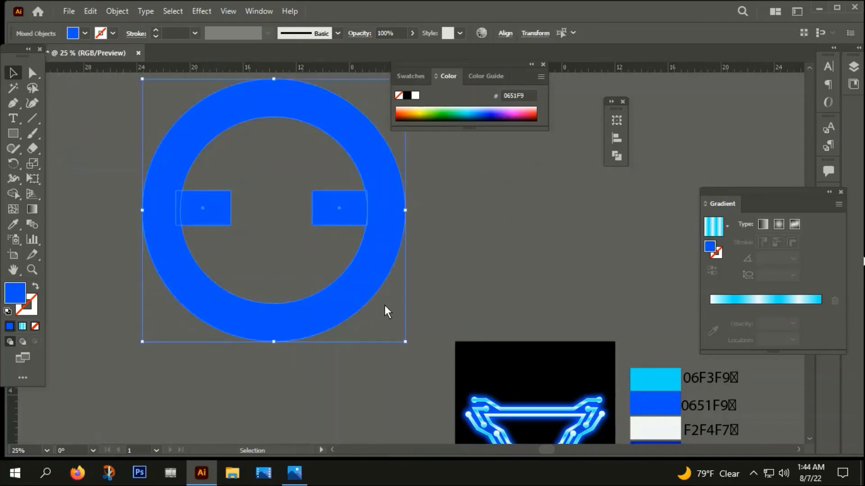
pyautogui.hotkey('ctrl', 'shift', 'F9')
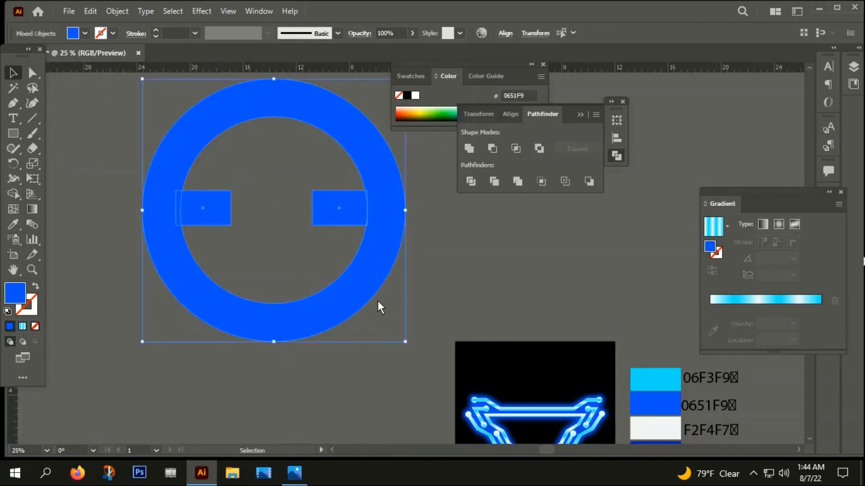
pyautogui.hotkey('ctrl', 'shift', 'F9')
pyautogui.click(295, 246)
pyautogui.scroll(2, 175, 196)
pyautogui.click(185, 186)
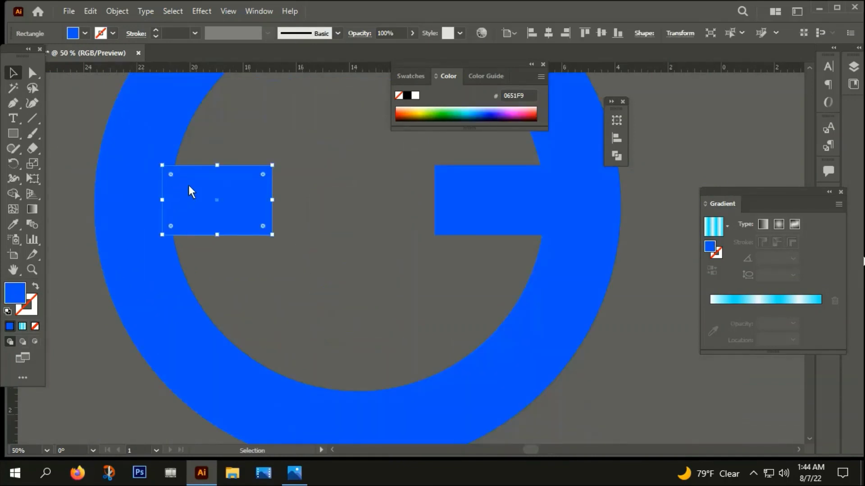
pyautogui.press('Right')
pyautogui.press('Right')
pyautogui.press('Right')
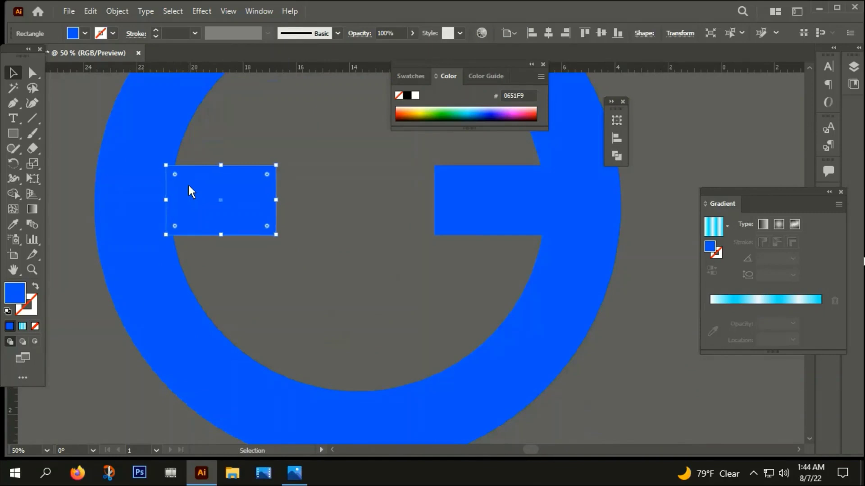
pyautogui.press('Right')
pyautogui.press('Right')
pyautogui.press('Right')
pyautogui.press('Right')
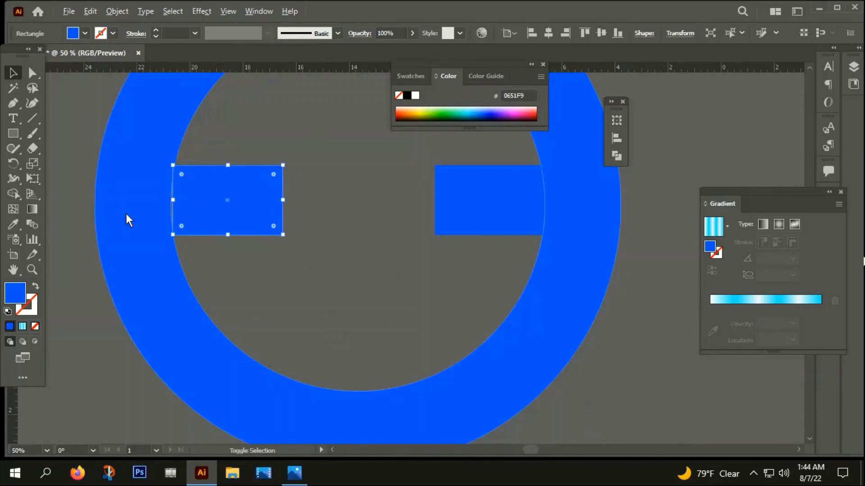
pyautogui.scroll(3, 128, 213)
pyautogui.moveTo(363, 183); pyautogui.dragTo(339, 188)
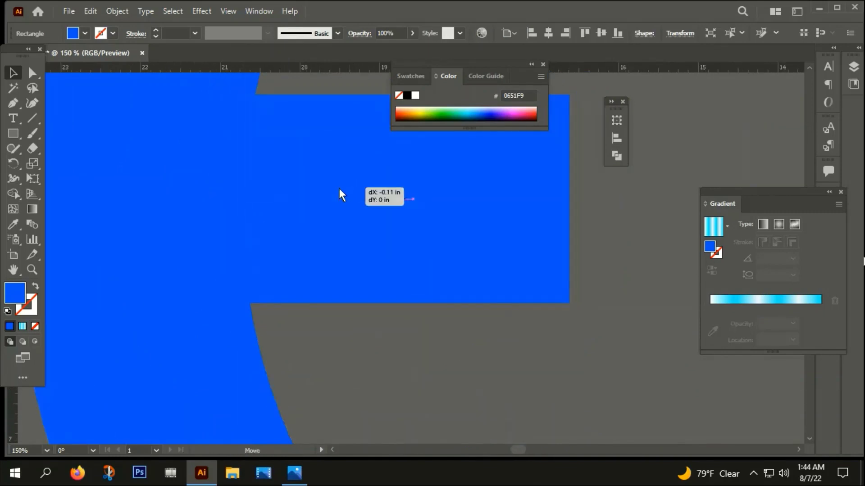
# Step: Select the ring and both bars together and merge them with Pathfinder Unite
pyautogui.click(335, 320)
pyautogui.scroll(-1, 328, 318)
pyautogui.scroll(-1, 401, 303)
pyautogui.scroll(-1, 361, 271)
pyautogui.scroll(3, 341, 251)
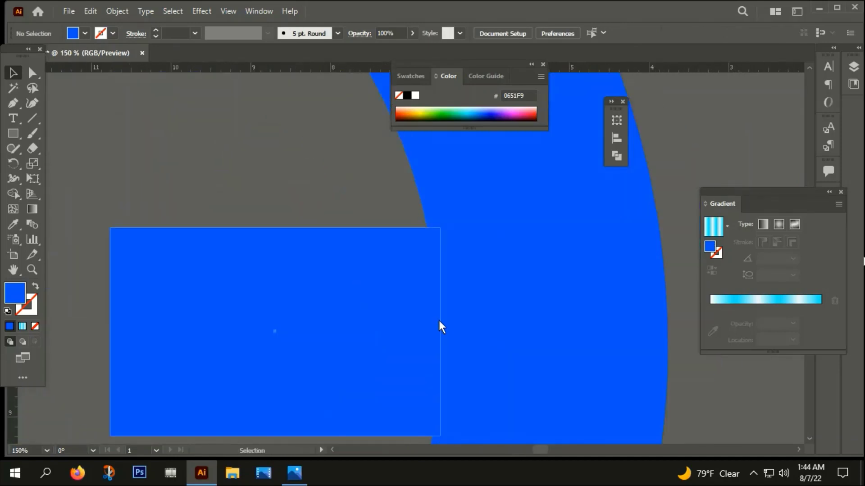
pyautogui.click(317, 229)
pyautogui.scroll(-6, 331, 176)
pyautogui.click(283, 189)
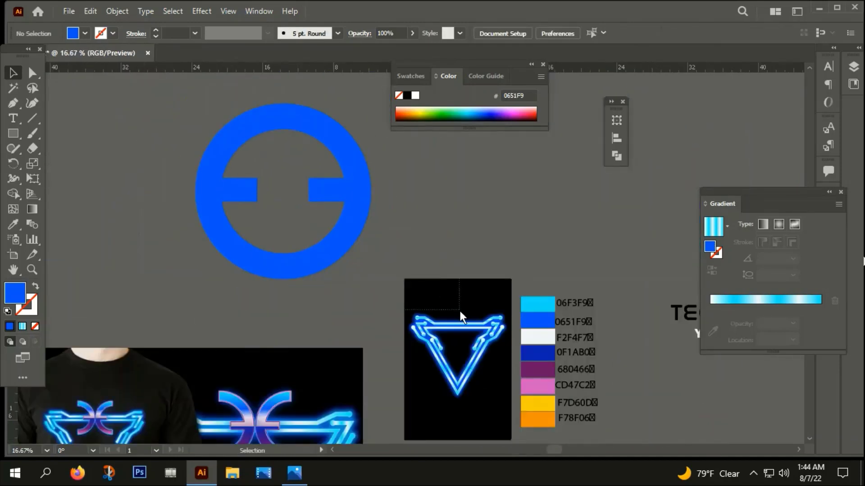
pyautogui.hotkey('ctrl', 'z')
pyautogui.click(436, 298)
pyautogui.moveTo(359, 277); pyautogui.dragTo(360, 276)
pyautogui.hotkey('ctrl', 'shift', 'F9')
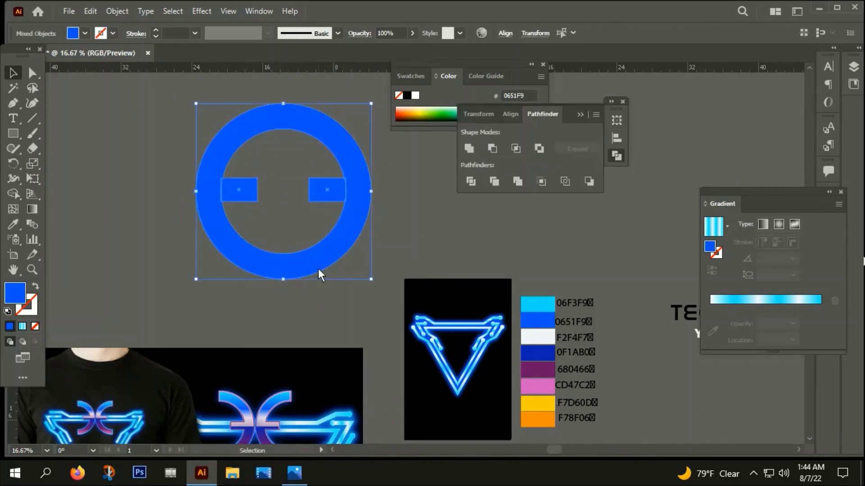
pyautogui.click(467, 145)
# Step: Draw a vertical straight line through the blue ring's centre
pyautogui.click(387, 199)
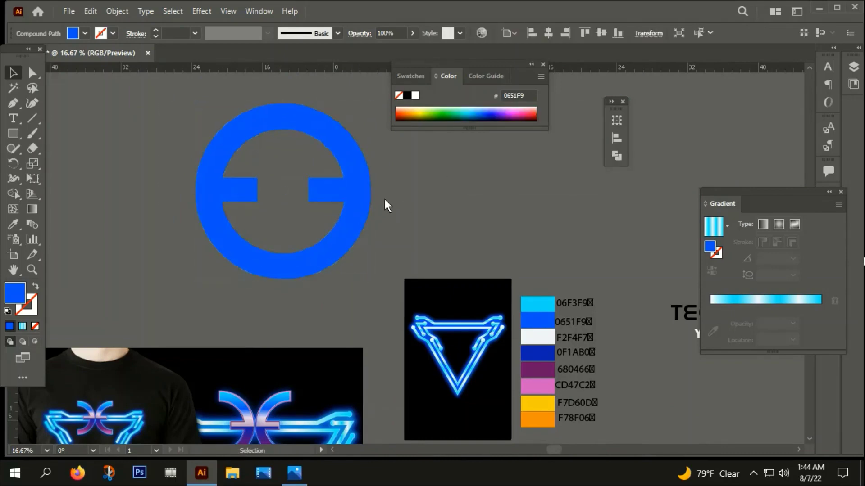
pyautogui.scroll(-2, 308, 222)
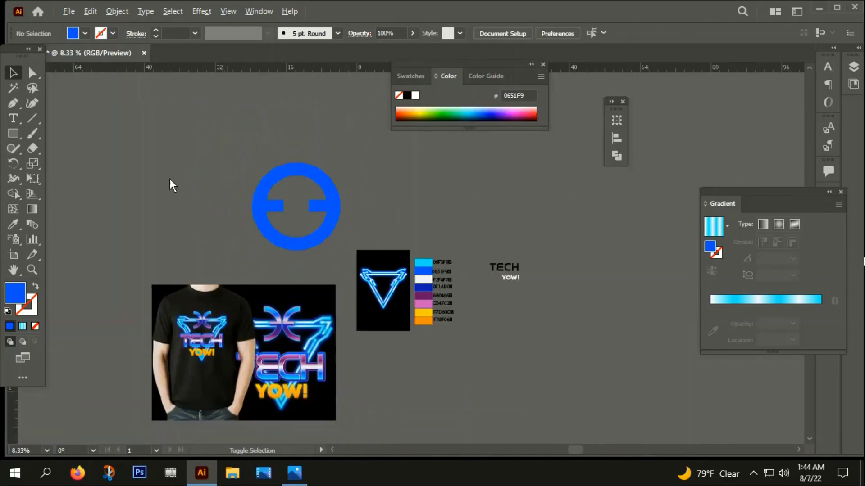
pyautogui.click(34, 116)
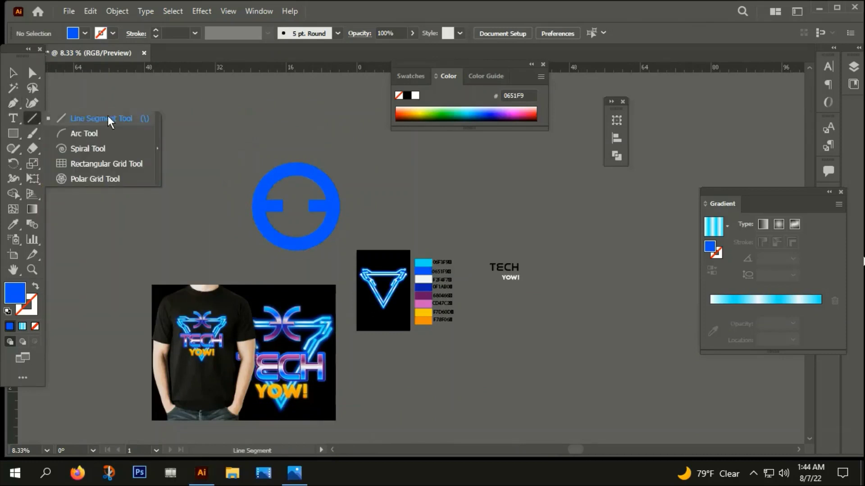
pyautogui.click(106, 120)
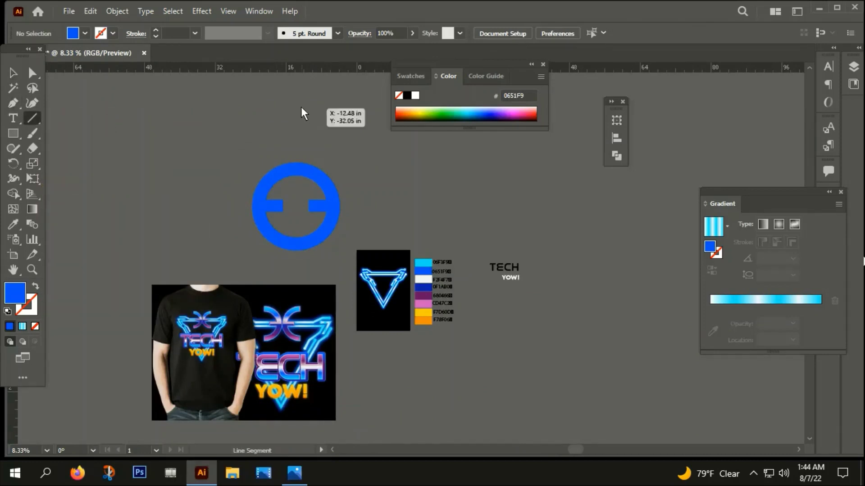
pyautogui.moveTo(296, 94); pyautogui.dragTo(296, 289)
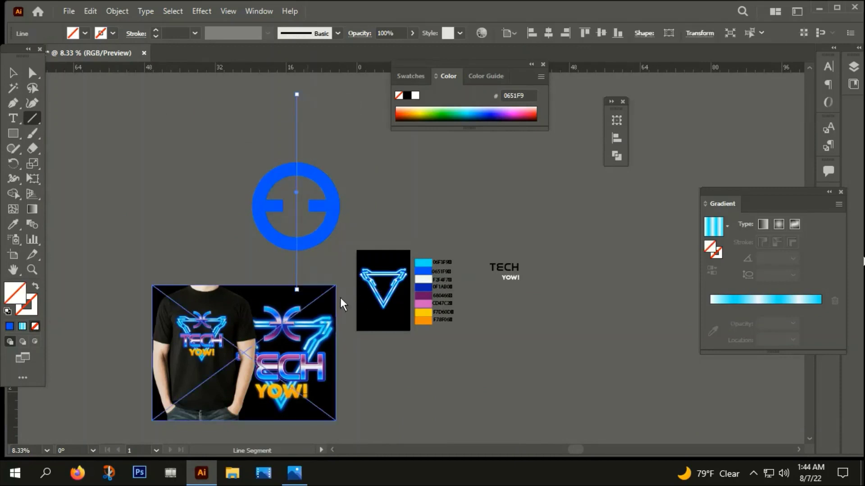
pyautogui.click(13, 72)
pyautogui.click(214, 226)
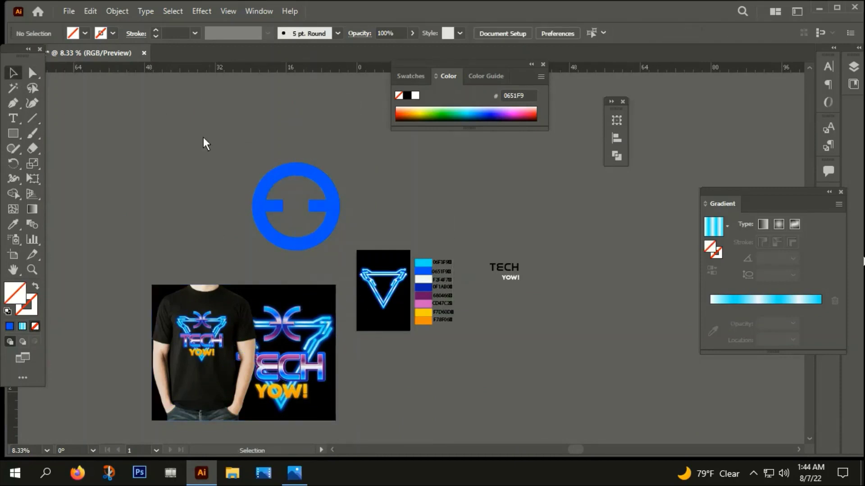
# Step: Divide the ring along the line with Pathfinder and ungroup the pieces
pyautogui.hotkey('ctrl', 'a')
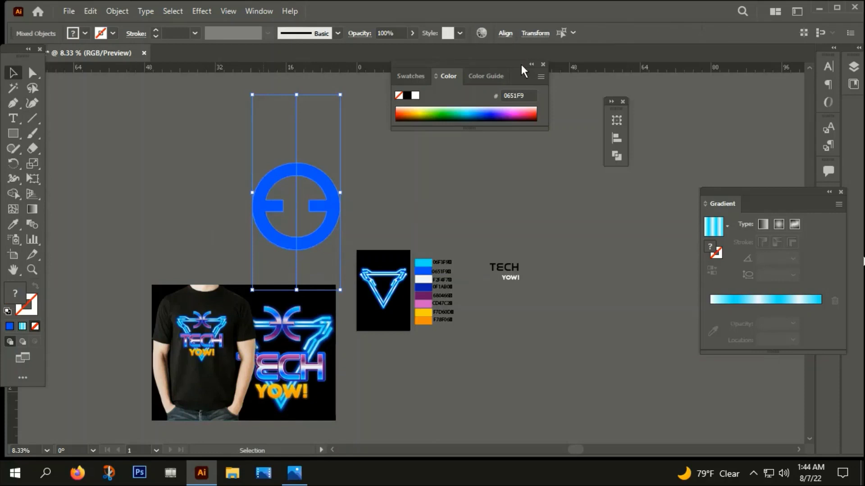
pyautogui.click(505, 33)
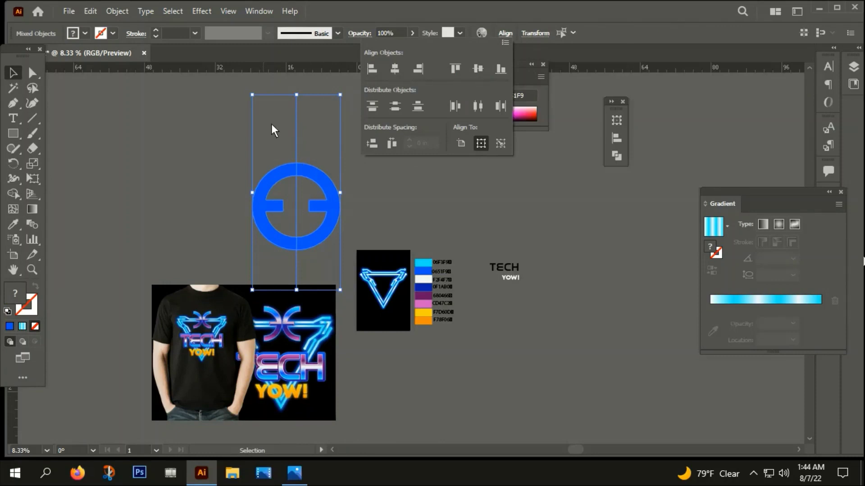
pyautogui.click(387, 170)
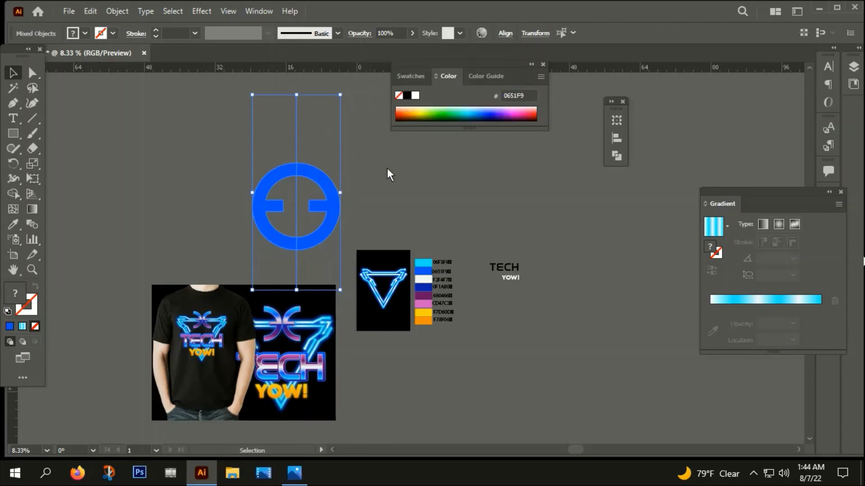
pyautogui.click(318, 226)
pyautogui.hotkey('ctrl', 'shift', 'F9')
pyautogui.click(331, 218)
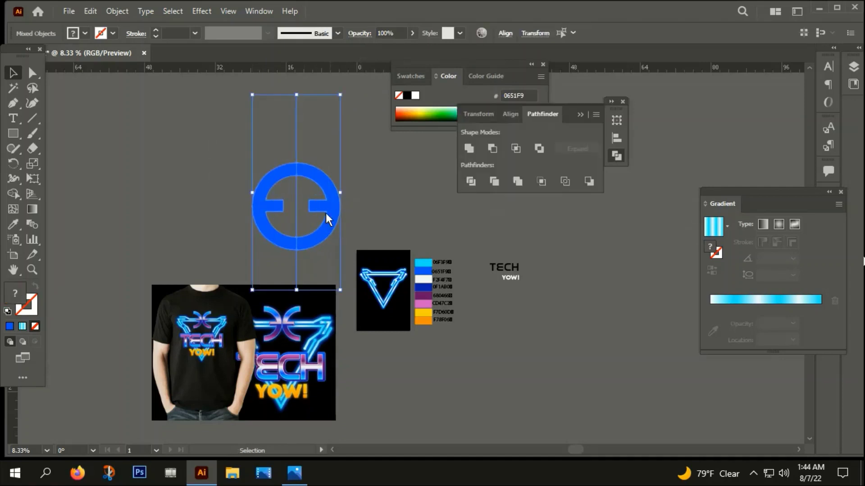
pyautogui.click(472, 182)
pyautogui.rightClick(309, 171)
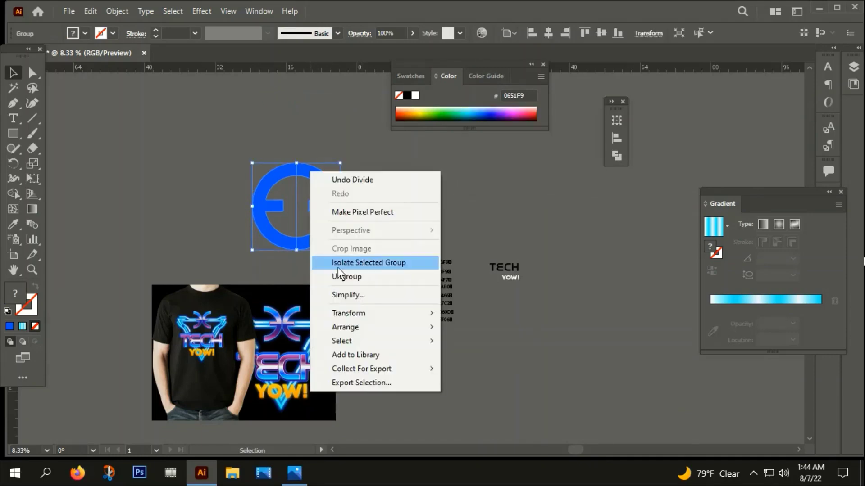
pyautogui.click(347, 277)
pyautogui.click(349, 218)
# Step: Move the right ring half past the left one and bottom-align both halves
pyautogui.scroll(2, 278, 228)
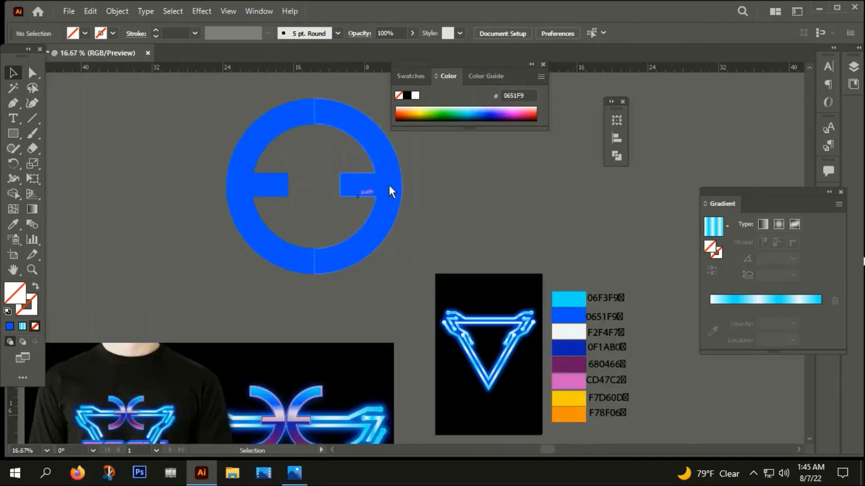
pyautogui.moveTo(396, 185); pyautogui.dragTo(221, 185)
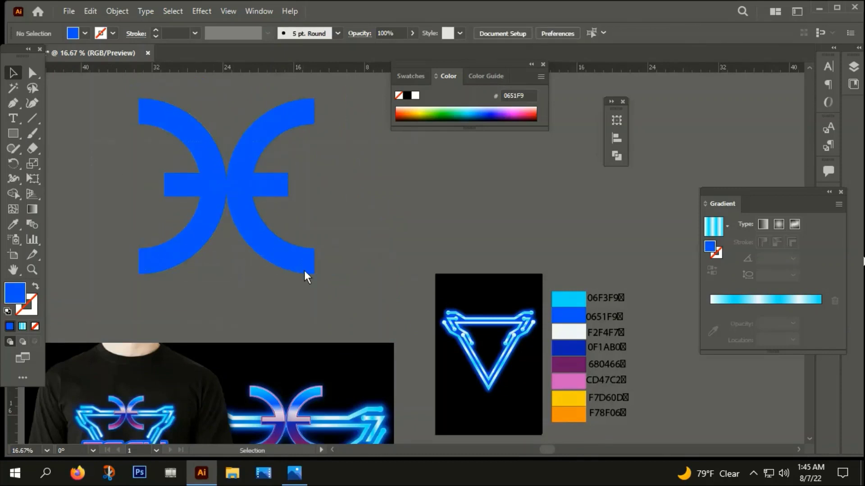
pyautogui.hotkey('ctrl', 'a')
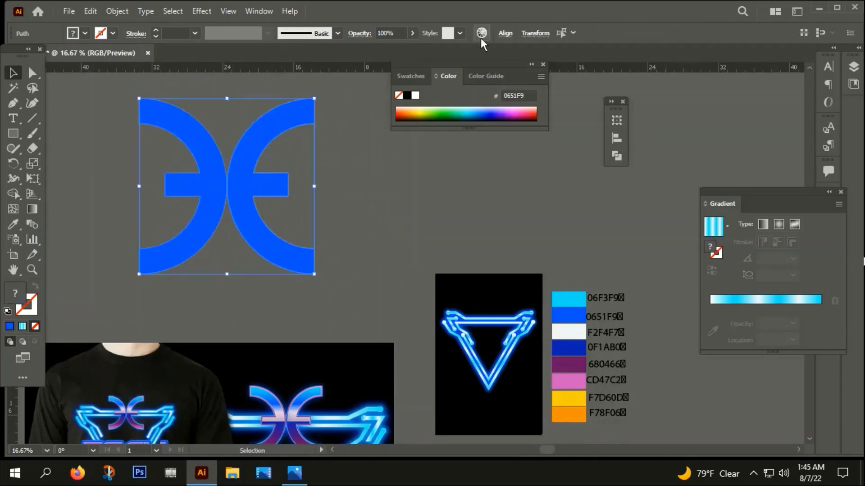
pyautogui.click(505, 34)
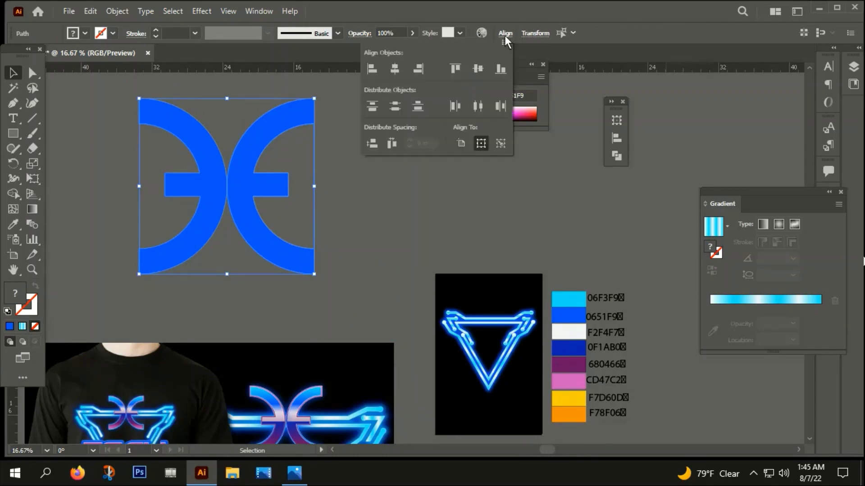
pyautogui.click(501, 72)
pyautogui.click(363, 188)
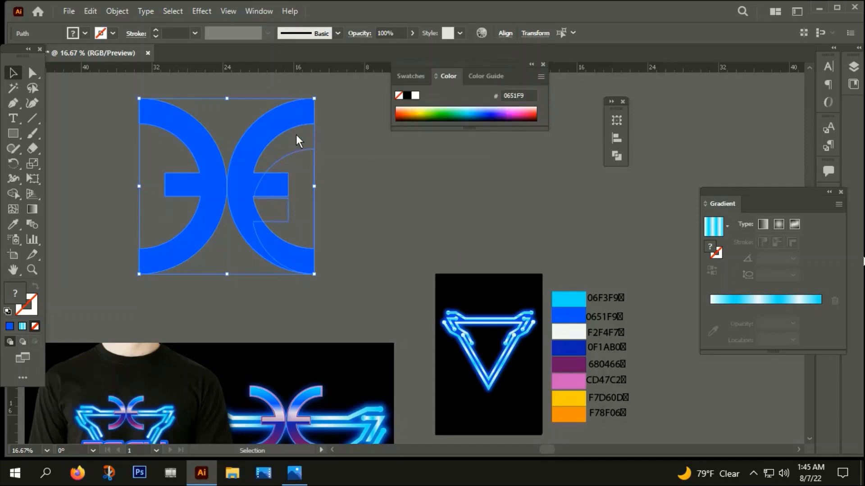
# Step: Move the empty leftover path away from the double-arc shape
pyautogui.click(316, 153)
pyautogui.click(301, 152)
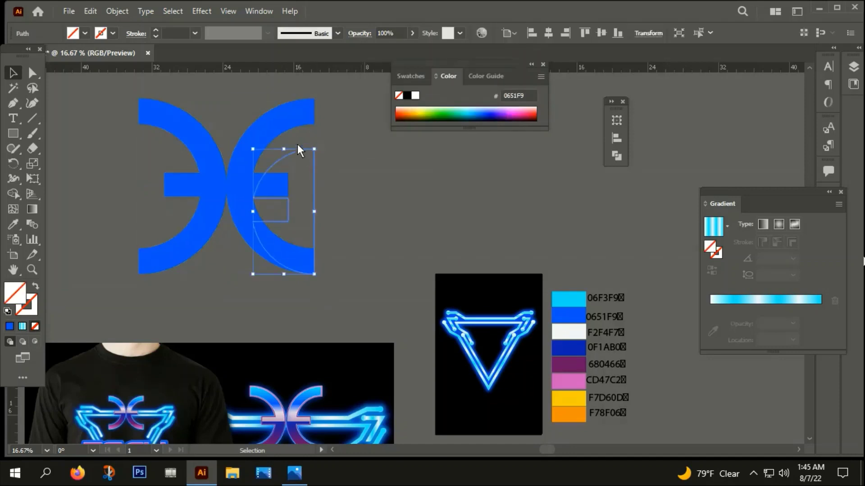
pyautogui.click(311, 140)
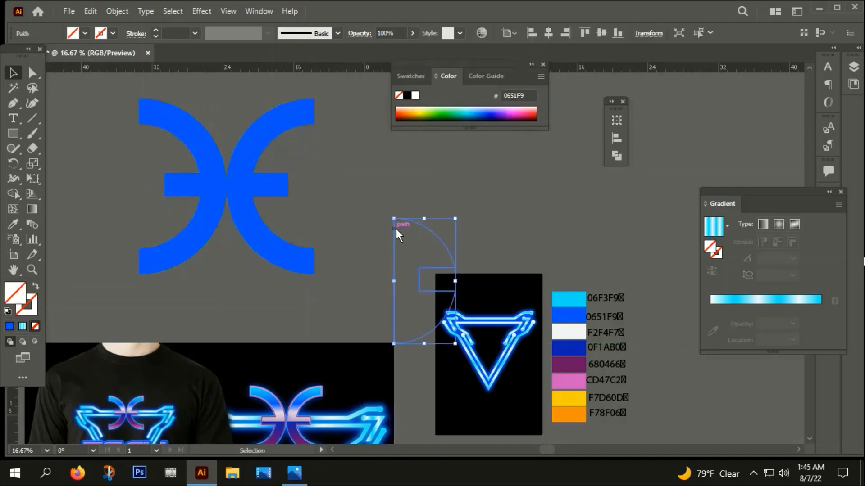
pyautogui.moveTo(172, 163); pyautogui.dragTo(336, 250)
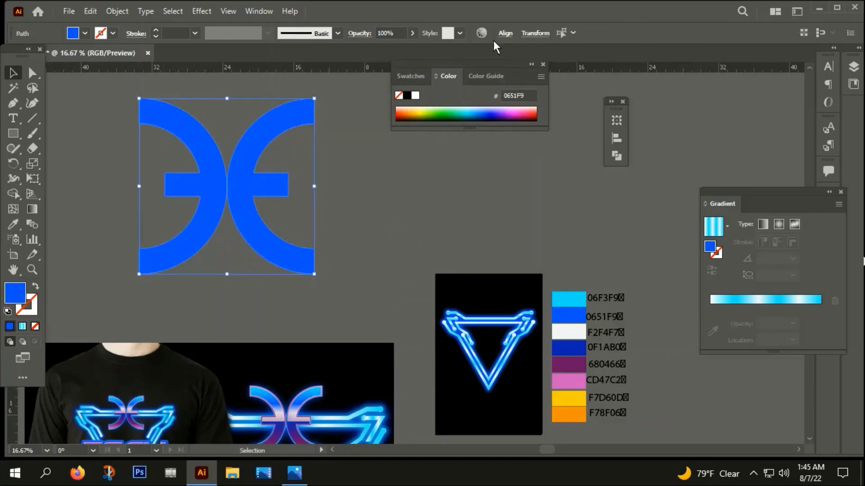
pyautogui.click(505, 34)
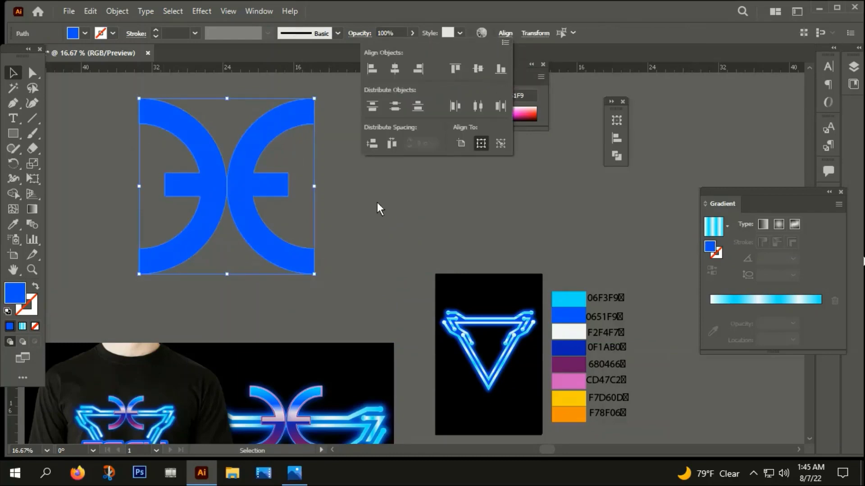
pyautogui.click(219, 254)
# Step: Nudge one arc half right so the two arcs just touch at the centre
pyautogui.scroll(3, 218, 201)
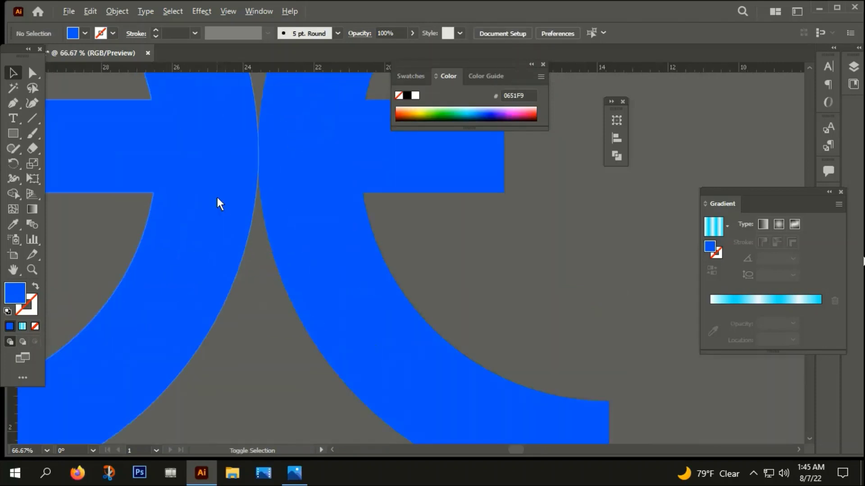
pyautogui.scroll(2, 217, 197)
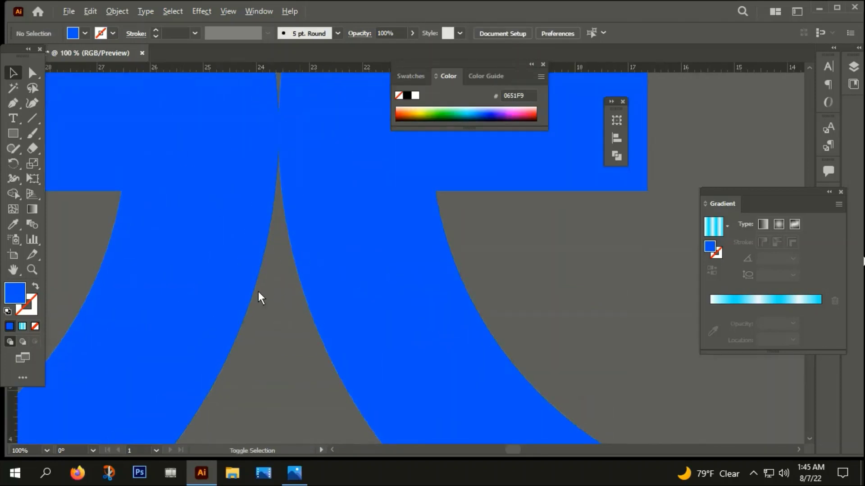
pyautogui.moveTo(258, 290); pyautogui.dragTo(231, 433)
pyautogui.click(211, 295)
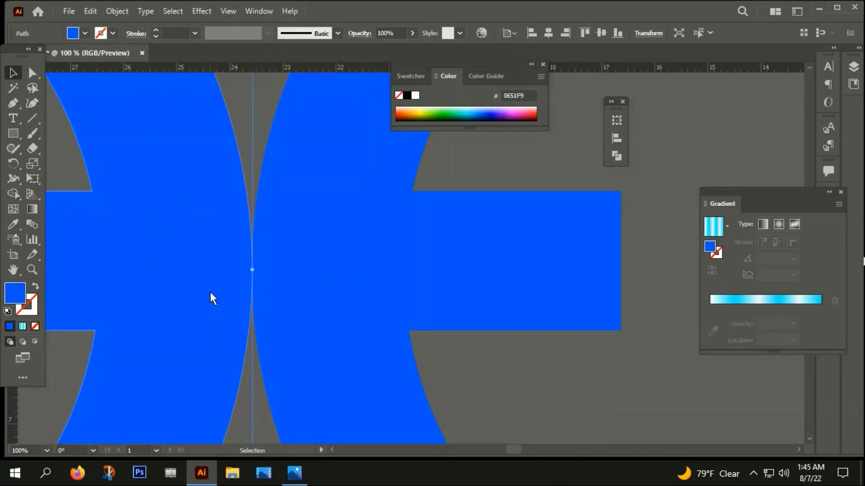
pyautogui.press('Right')
pyautogui.press('Right')
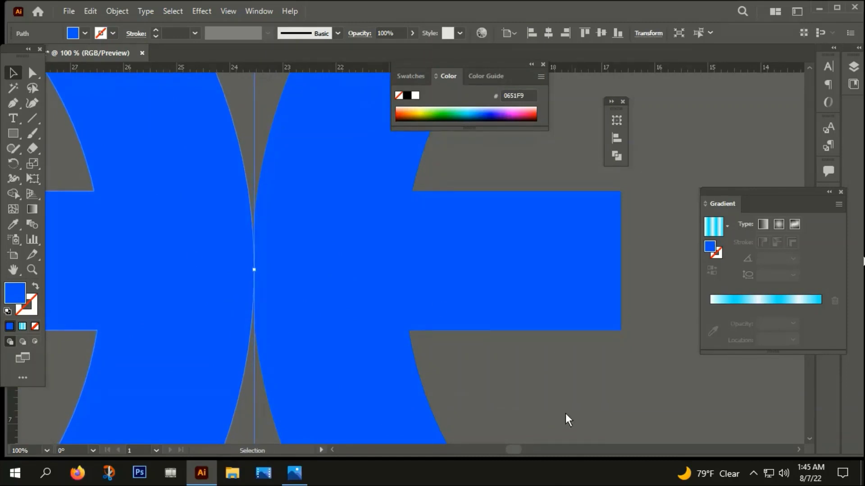
pyautogui.click(565, 417)
pyautogui.scroll(-3, 428, 297)
pyautogui.scroll(-4, 416, 304)
# Step: Shrink the arc emblem and place it on the circuit triangle's top
pyautogui.moveTo(512, 309); pyautogui.dragTo(421, 237)
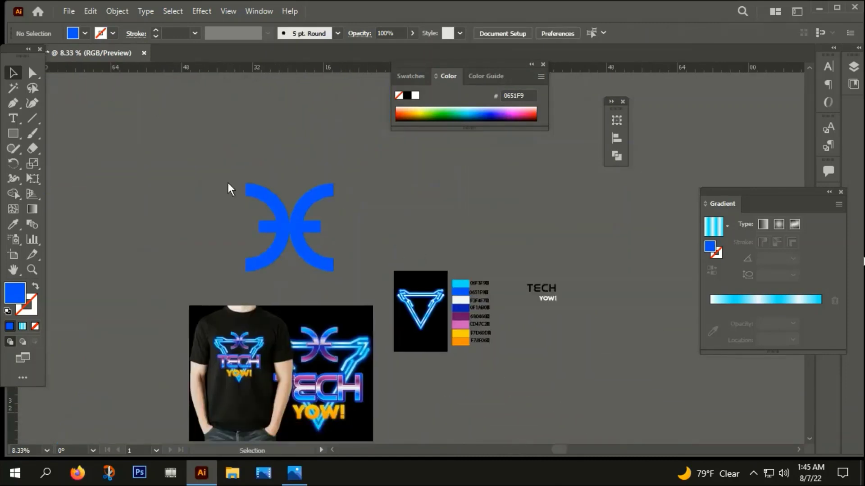
pyautogui.click(325, 264)
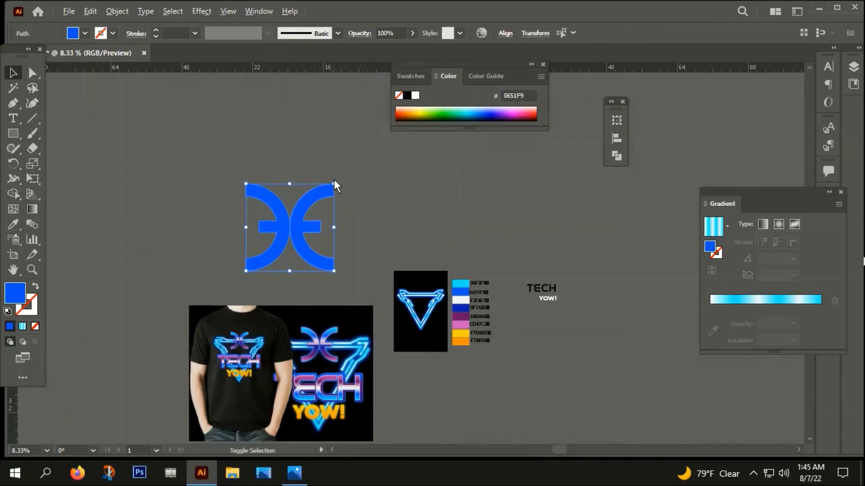
pyautogui.moveTo(333, 183)
pyautogui.mouseDown()
pyautogui.moveTo(303, 215)
pyautogui.moveTo(428, 296)
pyautogui.mouseUp()
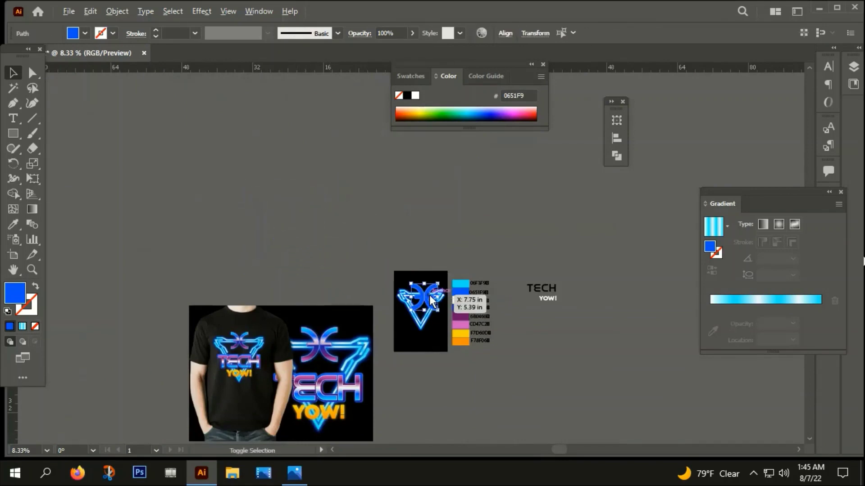
pyautogui.hotkey('ctrl', '1')
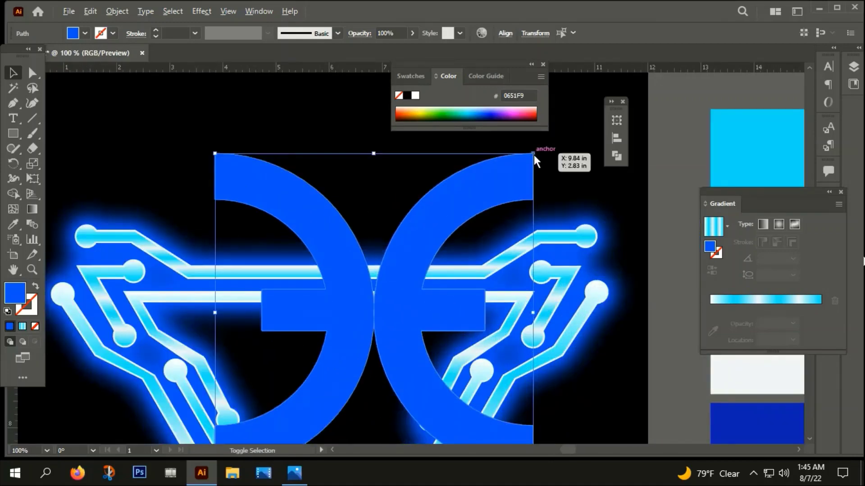
pyautogui.moveTo(533, 153); pyautogui.dragTo(459, 227)
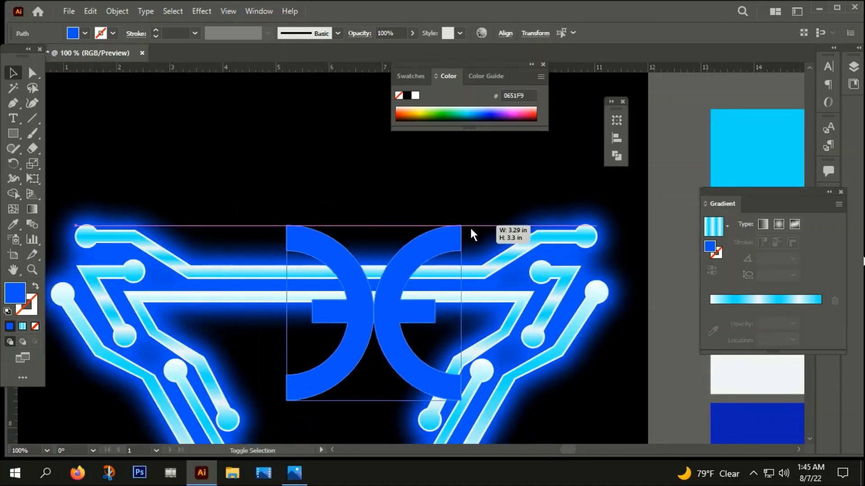
pyautogui.moveTo(394, 328); pyautogui.dragTo(373, 305)
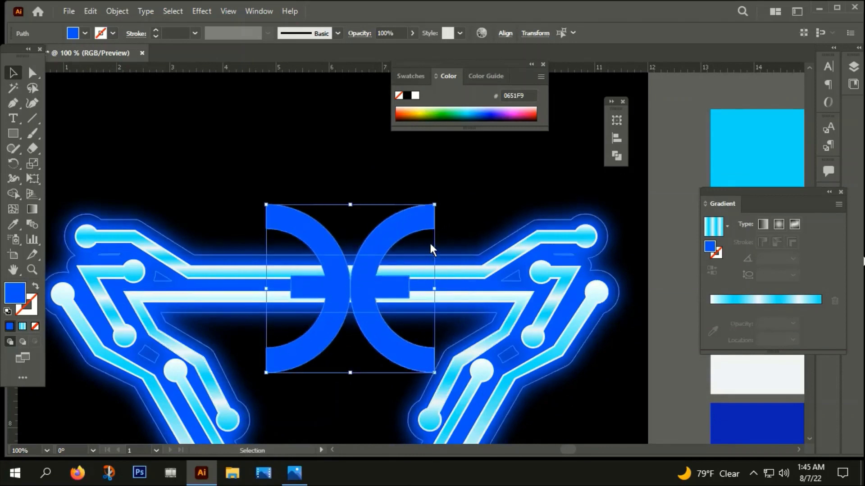
pyautogui.scroll(-2, 410, 261)
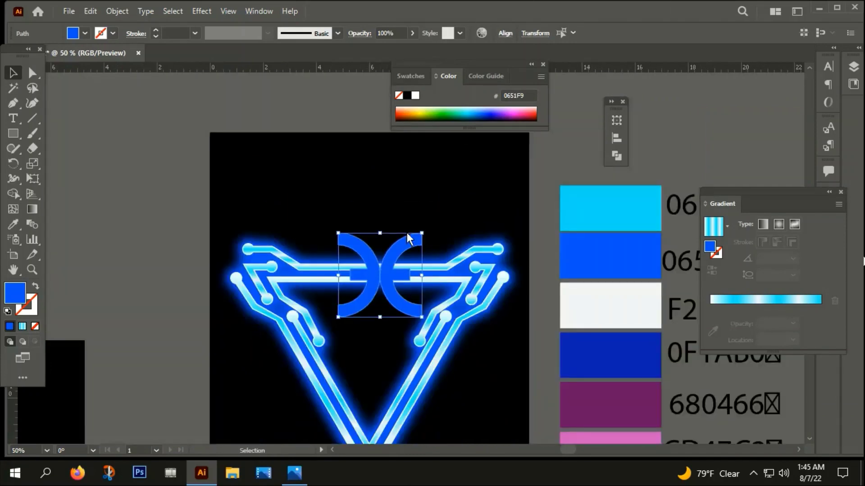
# Step: Group the two arcs and centre the group horizontally on the artboard
pyautogui.click(505, 33)
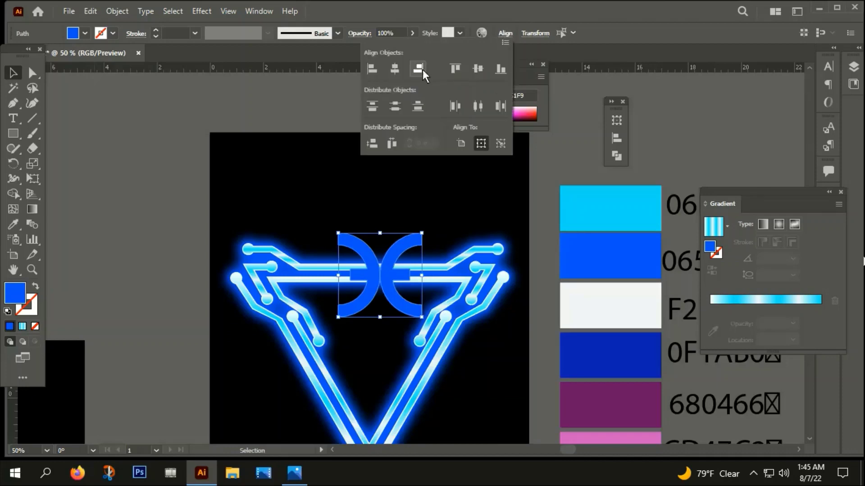
pyautogui.click(394, 68)
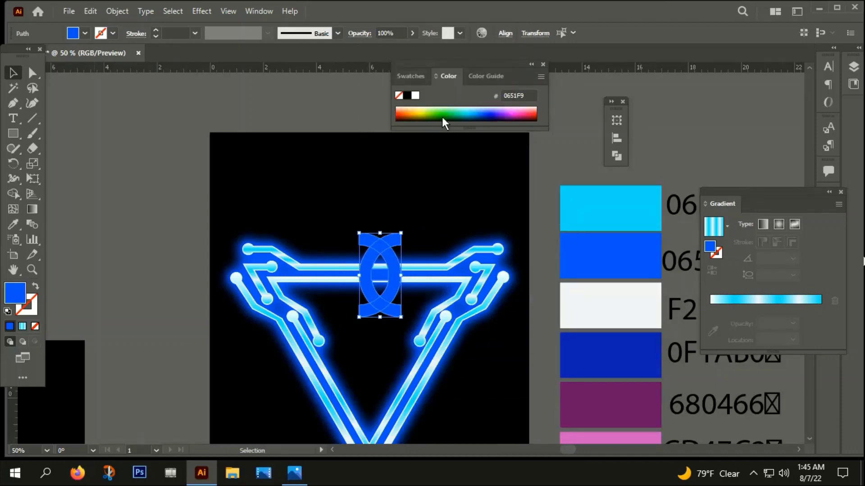
pyautogui.hotkey('ctrl', 'z')
pyautogui.rightClick(399, 275)
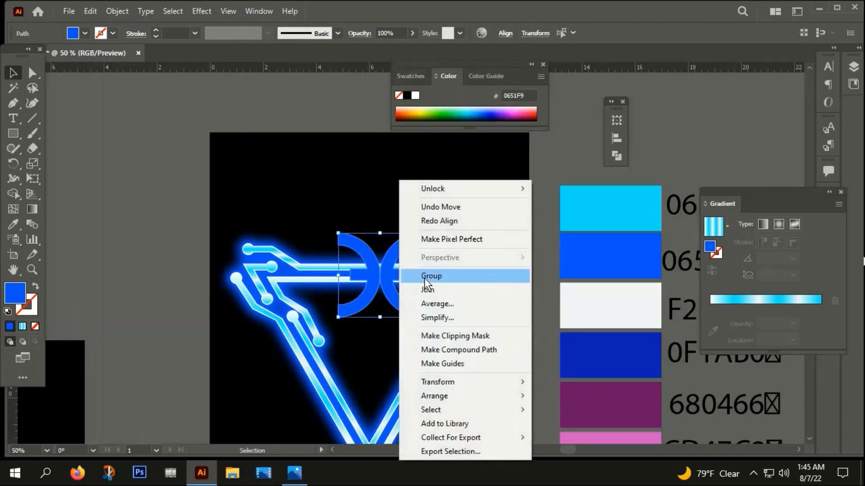
pyautogui.click(425, 277)
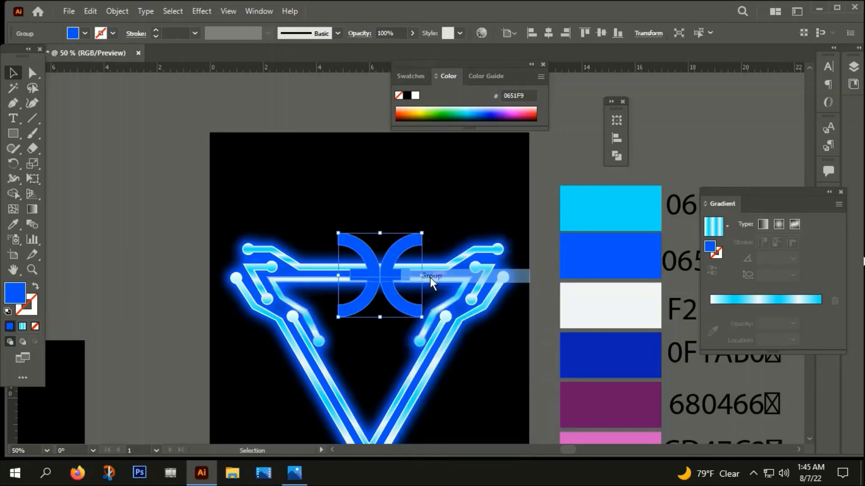
pyautogui.click(548, 33)
pyautogui.click(439, 180)
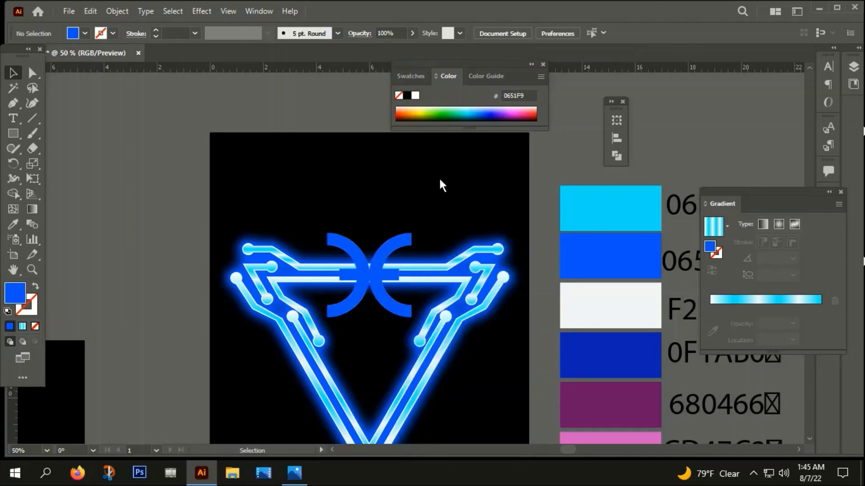
# Step: Pan around to review the centred emblem with the triangle logo and TECH mockup
pyautogui.scroll(-1, 492, 361)
pyautogui.moveTo(493, 361)
pyautogui.mouseDown()
pyautogui.moveTo(476, 235)
pyautogui.moveTo(465, 333)
pyautogui.mouseUp()
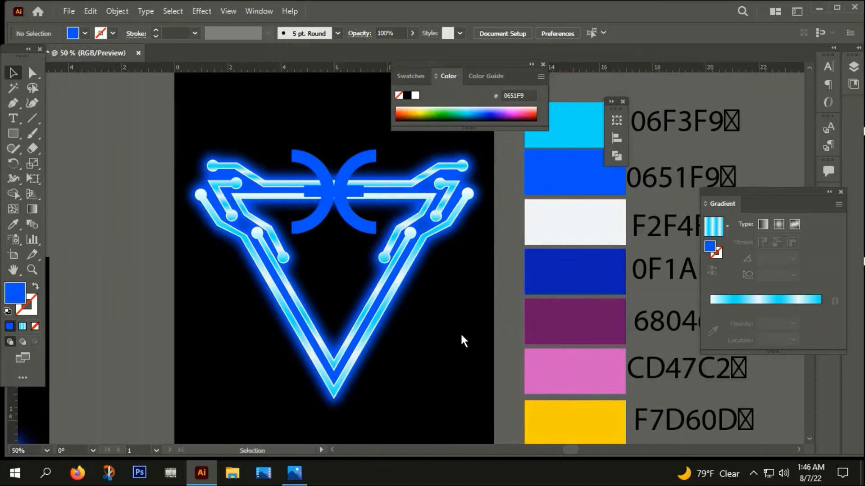
pyautogui.keyDown('alt'); pyautogui.scroll(-2, 424, 310); pyautogui.keyUp('alt')
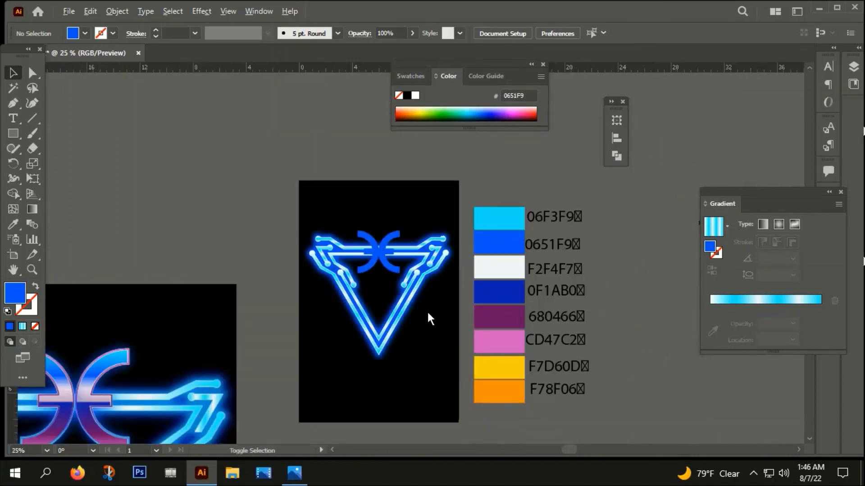
pyautogui.keyDown('alt'); pyautogui.scroll(3, 361, 270); pyautogui.keyUp('alt')
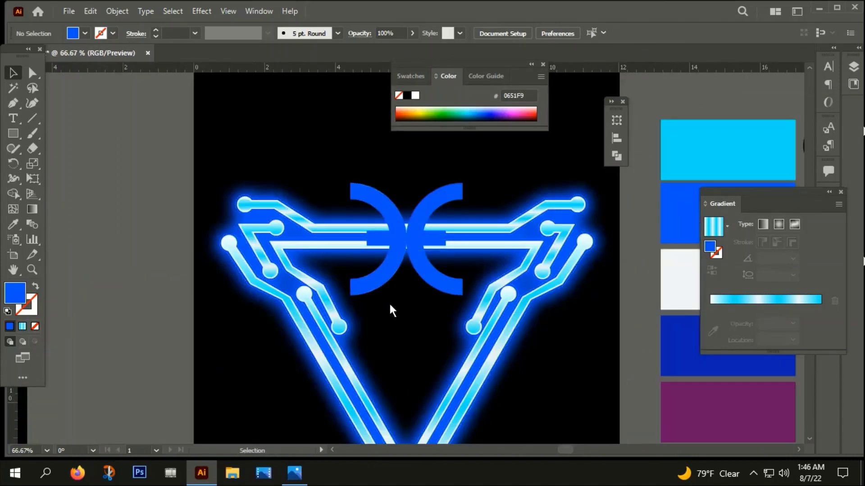
pyautogui.moveTo(434, 281); pyautogui.dragTo(435, 280)
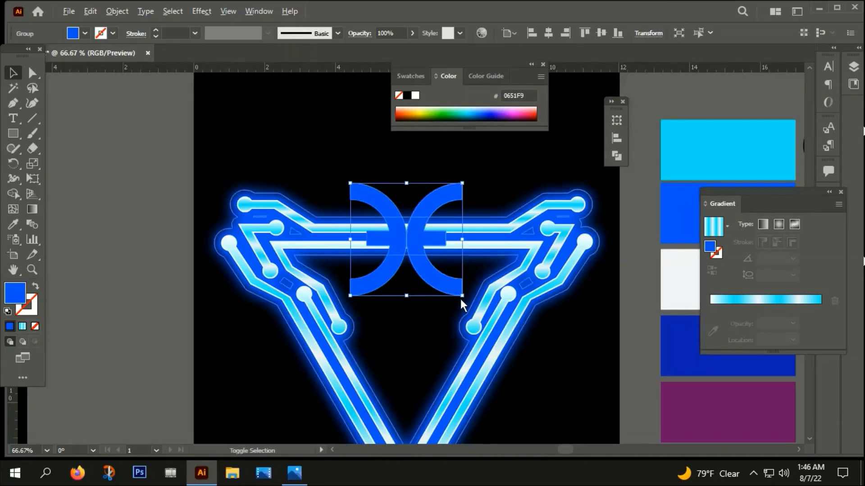
pyautogui.click(396, 325)
pyautogui.keyDown('alt'); pyautogui.scroll(-1, 396, 326); pyautogui.keyUp('alt')
pyautogui.keyDown('alt'); pyautogui.scroll(-2, 396, 326); pyautogui.keyUp('alt')
pyautogui.moveTo(439, 386)
pyautogui.mouseDown()
pyautogui.moveTo(447, 319)
pyautogui.moveTo(514, 258)
pyautogui.mouseUp()
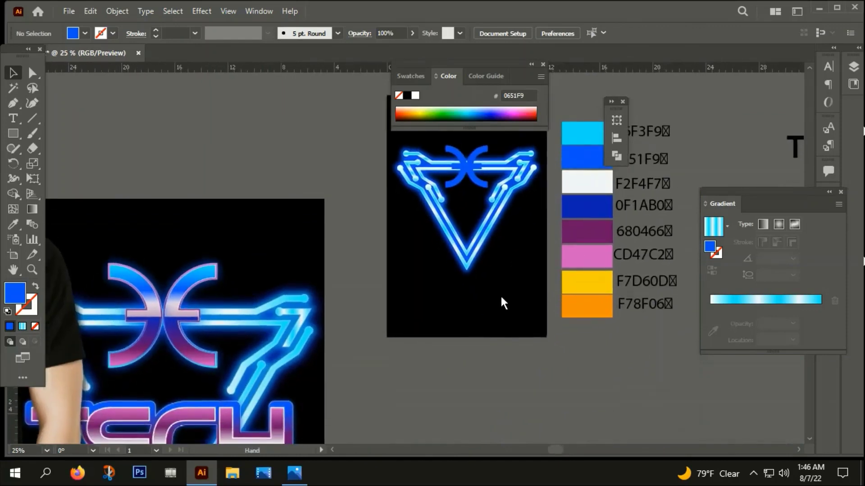
pyautogui.moveTo(500, 294); pyautogui.dragTo(454, 301)
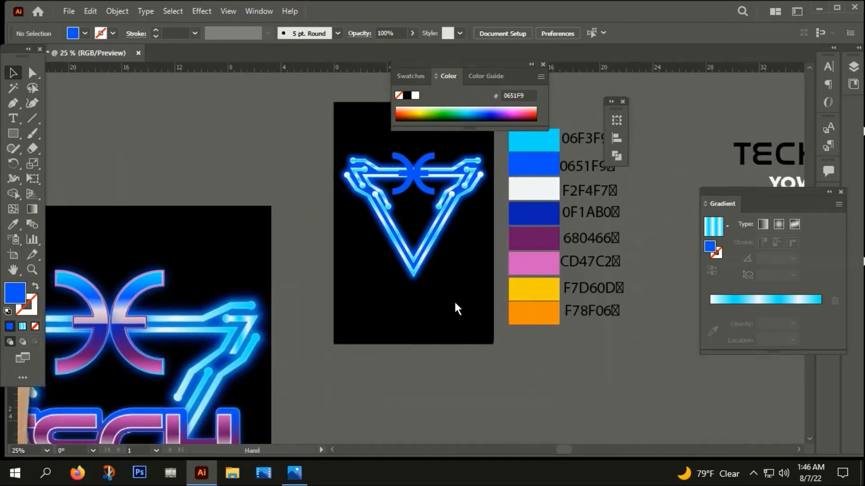
# Step: Fill the arc emblem with the cyan gradient and remove its rightmost stop
pyautogui.click(409, 162)
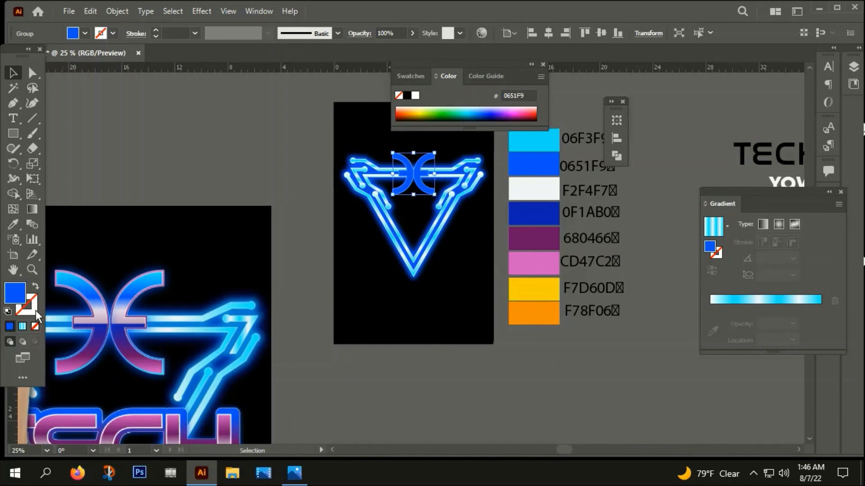
pyautogui.click(23, 328)
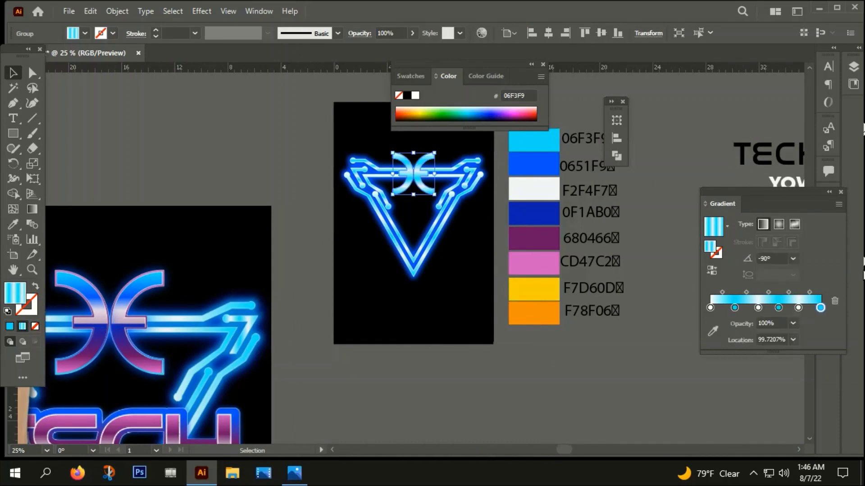
pyautogui.click(834, 301)
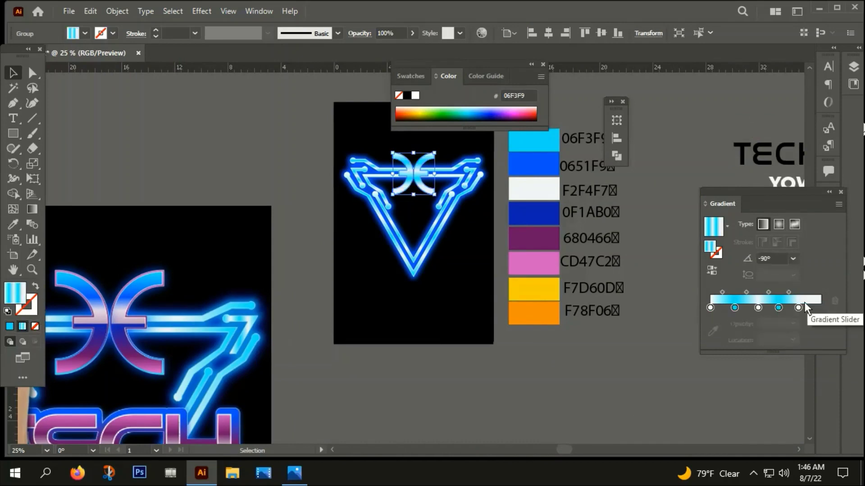
pyautogui.moveTo(804, 306); pyautogui.dragTo(825, 309)
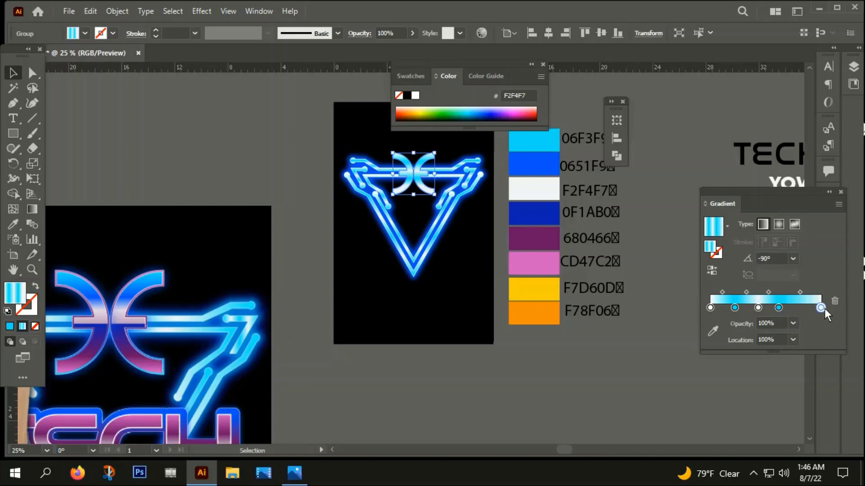
pyautogui.click(710, 308)
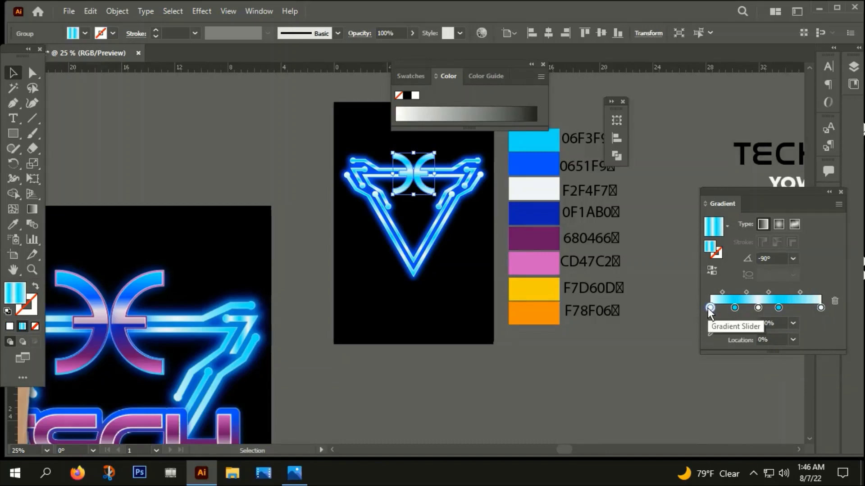
pyautogui.scroll(4, 64, 321)
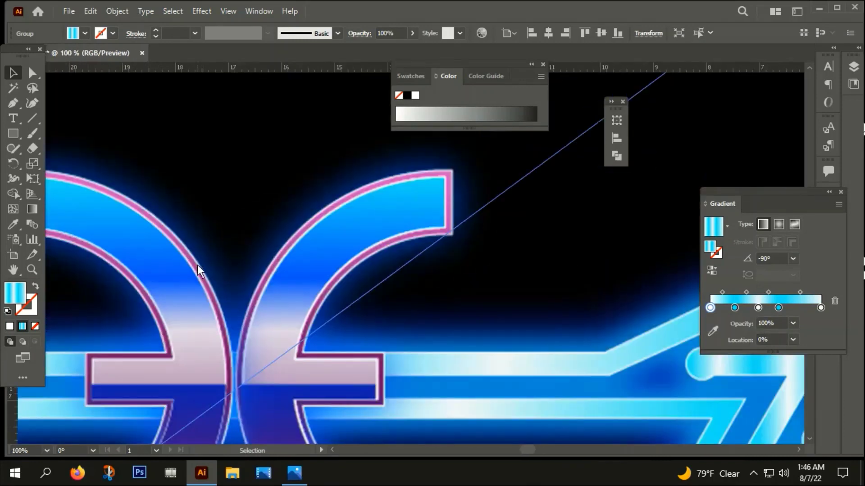
pyautogui.click(182, 288)
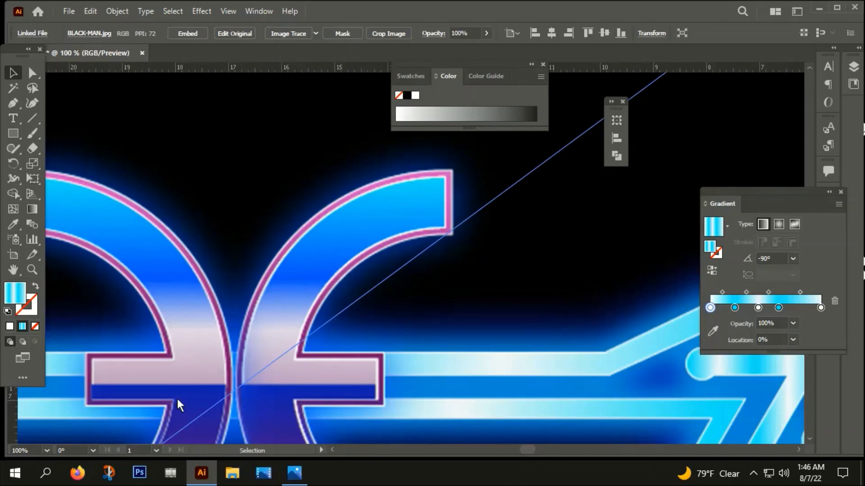
# Step: Strip the extra white and cyan gradient stops, leaving a cyan stop at the right end
pyautogui.scroll(-3, 222, 337)
pyautogui.scroll(-3, 212, 345)
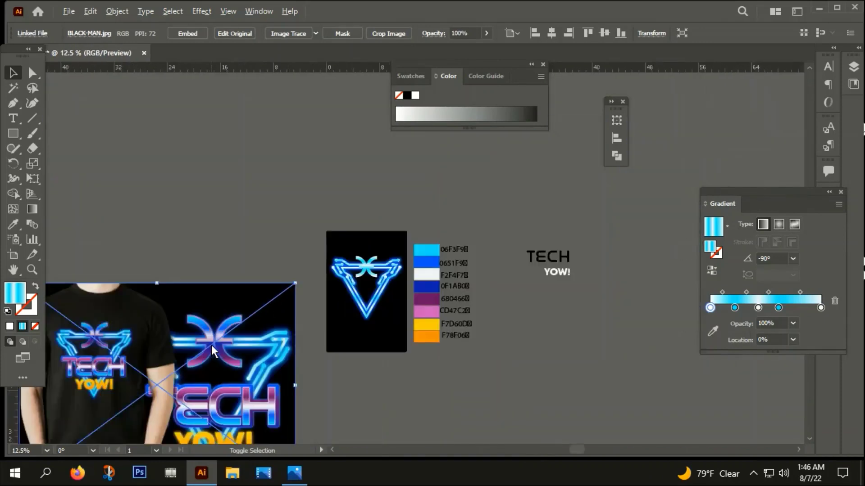
pyautogui.scroll(1, 381, 288)
pyautogui.scroll(2, 367, 271)
pyautogui.scroll(2, 346, 233)
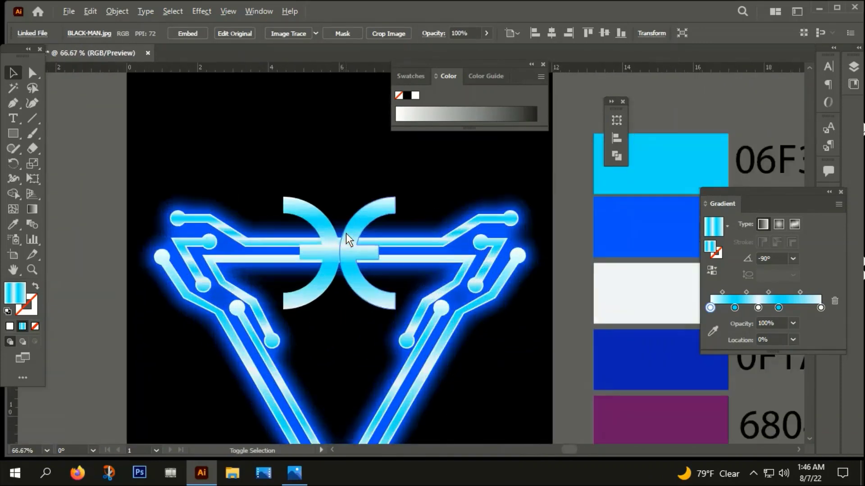
pyautogui.click(325, 231)
pyautogui.scroll(-3, 322, 229)
pyautogui.scroll(-1, 318, 234)
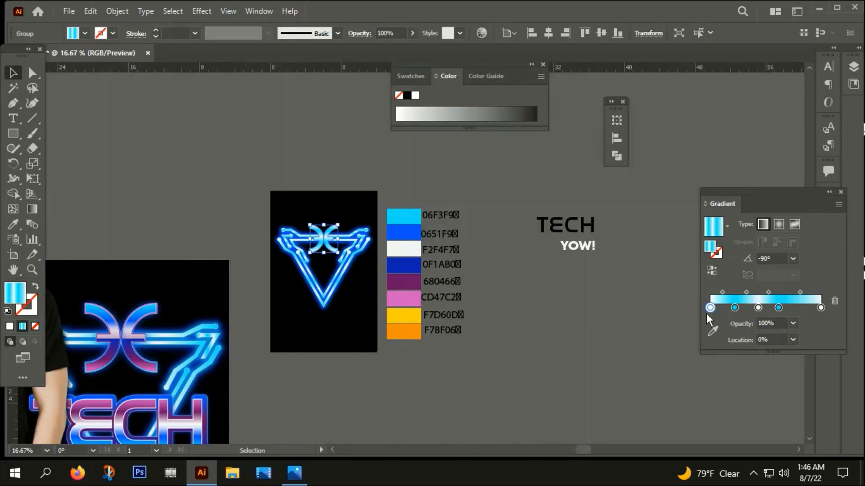
pyautogui.click(820, 307)
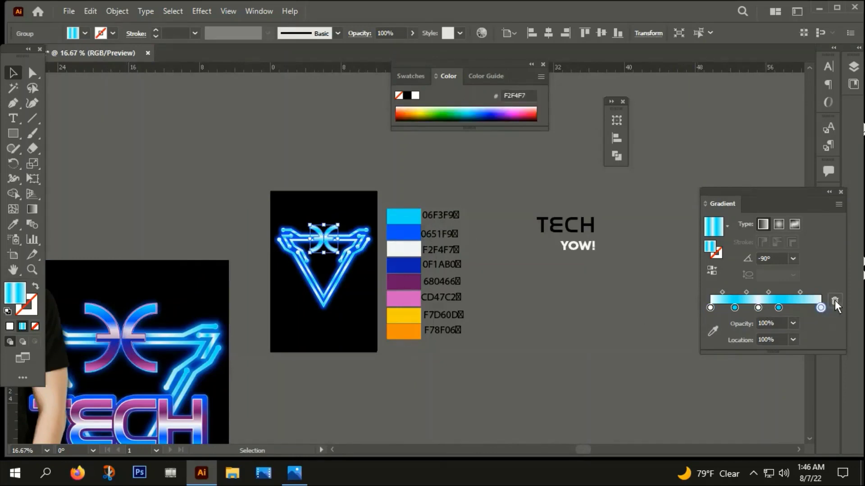
pyautogui.click(834, 301)
pyautogui.click(778, 308)
pyautogui.click(831, 301)
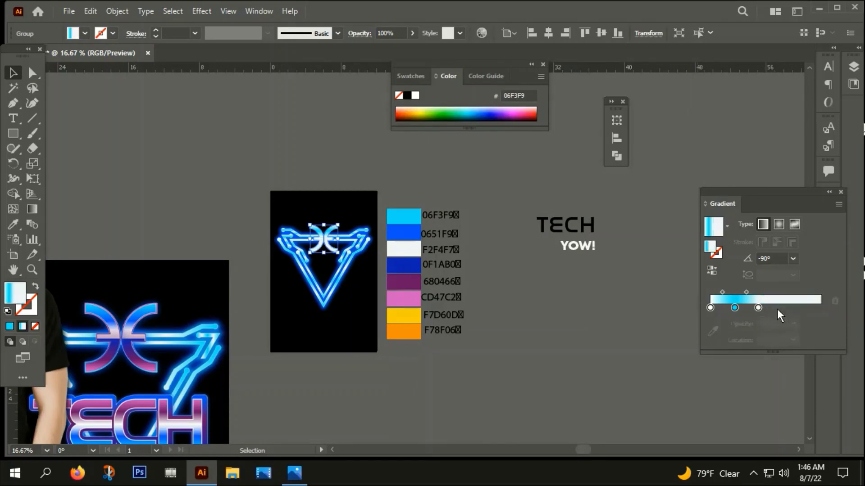
pyautogui.click(759, 307)
pyautogui.click(834, 301)
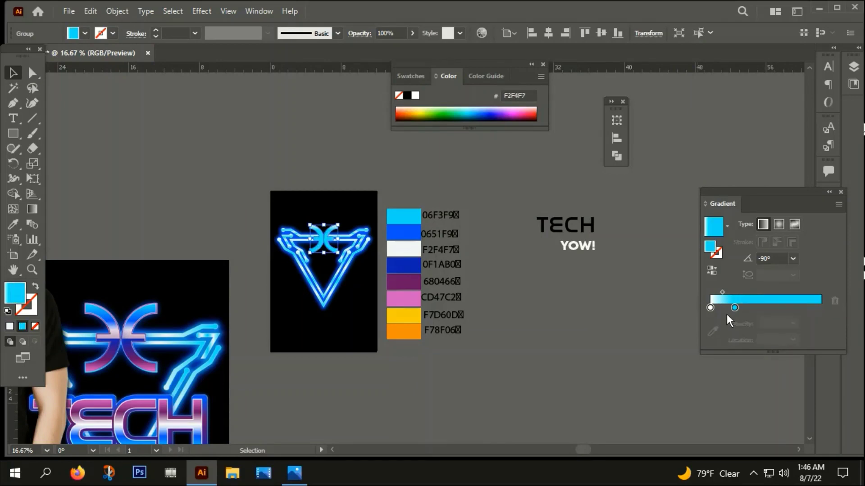
pyautogui.moveTo(735, 307); pyautogui.dragTo(820, 308)
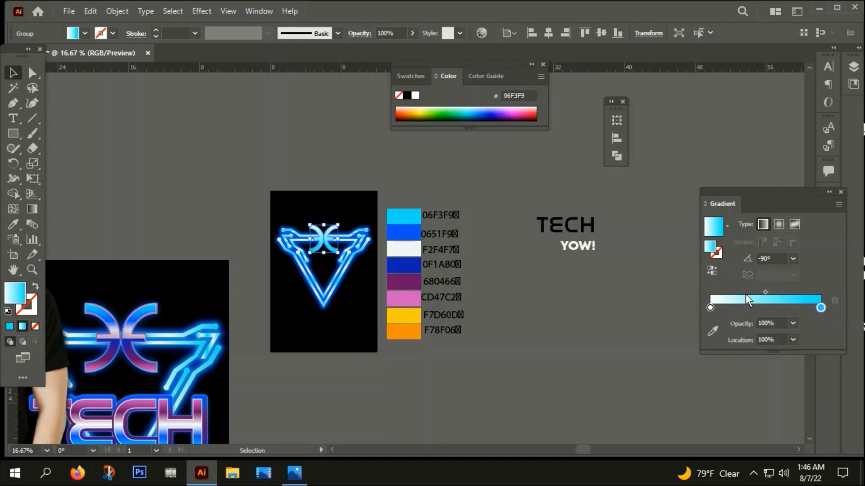
# Step: Set the gradient's left stop to cyan 06F3F9
pyautogui.click(710, 308)
pyautogui.scroll(2, 319, 239)
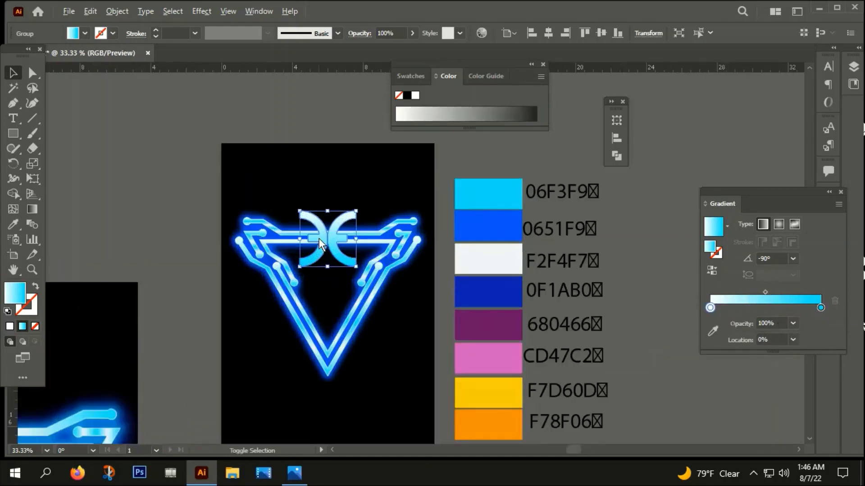
pyautogui.scroll(-2, 322, 239)
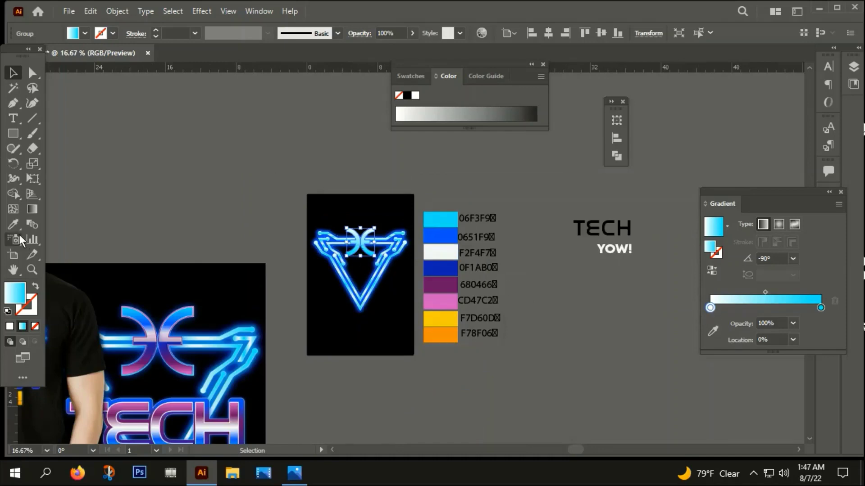
pyautogui.click(14, 223)
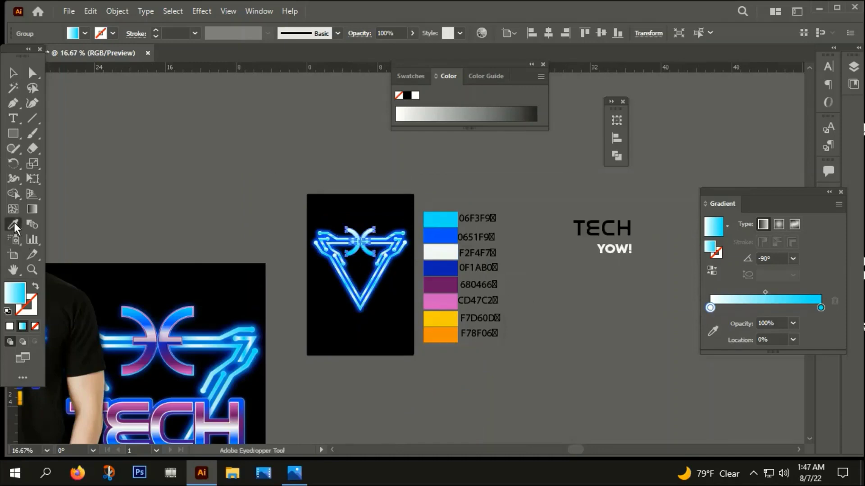
pyautogui.click(443, 219)
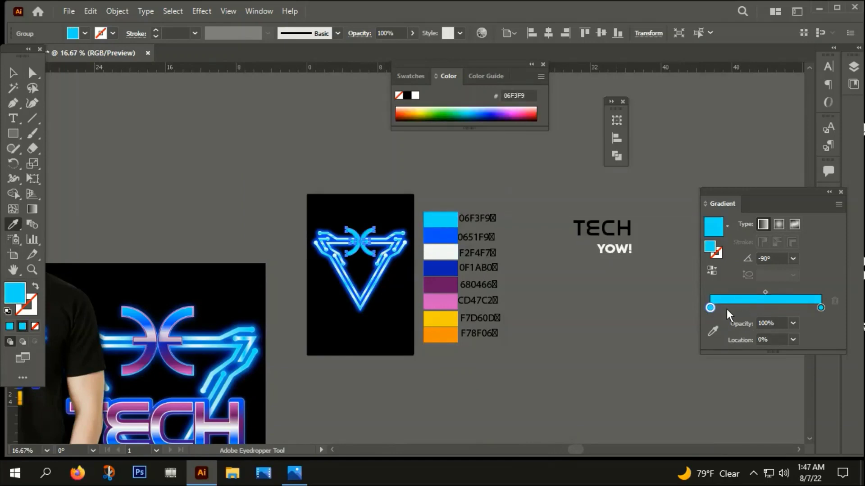
# Step: Add a blue 0651F9 stop near 37% and a white F2F4F7 stop near 62%
pyautogui.moveTo(726, 309); pyautogui.dragTo(751, 307)
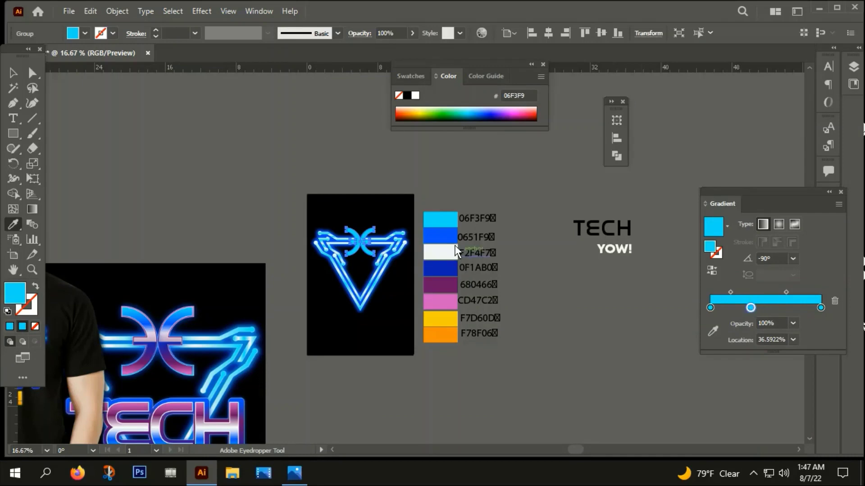
pyautogui.click(446, 236)
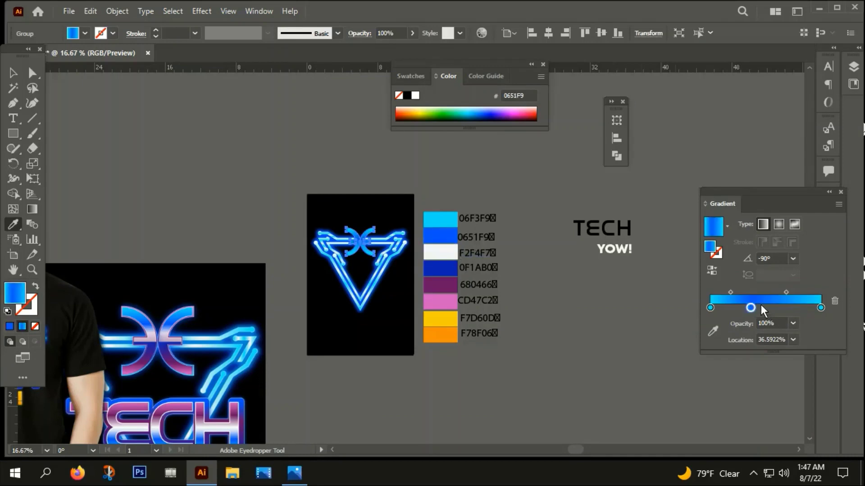
pyautogui.moveTo(766, 308); pyautogui.dragTo(779, 307)
pyautogui.click(438, 255)
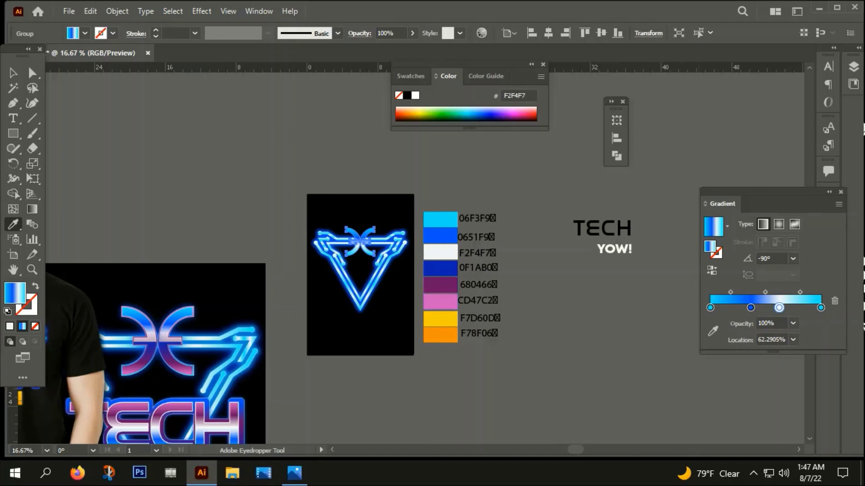
pyautogui.keyDown('alt'); pyautogui.scroll(2, 117, 369); pyautogui.keyUp('alt')
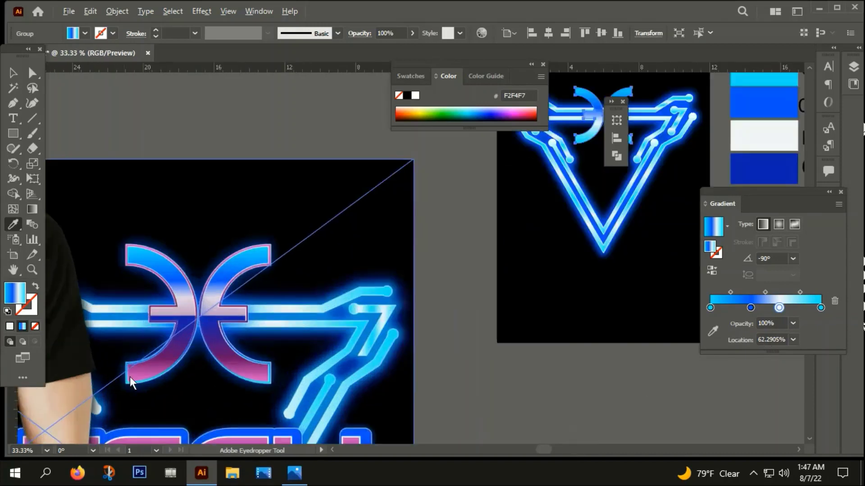
pyautogui.keyDown('alt'); pyautogui.scroll(1, 129, 376); pyautogui.keyUp('alt')
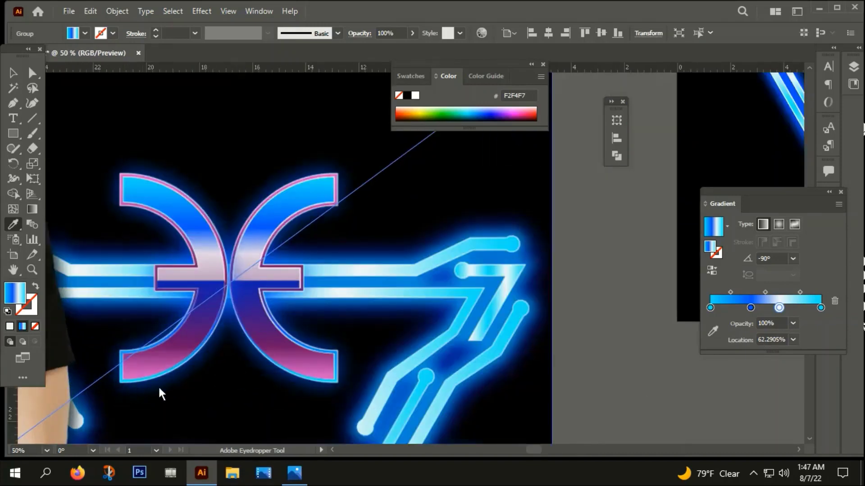
pyautogui.keyDown('alt'); pyautogui.scroll(-4, 155, 382); pyautogui.keyUp('alt')
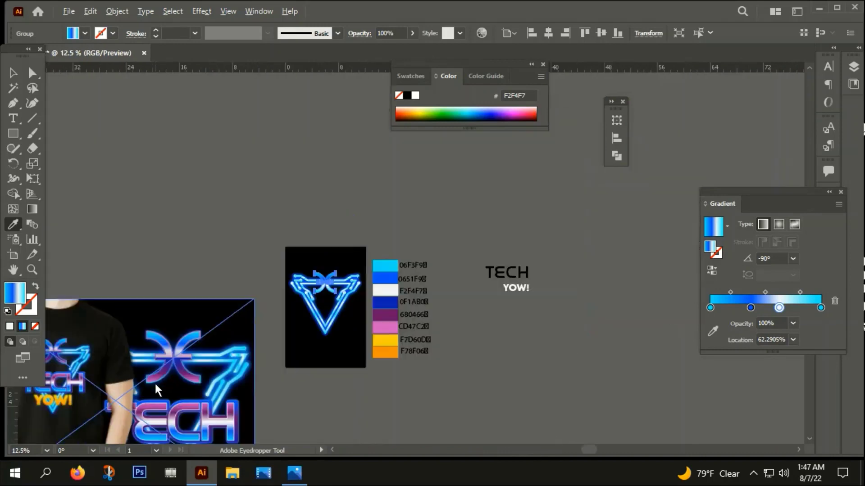
pyautogui.click(821, 308)
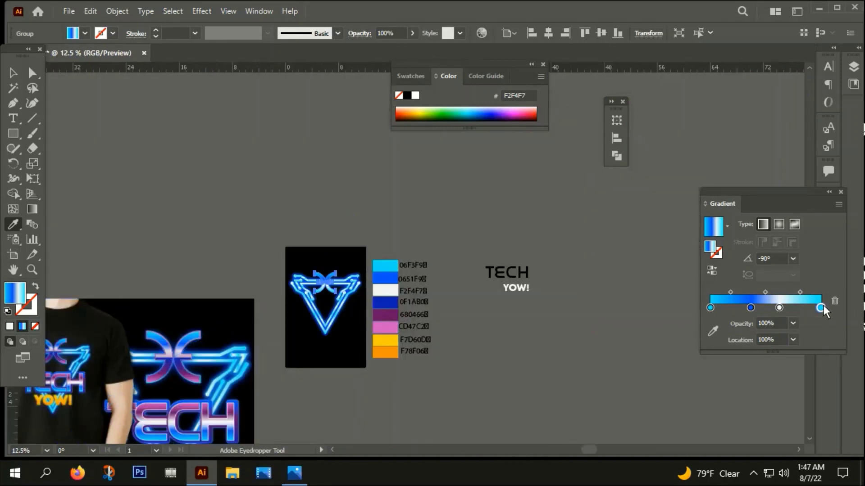
# Step: Colour the last gradient stop purple 680466 and reverse the gradient so purple is on top
pyautogui.keyDown('shift'); pyautogui.click(393, 316); pyautogui.keyUp('shift')
pyautogui.keyDown('alt'); pyautogui.scroll(2, 321, 297); pyautogui.keyUp('alt')
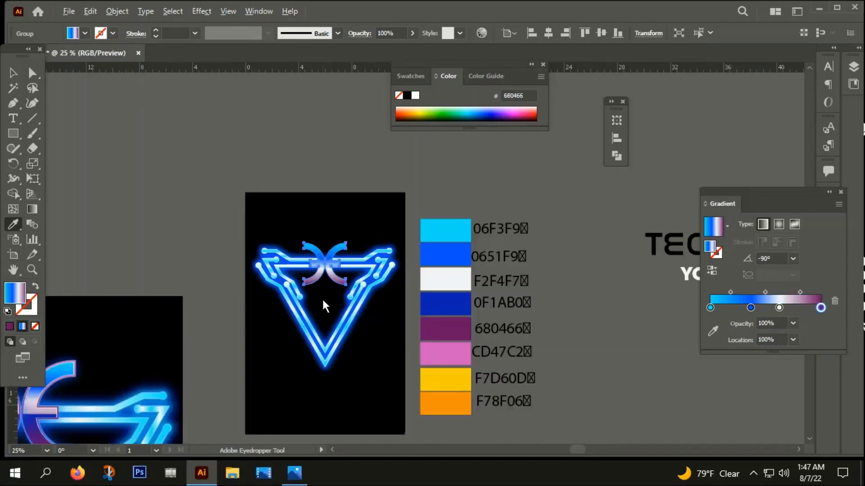
pyautogui.keyDown('alt'); pyautogui.scroll(1, 321, 298); pyautogui.keyUp('alt')
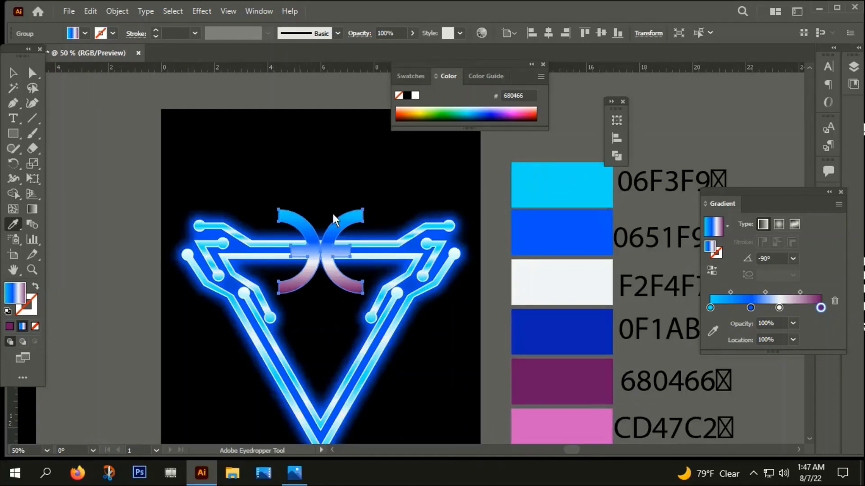
pyautogui.scroll(-5, 491, 291)
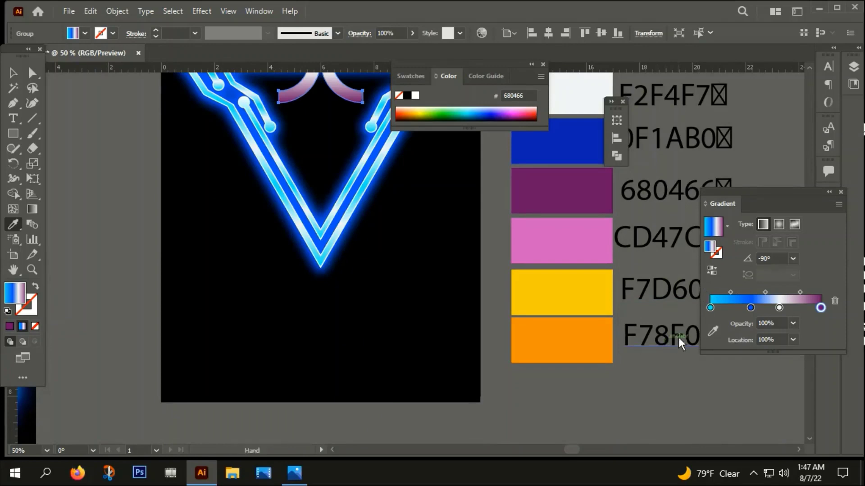
pyautogui.scroll(2, 679, 337)
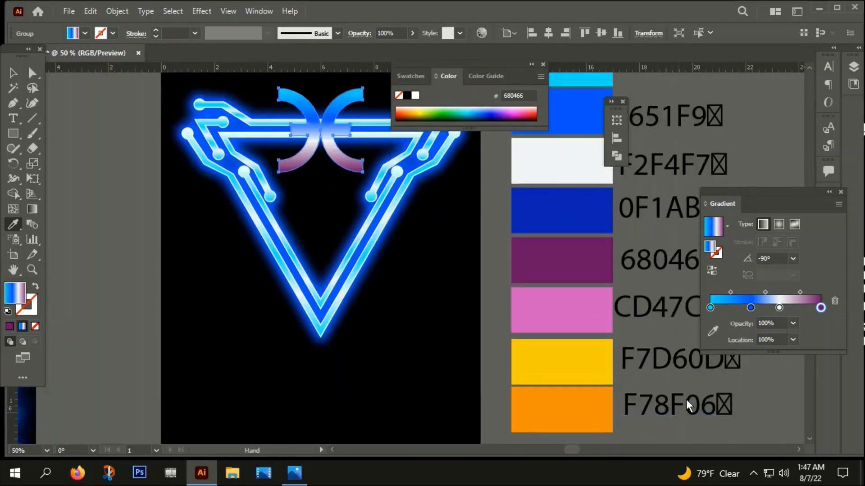
pyautogui.click(714, 272)
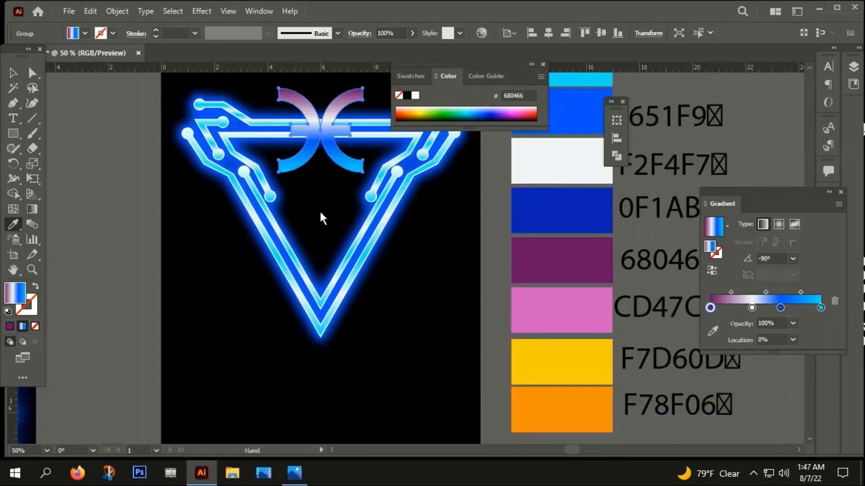
pyautogui.moveTo(319, 214); pyautogui.dragTo(321, 264)
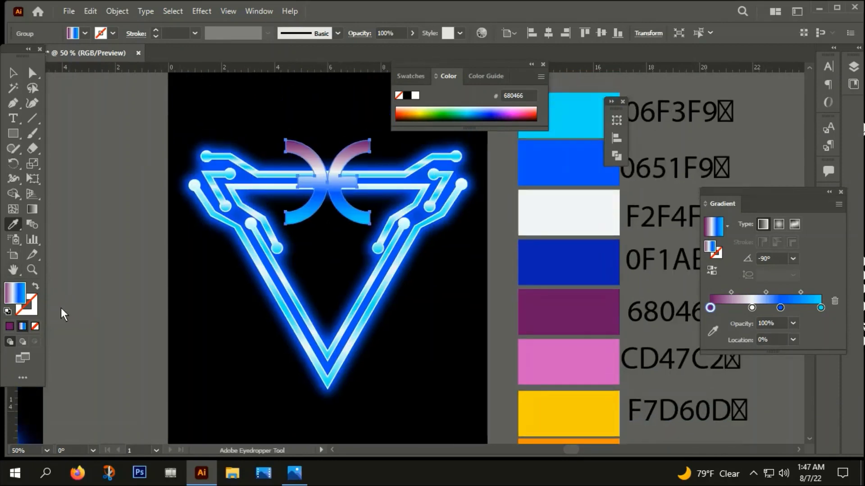
# Step: Give the emblem a light F4F6F9 outline and raise its weight to 2 pt
pyautogui.doubleClick(33, 315)
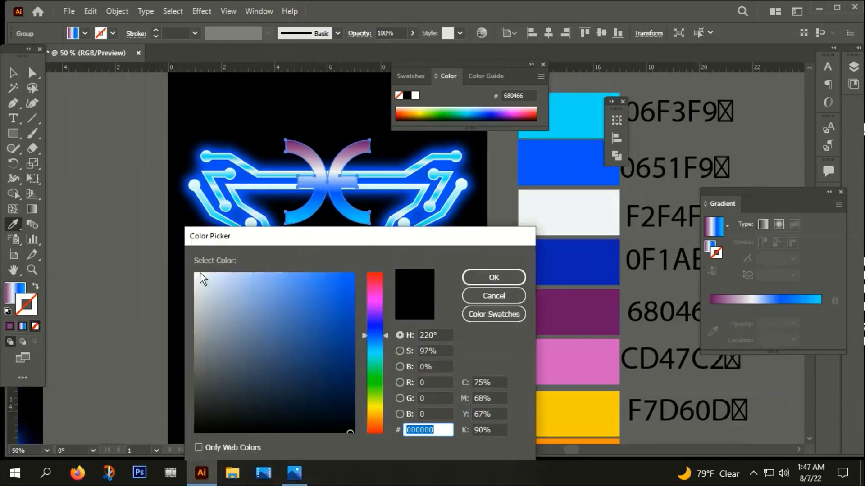
pyautogui.write('F4F6F9')
pyautogui.click(481, 275)
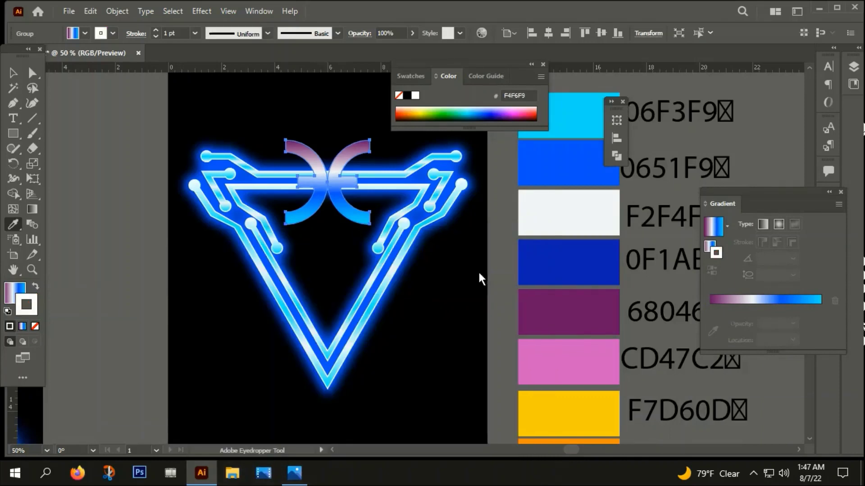
pyautogui.click(13, 72)
pyautogui.click(80, 134)
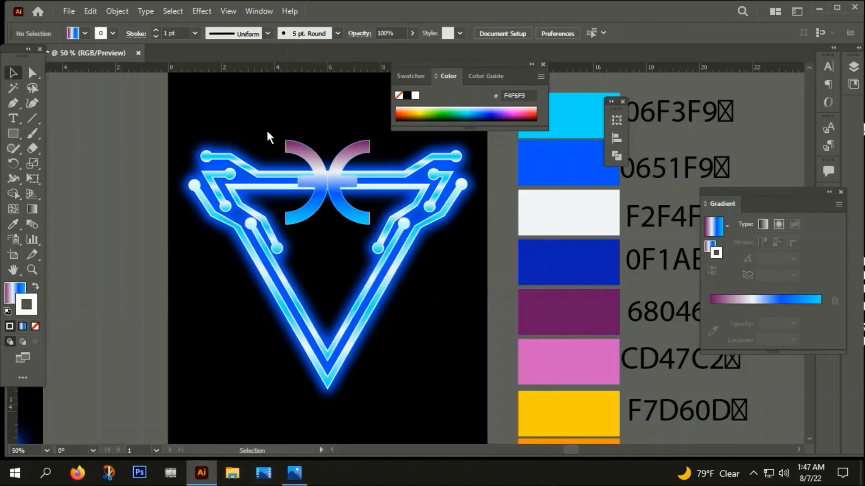
pyautogui.click(292, 151)
pyautogui.click(156, 30)
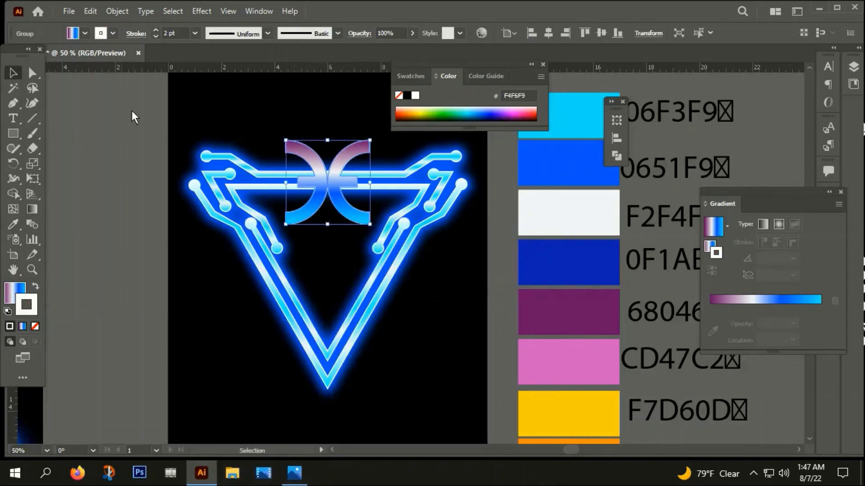
pyautogui.click(117, 118)
# Step: Thin the emblem's outline by entering .56 as the stroke weight
pyautogui.keyDown('alt'); pyautogui.scroll(2, 310, 159); pyautogui.keyUp('alt')
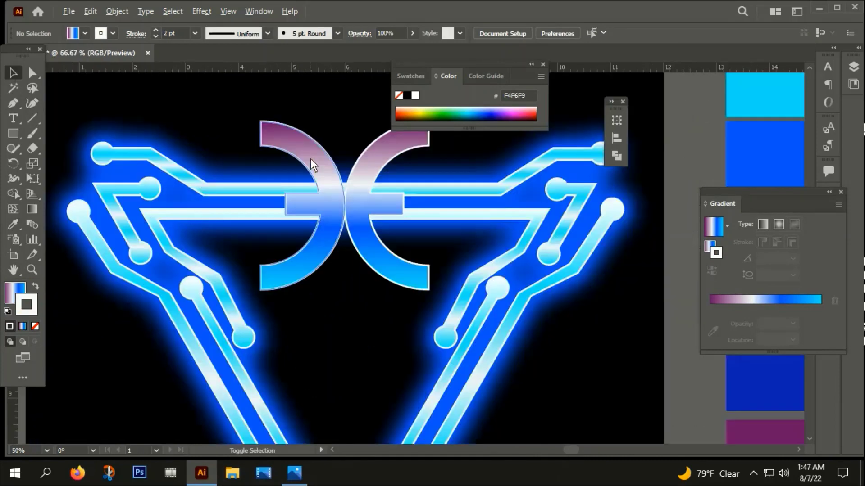
pyautogui.keyDown('alt'); pyautogui.scroll(3, 310, 155); pyautogui.keyUp('alt')
pyautogui.click(310, 156)
pyautogui.click(170, 34)
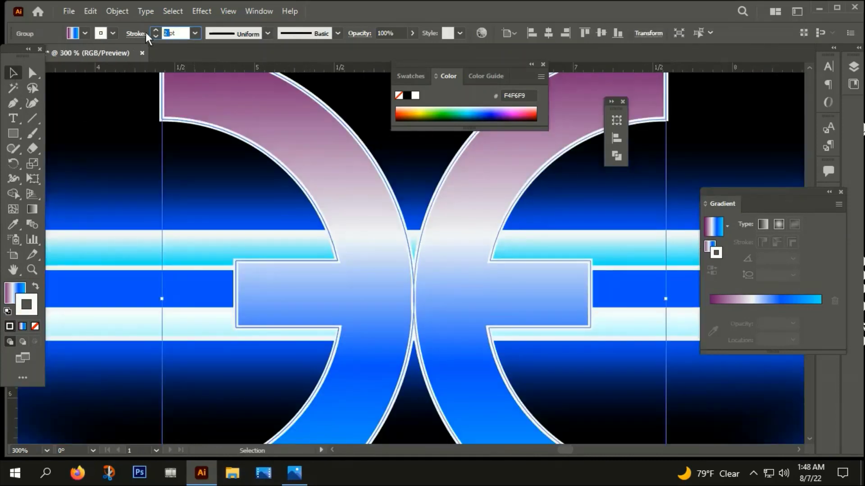
pyautogui.write('.56')
pyautogui.click(365, 102)
pyautogui.keyDown('alt'); pyautogui.scroll(-2, 296, 187); pyautogui.keyUp('alt')
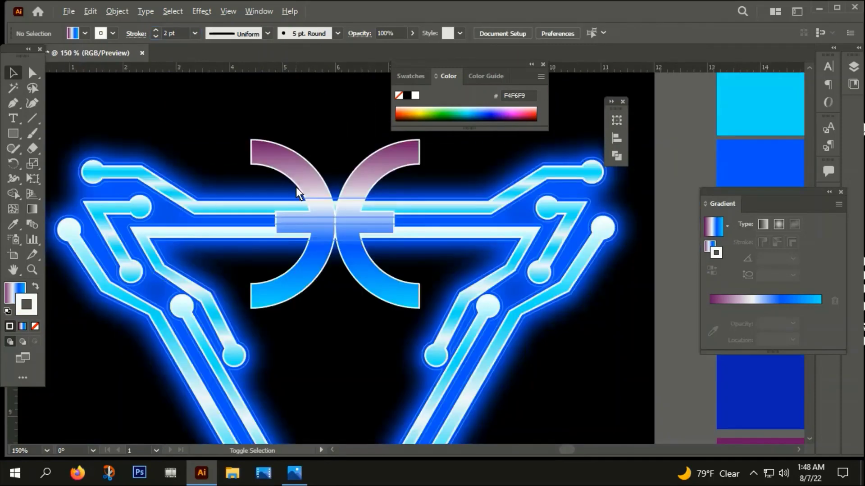
pyautogui.keyDown('alt'); pyautogui.scroll(-2, 296, 188); pyautogui.keyUp('alt')
pyautogui.click(300, 178)
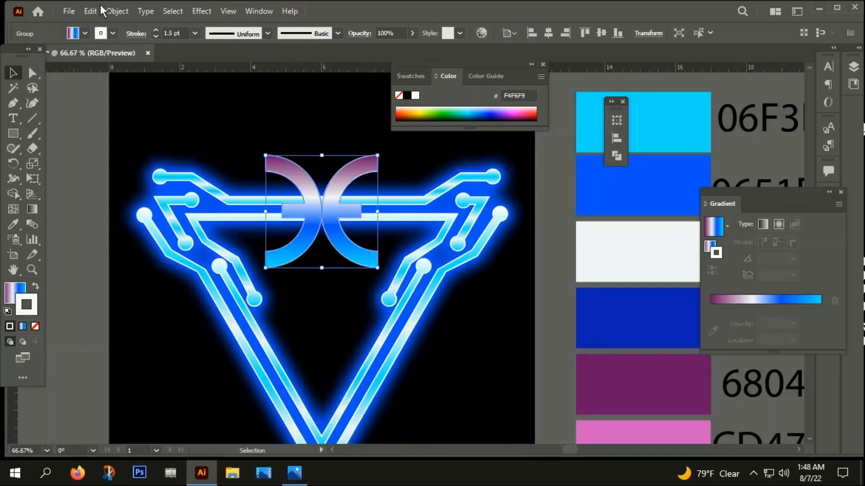
# Step: Add a -5px Offset Path inset with round joins inside the emblem
pyautogui.click(117, 11)
pyautogui.moveTo(163, 306)
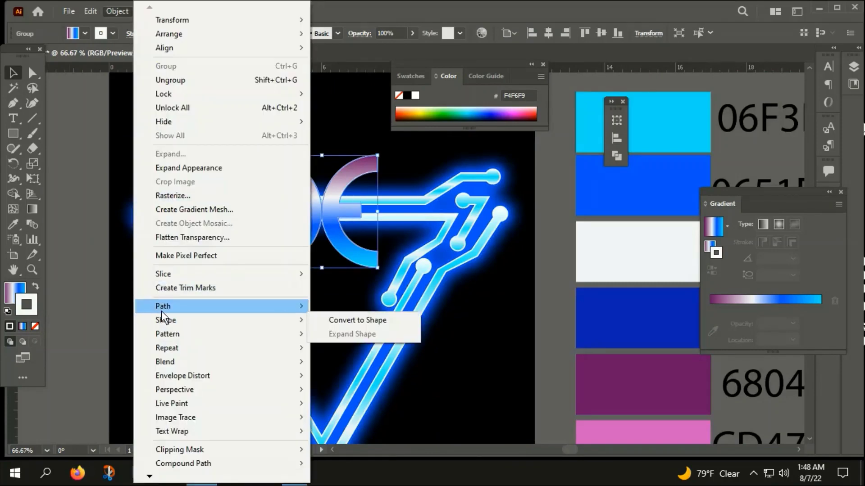
pyautogui.click(377, 351)
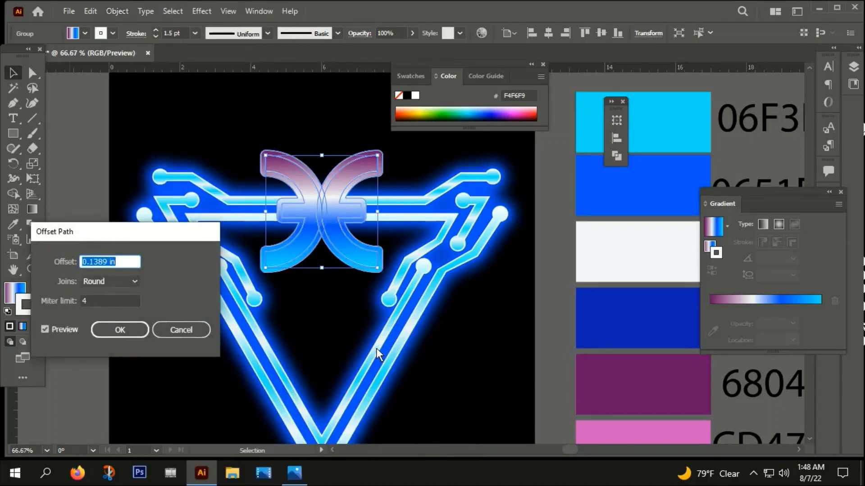
pyautogui.write('-')
pyautogui.write('3')
pyautogui.write('px')
pyautogui.click(45, 330)
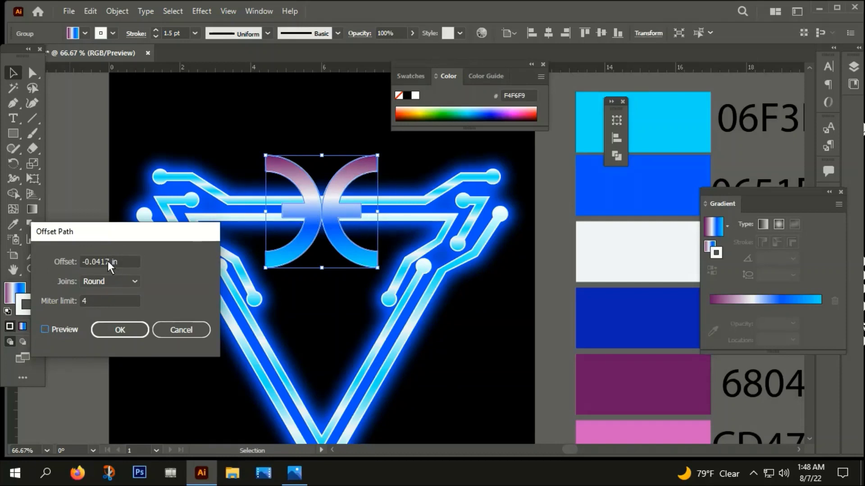
pyautogui.moveTo(111, 262); pyautogui.dragTo(13, 266)
pyautogui.write('-')
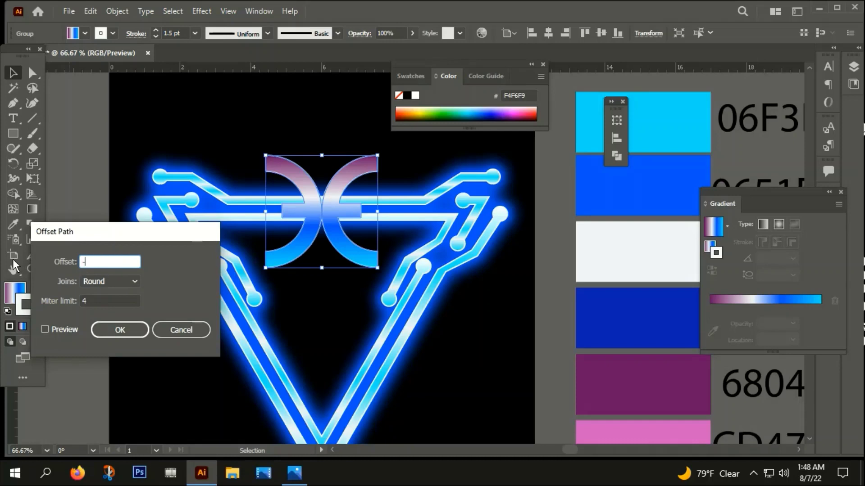
pyautogui.write('5px')
pyautogui.click(44, 329)
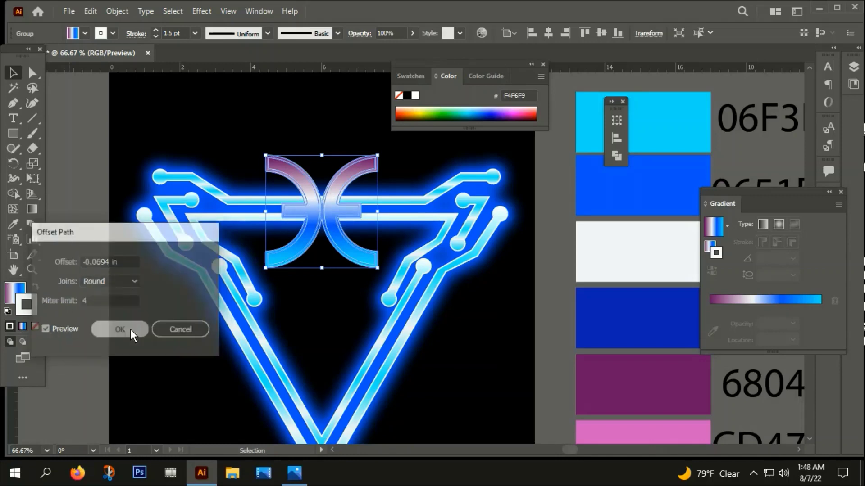
pyautogui.click(130, 329)
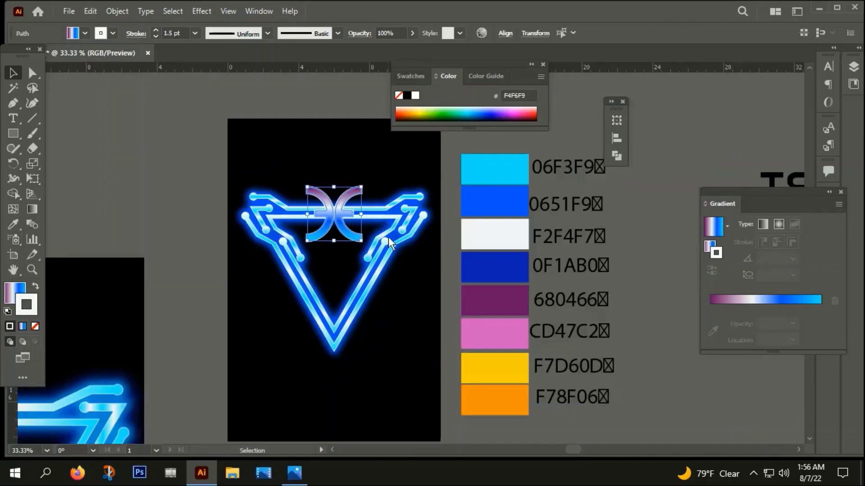
# Step: Color the first gradient stops cyan 06F3F9, blue 0651F9 at ~24%, and white F2F4F7 at ~42%
pyautogui.scroll(1, 379, 237)
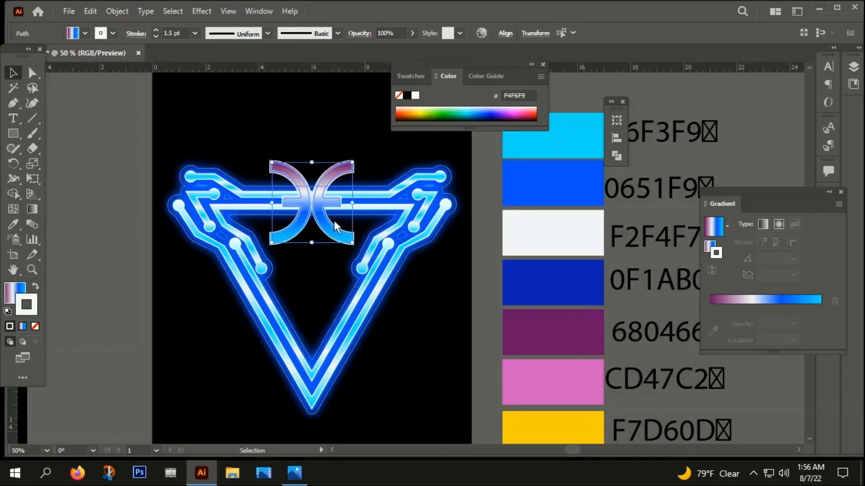
pyautogui.scroll(-1, 312, 238)
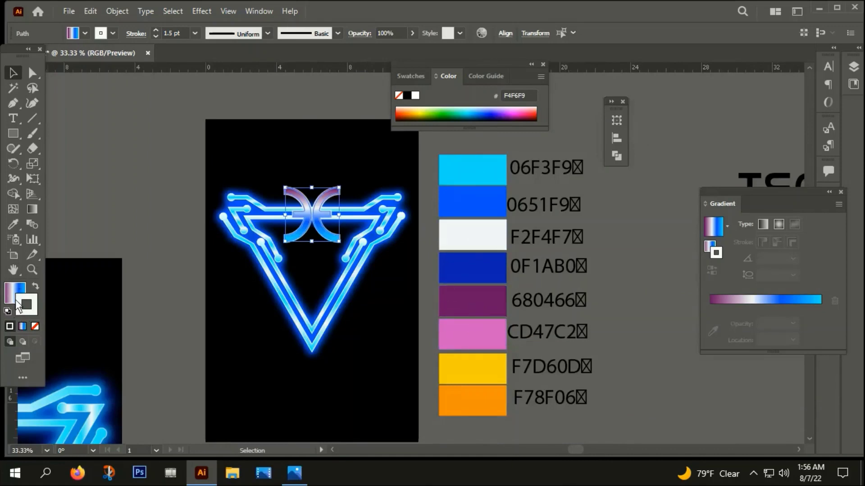
pyautogui.click(15, 287)
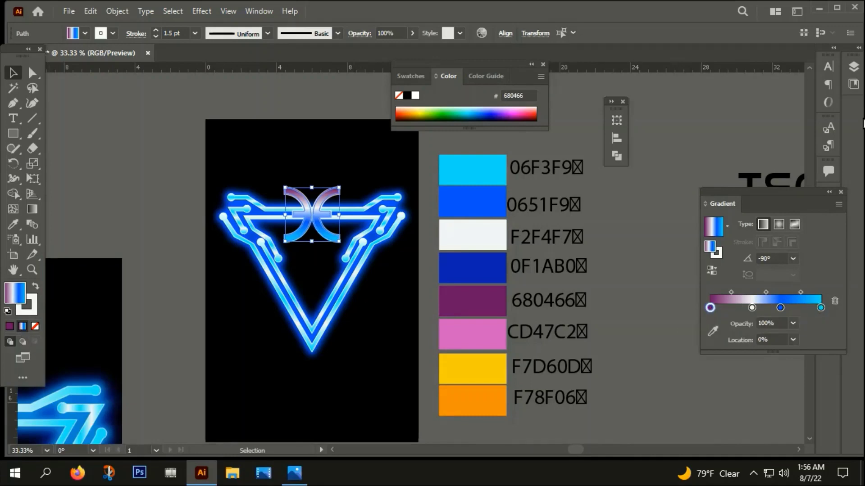
pyautogui.click(13, 225)
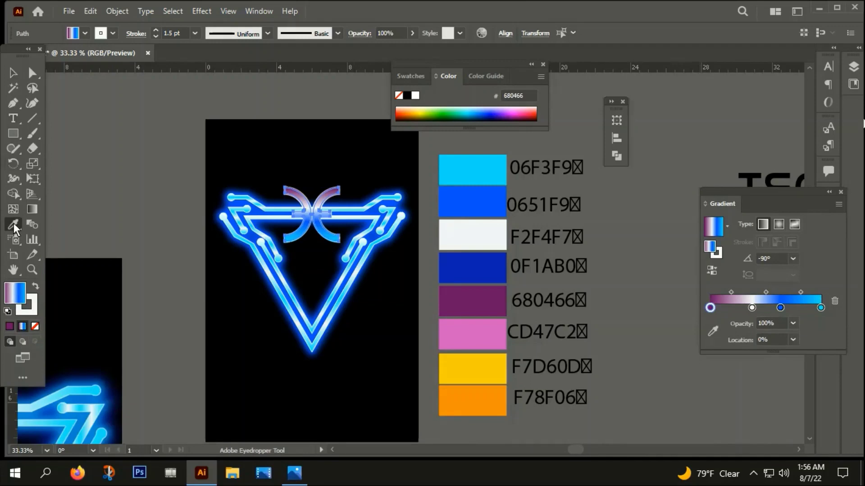
pyautogui.keyDown('shift'); pyautogui.click(460, 171); pyautogui.keyUp('shift')
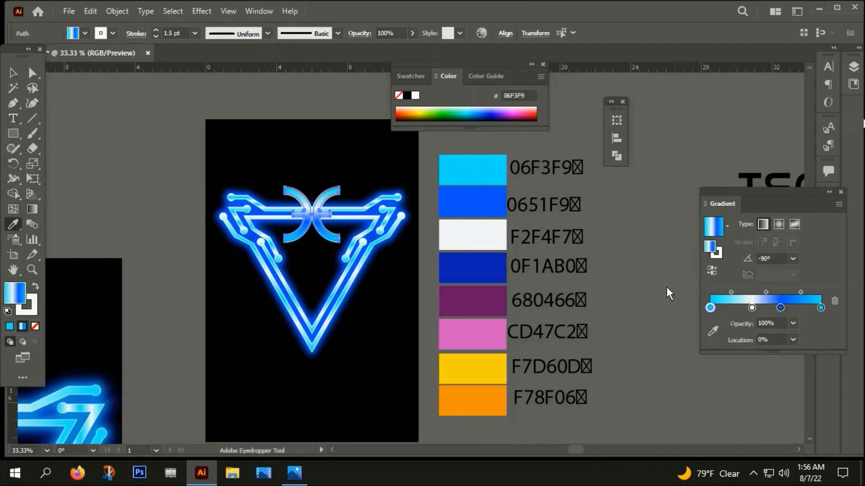
pyautogui.moveTo(755, 307); pyautogui.dragTo(742, 306)
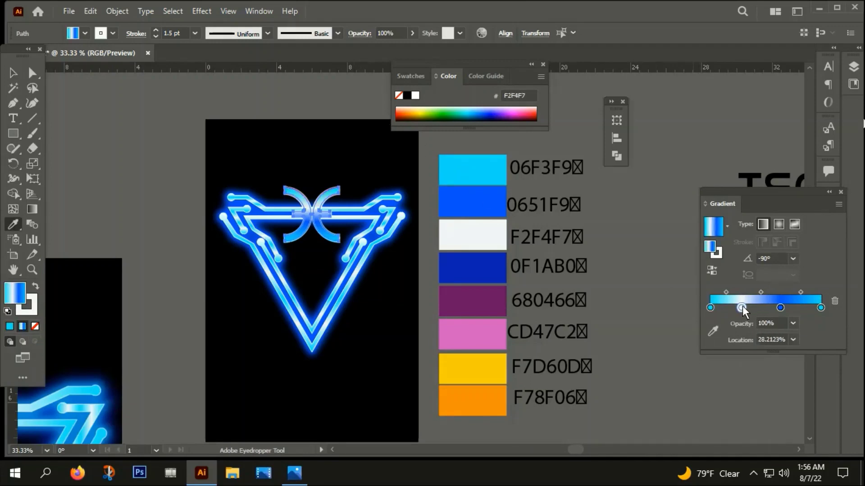
pyautogui.keyDown('shift'); pyautogui.click(477, 201); pyautogui.keyUp('shift')
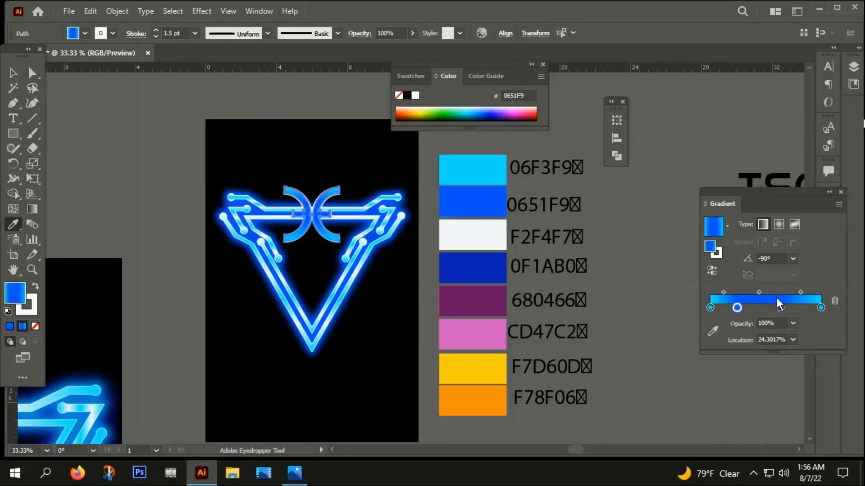
pyautogui.moveTo(780, 308); pyautogui.dragTo(756, 308)
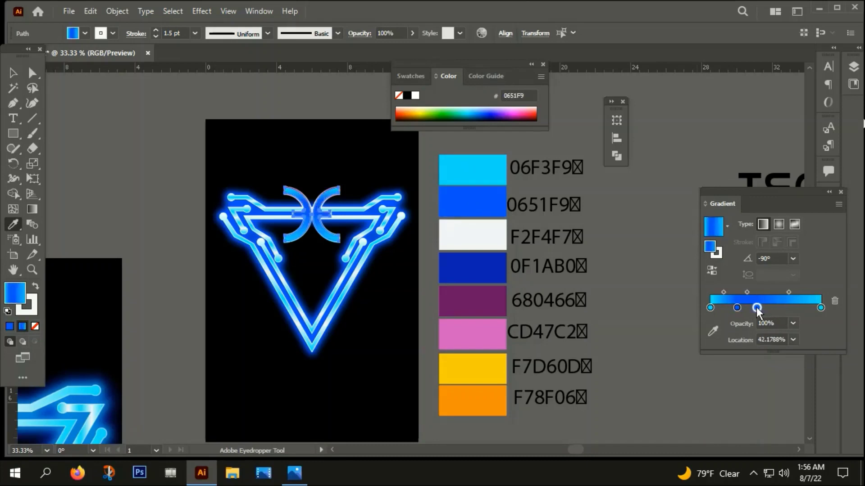
pyautogui.keyDown('shift'); pyautogui.click(476, 241); pyautogui.keyUp('shift')
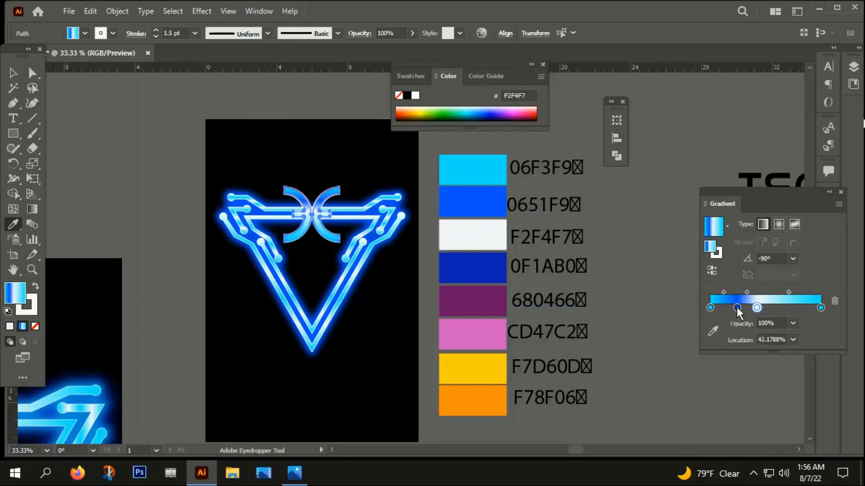
# Step: Add gradient stops dark blue 0F1AB0 at ~75% and purple 680466 near 90%, with the last stop pink CD47C2
pyautogui.moveTo(736, 308); pyautogui.dragTo(775, 307)
pyautogui.click(757, 308)
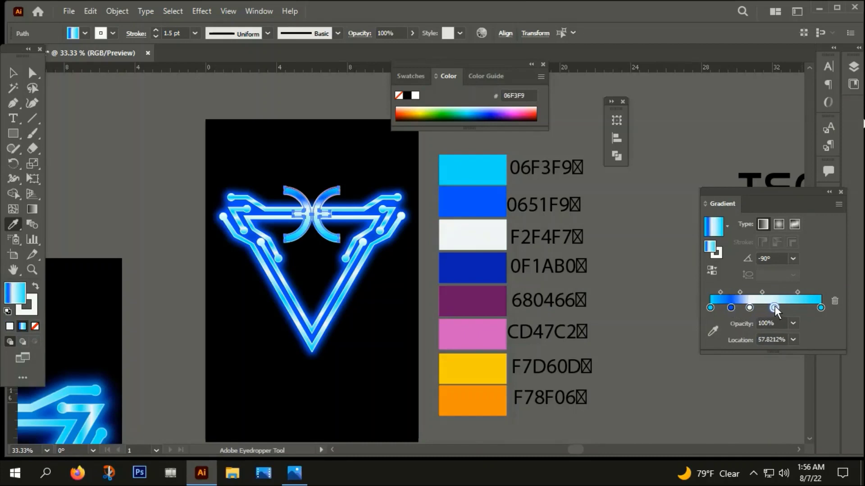
pyautogui.click(484, 230)
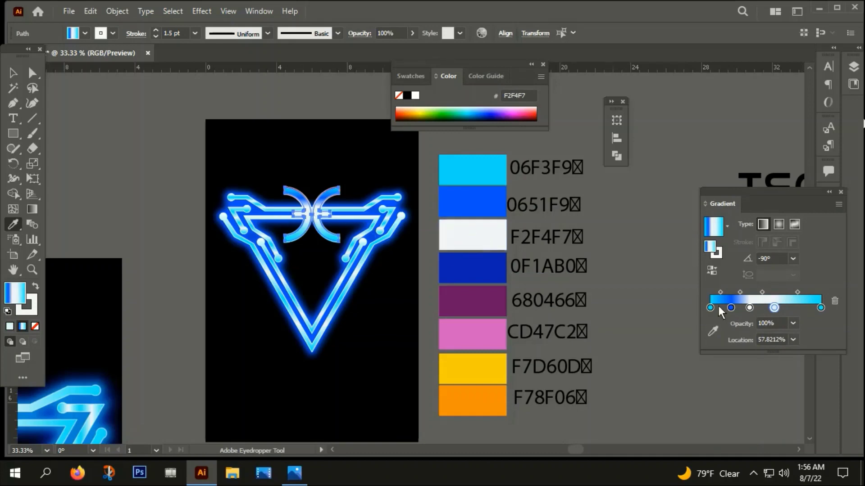
pyautogui.moveTo(783, 308); pyautogui.dragTo(794, 307)
pyautogui.click(476, 265)
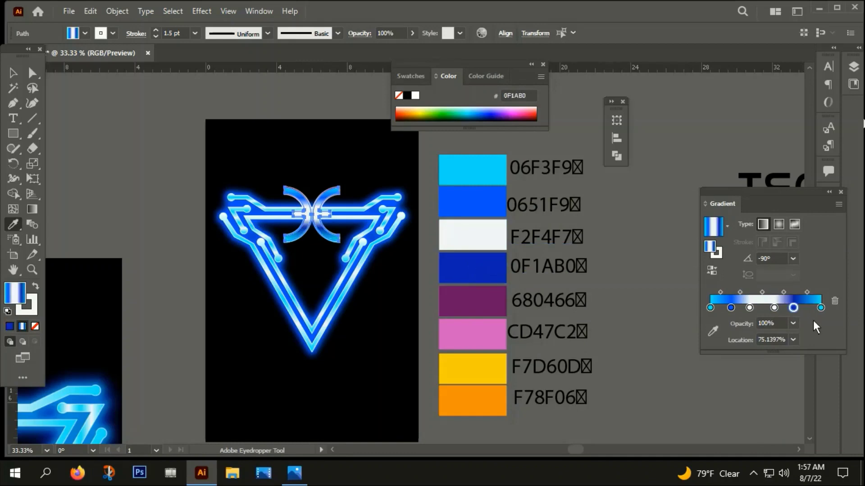
pyautogui.moveTo(805, 308); pyautogui.dragTo(805, 308)
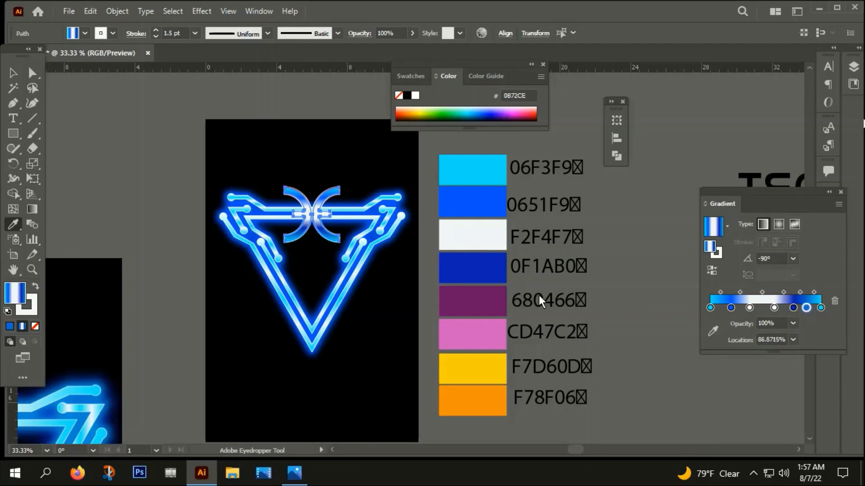
pyautogui.click(471, 299)
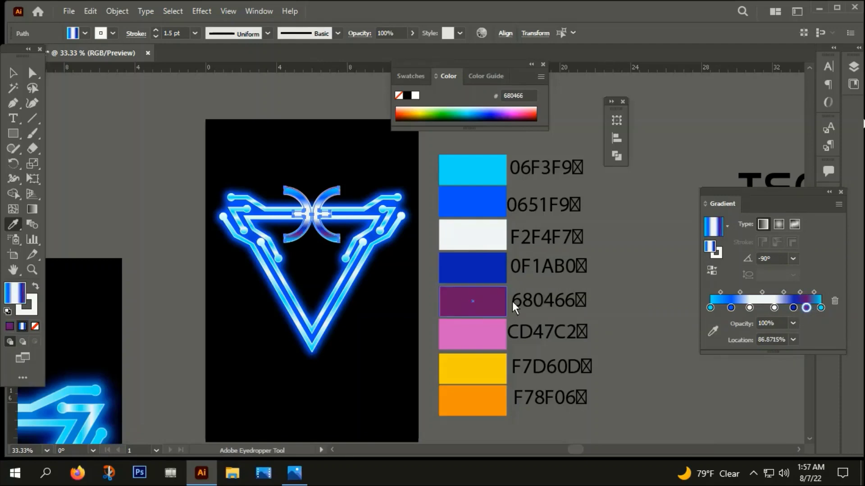
pyautogui.click(820, 307)
pyautogui.click(475, 337)
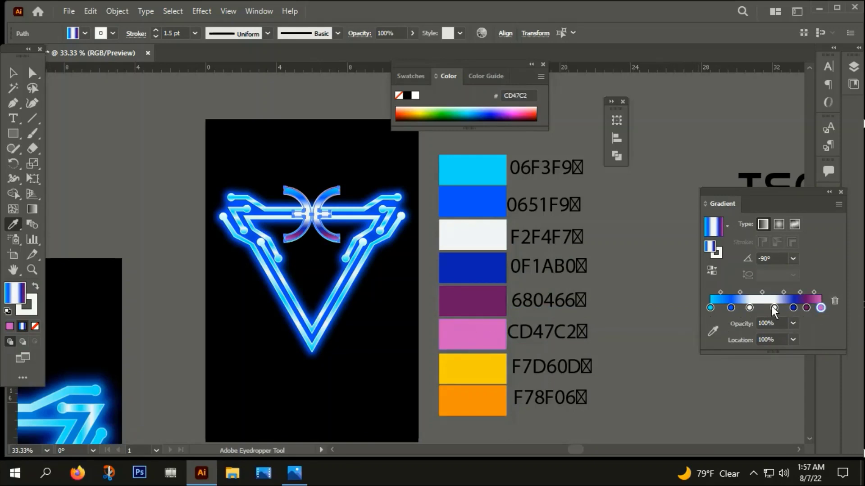
# Step: Rearrange the stops: remove the pink stop, shift white and dark blue left, and add a pink CD47C2 end stop
pyautogui.moveTo(820, 308); pyautogui.dragTo(785, 308)
pyautogui.click(834, 300)
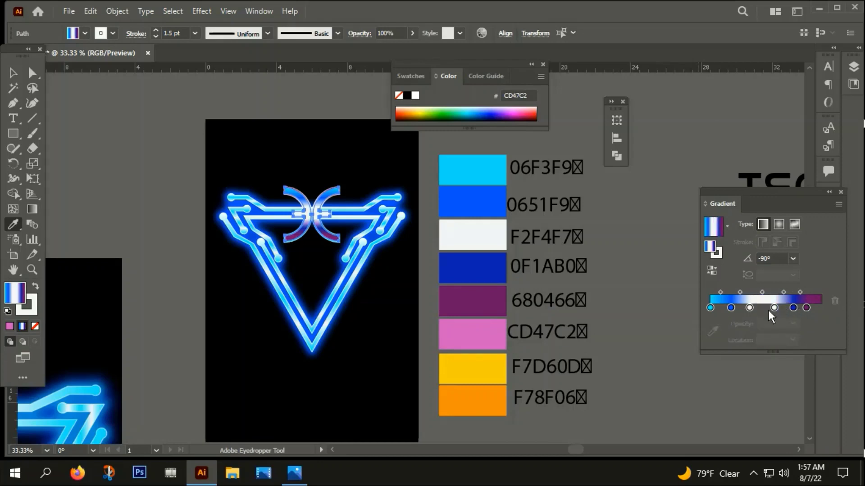
pyautogui.click(775, 308)
pyautogui.moveTo(776, 307); pyautogui.dragTo(802, 308)
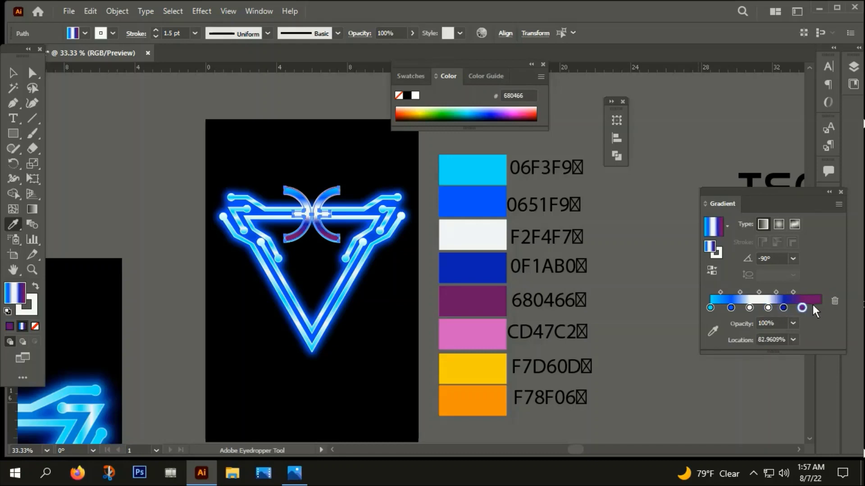
pyautogui.moveTo(810, 307); pyautogui.dragTo(823, 307)
pyautogui.click(490, 340)
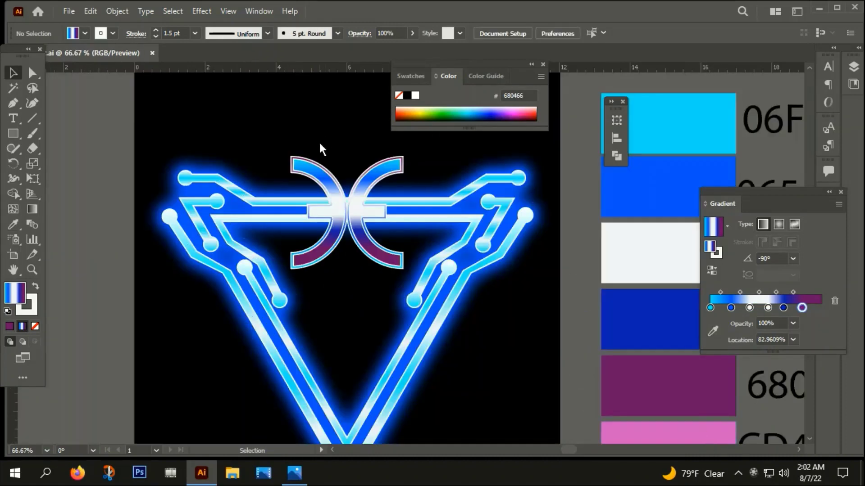
pyautogui.click(543, 64)
pyautogui.scroll(-1, 334, 135)
pyautogui.moveTo(496, 339); pyautogui.dragTo(507, 330)
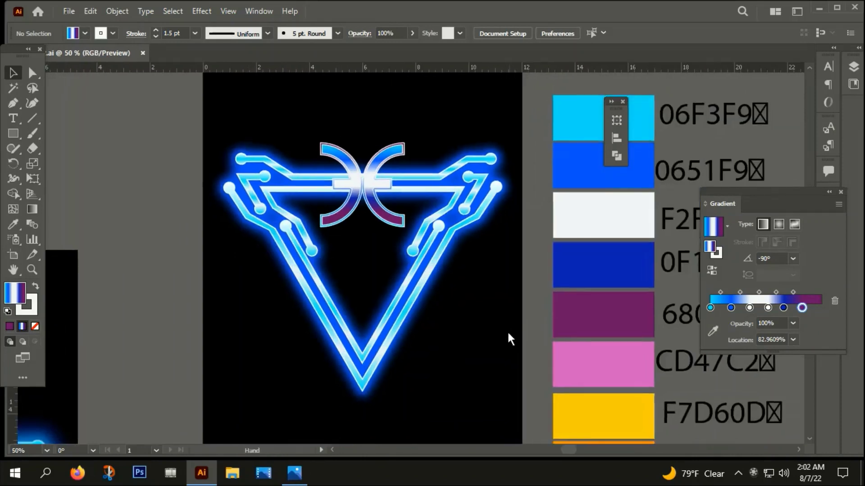
# Step: Ungroup the arc emblem and draw a horizontal line along the crossbar
pyautogui.click(380, 158)
pyautogui.rightClick(380, 157)
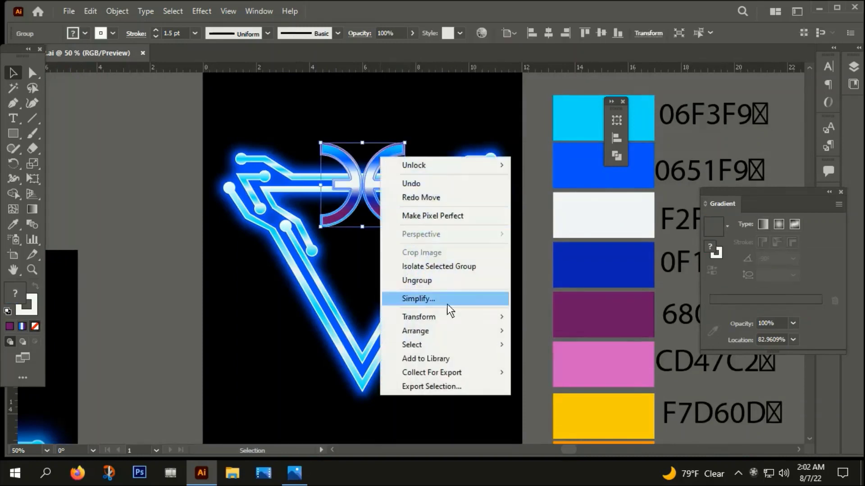
pyautogui.click(423, 282)
pyautogui.hotkey('ctrl', '1')
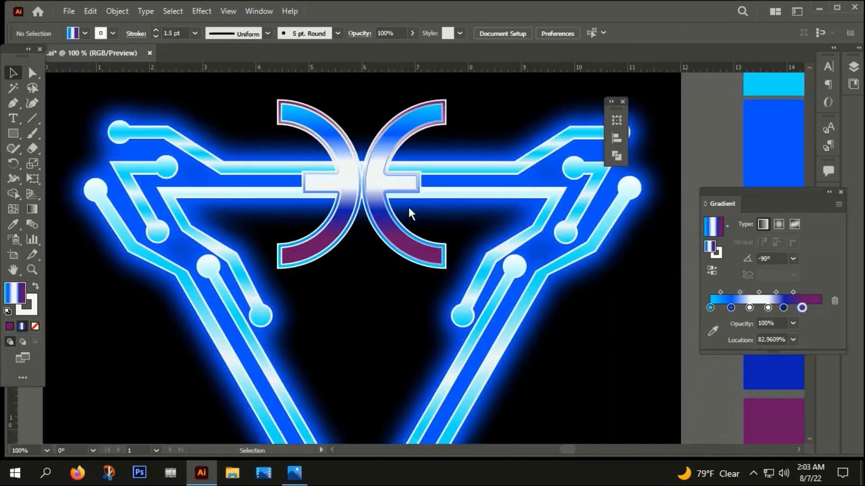
pyautogui.click(31, 119)
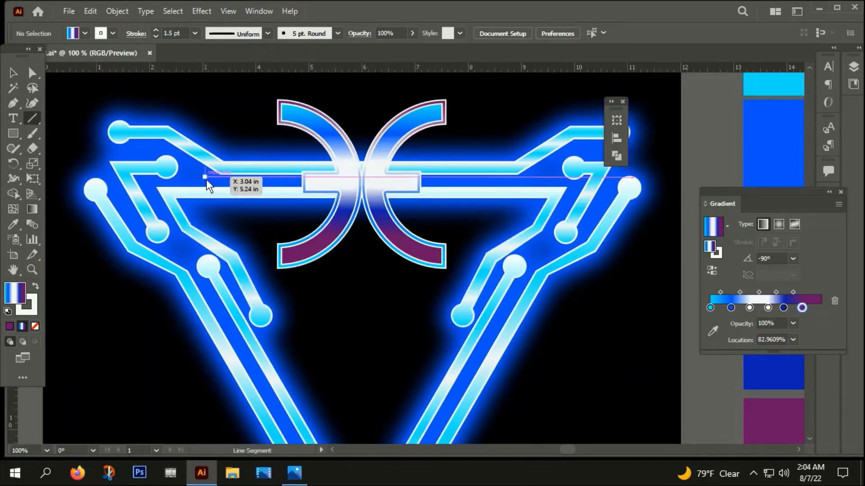
pyautogui.moveTo(205, 183); pyautogui.dragTo(588, 217)
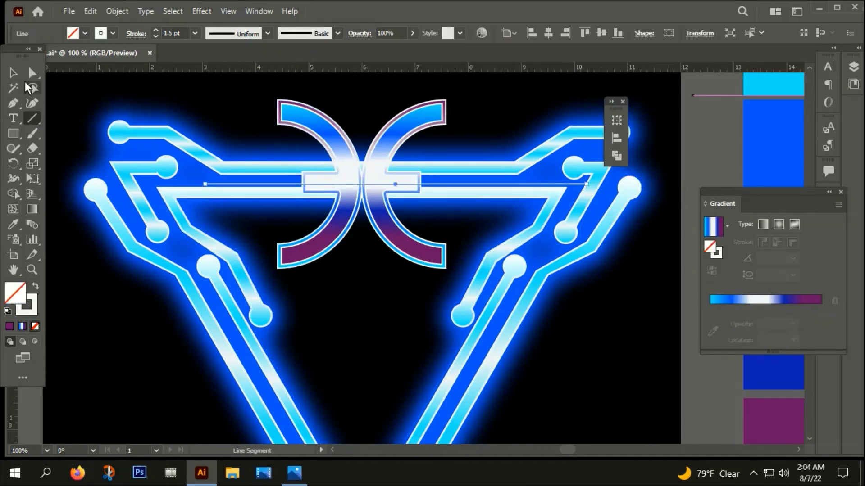
pyautogui.press('v')
# Step: Select the right arc together with the horizontal line
pyautogui.click(644, 289)
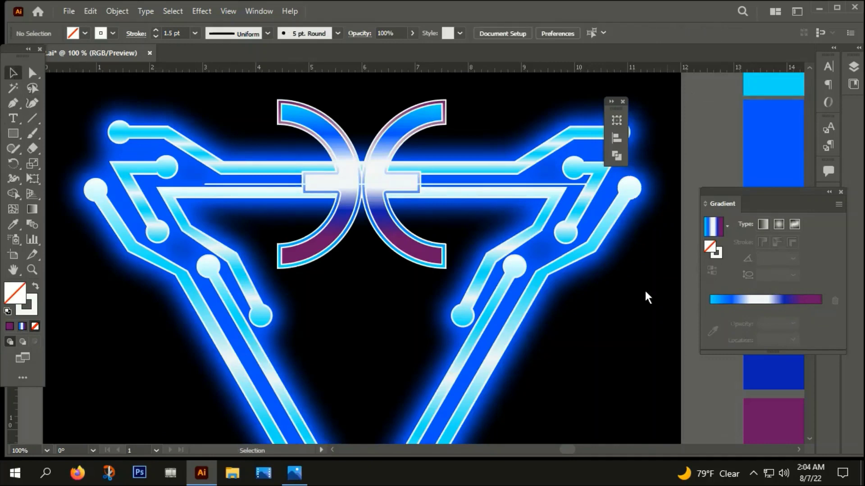
pyautogui.click(469, 183)
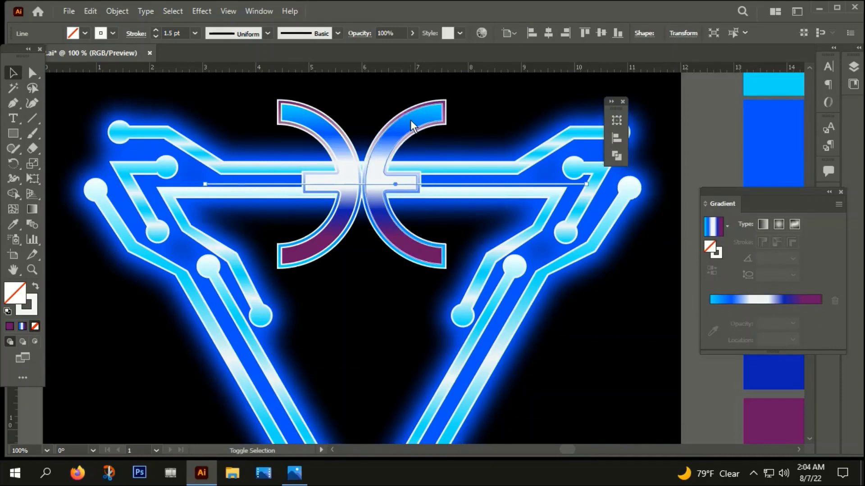
pyautogui.keyDown('shift'); pyautogui.click(410, 120); pyautogui.keyUp('shift')
pyautogui.click(701, 116)
pyautogui.click(425, 119)
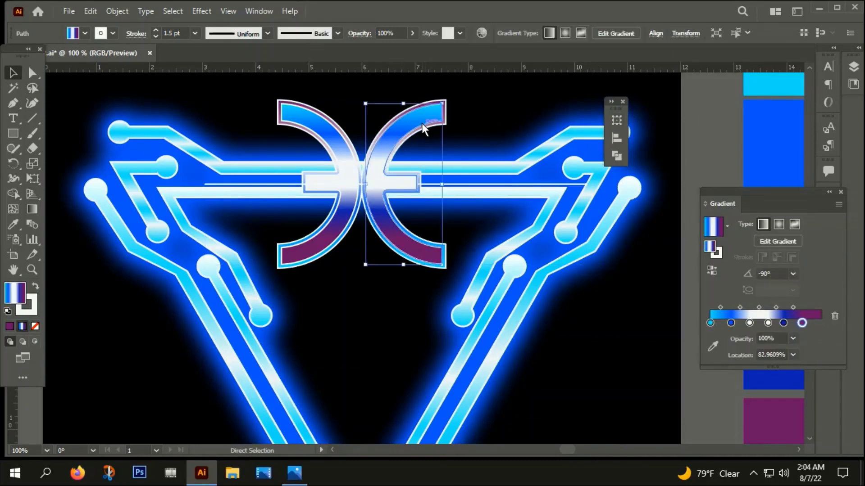
pyautogui.moveTo(422, 123); pyautogui.dragTo(497, 118)
pyautogui.hotkey('ctrl', 'z')
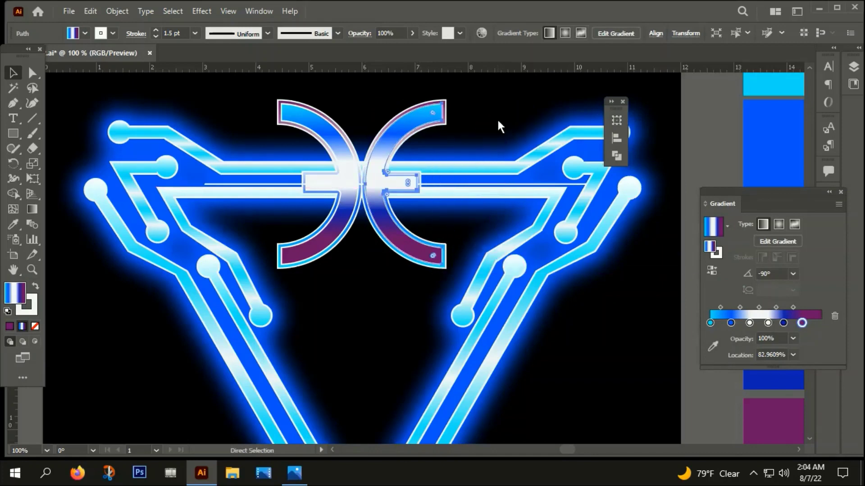
pyautogui.click(419, 137)
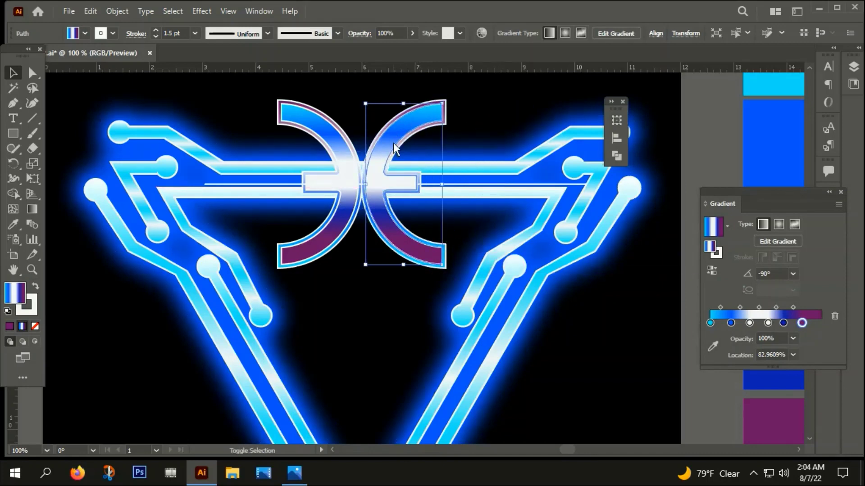
pyautogui.scroll(2, 393, 143)
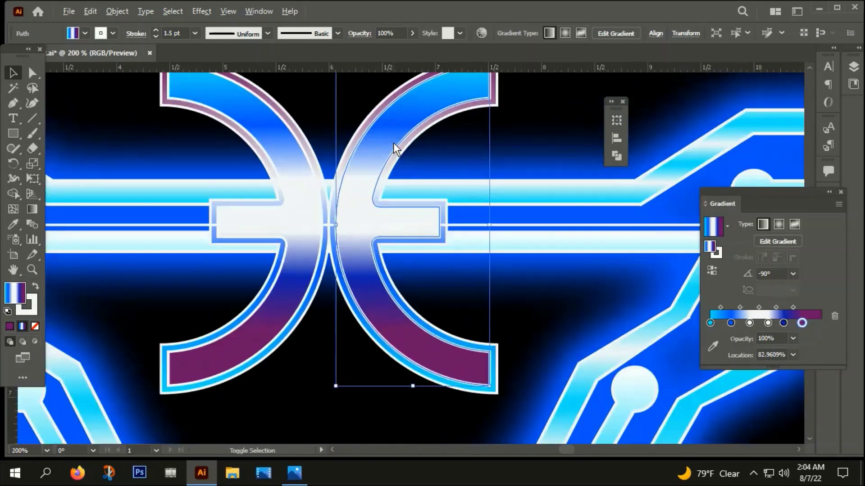
pyautogui.keyDown('shift'); pyautogui.click(514, 224); pyautogui.keyUp('shift')
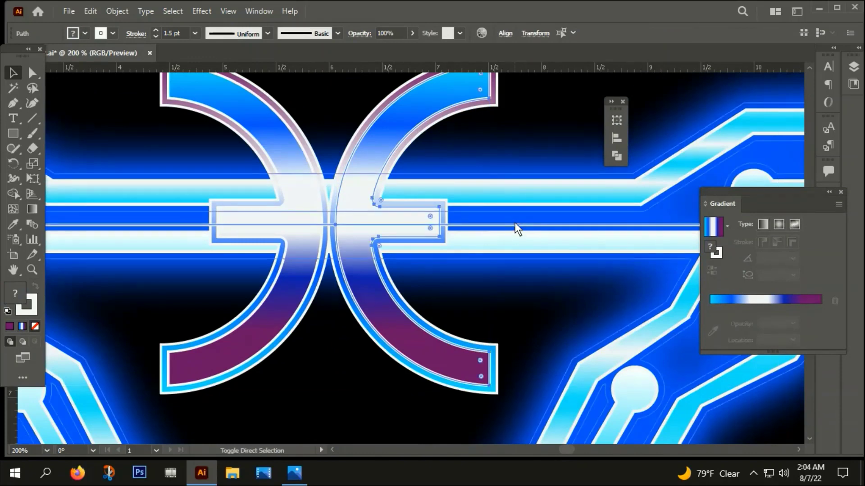
# Step: Divide the right arc with Pathfinder > Divide and ungroup the resulting pieces
pyautogui.hotkey('shift', 'ctrl', 'F9')
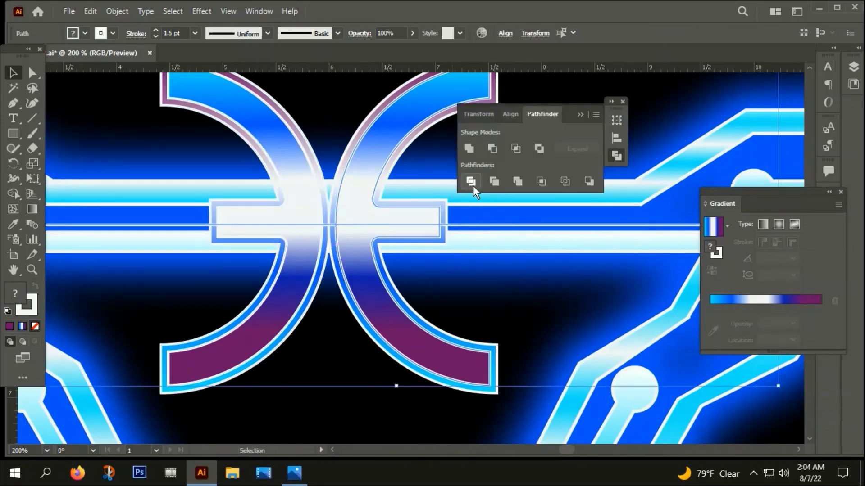
pyautogui.click(473, 179)
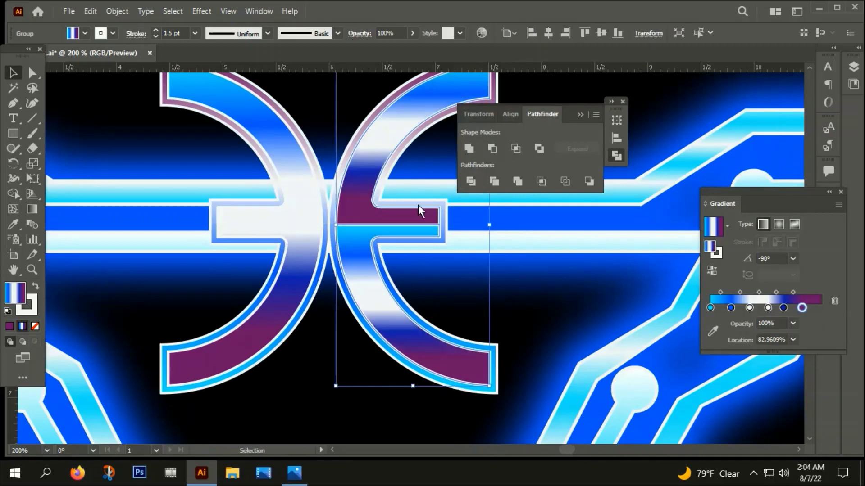
pyautogui.rightClick(386, 216)
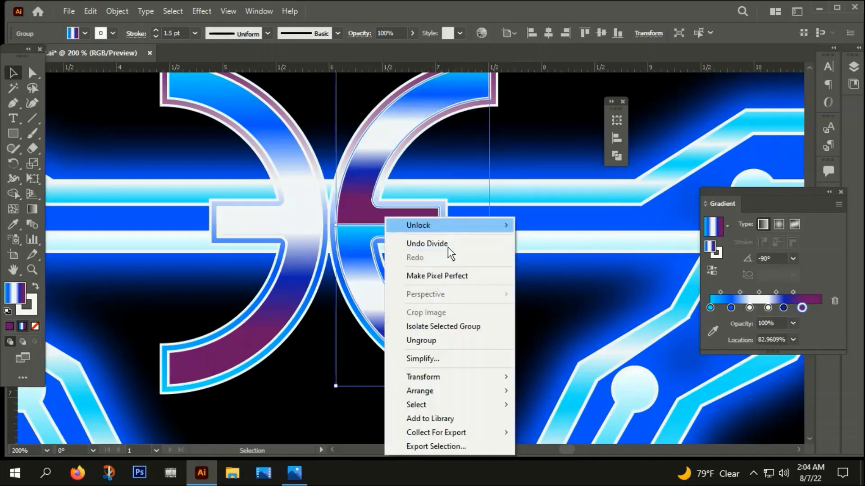
pyautogui.click(428, 339)
pyautogui.hotkey('ctrl', '-')
pyautogui.click(515, 115)
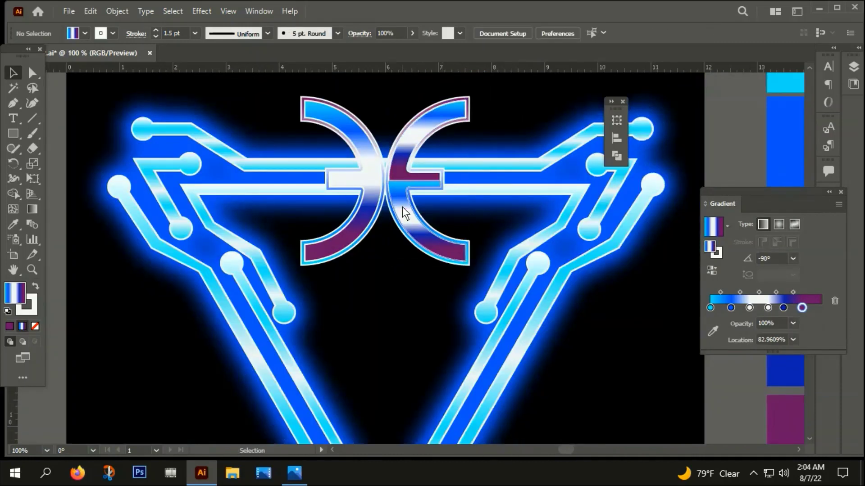
pyautogui.click(403, 209)
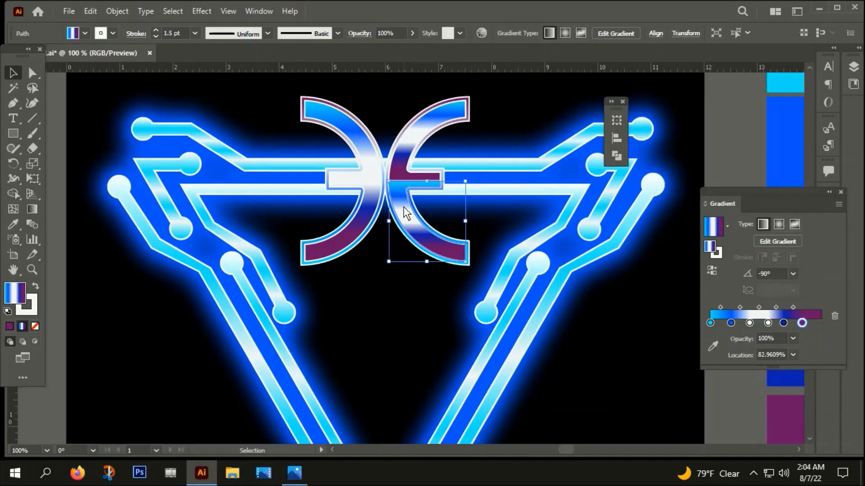
# Step: Reflect a copy of the lower arch piece and move it left to overlap its partner
pyautogui.rightClick(403, 207)
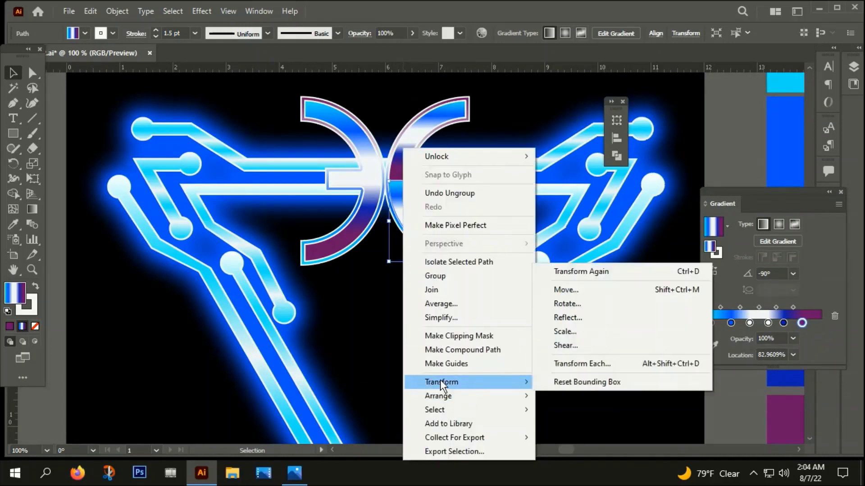
pyautogui.click(564, 320)
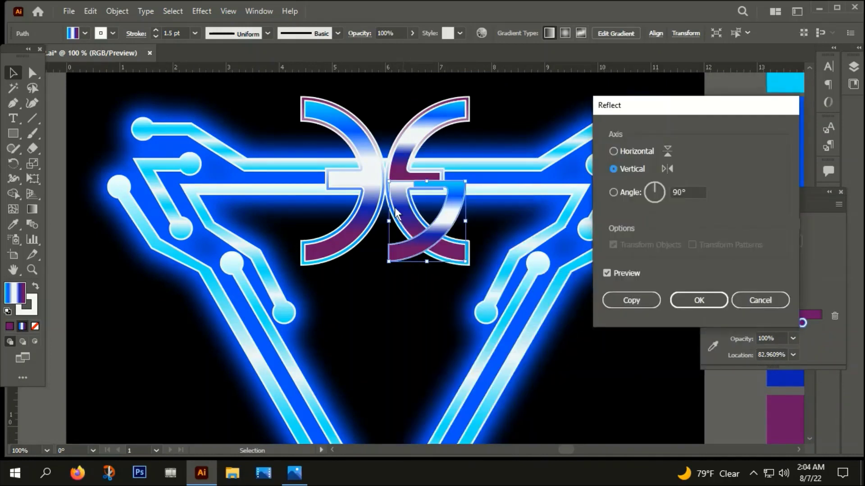
pyautogui.click(632, 299)
pyautogui.moveTo(450, 206); pyautogui.dragTo(369, 206)
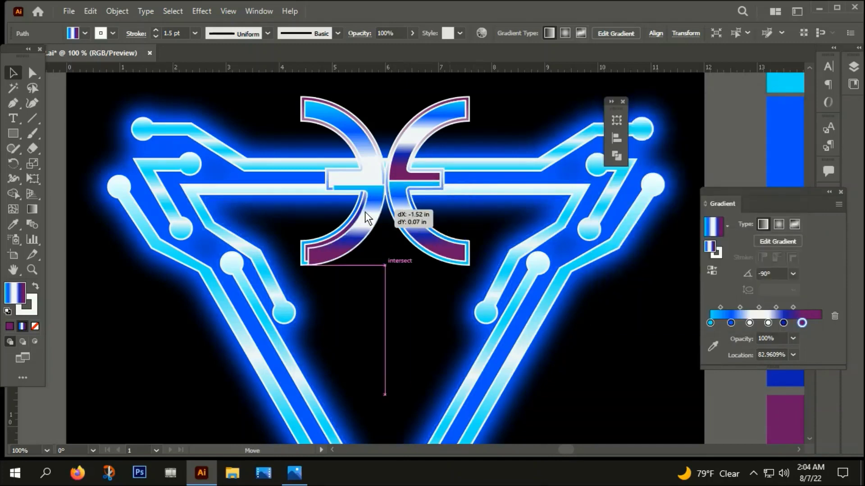
pyautogui.scroll(3, 307, 266)
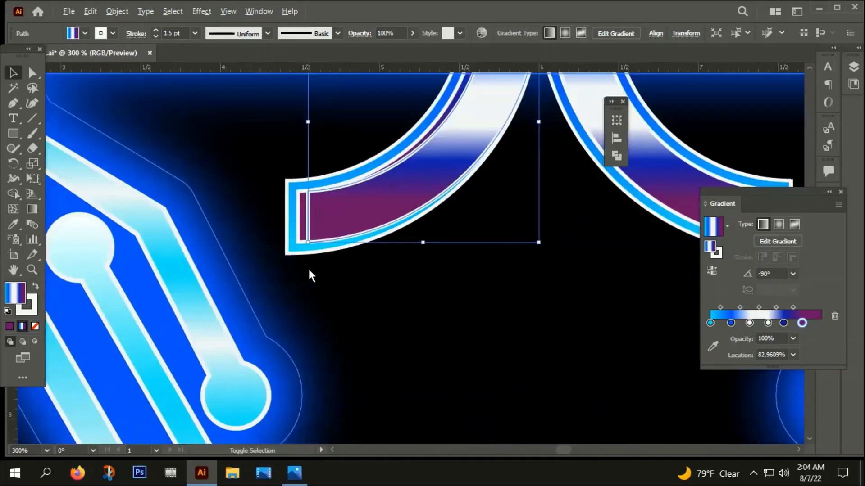
pyautogui.scroll(3, 332, 171)
pyautogui.moveTo(332, 171); pyautogui.dragTo(318, 169)
pyautogui.scroll(-3, 321, 175)
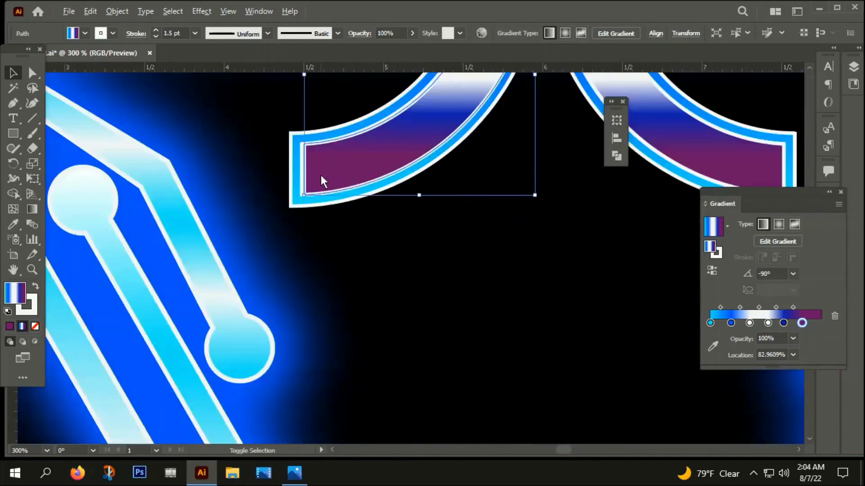
pyautogui.scroll(-3, 377, 153)
pyautogui.scroll(2, 404, 151)
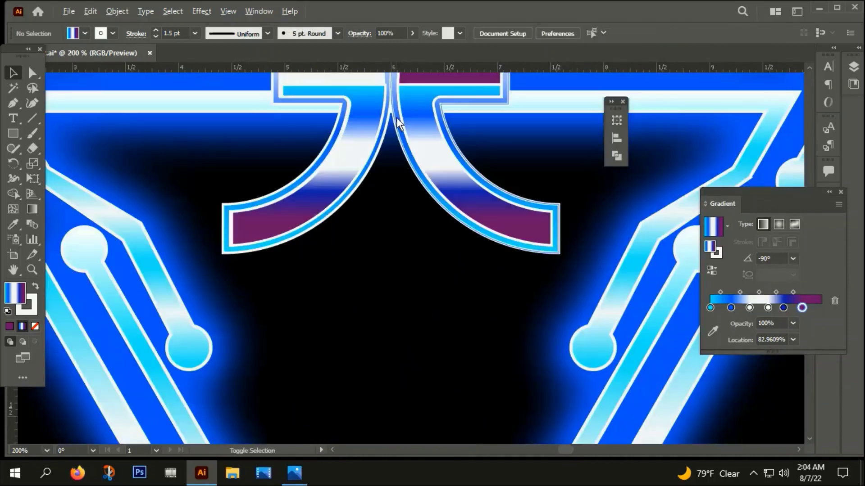
# Step: Set both arch pieces' stroke to None and group them together
pyautogui.keyDown('shift'); pyautogui.click(448, 179); pyautogui.keyUp('shift')
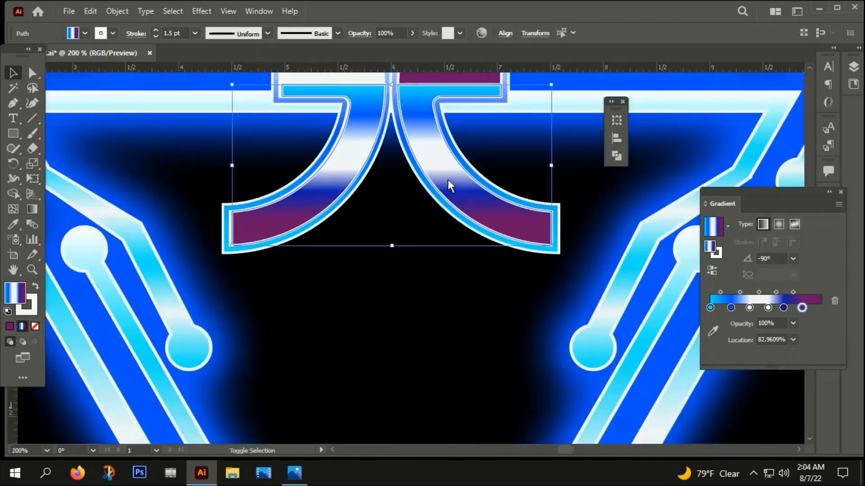
pyautogui.click(22, 309)
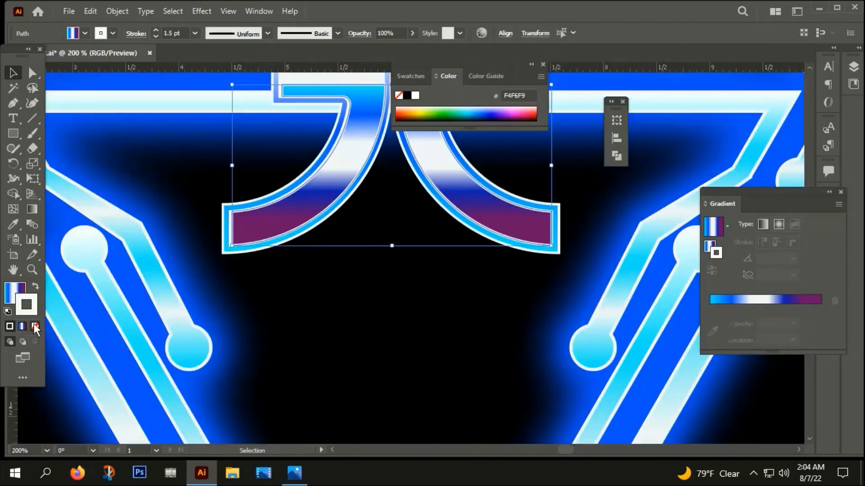
pyautogui.click(35, 326)
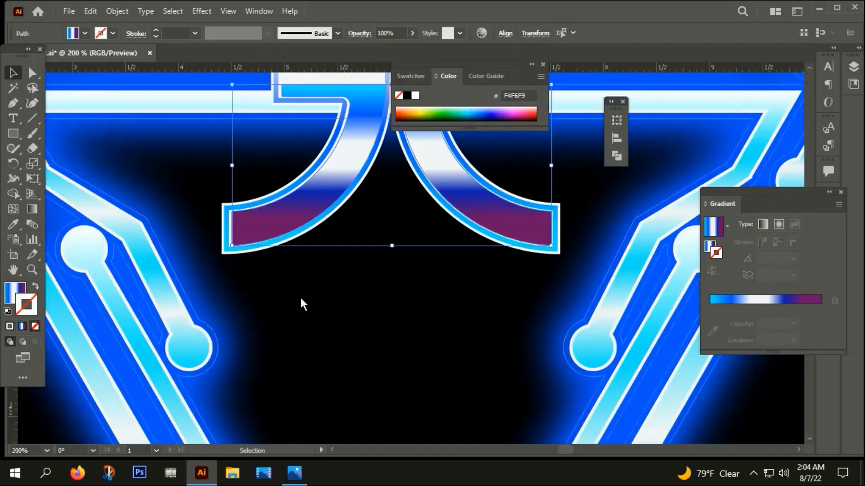
pyautogui.rightClick(345, 166)
pyautogui.click(384, 262)
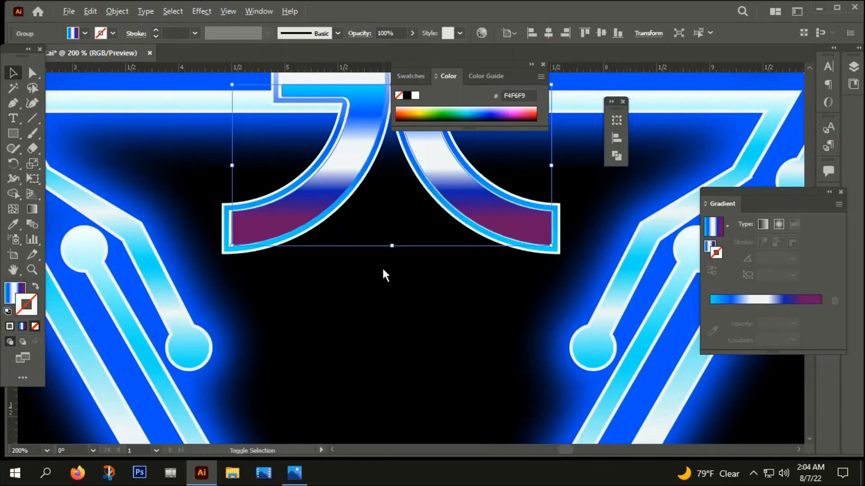
pyautogui.scroll(-5, 382, 267)
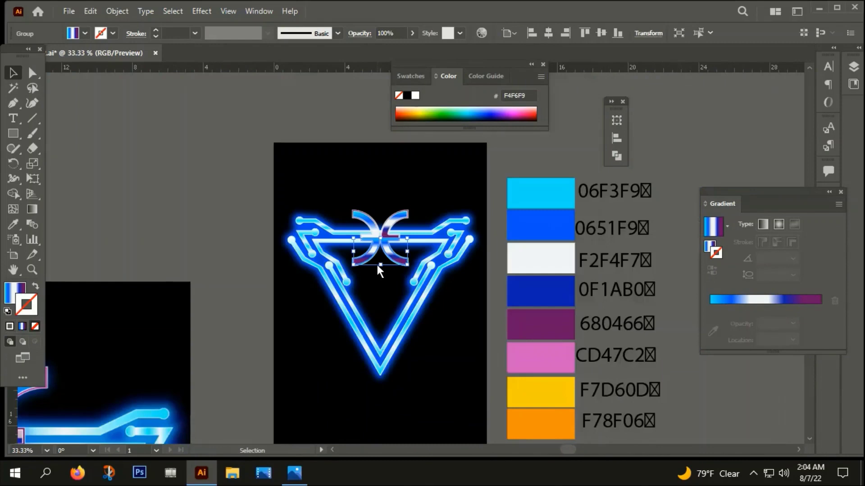
pyautogui.moveTo(377, 263)
pyautogui.mouseDown()
pyautogui.moveTo(590, 115)
pyautogui.moveTo(401, 220)
pyautogui.moveTo(376, 223)
pyautogui.mouseUp()
pyautogui.scroll(2, 391, 211)
# Step: Keep the arch pieces' stroke at None and delete the dark-blue, extra and white gradient stops
pyautogui.scroll(-3, 391, 212)
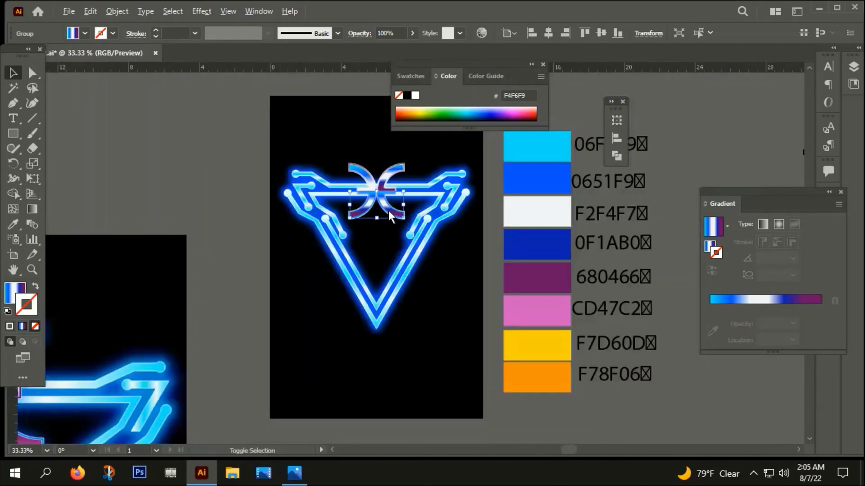
pyautogui.click(23, 326)
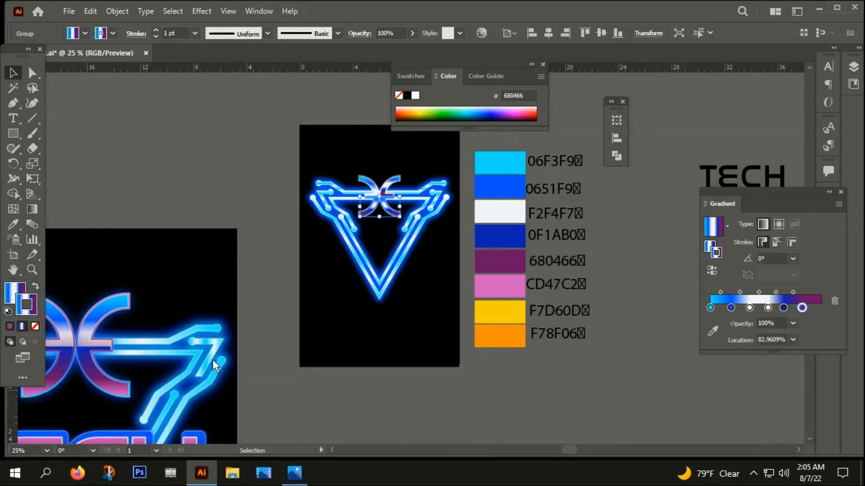
pyautogui.click(35, 327)
pyautogui.click(16, 295)
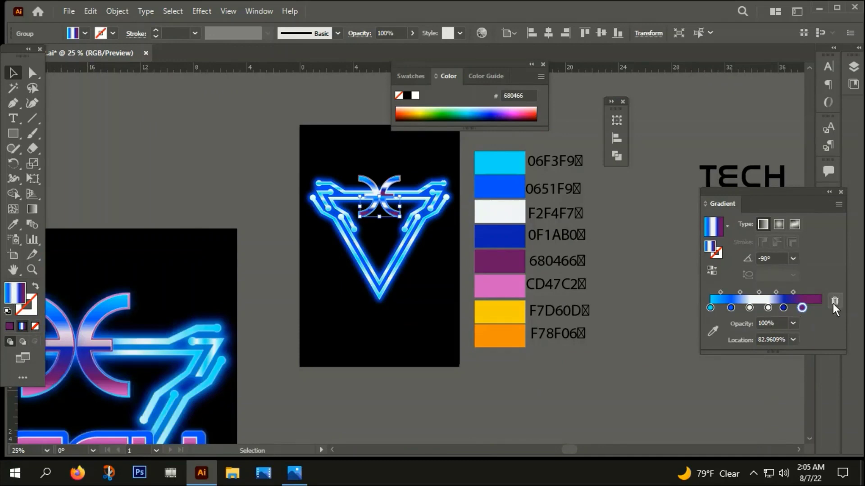
pyautogui.click(784, 308)
pyautogui.click(835, 301)
pyautogui.click(768, 308)
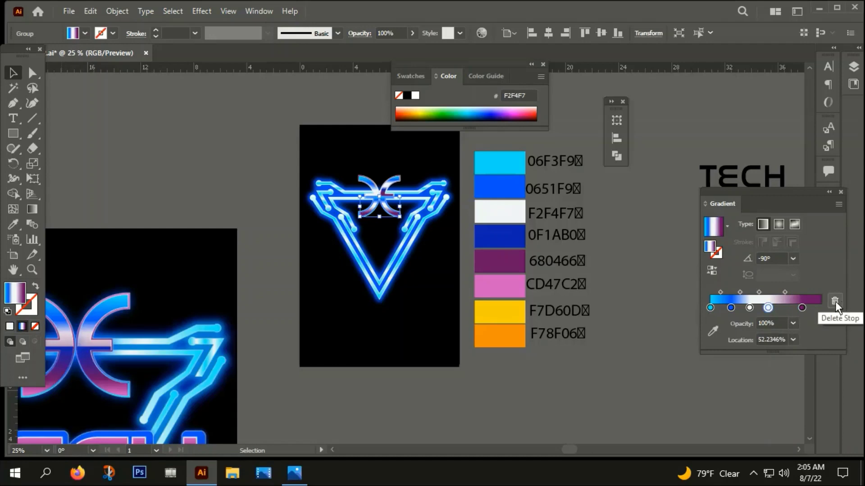
pyautogui.click(834, 300)
pyautogui.click(750, 307)
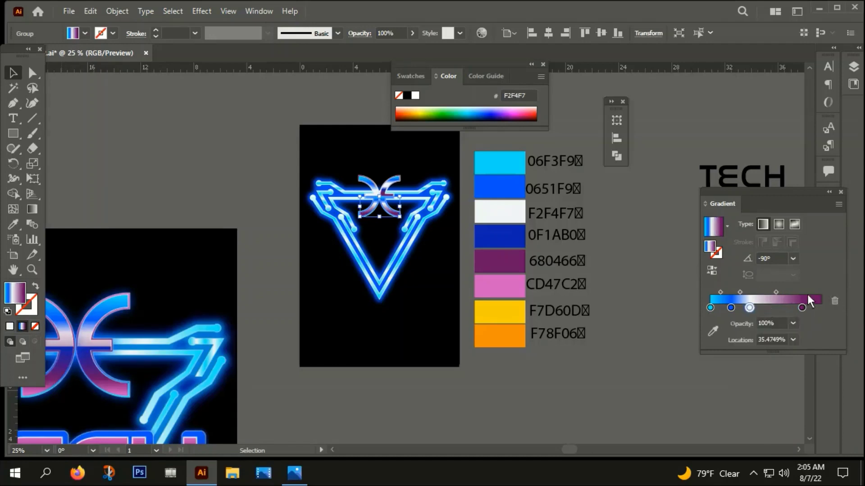
pyautogui.click(834, 301)
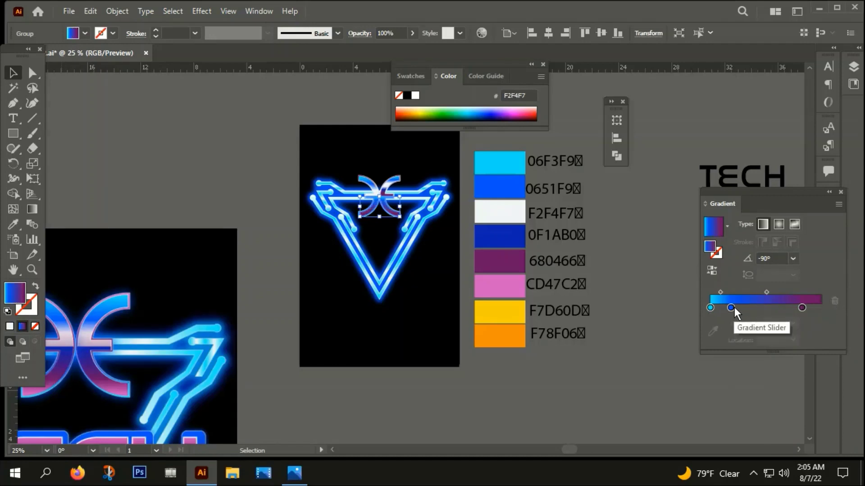
# Step: Color the three remaining stops dark blue 0F1AB0, purple 680466 and pink CD47C2
pyautogui.moveTo(731, 308); pyautogui.dragTo(758, 308)
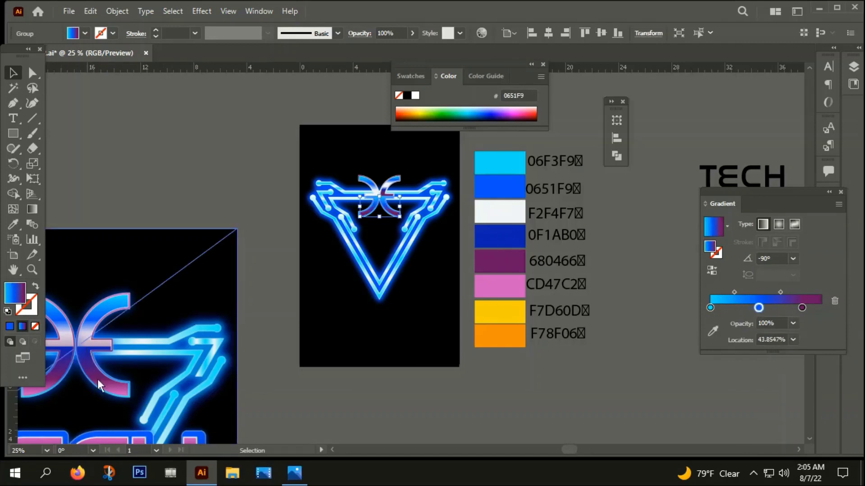
pyautogui.click(714, 307)
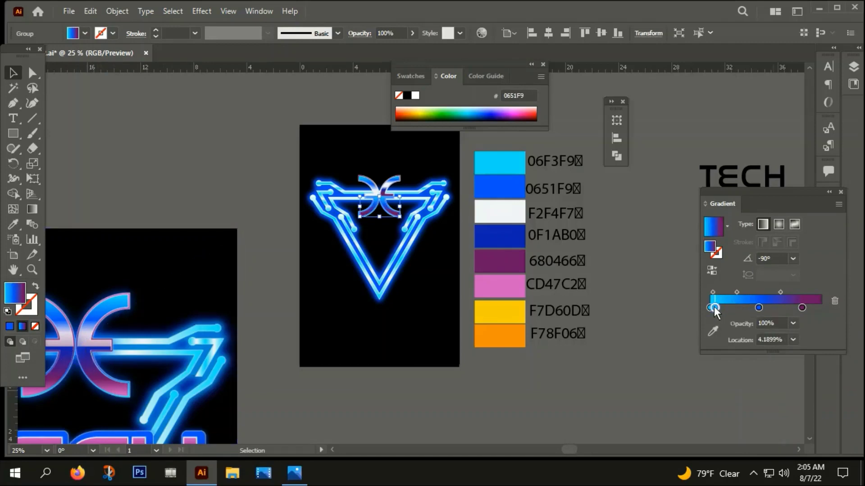
pyautogui.click(835, 300)
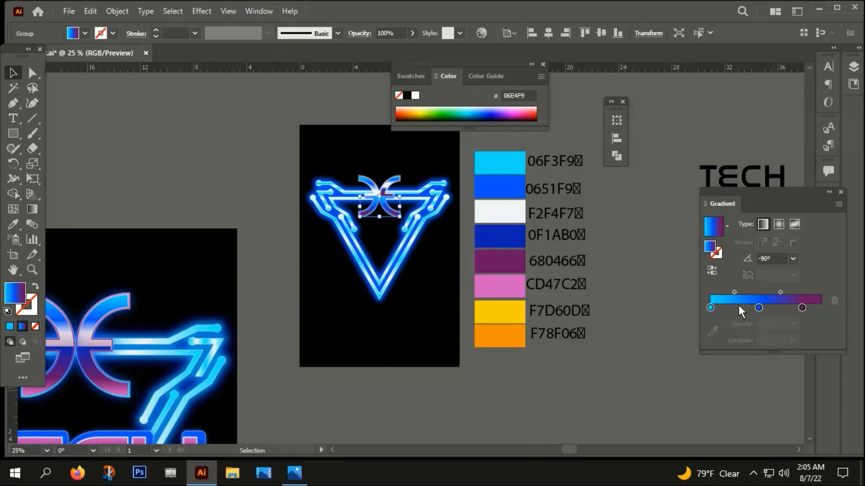
pyautogui.click(712, 308)
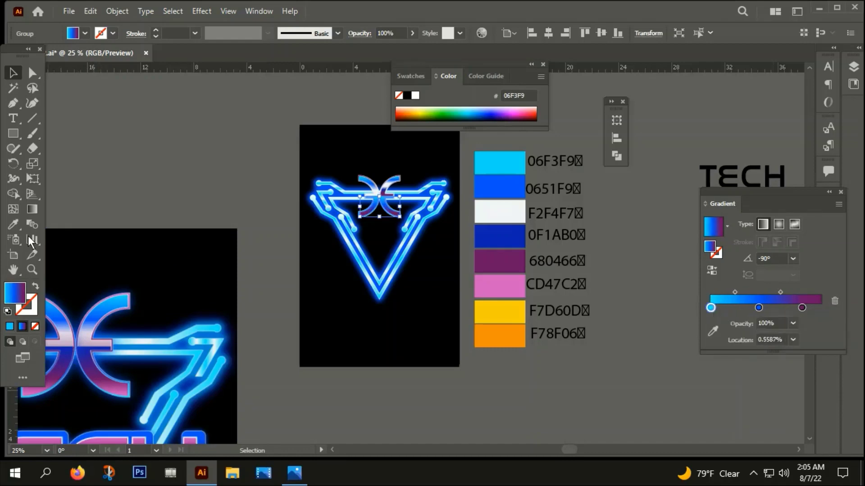
pyautogui.click(13, 223)
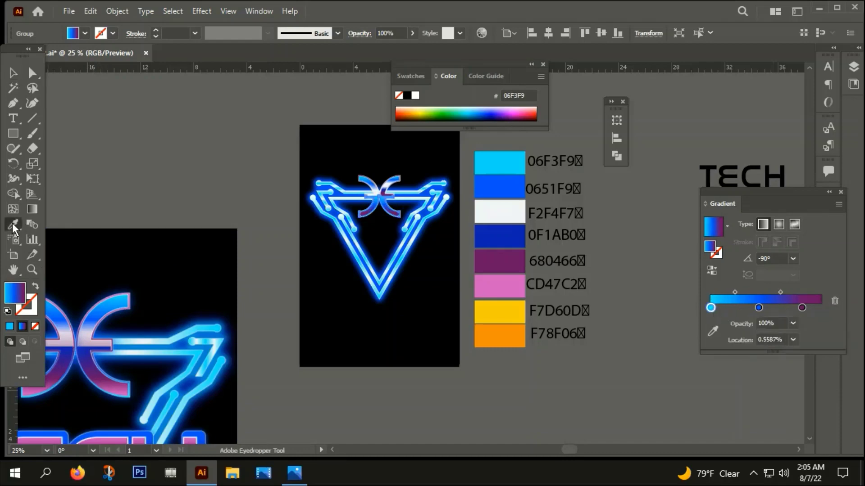
pyautogui.click(502, 234)
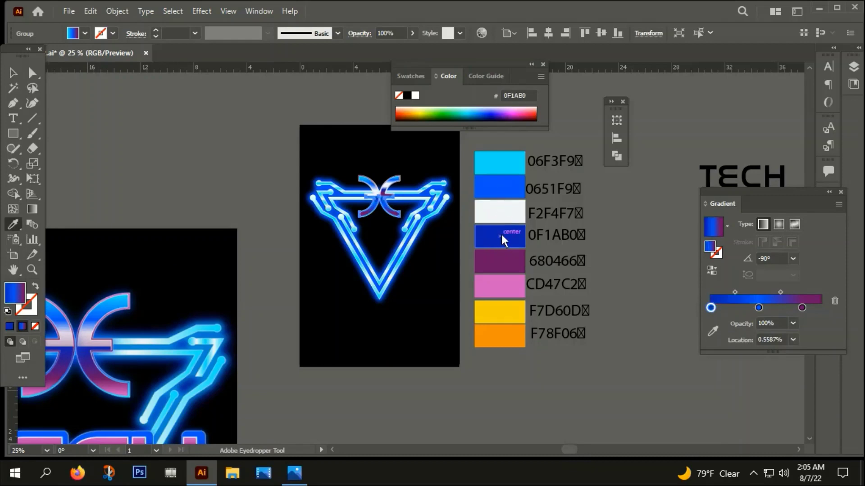
pyautogui.click(759, 308)
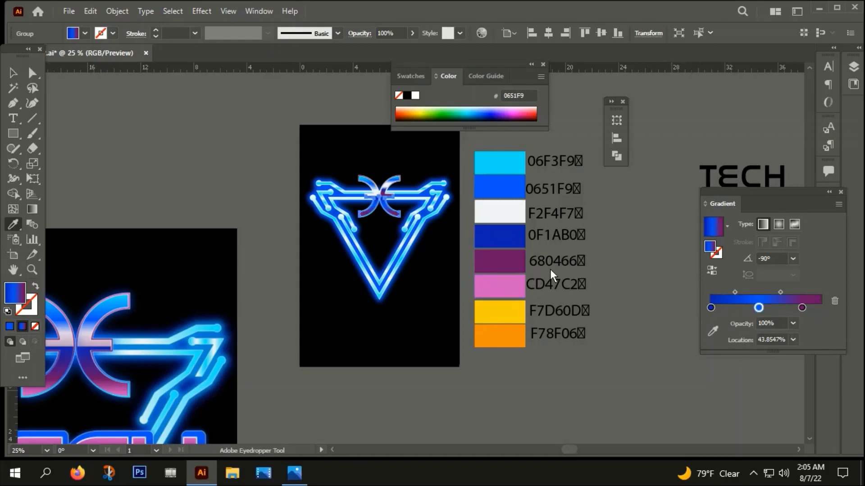
pyautogui.click(512, 258)
pyautogui.moveTo(802, 308); pyautogui.dragTo(831, 302)
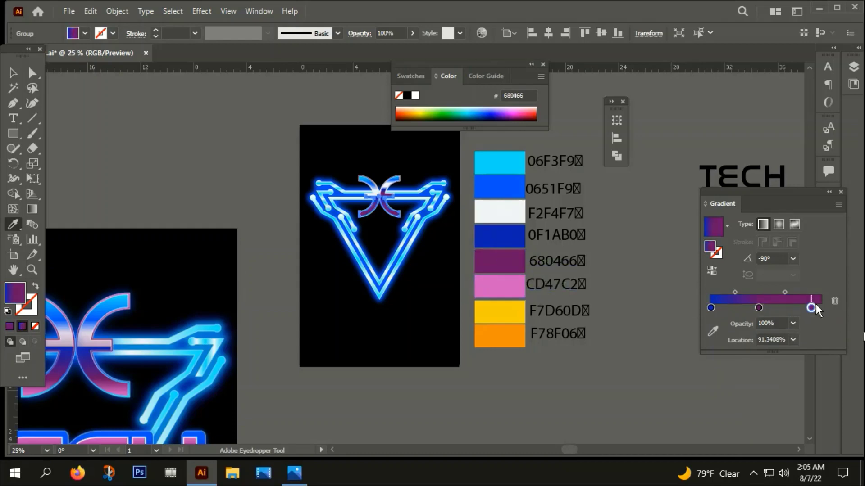
pyautogui.click(503, 286)
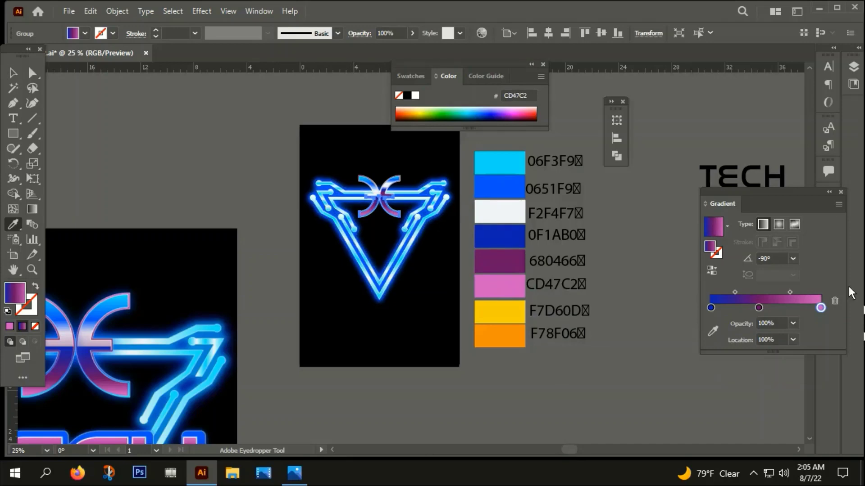
# Step: Move the purple gradient stop to about 57% and add a dark-blue stop
pyautogui.moveTo(758, 308); pyautogui.dragTo(775, 307)
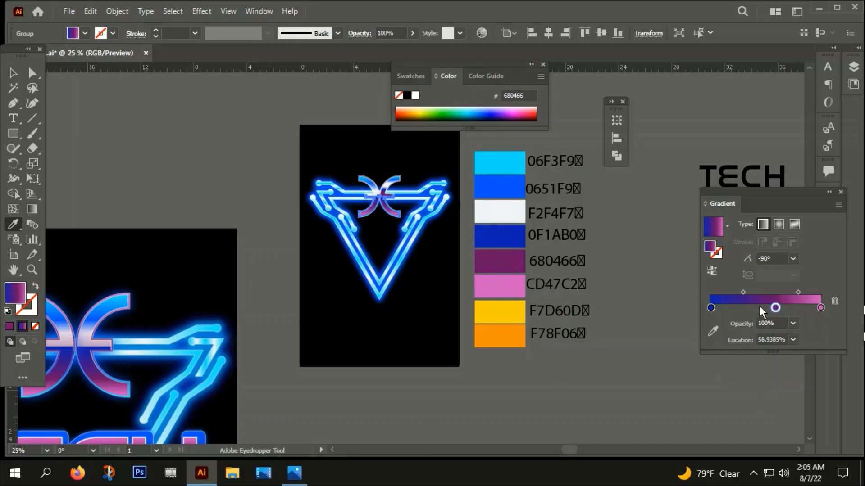
pyautogui.click(739, 307)
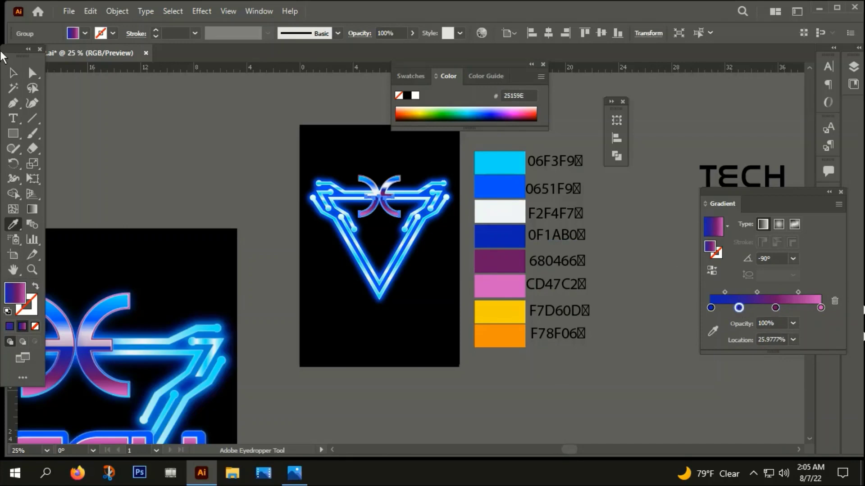
pyautogui.click(13, 75)
pyautogui.click(426, 210)
# Step: Zoom and pan around the central C arcs, trying and undoing a move of the right C
pyautogui.scroll(4, 426, 210)
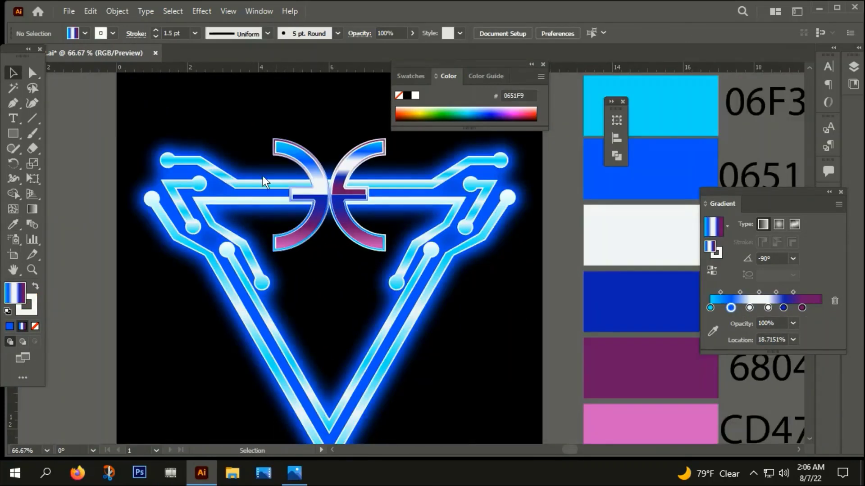
pyautogui.scroll(3, 338, 190)
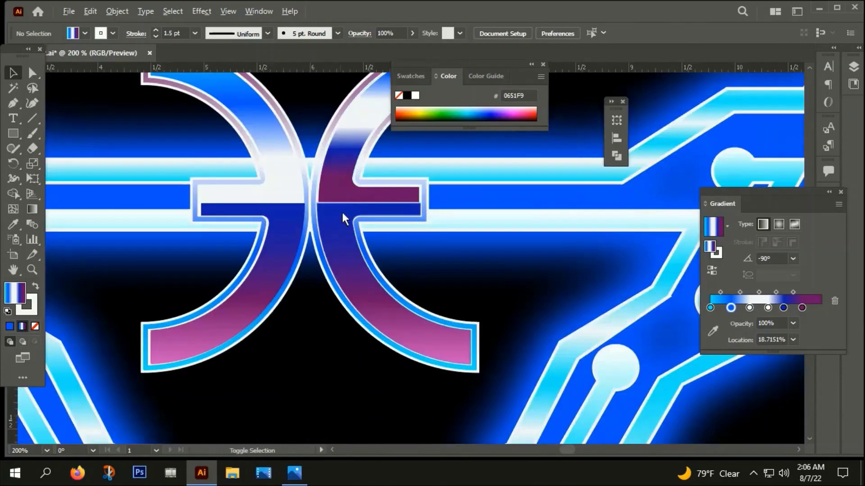
pyautogui.scroll(-2, 342, 199)
pyautogui.moveTo(355, 166); pyautogui.dragTo(429, 139)
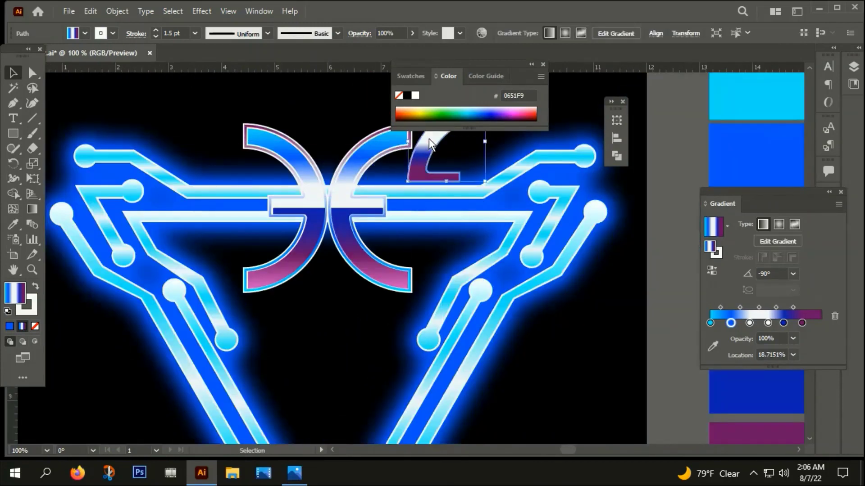
pyautogui.hotkey('ctrl', 'z')
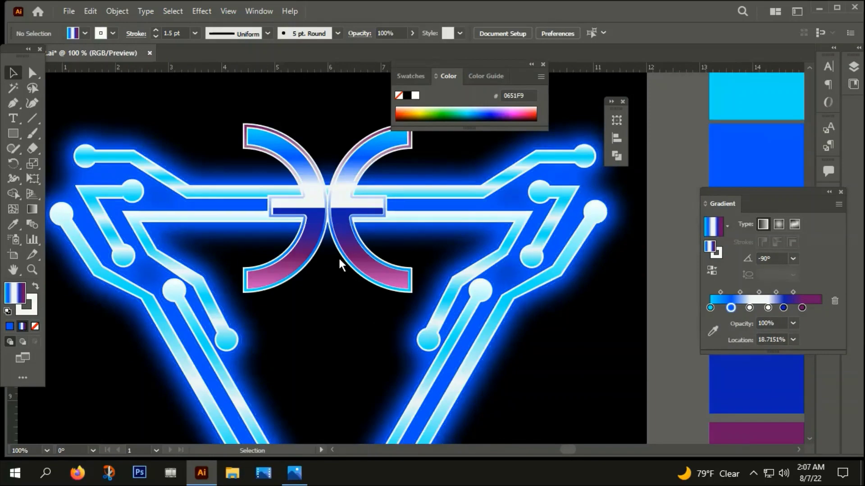
pyautogui.scroll(-2, 339, 257)
pyautogui.scroll(-1, 348, 246)
pyautogui.moveTo(302, 287)
pyautogui.mouseDown()
pyautogui.moveTo(330, 279)
pyautogui.moveTo(647, 312)
pyautogui.moveTo(442, 245)
pyautogui.moveTo(318, 254)
pyautogui.moveTo(516, 161)
pyautogui.moveTo(463, 224)
pyautogui.moveTo(378, 277)
pyautogui.mouseUp()
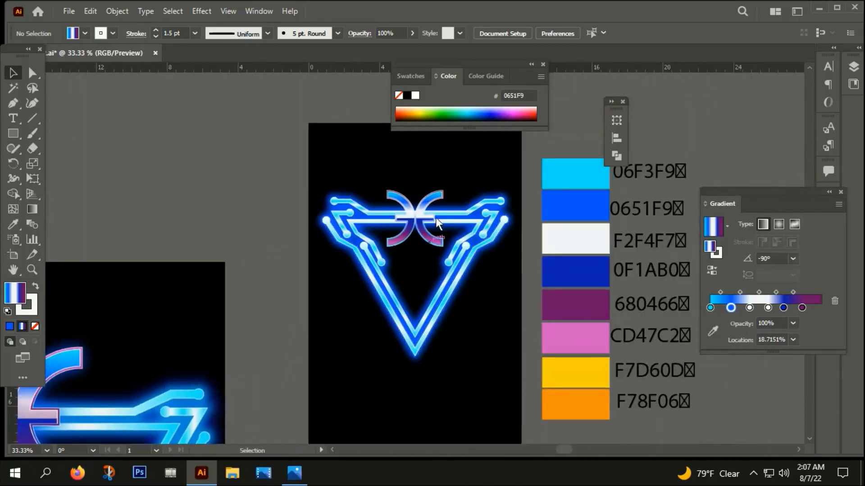
pyautogui.scroll(3, 416, 212)
pyautogui.scroll(2, 416, 210)
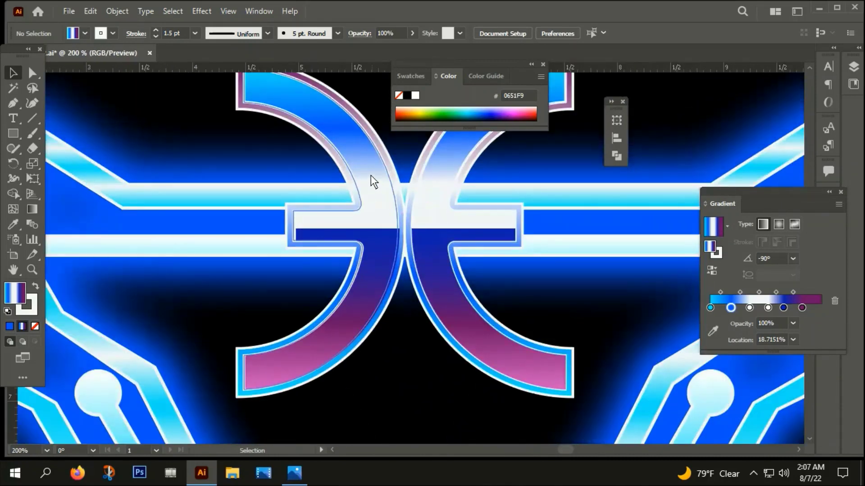
# Step: Group the left and right C arcs and bring the group to the front
pyautogui.click(371, 175)
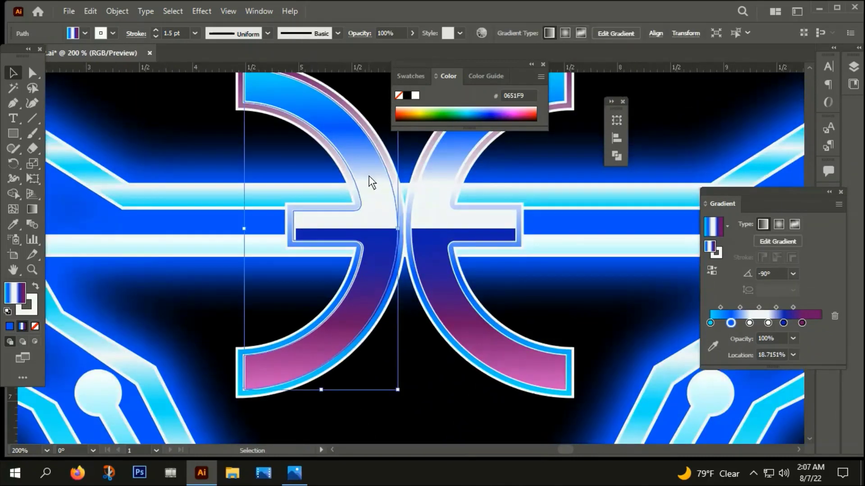
pyautogui.scroll(-2, 369, 176)
pyautogui.moveTo(369, 176); pyautogui.dragTo(298, 189)
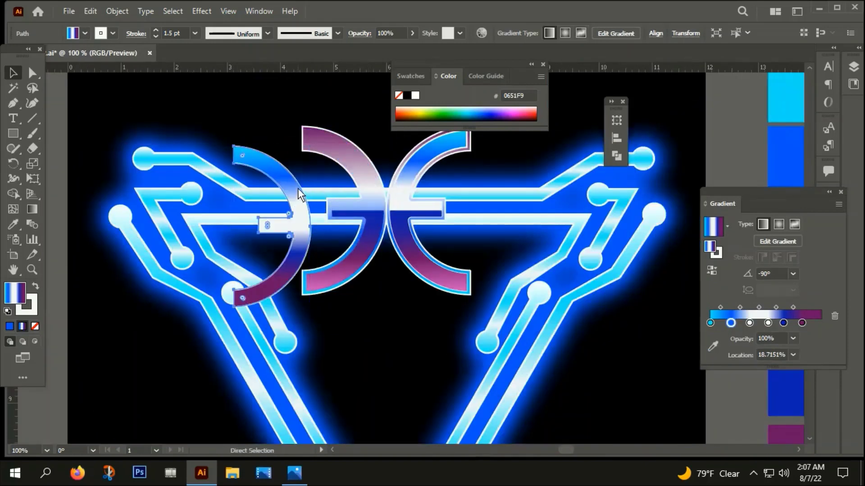
pyautogui.hotkey('ctrl', 'z')
pyautogui.keyDown('shift'); pyautogui.click(417, 164); pyautogui.keyUp('shift')
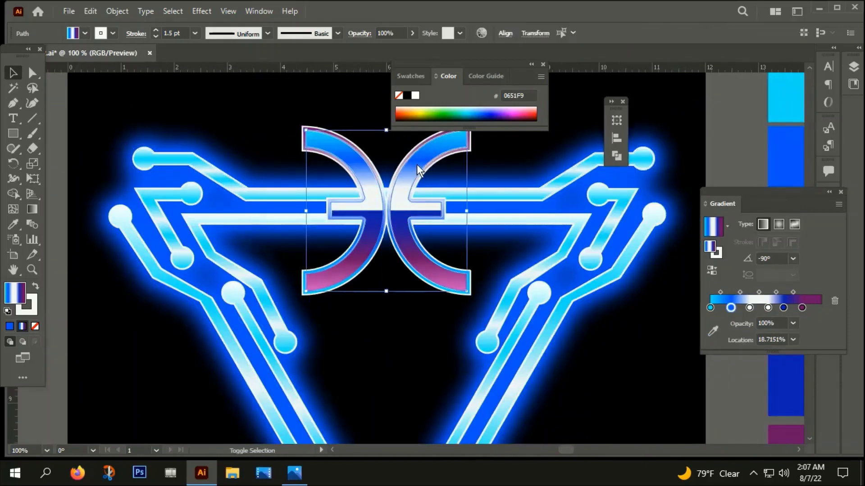
pyautogui.rightClick(417, 164)
pyautogui.click(451, 259)
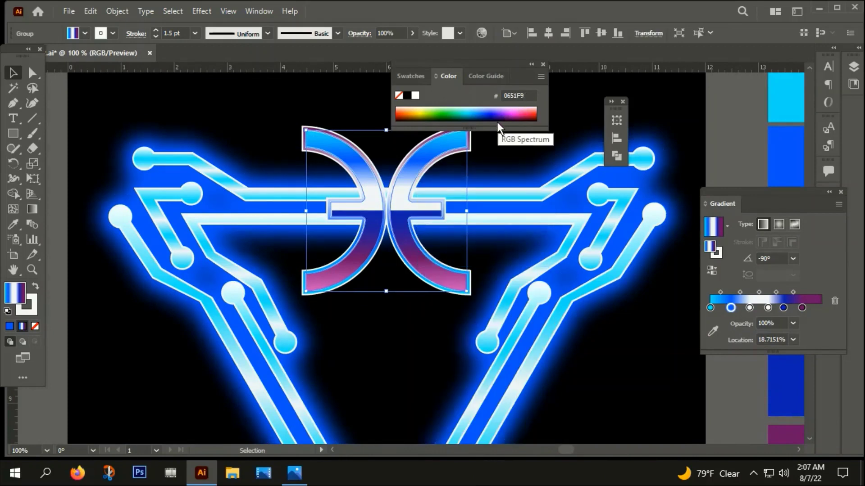
pyautogui.rightClick(412, 167)
pyautogui.moveTo(447, 342)
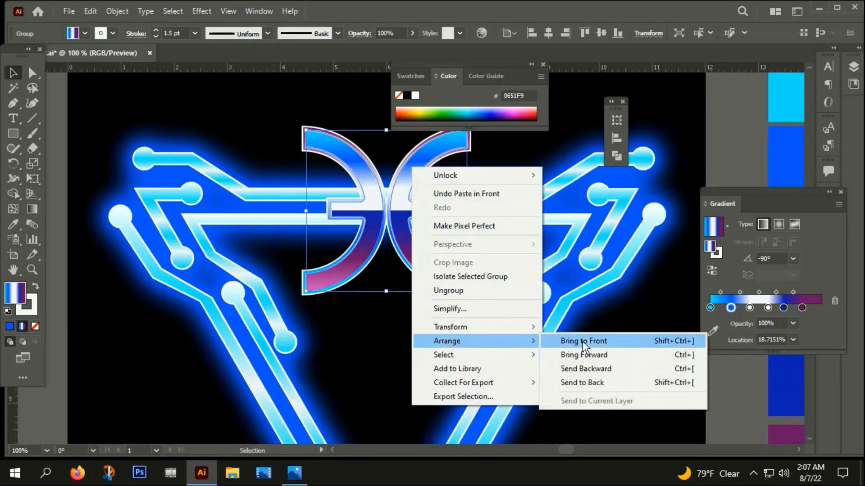
pyautogui.click(582, 342)
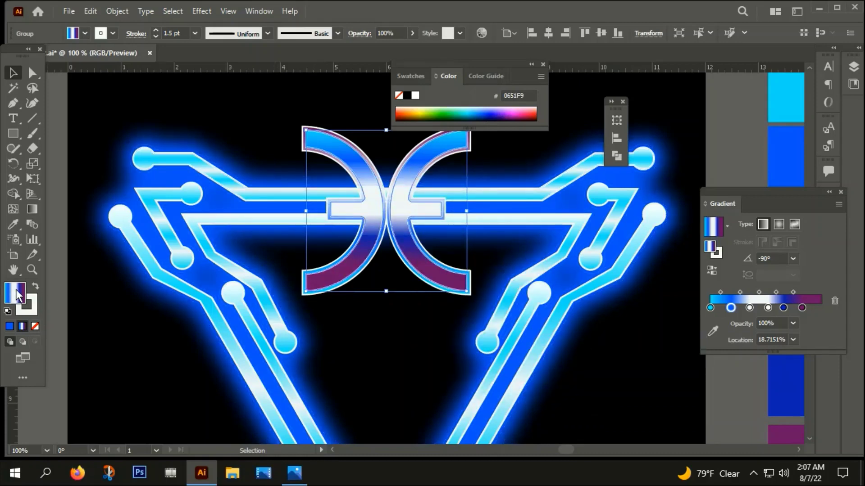
# Step: Set the arc group's fill to None and its stroke weight to 2 pt
pyautogui.click(34, 330)
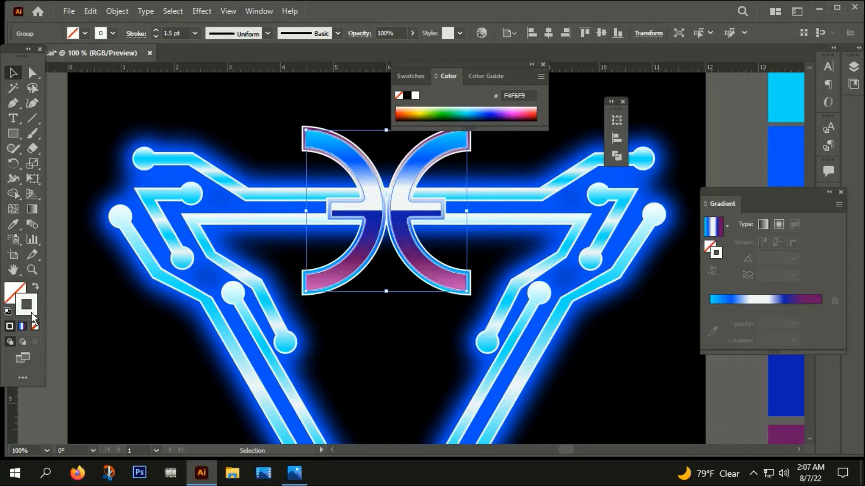
pyautogui.click(155, 30)
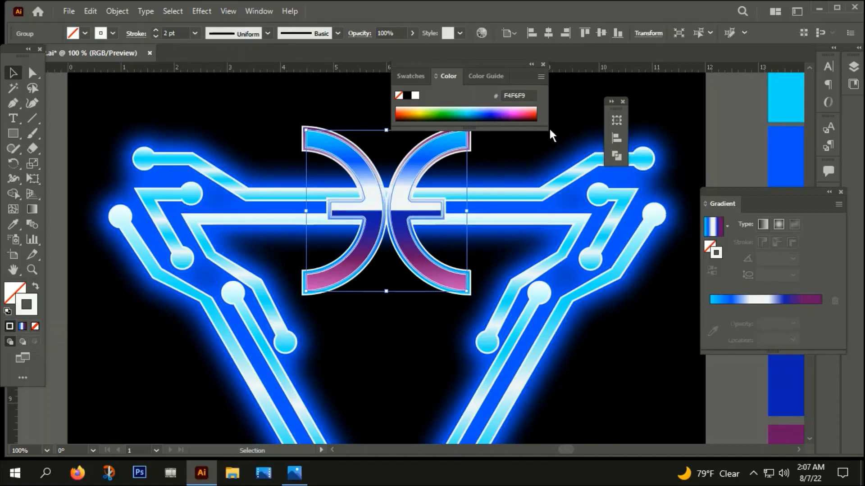
pyautogui.scroll(1, 348, 256)
pyautogui.scroll(3, 347, 257)
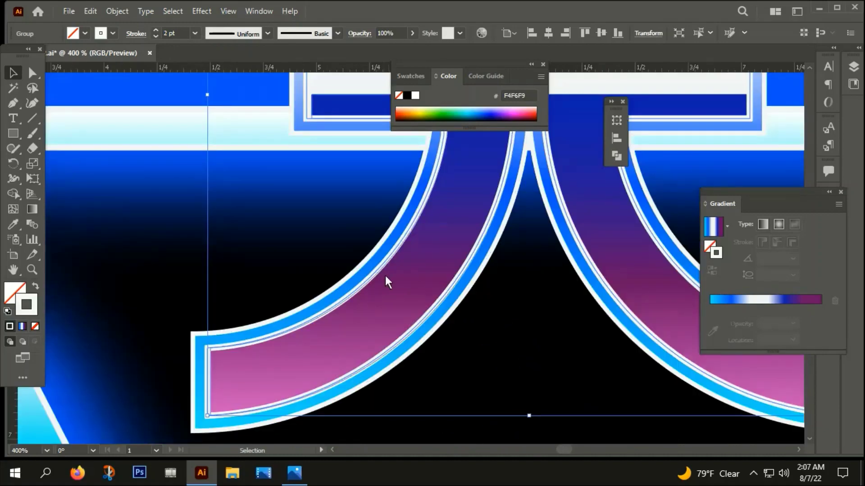
pyautogui.scroll(-5, 328, 221)
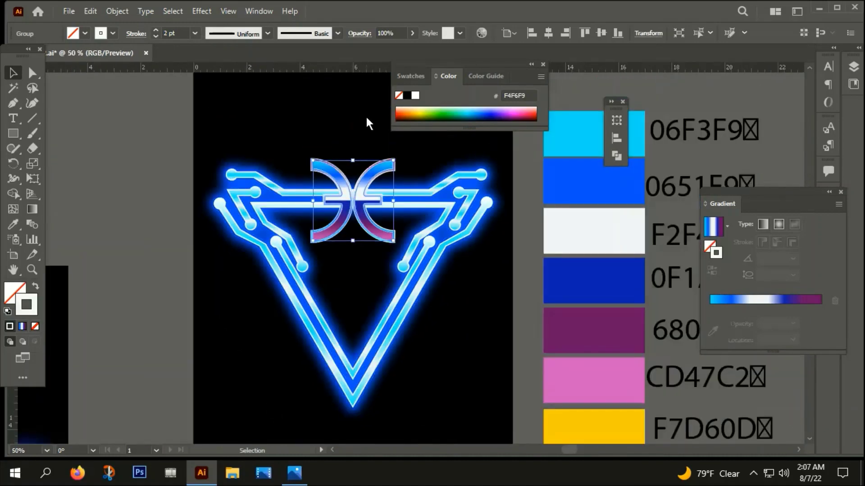
pyautogui.click(367, 114)
# Step: Marquee-select all the central arc pieces and group them together
pyautogui.scroll(2, 391, 170)
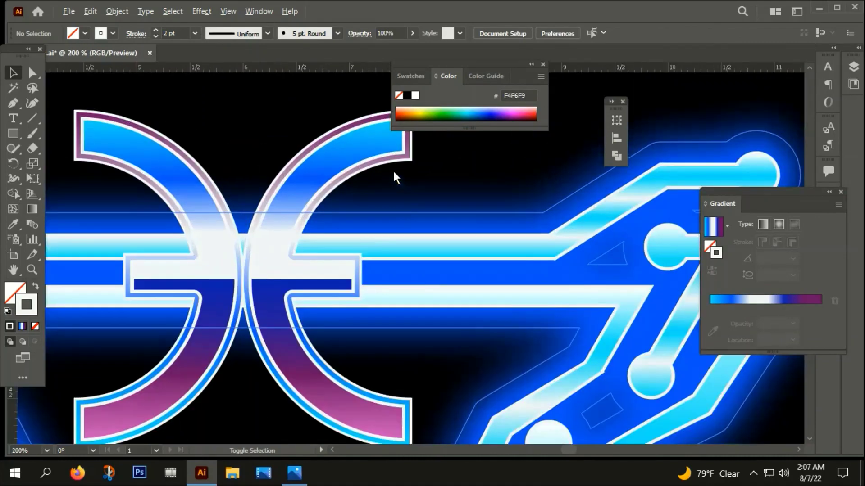
pyautogui.scroll(-1, 393, 169)
pyautogui.moveTo(213, 122); pyautogui.dragTo(402, 166)
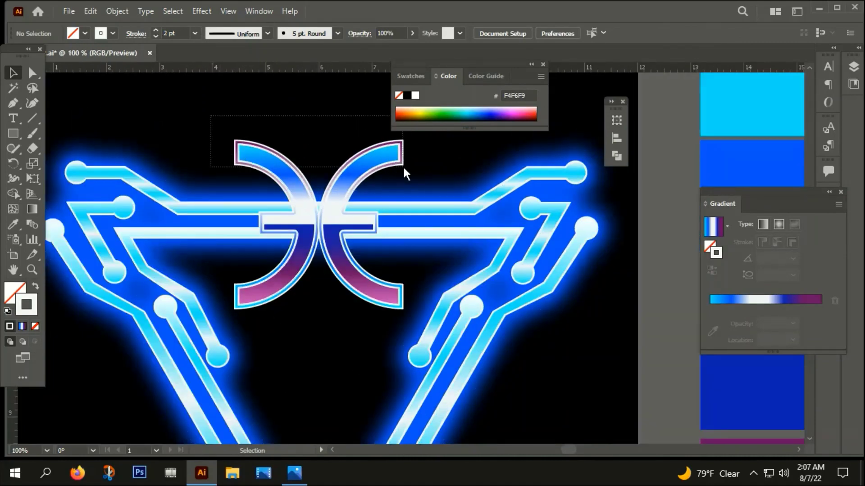
pyautogui.rightClick(345, 131)
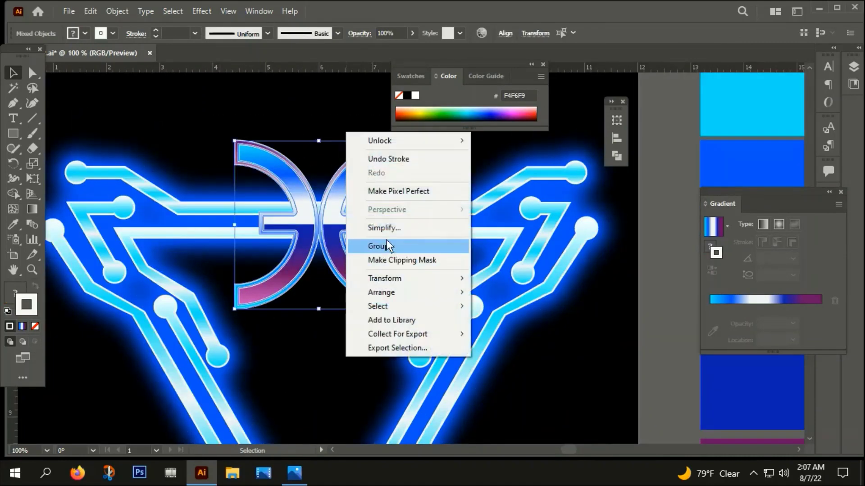
pyautogui.click(293, 121)
pyautogui.click(334, 340)
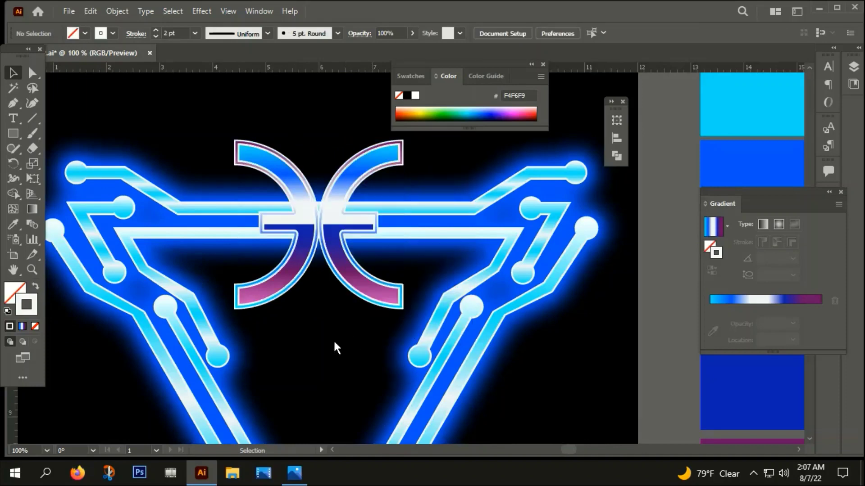
pyautogui.scroll(1, 286, 340)
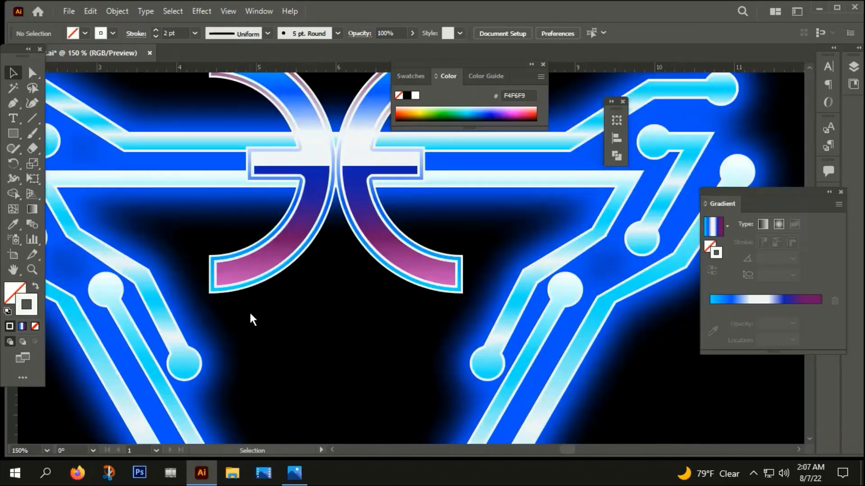
pyautogui.moveTo(250, 324); pyautogui.dragTo(418, 246)
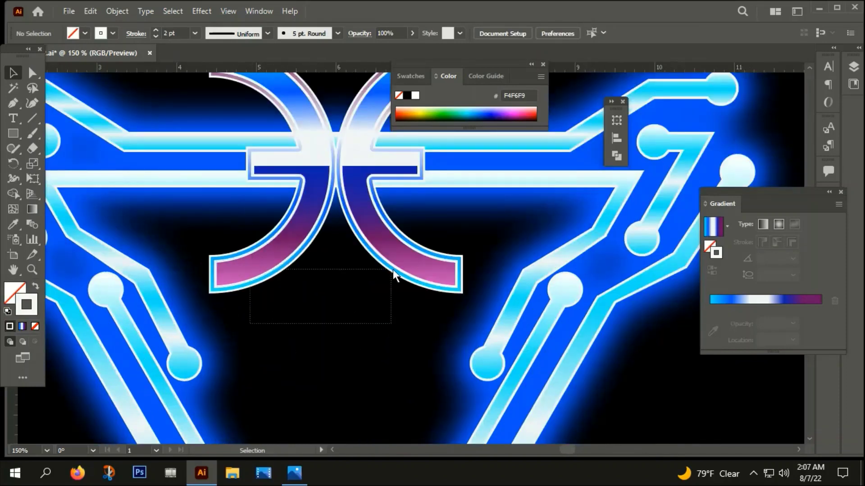
pyautogui.rightClick(360, 252)
pyautogui.click(377, 135)
# Step: Undo an accidental move of the arc group and reselect it
pyautogui.scroll(-2, 377, 144)
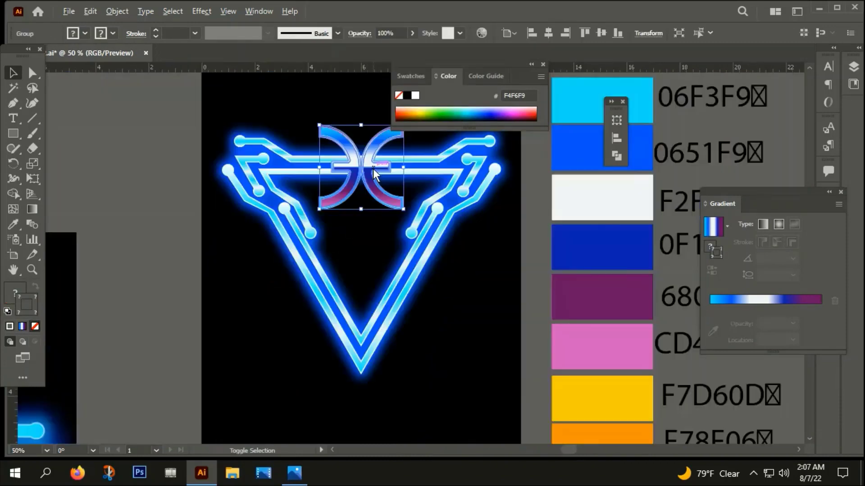
pyautogui.scroll(-2, 373, 168)
pyautogui.moveTo(379, 170); pyautogui.dragTo(293, 140)
pyautogui.hotkey('ctrl', 'z')
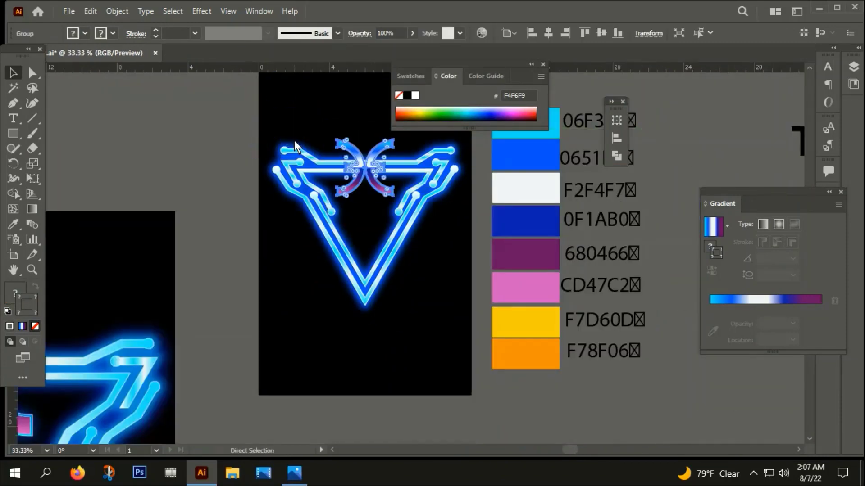
pyautogui.click(365, 224)
pyautogui.scroll(1, 372, 199)
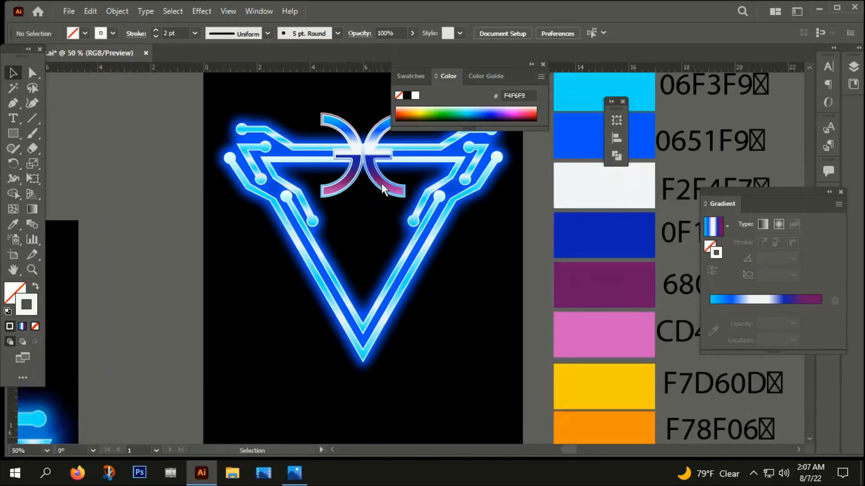
pyautogui.click(381, 186)
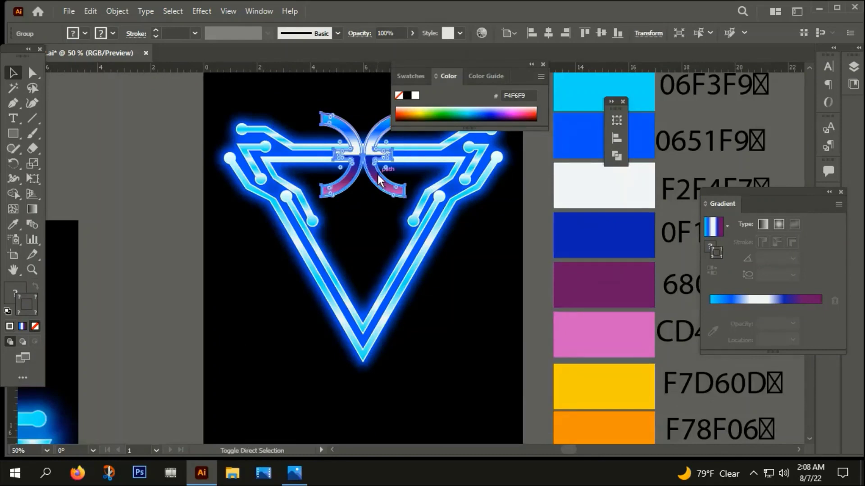
# Step: Unite the arc group into a single shape with Pathfinder
pyautogui.hotkey('ctrl', 'shift', 'F9')
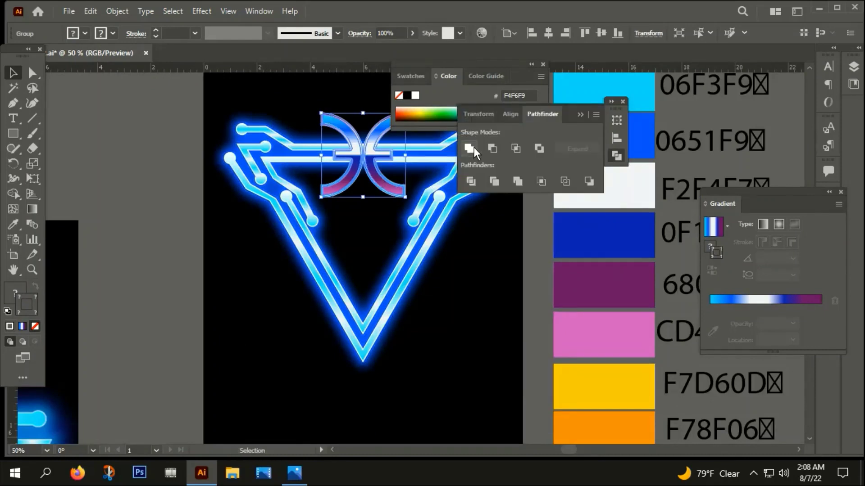
pyautogui.click(471, 148)
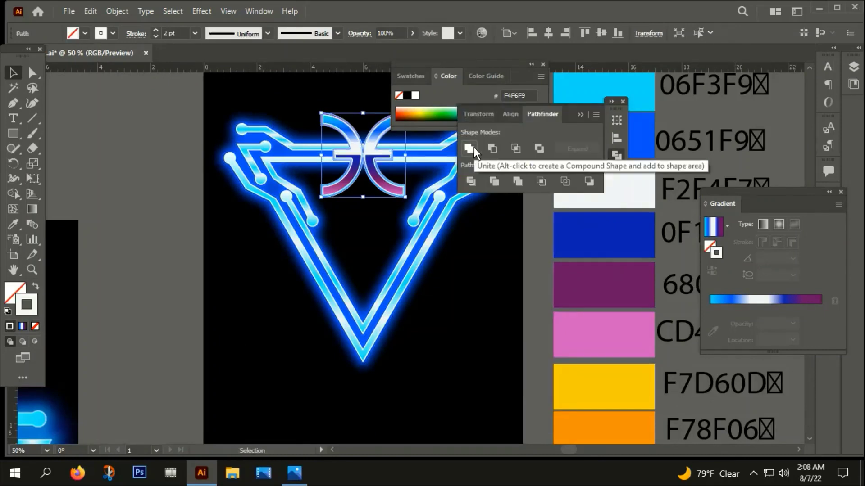
pyautogui.click(542, 64)
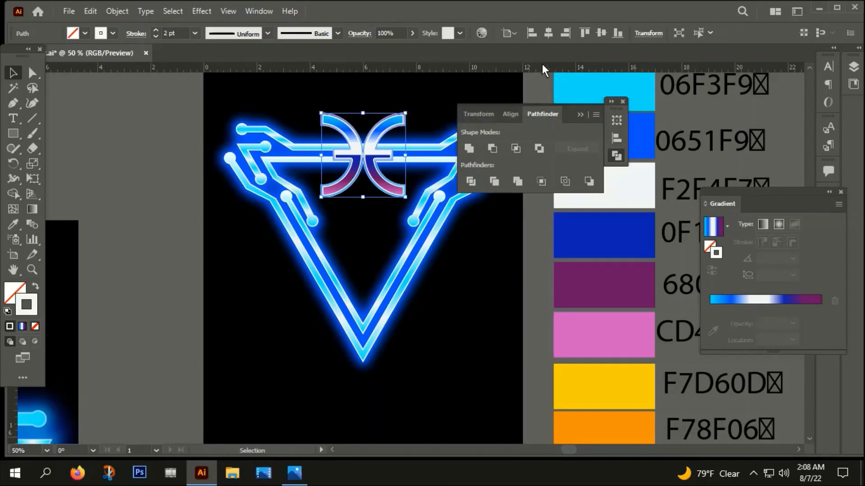
pyautogui.click(622, 102)
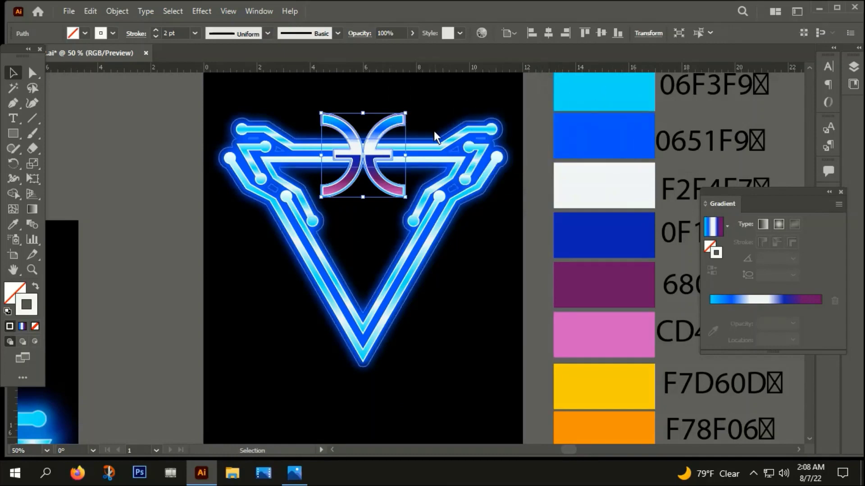
# Step: Try a cyan 06F3F9 fill on the arc, undo it, and select the cyan arc shape
pyautogui.press('i')
pyautogui.click(603, 86)
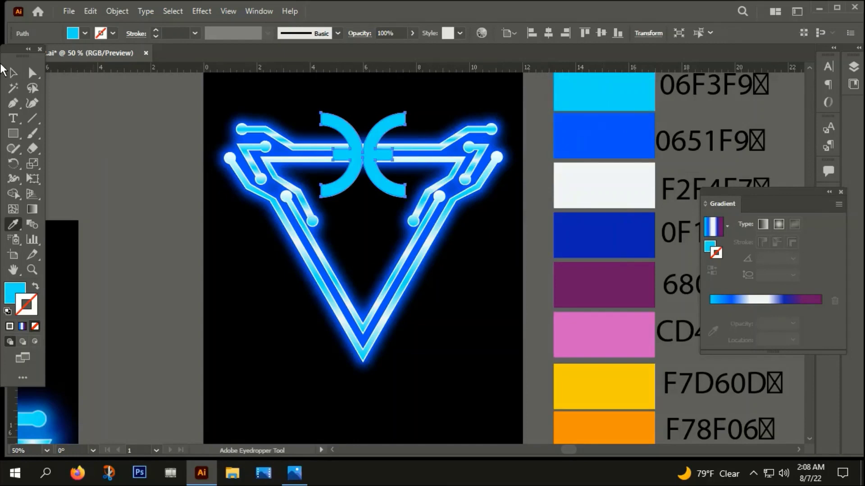
pyautogui.hotkey('ctrl', 'z')
pyautogui.hotkey('ctrl', 'shift', 'a')
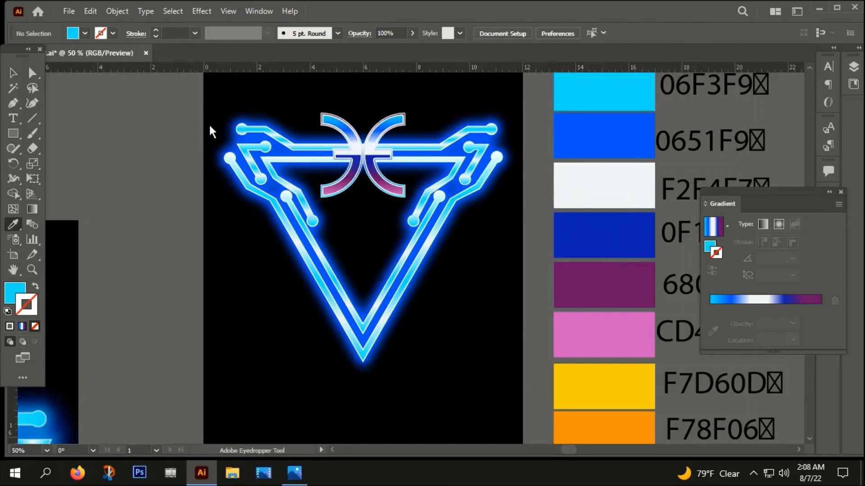
pyautogui.click(13, 72)
pyautogui.click(382, 125)
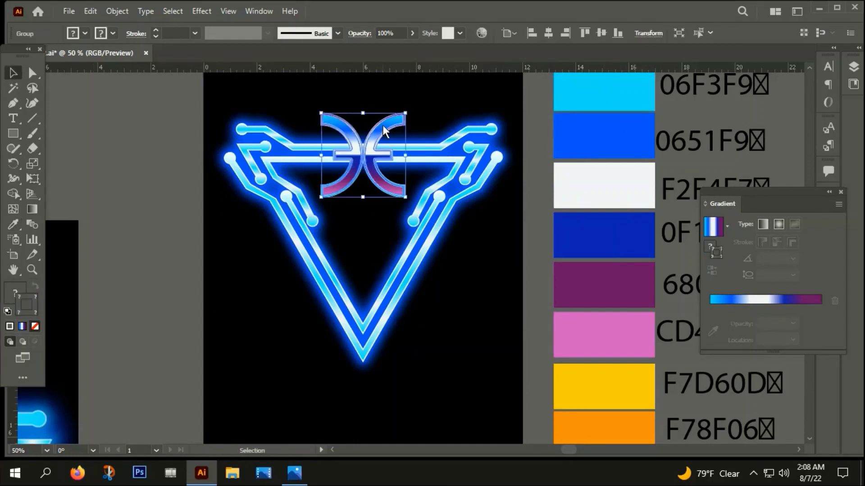
pyautogui.click(382, 129)
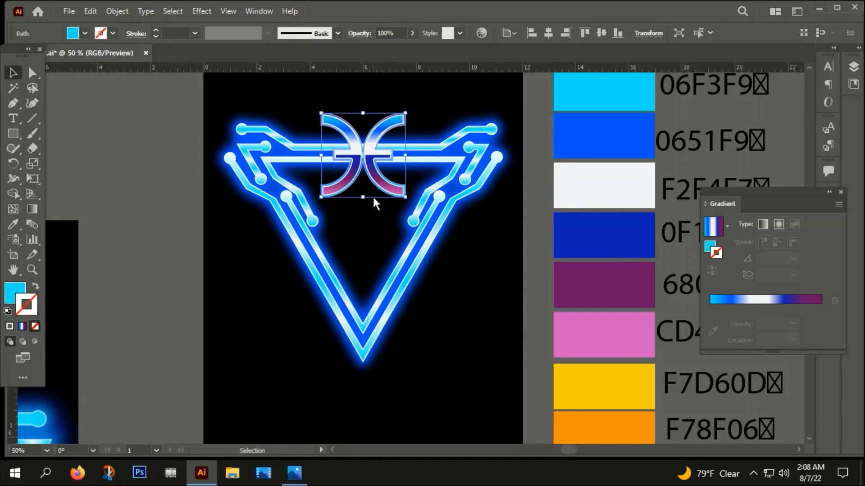
# Step: Enter a Gaussian Blur radius of 40 for the cyan arc
pyautogui.click(203, 11)
pyautogui.moveTo(261, 222)
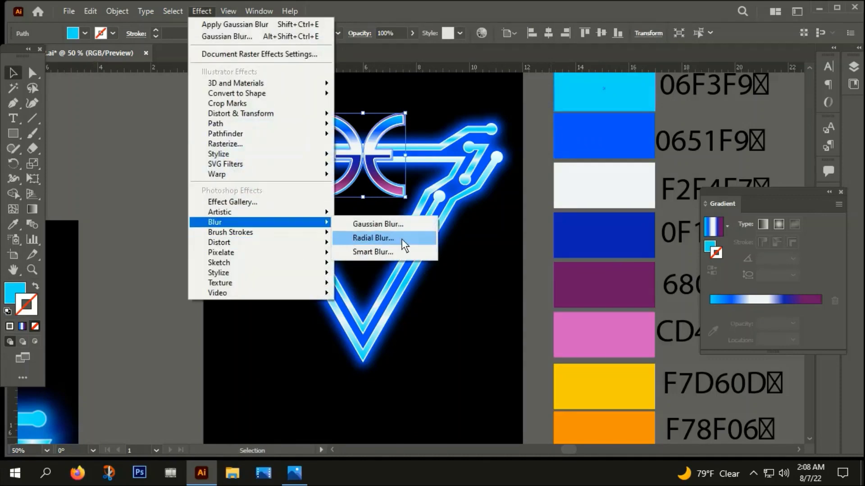
pyautogui.click(379, 224)
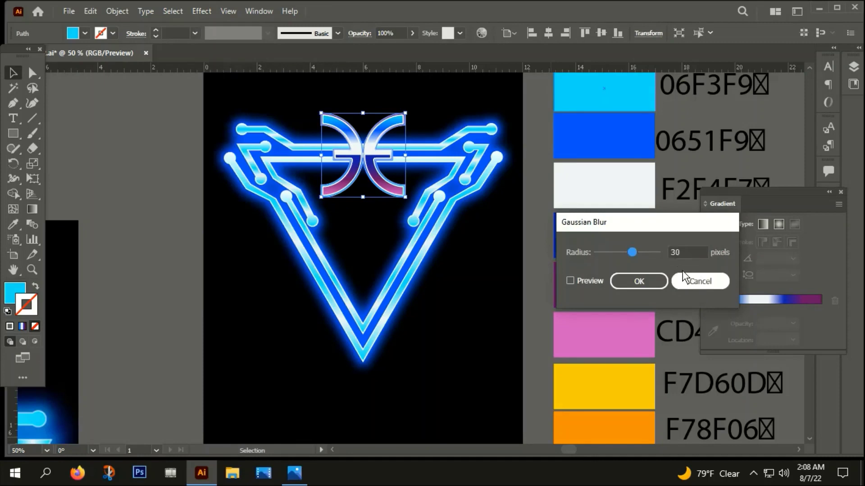
pyautogui.doubleClick(685, 253)
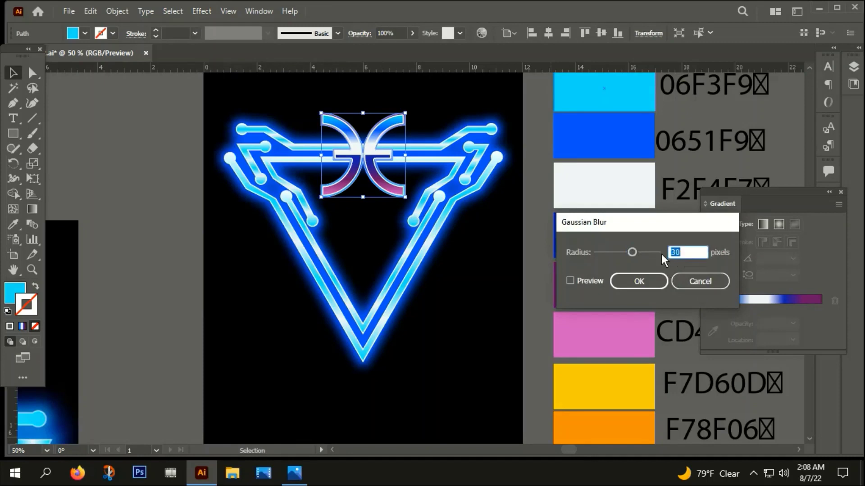
pyautogui.write('40')
# Step: Apply the 40-pixel blur, then recolour the blurred arc from blue 0651F9 to pink CD47C2
pyautogui.click(634, 278)
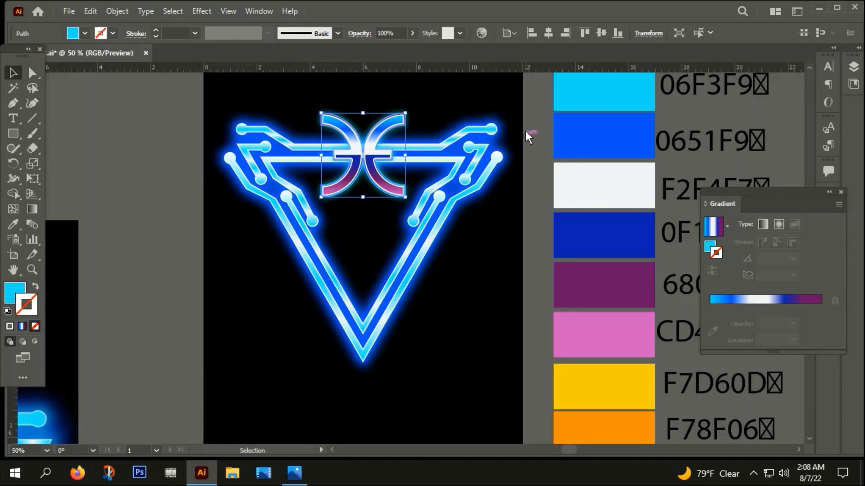
pyautogui.press('i')
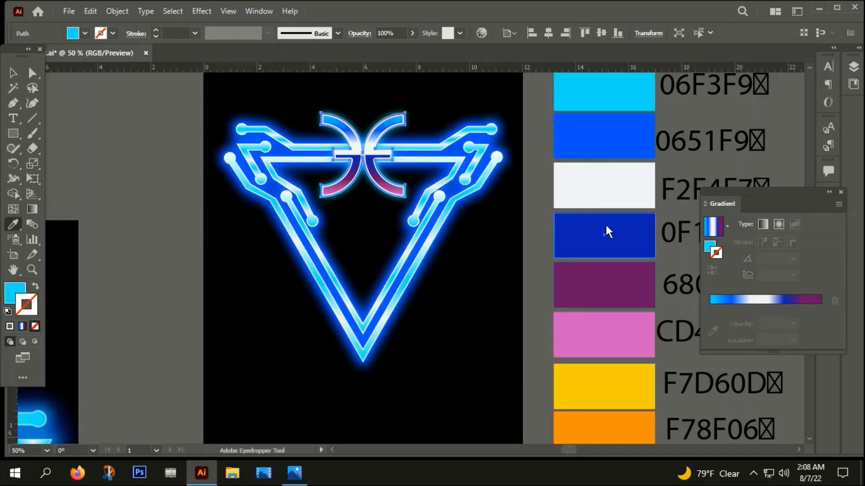
pyautogui.click(598, 132)
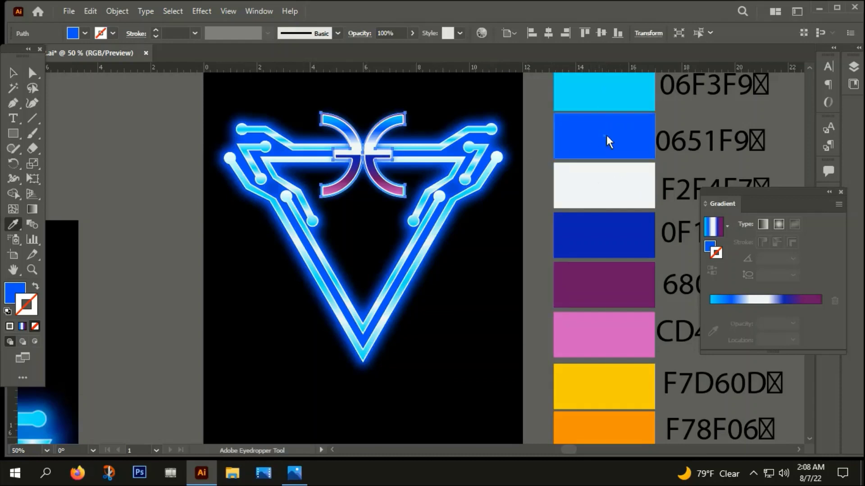
pyautogui.click(595, 334)
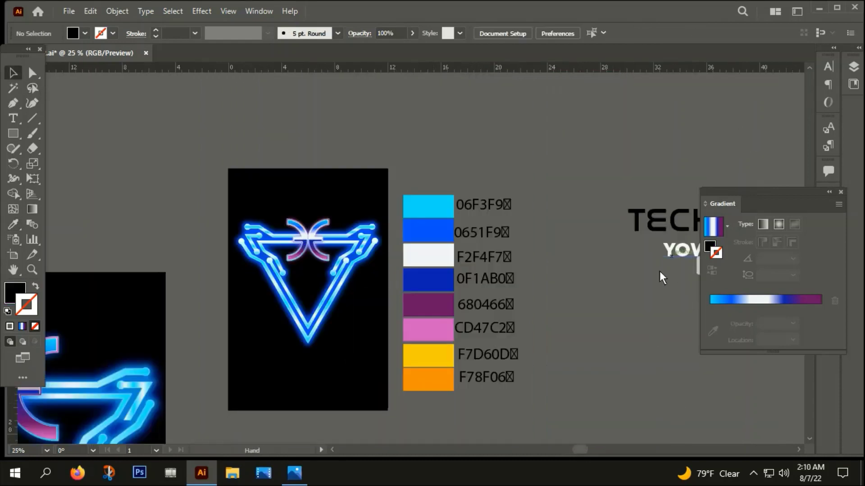
# Step: Move TECH up and left and tighten its tracking to -100
pyautogui.moveTo(660, 272); pyautogui.dragTo(569, 259)
pyautogui.moveTo(577, 214); pyautogui.dragTo(441, 145)
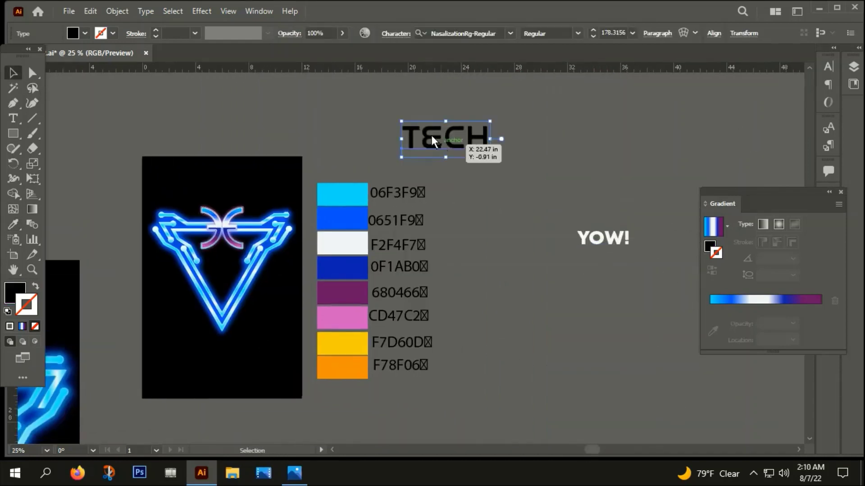
pyautogui.scroll(1, 430, 133)
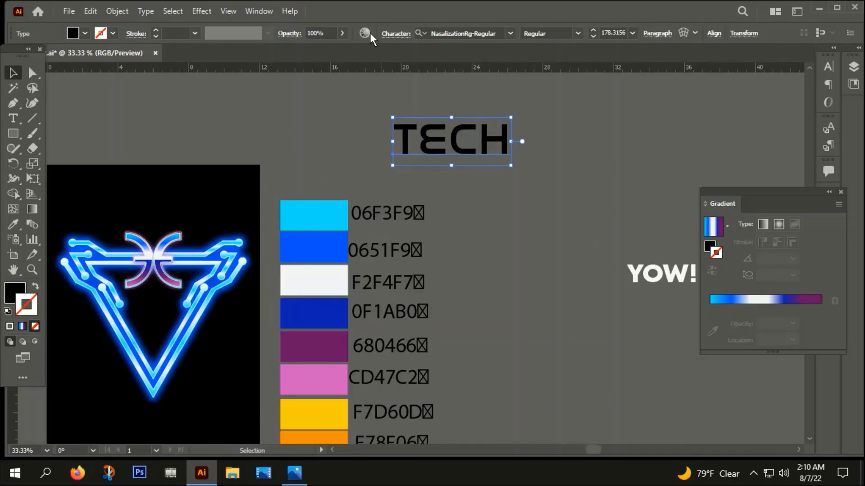
pyautogui.click(394, 34)
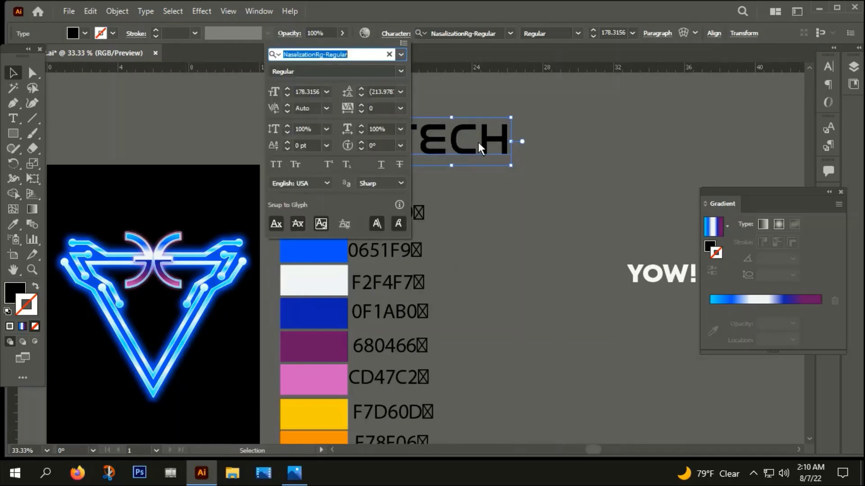
pyautogui.click(380, 108)
pyautogui.write('-100')
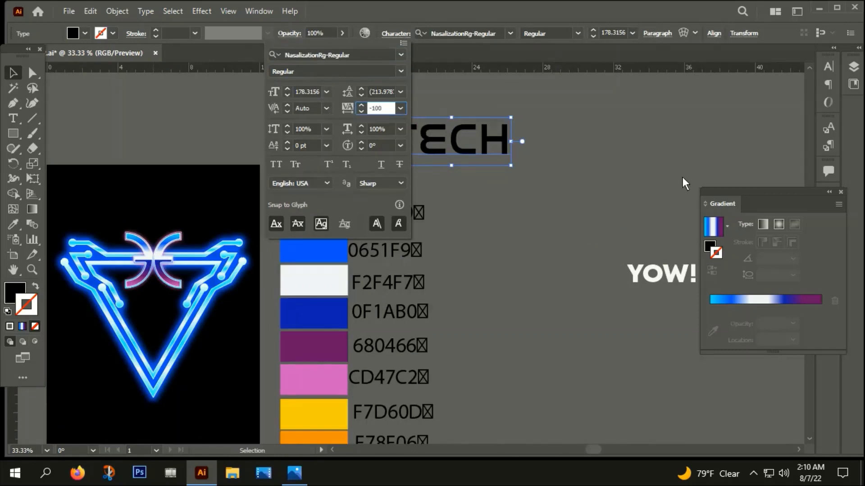
pyautogui.press('Return')
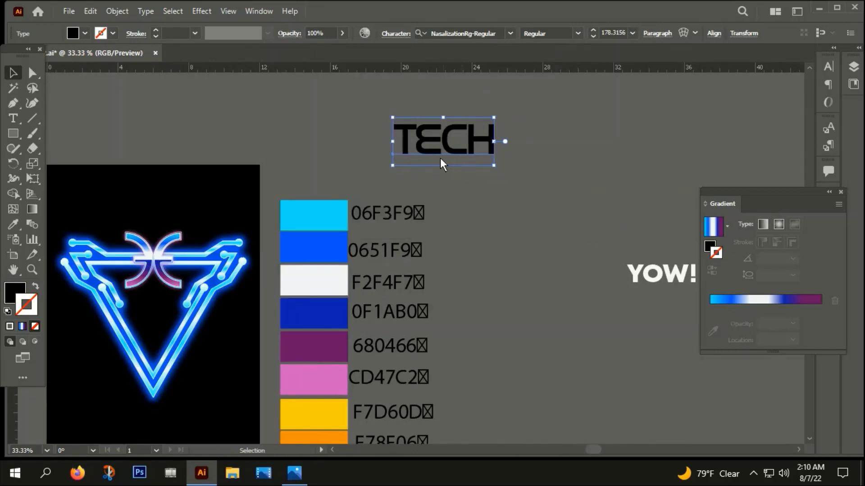
# Step: Convert TECH to outlines and bring it in front of the other artwork
pyautogui.rightClick(431, 142)
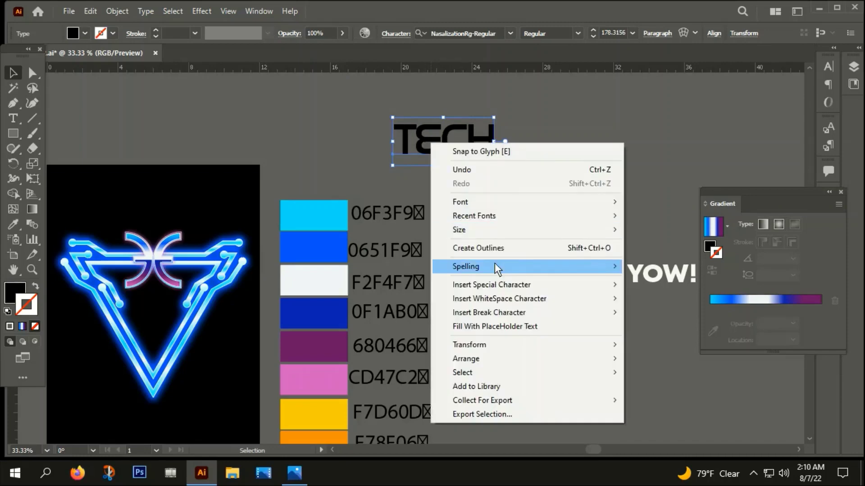
pyautogui.click(492, 248)
pyautogui.rightClick(450, 143)
pyautogui.moveTo(484, 298)
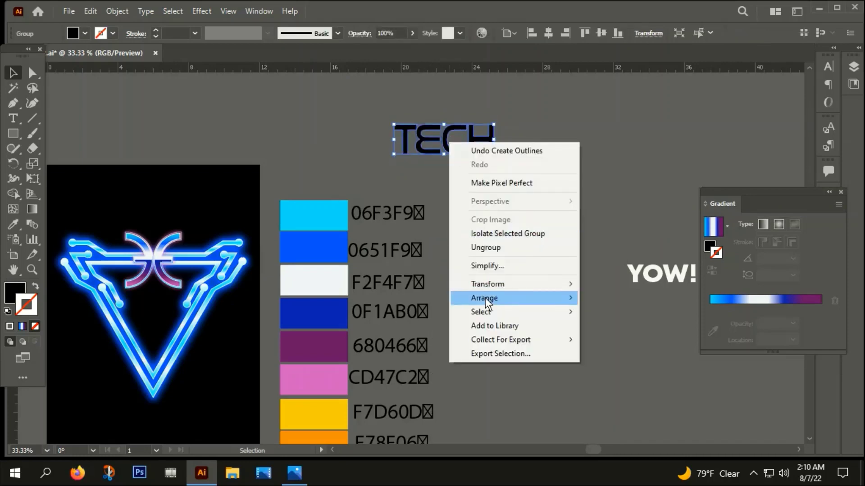
pyautogui.click(629, 300)
pyautogui.scroll(-1, 628, 162)
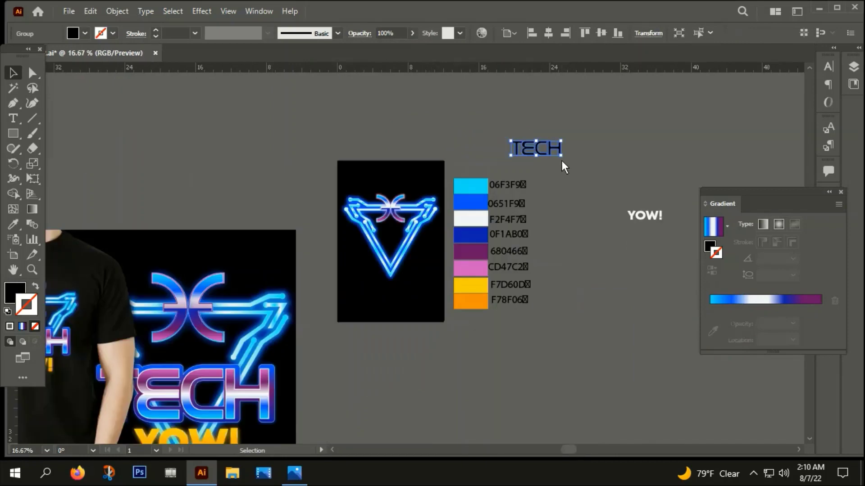
# Step: Fill TECH with the cyan swatch and centre it horizontally and vertically on the artboard
pyautogui.press('i')
pyautogui.click(467, 189)
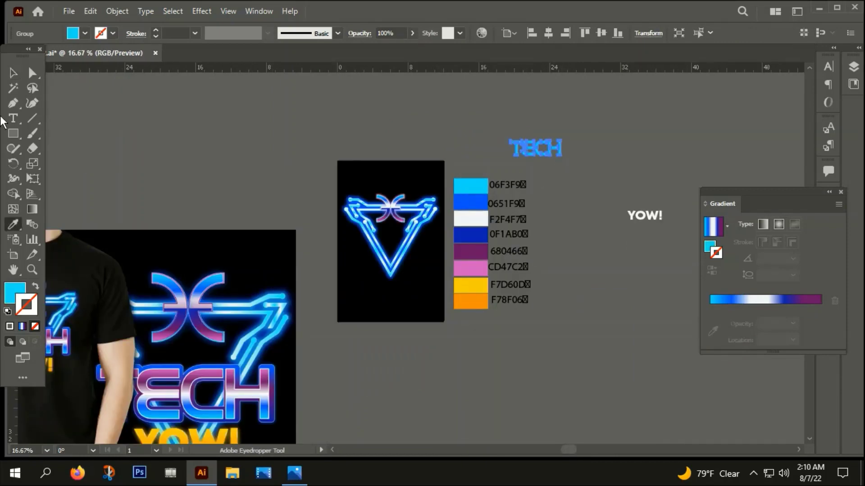
pyautogui.press('v')
pyautogui.click(550, 34)
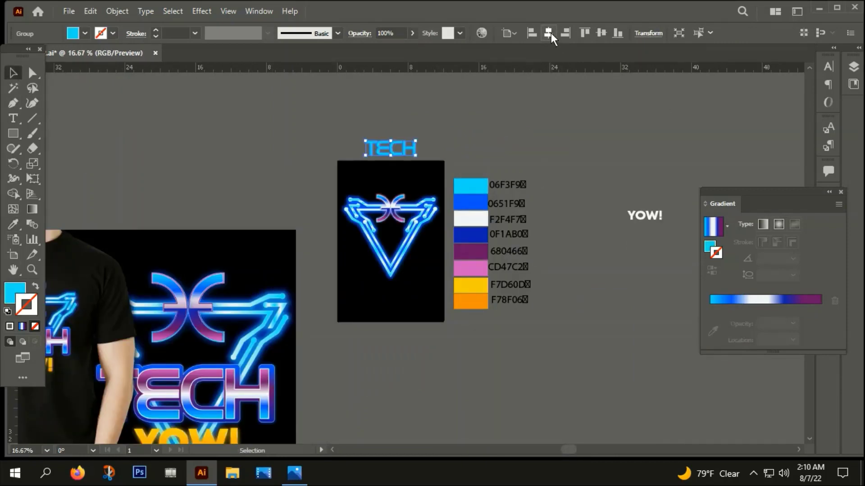
pyautogui.click(597, 34)
# Step: Enlarge TECH to about 7.13 in wide across the triangle and nudge it down
pyautogui.scroll(3, 416, 257)
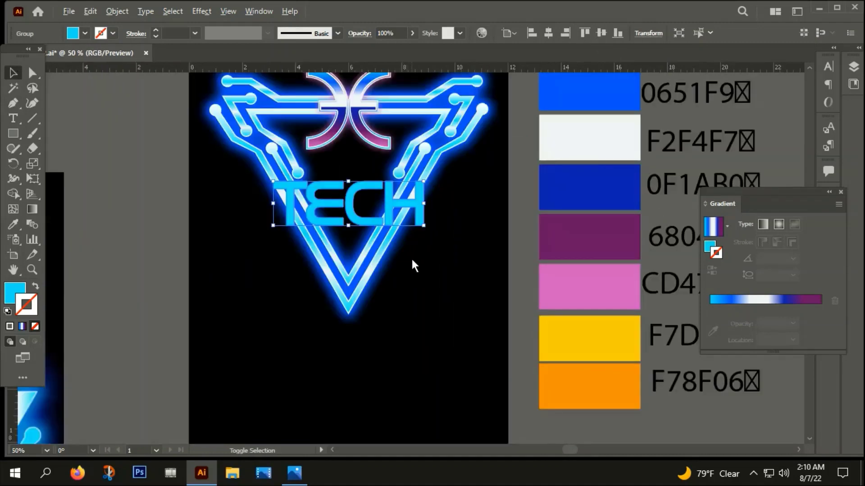
pyautogui.moveTo(424, 226); pyautogui.dragTo(451, 242)
pyautogui.click(443, 254)
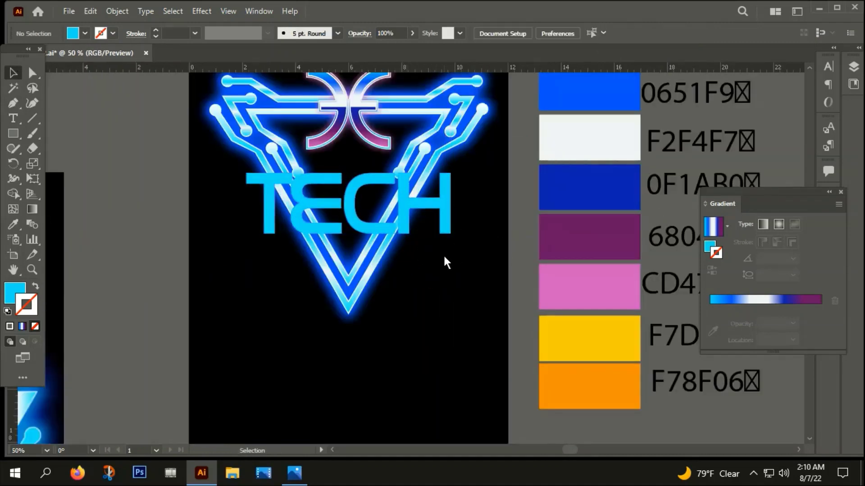
pyautogui.click(444, 210)
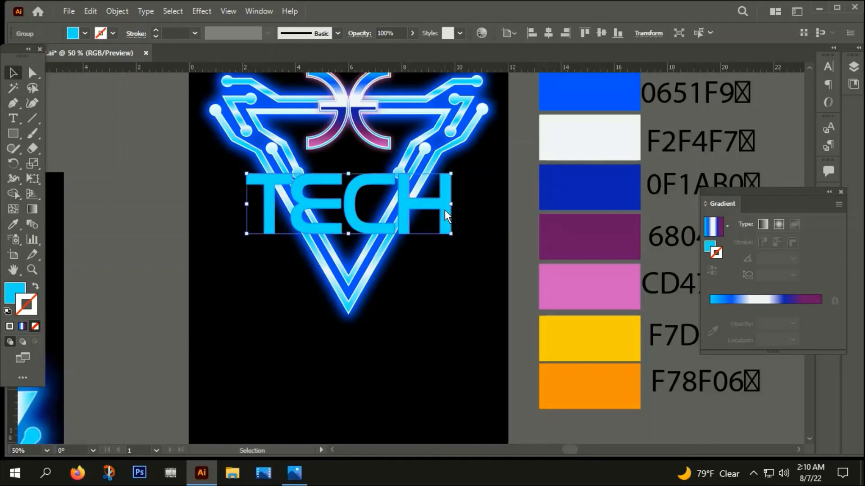
pyautogui.hotkey('shift', 'Down')
pyautogui.hotkey('shift', 'Down')
pyautogui.hotkey('shift', 'Down')
pyautogui.hotkey('shift', 'Down')
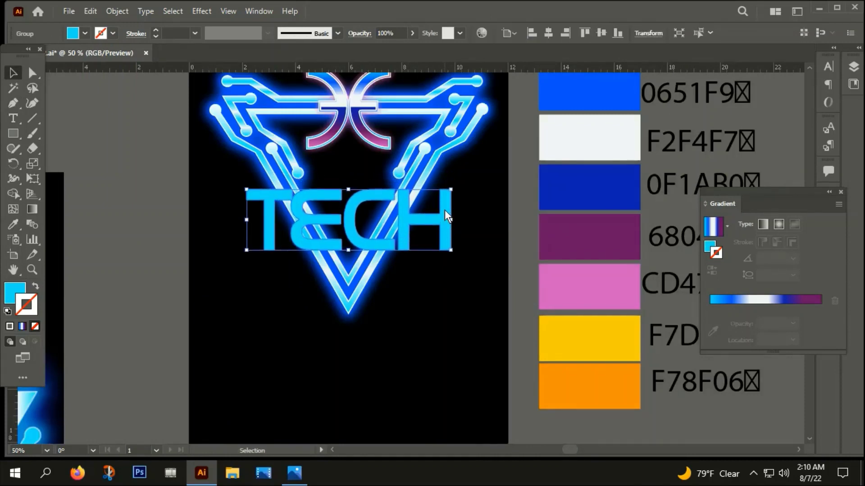
pyautogui.hotkey('shift', 'Down')
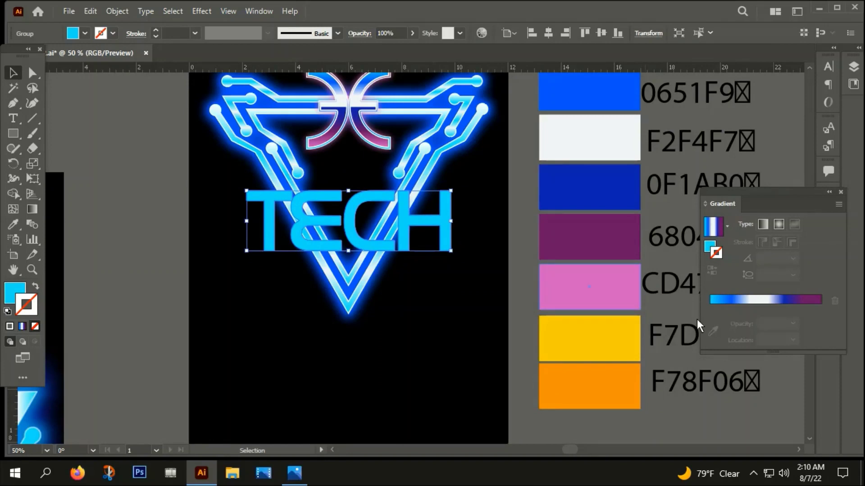
pyautogui.click(122, 11)
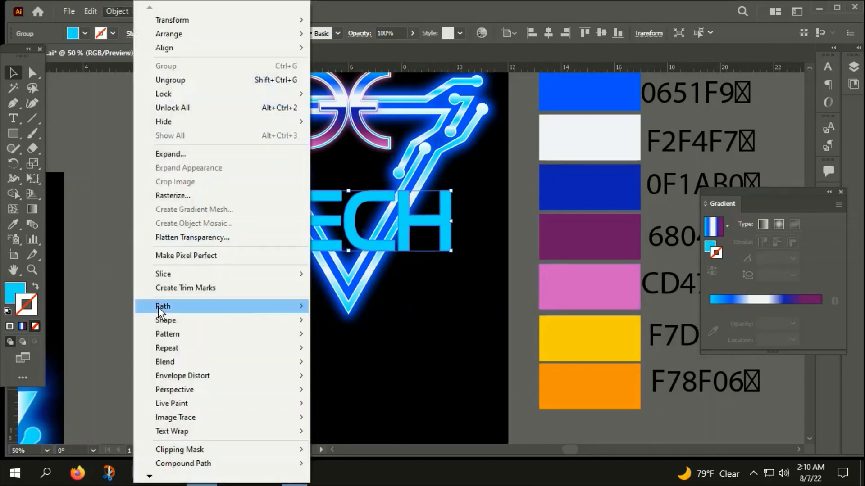
# Step: Offset TECH's path by 15 px (0.2083 in) with round joins, replacing the initial 10 px
pyautogui.click(347, 352)
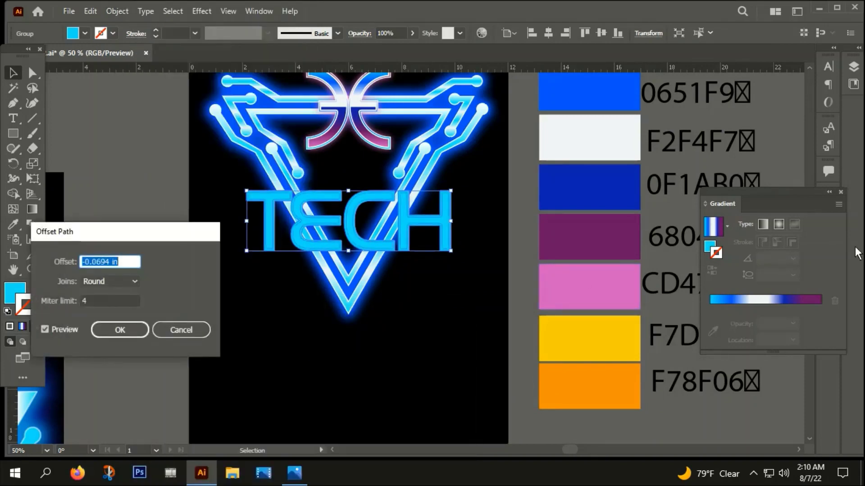
pyautogui.write('10')
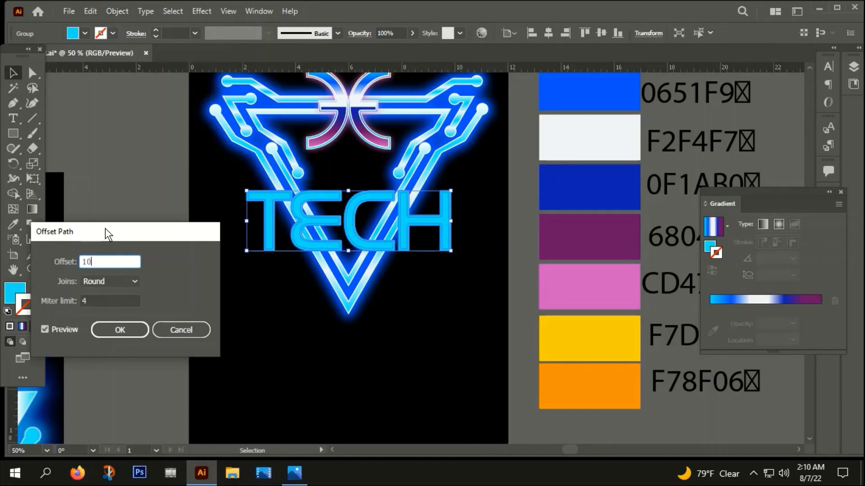
pyautogui.write('px')
pyautogui.click(45, 329)
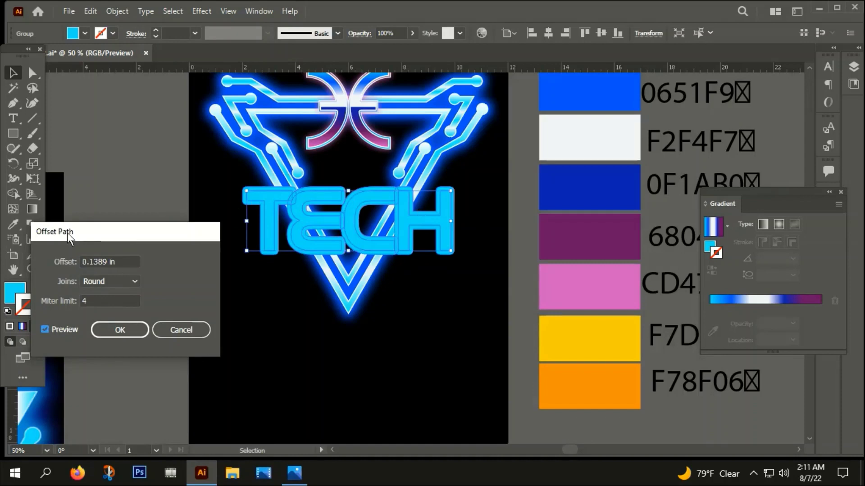
pyautogui.doubleClick(107, 265)
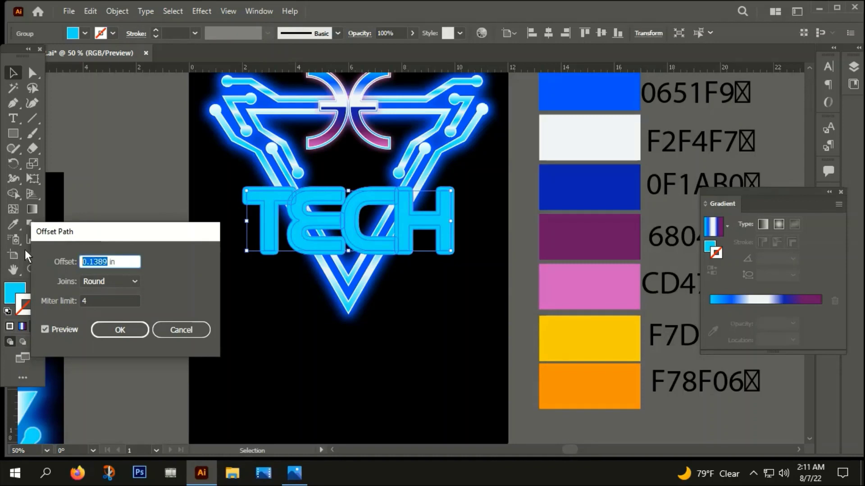
pyautogui.write('15')
pyautogui.write('px')
pyautogui.click(46, 329)
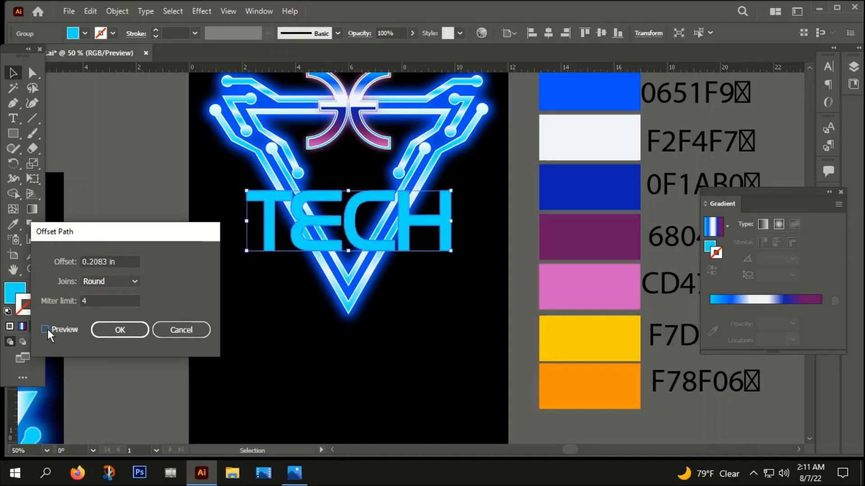
pyautogui.click(46, 329)
pyautogui.click(108, 326)
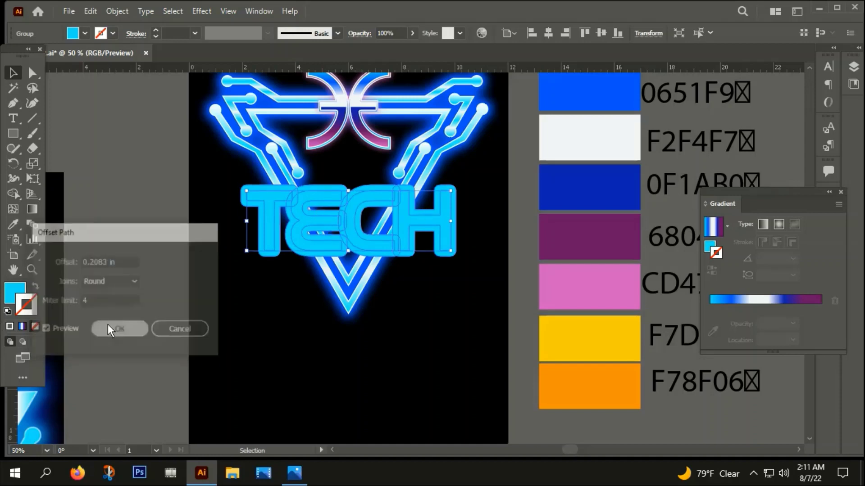
pyautogui.press('ctrl')
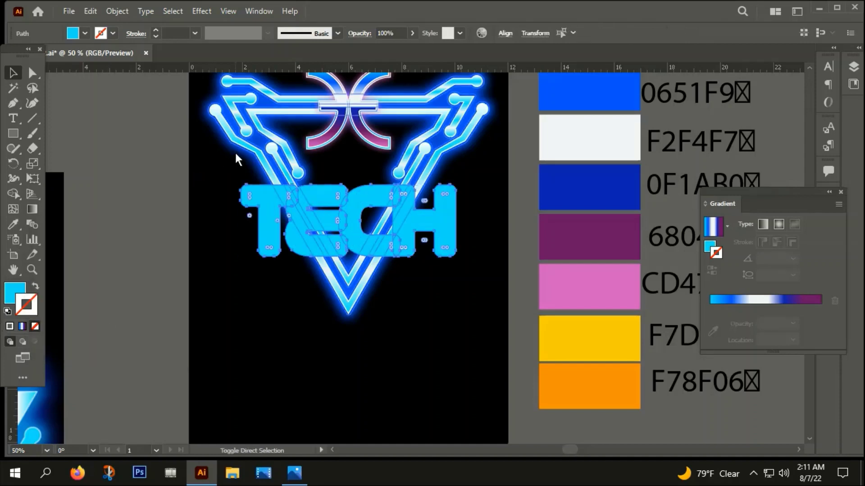
# Step: Unite the TECH offset outlines with Pathfinder, reselect the merged shape and edit its fill colour
pyautogui.hotkey('ctrl', 'shift', 'F9')
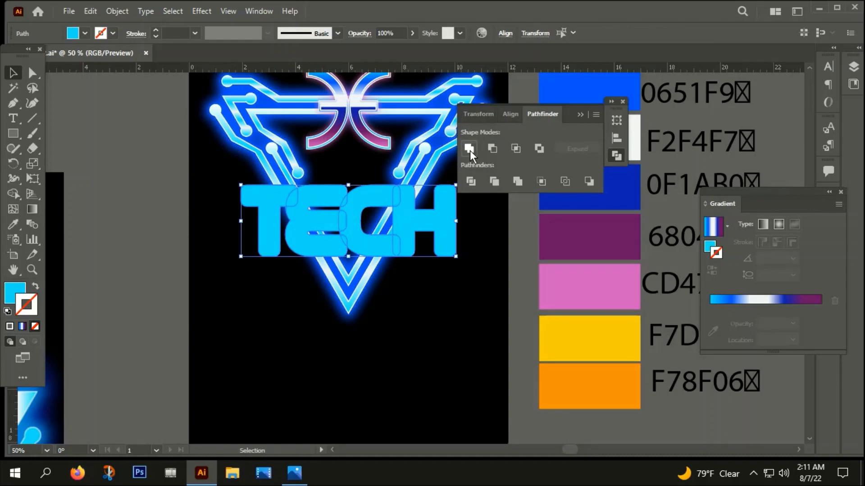
pyautogui.click(469, 150)
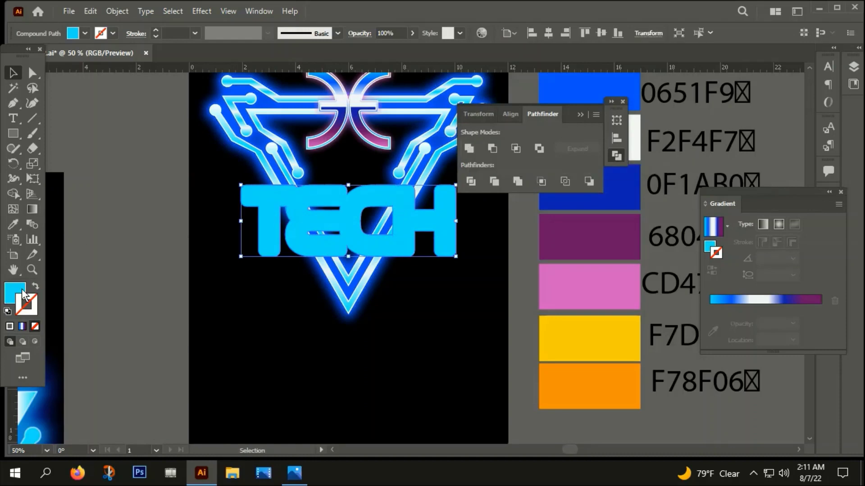
pyautogui.click(198, 257)
pyautogui.keyDown('ctrl'); pyautogui.click(268, 218); pyautogui.keyUp('ctrl')
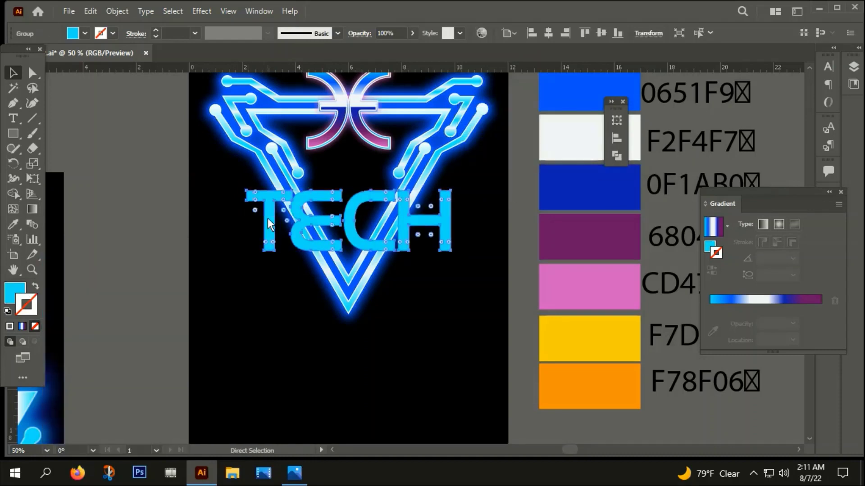
pyautogui.hotkey('ctrl', 'z')
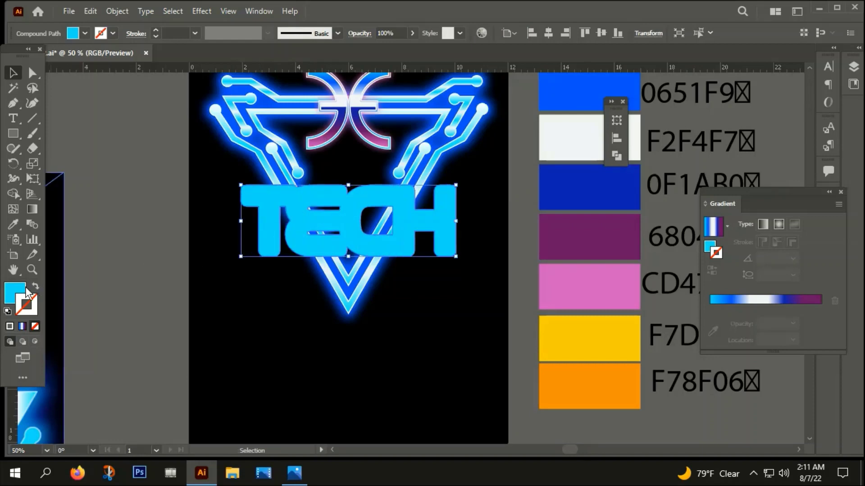
pyautogui.doubleClick(22, 294)
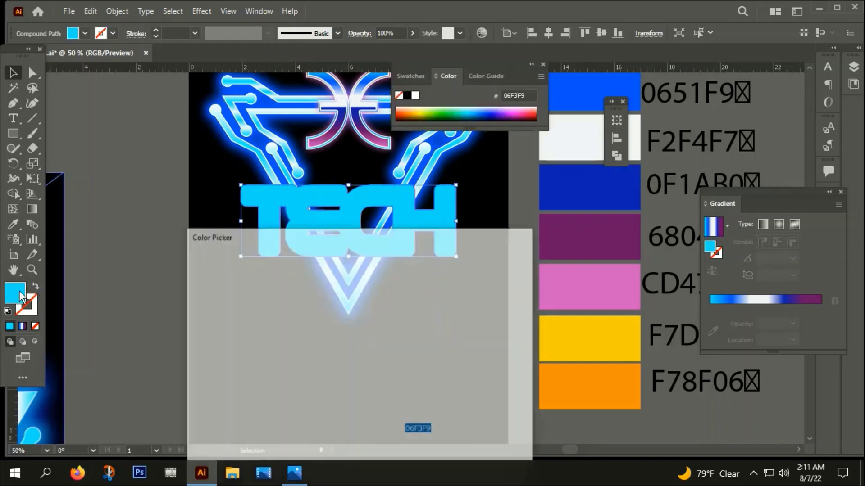
# Step: Fill the TECH backing shape with pink F7087A and zoom out to all artboards
pyautogui.write('F7087A')
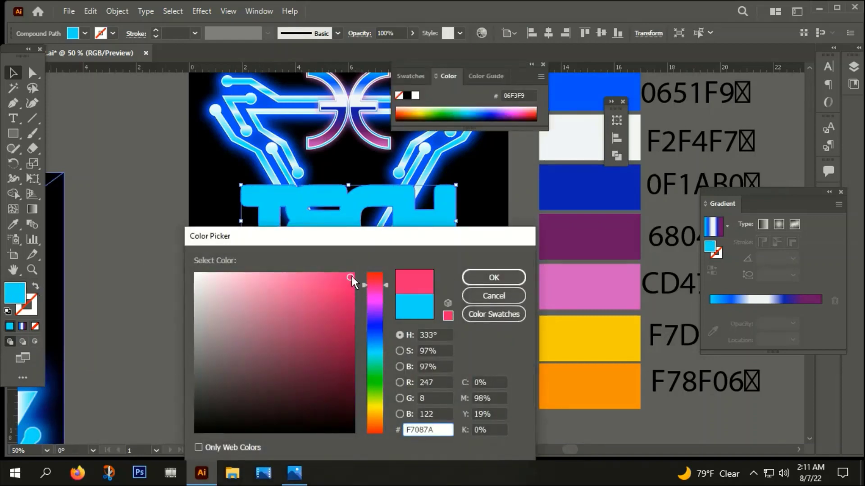
pyautogui.click(473, 278)
pyautogui.click(492, 248)
pyautogui.hotkey('ctrl', 'alt', '0')
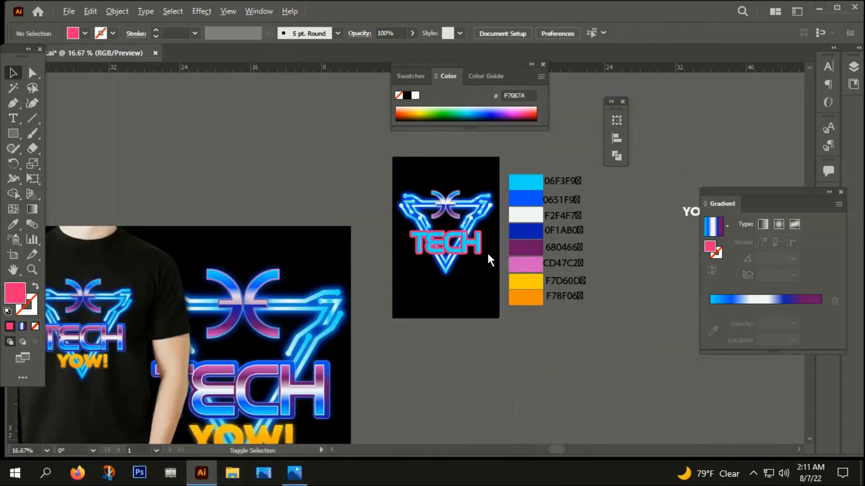
pyautogui.moveTo(439, 309); pyautogui.dragTo(458, 196)
# Step: Reselect the merged TECH backing shape and switch its fill to the gradient
pyautogui.scroll(1, 375, 260)
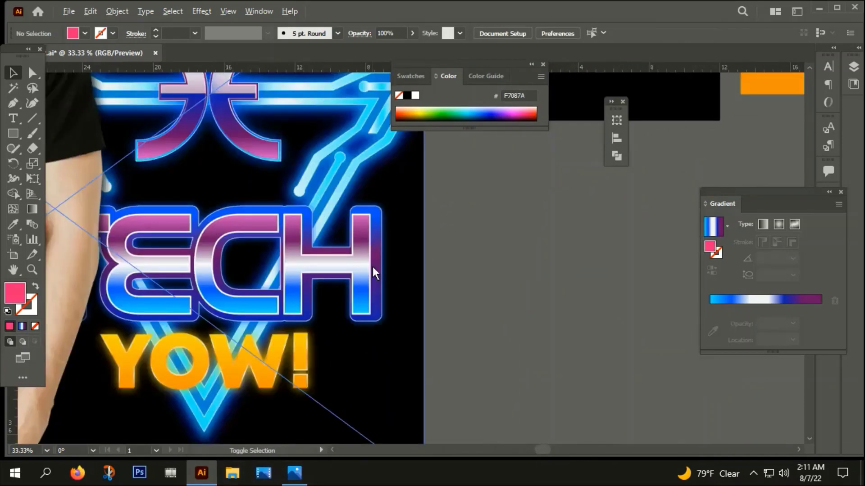
pyautogui.scroll(1, 372, 267)
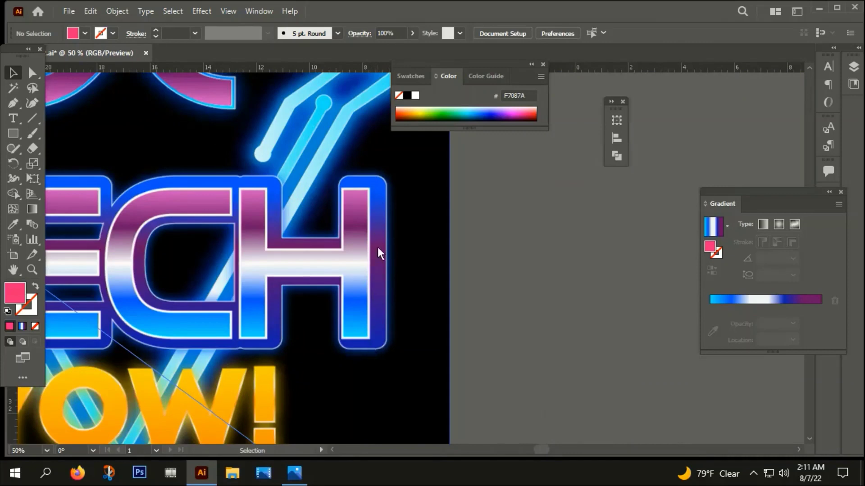
pyautogui.scroll(-4, 369, 284)
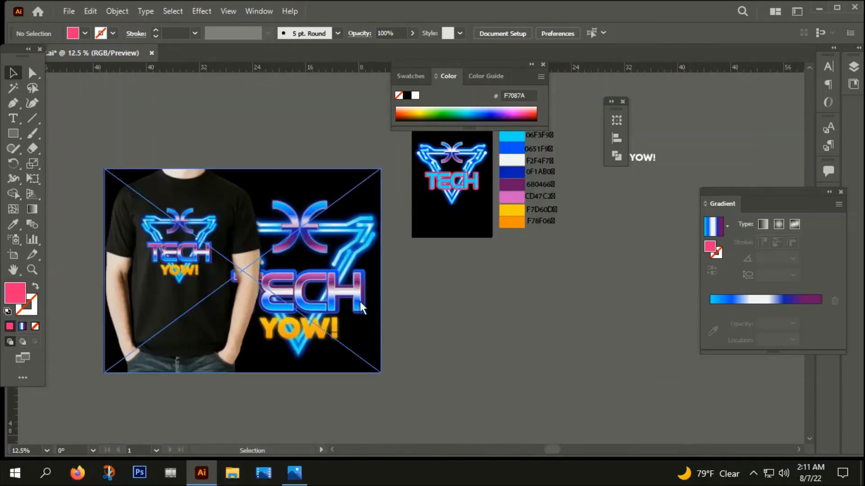
pyautogui.scroll(3, 480, 200)
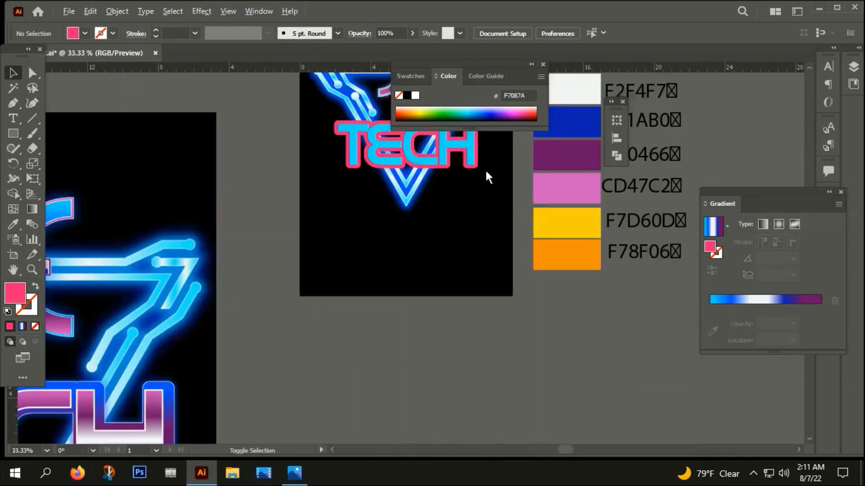
pyautogui.click(476, 165)
pyautogui.scroll(-2, 469, 202)
pyautogui.moveTo(470, 243); pyautogui.dragTo(358, 275)
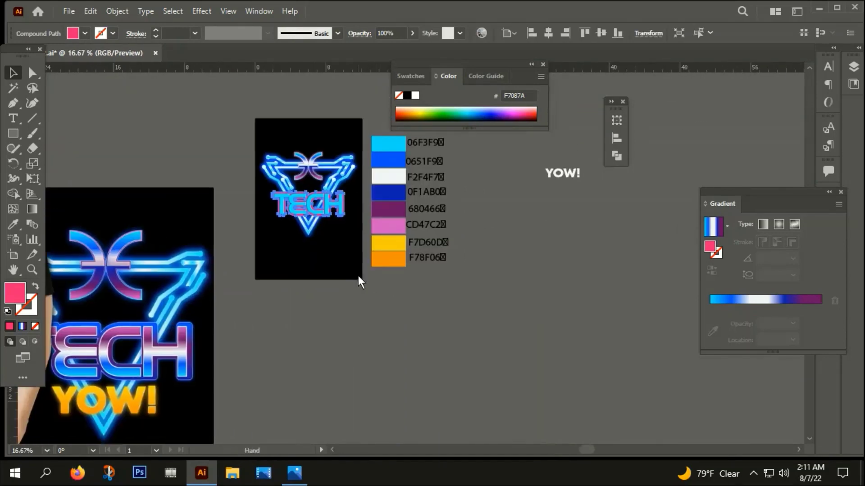
pyautogui.click(542, 64)
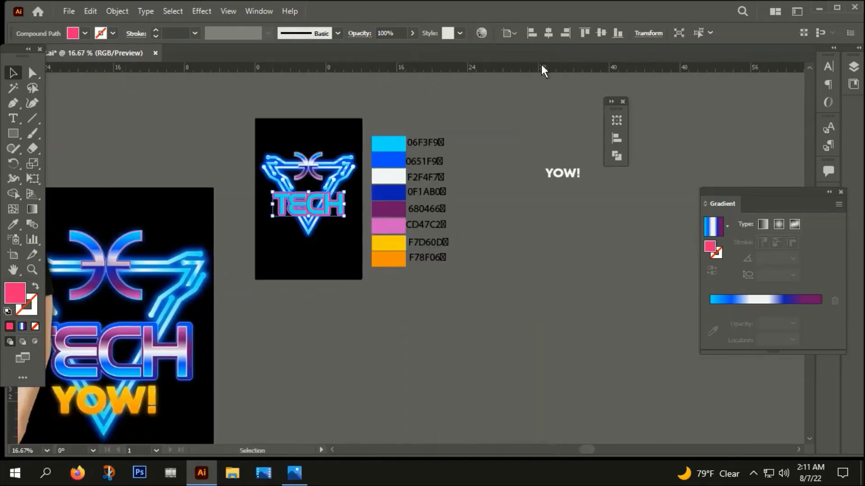
pyautogui.click(23, 327)
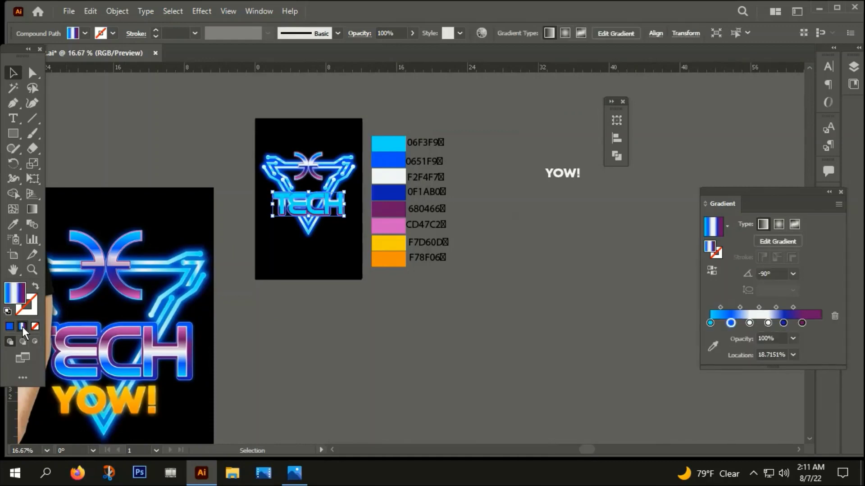
# Step: Delete the extra gradient stops, leaving three, and spread them along the slider
pyautogui.click(834, 315)
pyautogui.click(803, 323)
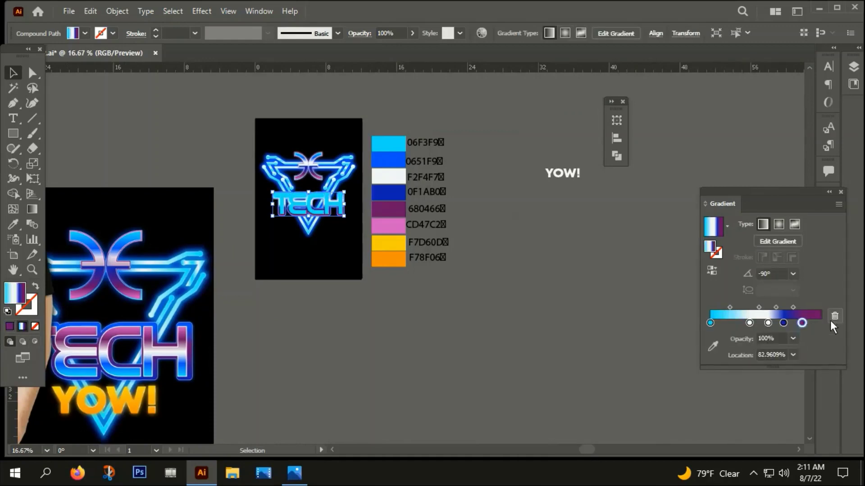
pyautogui.click(831, 320)
pyautogui.click(783, 322)
pyautogui.click(834, 315)
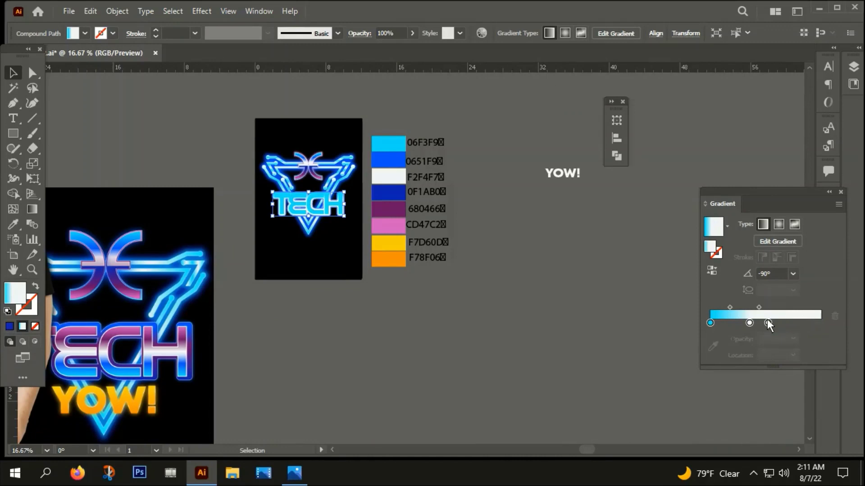
pyautogui.moveTo(768, 323); pyautogui.dragTo(820, 323)
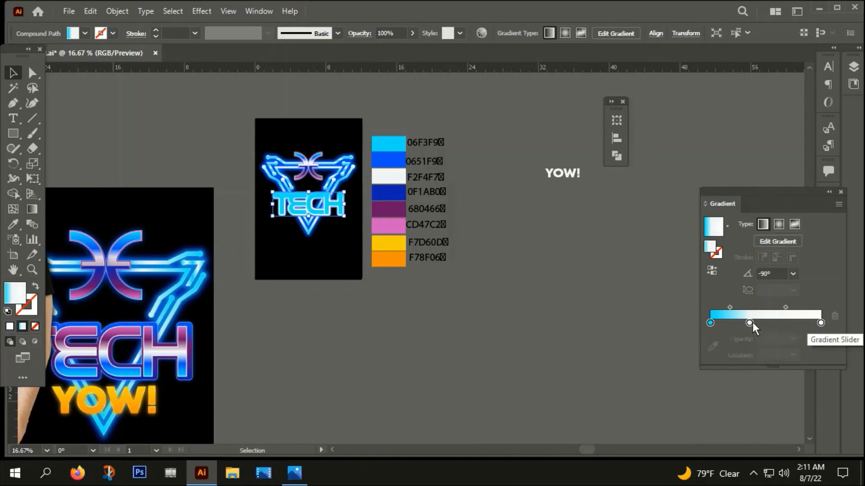
pyautogui.moveTo(750, 323); pyautogui.dragTo(763, 322)
# Step: Colour the stops 0651F9 blue, 680466 purple and 0F1AB0 dark blue, purple near 51%
pyautogui.click(710, 323)
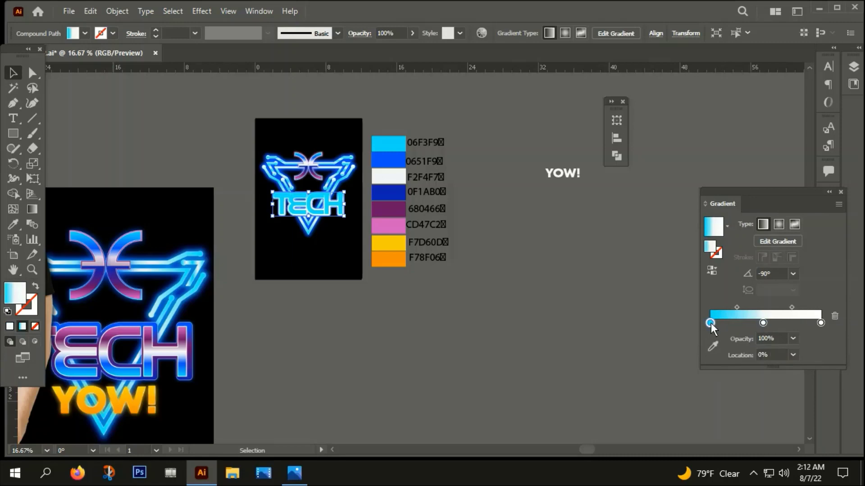
pyautogui.click(13, 223)
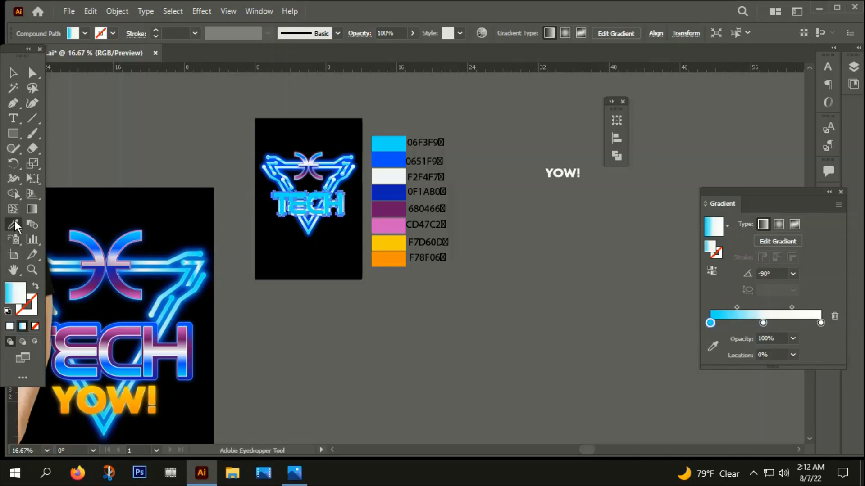
pyautogui.click(393, 160)
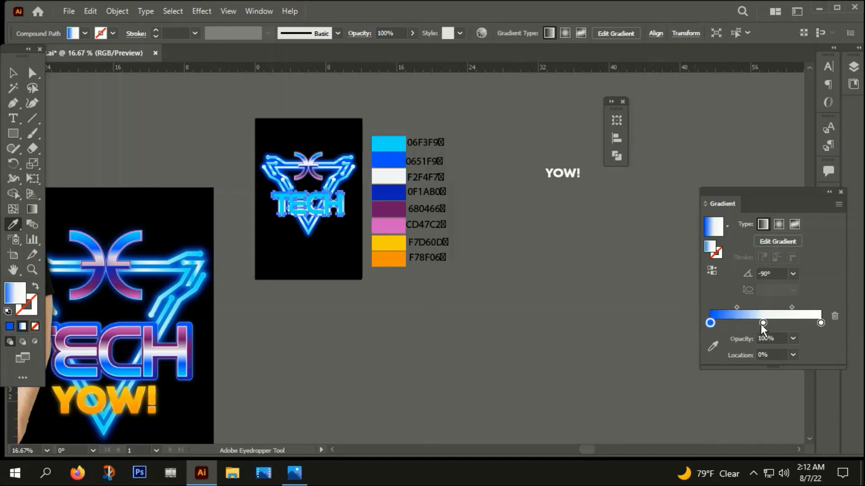
pyautogui.moveTo(764, 322); pyautogui.dragTo(753, 322)
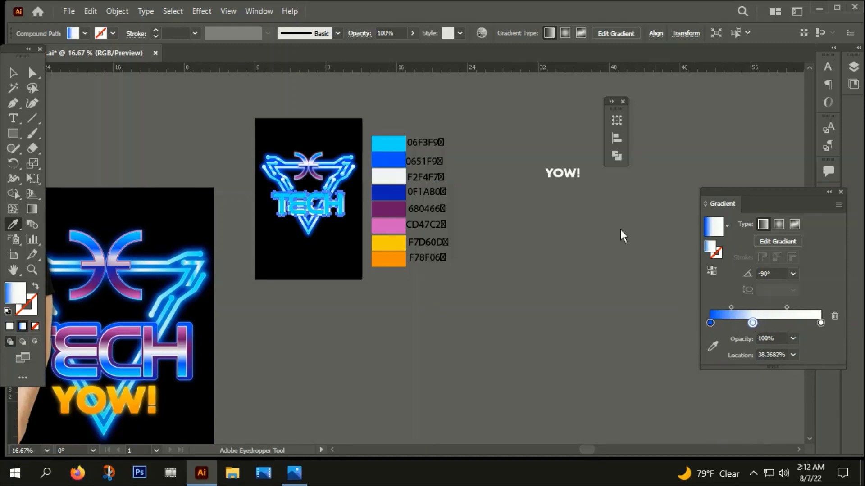
pyautogui.click(395, 210)
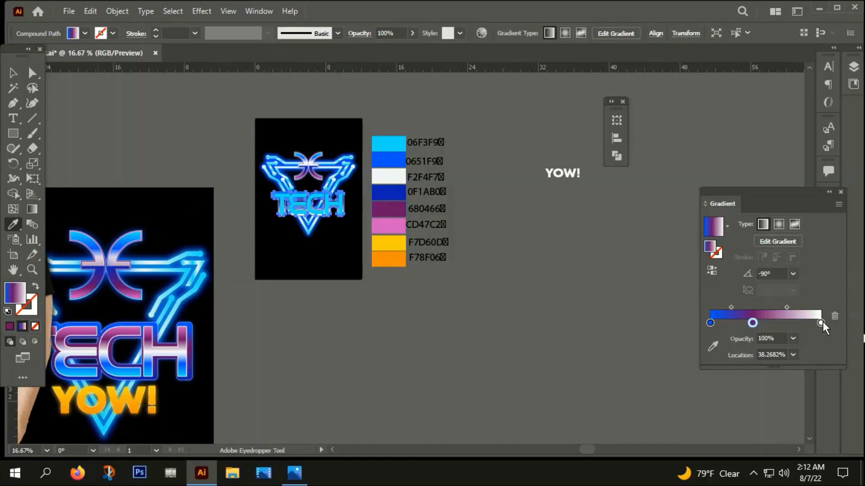
pyautogui.click(821, 323)
pyautogui.click(393, 189)
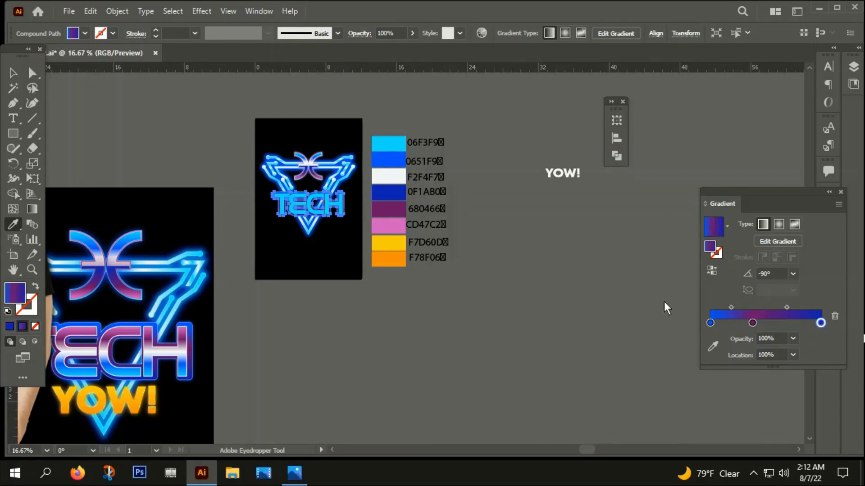
pyautogui.moveTo(753, 323); pyautogui.dragTo(766, 323)
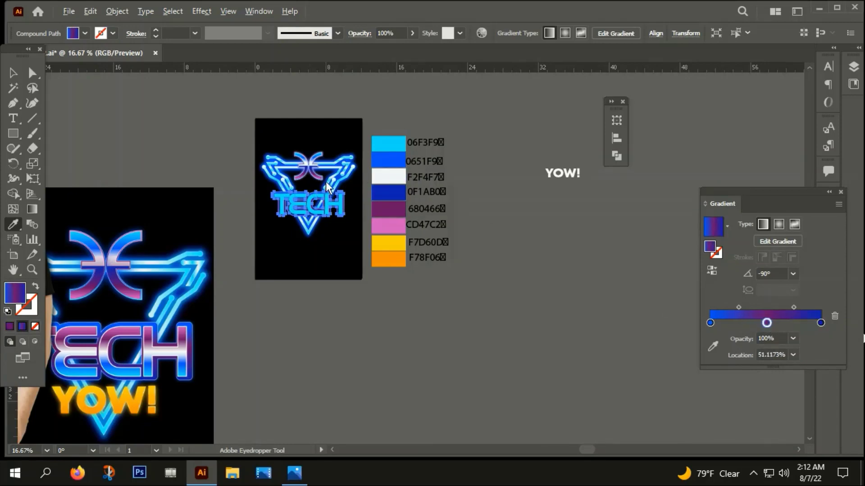
pyautogui.scroll(4, 326, 182)
pyautogui.scroll(-1, 334, 195)
pyautogui.scroll(-1, 334, 195)
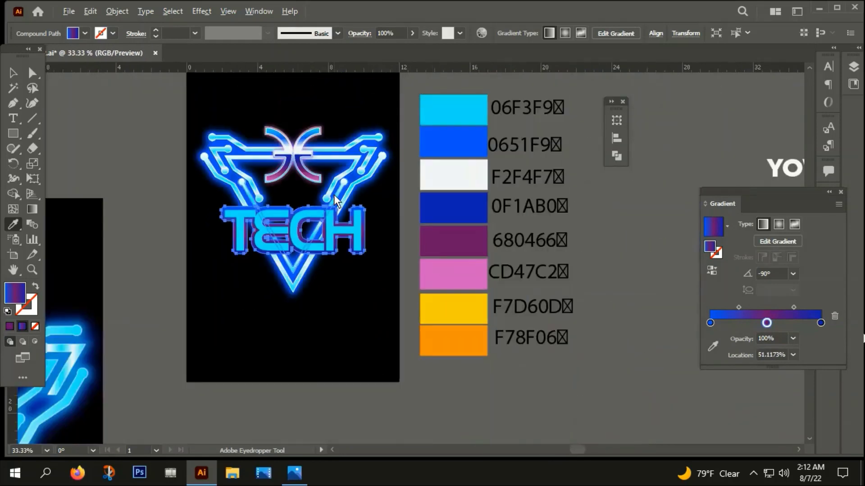
pyautogui.doubleClick(33, 312)
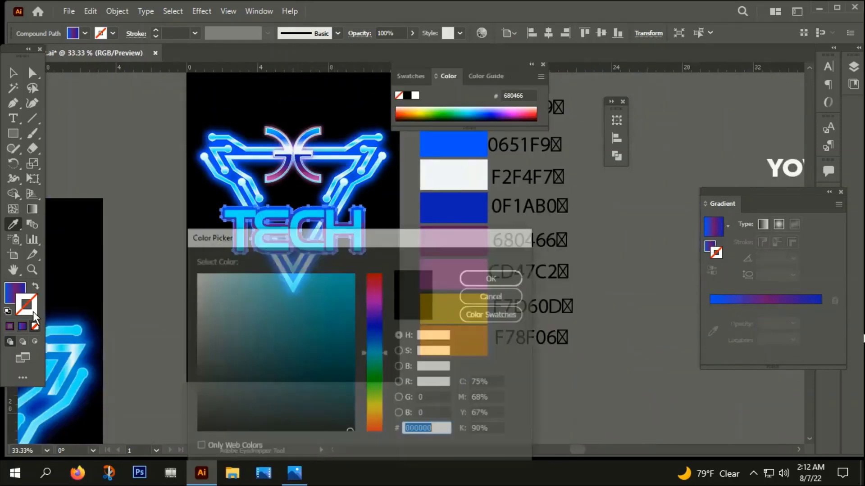
pyautogui.click(198, 277)
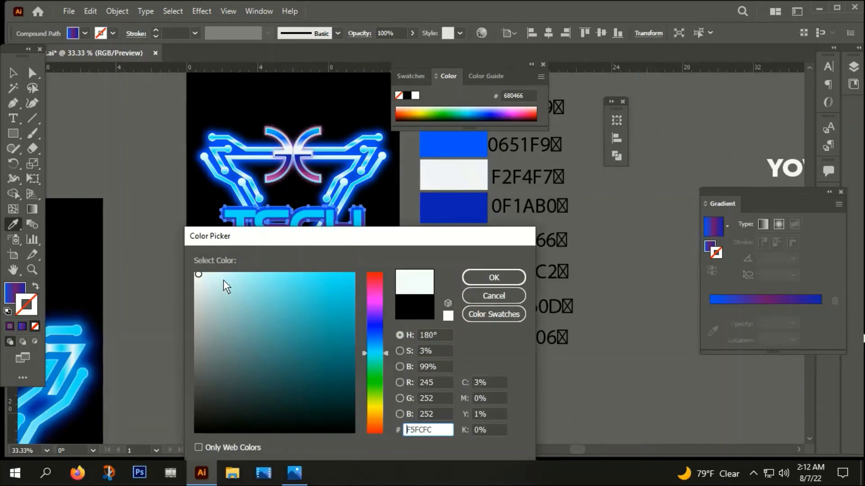
pyautogui.click(198, 277)
pyautogui.click(492, 273)
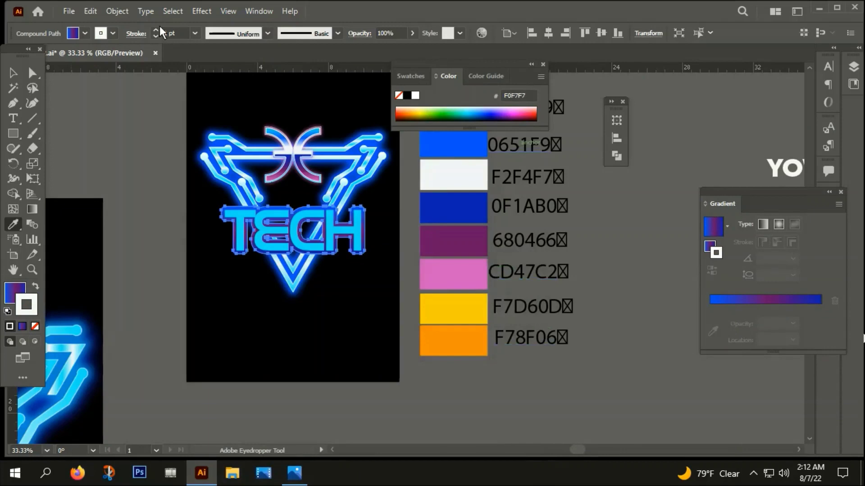
pyautogui.click(13, 72)
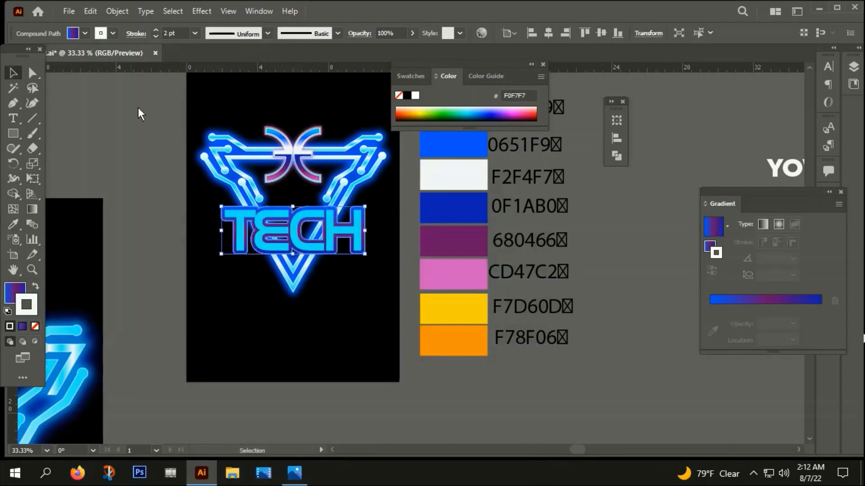
pyautogui.click(152, 117)
pyautogui.scroll(5, 232, 250)
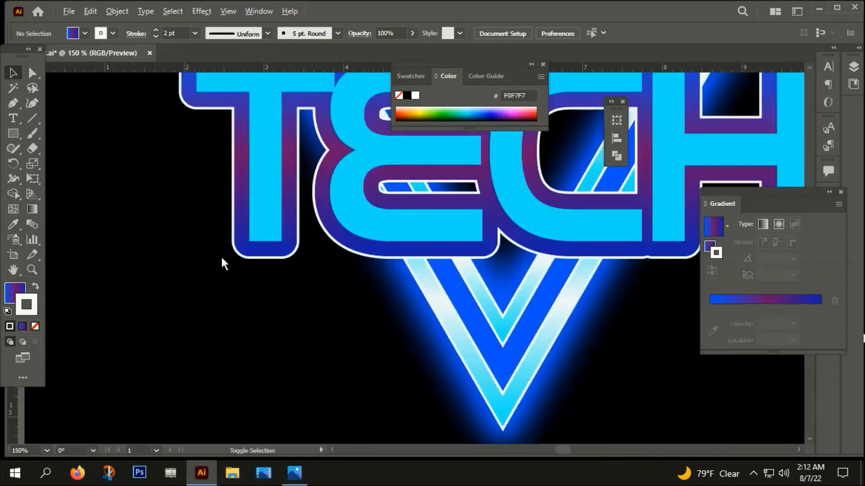
pyautogui.scroll(-4, 221, 255)
pyautogui.scroll(-2, 220, 257)
pyautogui.moveTo(220, 257); pyautogui.dragTo(393, 170)
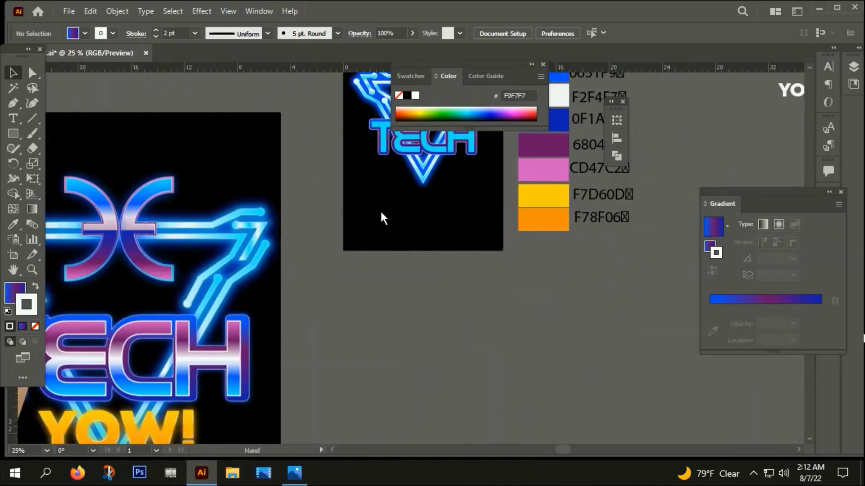
pyautogui.scroll(-1, 188, 313)
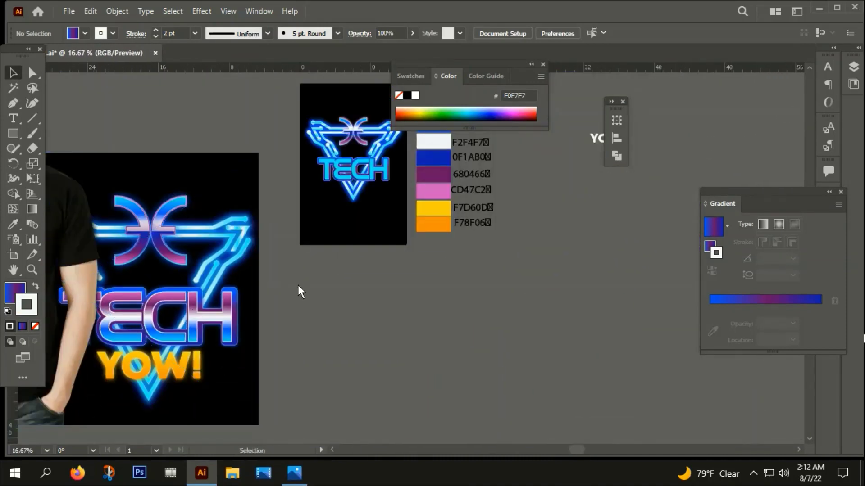
pyautogui.moveTo(298, 285)
pyautogui.mouseDown()
pyautogui.moveTo(293, 195)
pyautogui.moveTo(286, 201)
pyautogui.mouseUp()
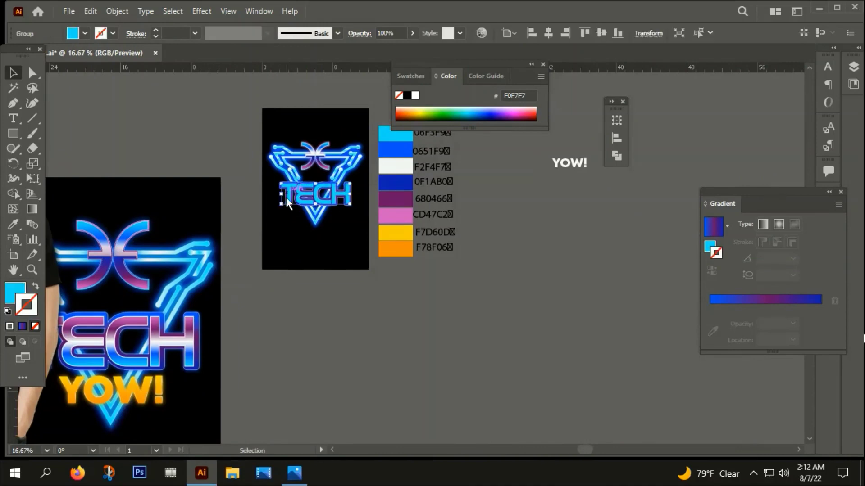
pyautogui.scroll(3, 310, 167)
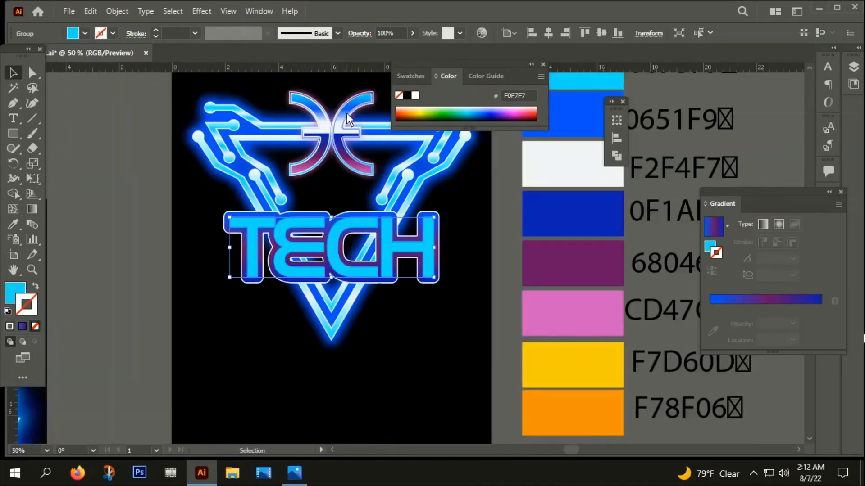
pyautogui.scroll(1, 333, 111)
pyautogui.scroll(3, 319, 111)
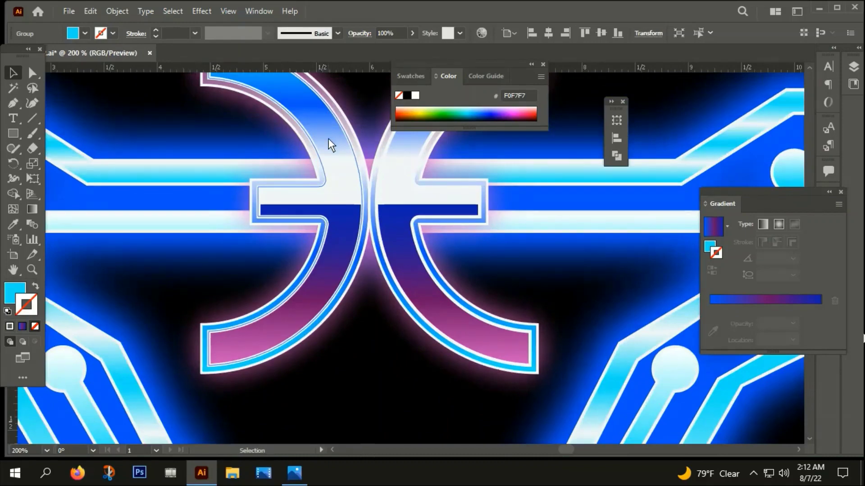
pyautogui.scroll(-4, 331, 153)
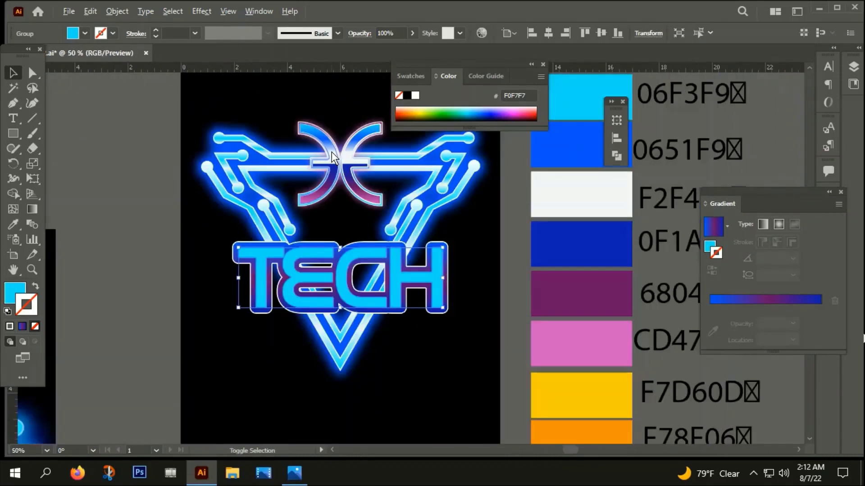
# Step: Eyedropper the emblem's chrome gradient onto TECH, angle both gradients -90° and move the end stop to 100%
pyautogui.press('i')
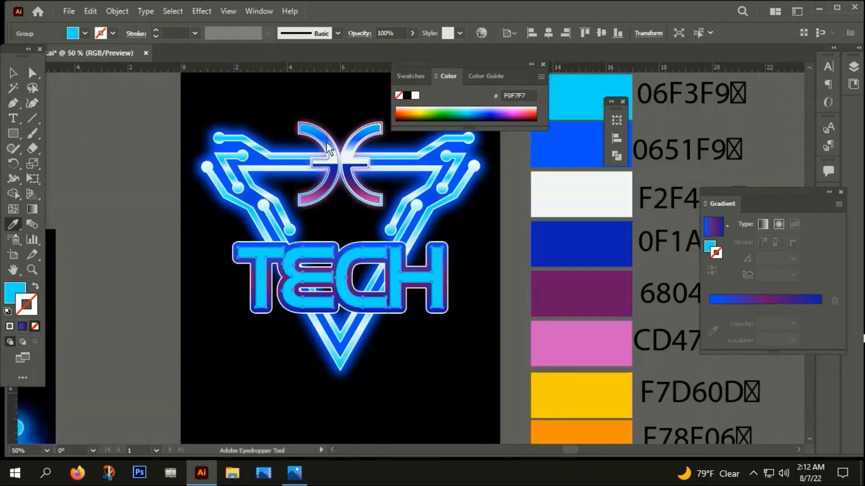
pyautogui.click(328, 149)
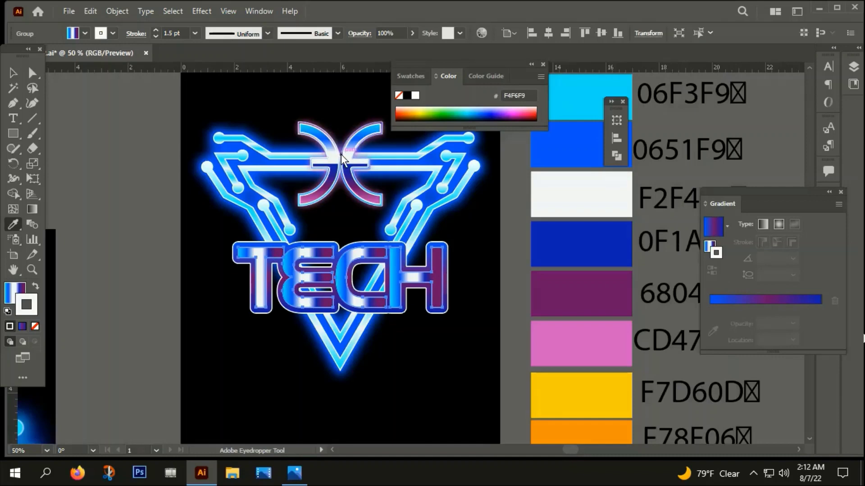
pyautogui.click(761, 301)
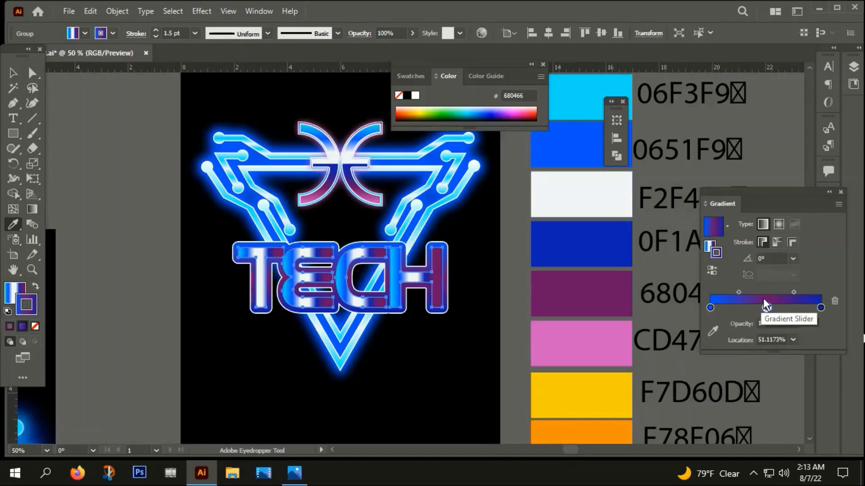
pyautogui.click(794, 259)
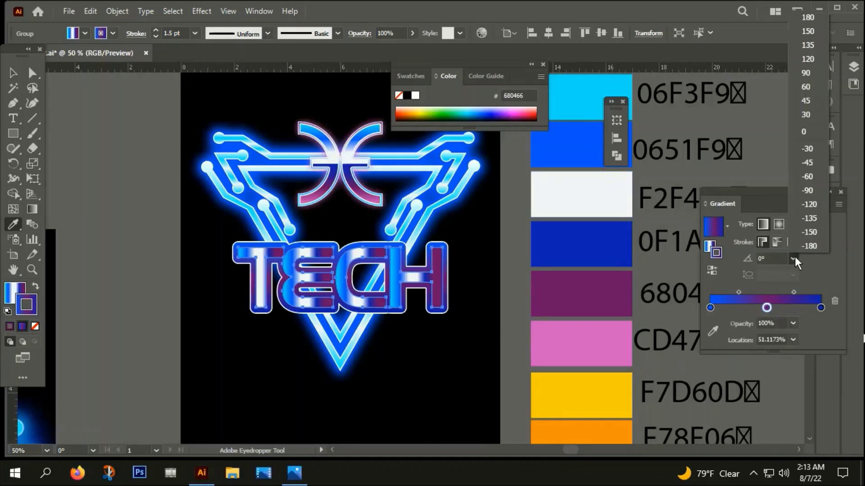
pyautogui.click(809, 191)
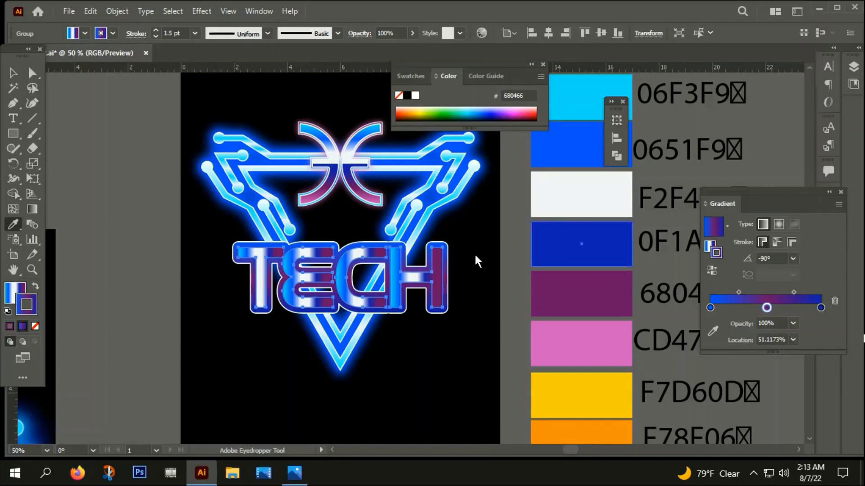
pyautogui.click(16, 295)
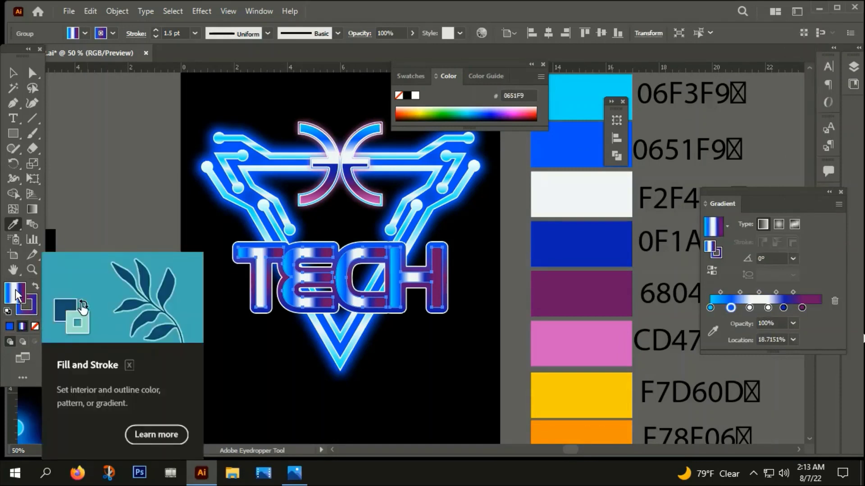
pyautogui.click(793, 259)
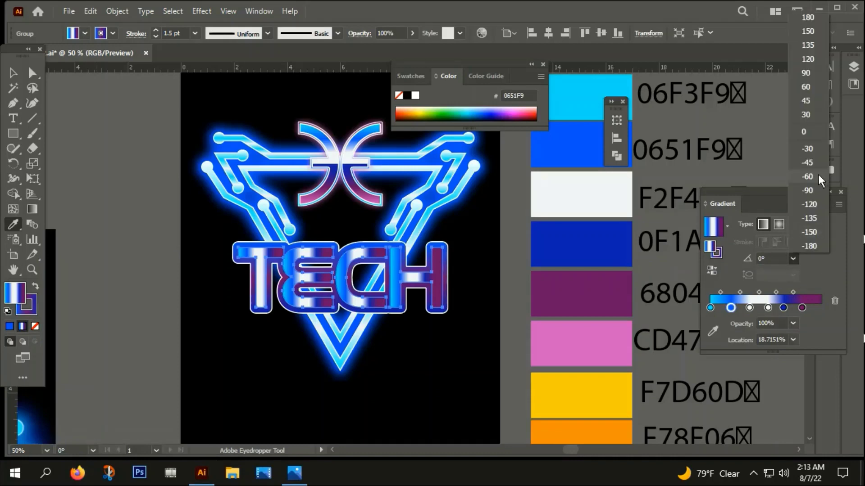
pyautogui.click(812, 192)
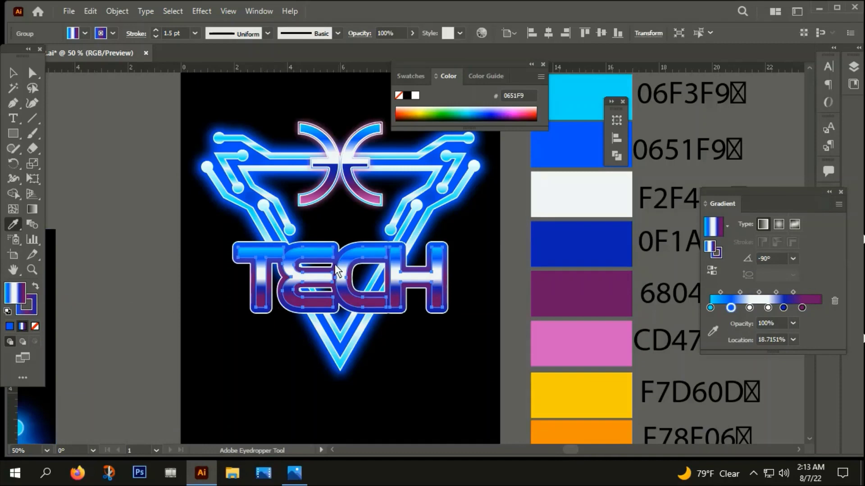
pyautogui.moveTo(801, 308)
pyautogui.mouseDown()
pyautogui.moveTo(821, 308)
pyautogui.moveTo(776, 308)
pyautogui.mouseUp()
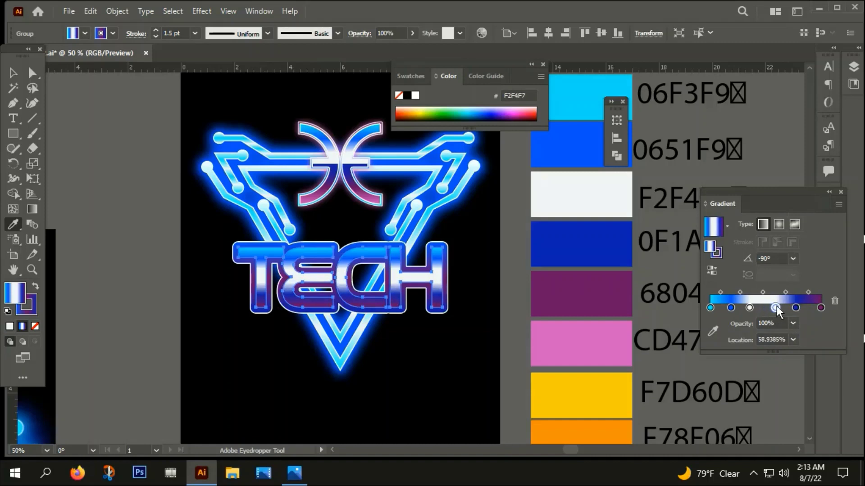
# Step: Give the TECH lettering a 2 pt F2F4F4 outline
pyautogui.doubleClick(32, 313)
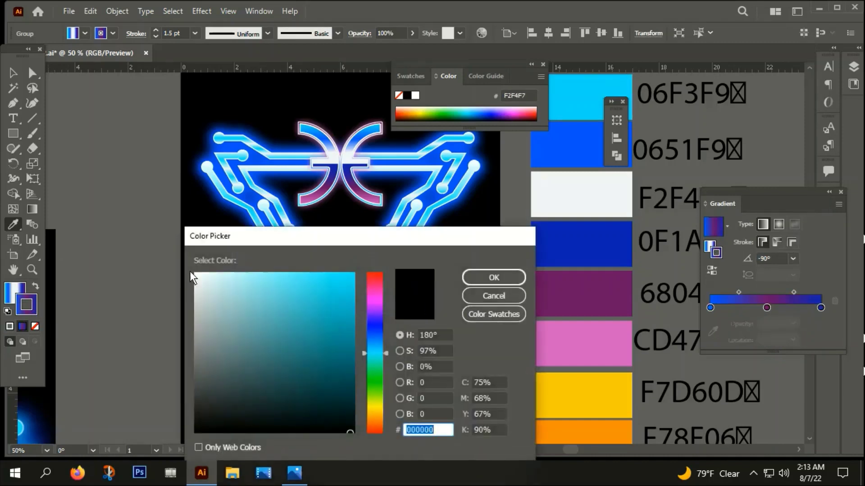
pyautogui.write('F2F4F4')
pyautogui.click(493, 278)
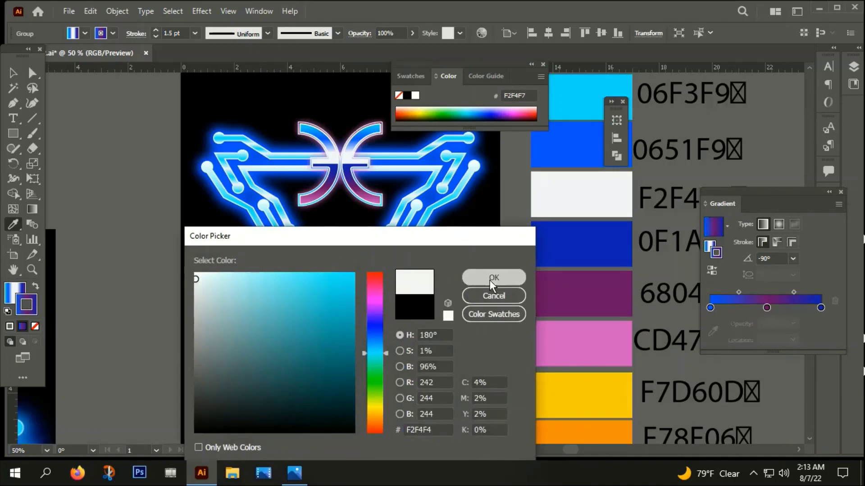
pyautogui.hotkey('ctrl', 'h')
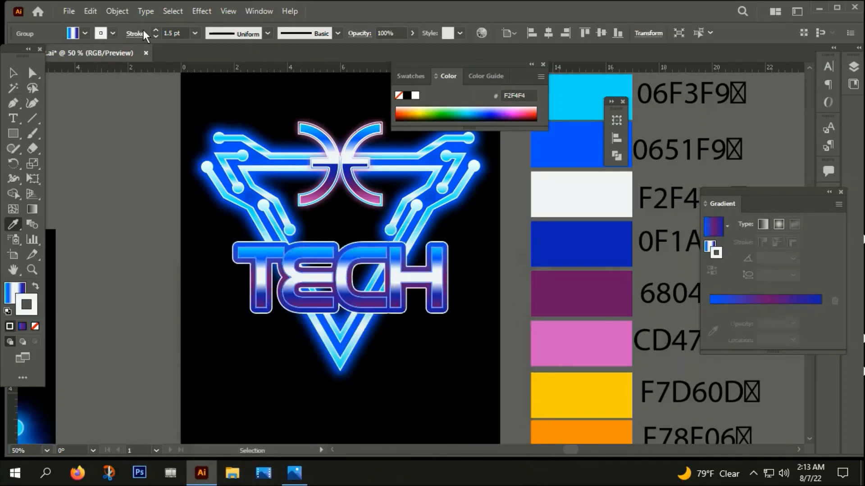
pyautogui.click(155, 30)
# Step: Deselect TECH, find the small logo artboard and bring the YOW! text to the front
pyautogui.click(13, 73)
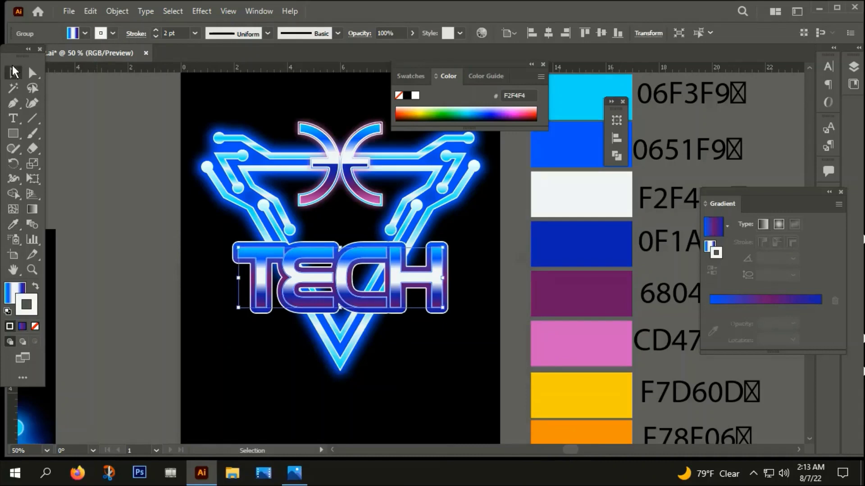
pyautogui.click(105, 164)
pyautogui.scroll(-2, 179, 221)
pyautogui.moveTo(177, 223)
pyautogui.mouseDown()
pyautogui.moveTo(346, 324)
pyautogui.moveTo(530, 236)
pyautogui.mouseUp()
pyautogui.scroll(-1, 531, 231)
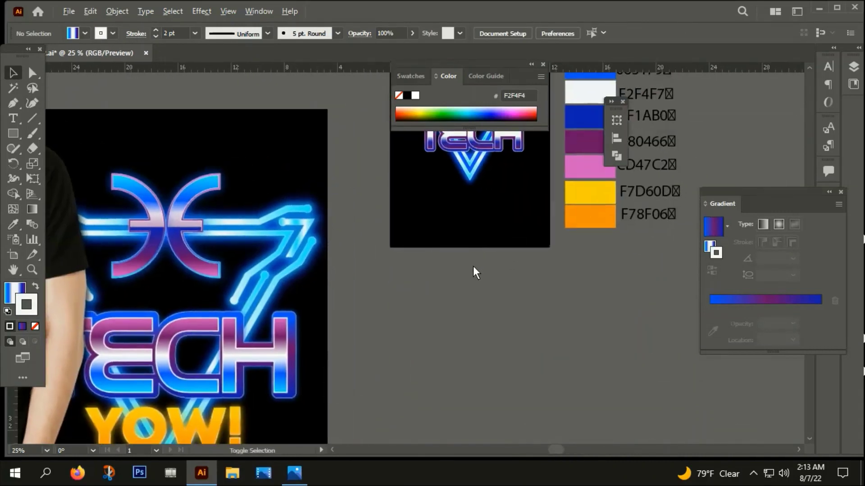
pyautogui.moveTo(473, 267); pyautogui.dragTo(471, 298)
pyautogui.hscroll(3, 383, 326)
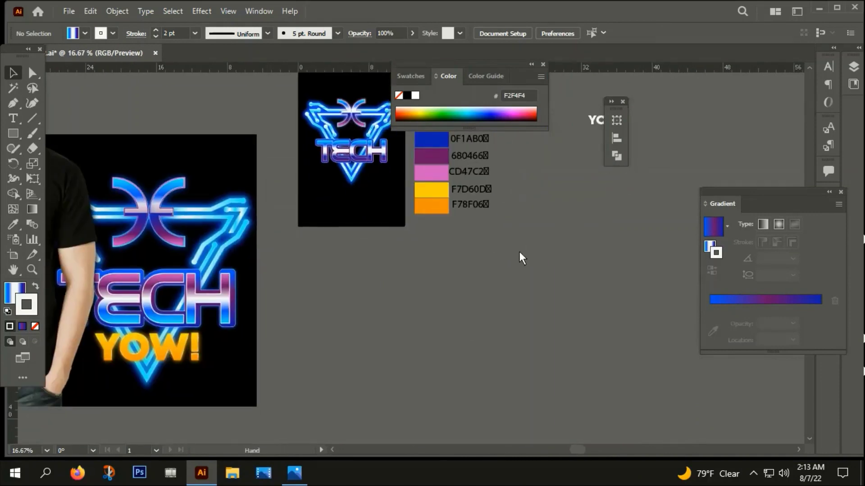
pyautogui.scroll(2, 519, 253)
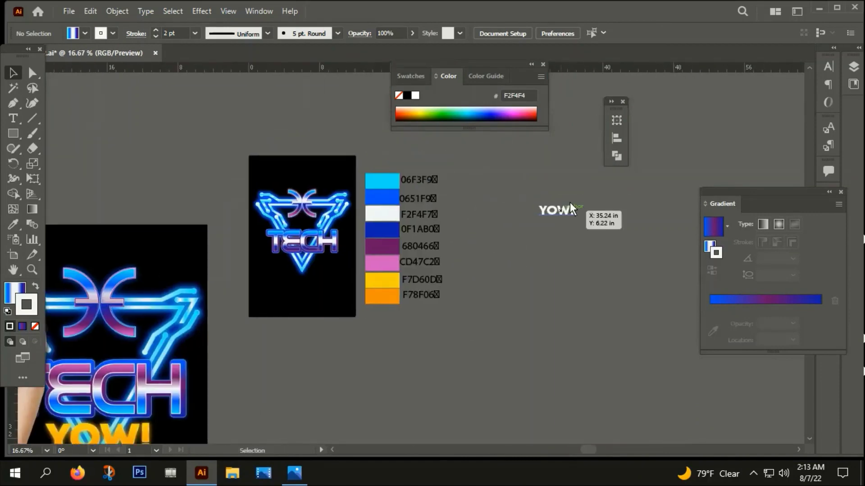
pyautogui.rightClick(302, 279)
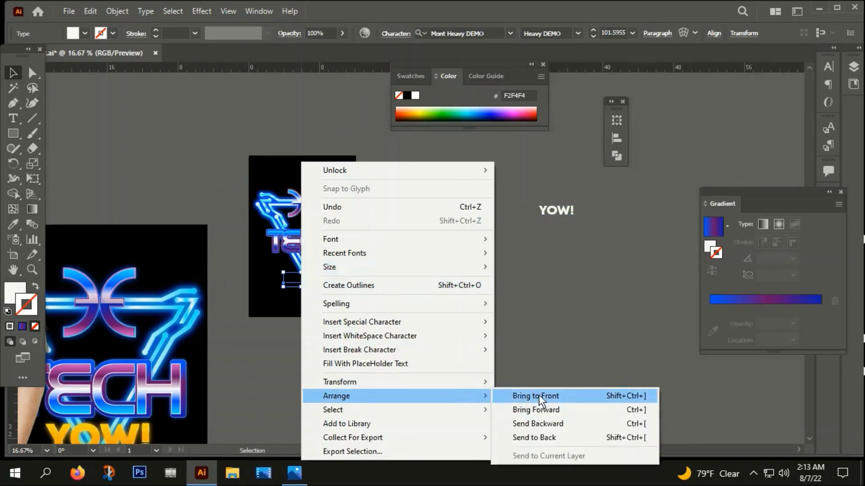
pyautogui.click(539, 395)
pyautogui.rightClick(302, 277)
# Step: Outline YOW!, move it just below TECH, enlarge it and centre it horizontally
pyautogui.click(352, 282)
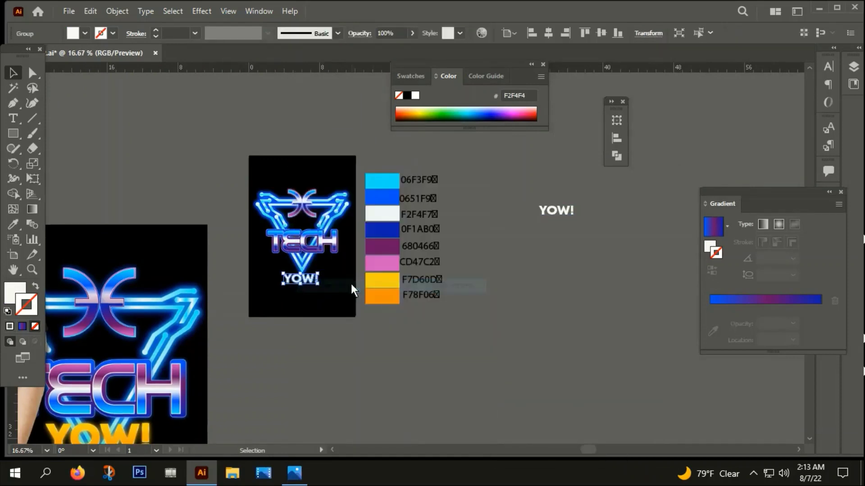
pyautogui.scroll(1, 342, 280)
pyautogui.moveTo(274, 279); pyautogui.dragTo(274, 241)
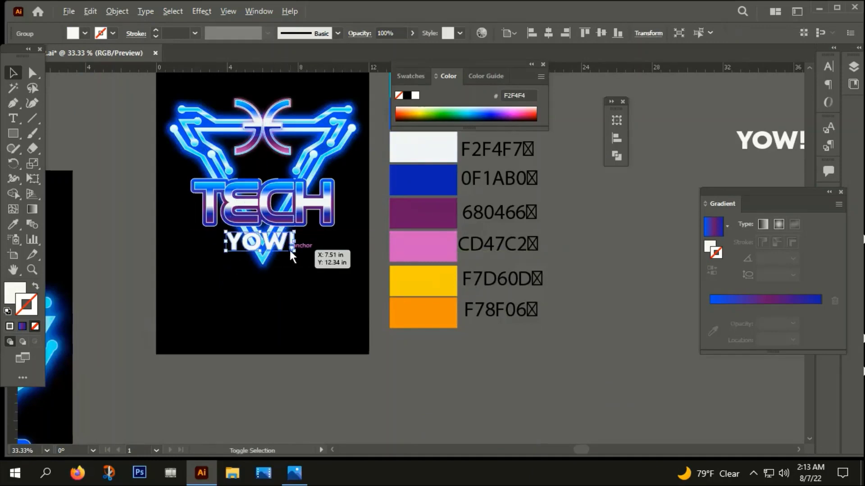
pyautogui.scroll(2, 293, 250)
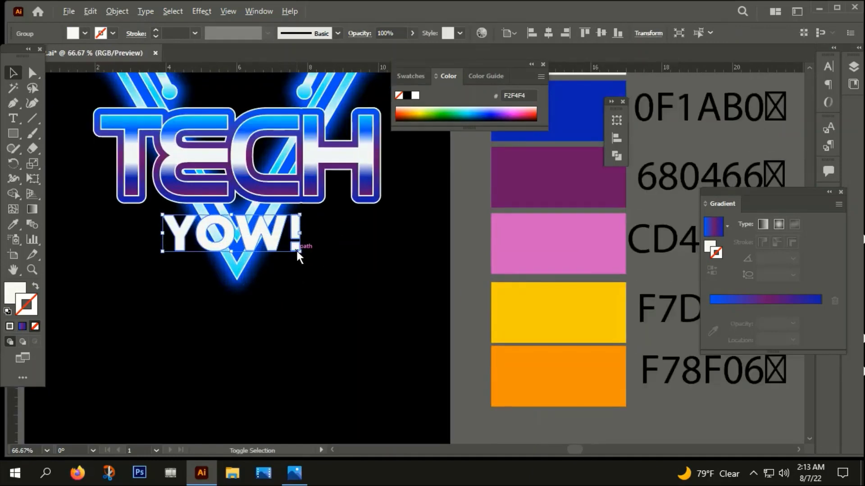
pyautogui.moveTo(297, 251); pyautogui.dragTo(307, 260)
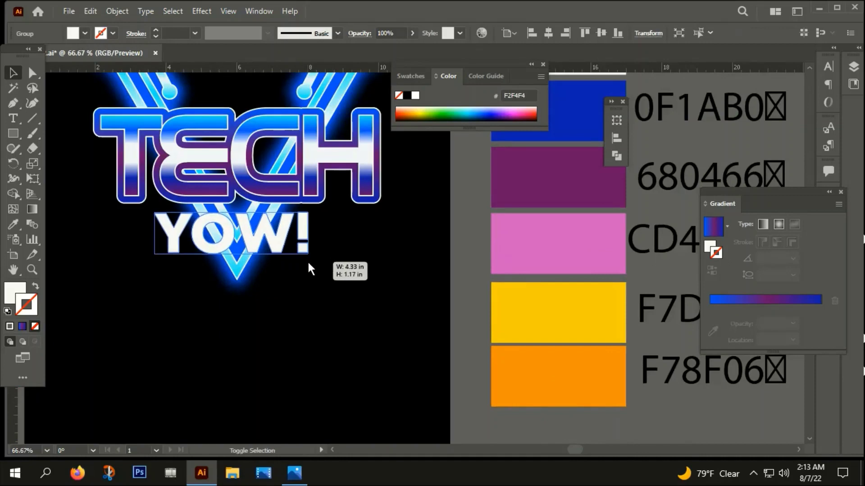
pyautogui.click(547, 31)
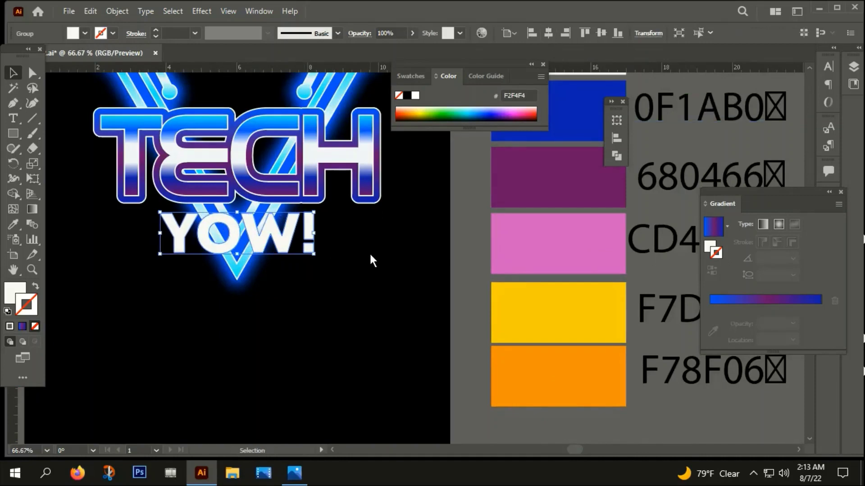
# Step: Reselect the YOW! lettering group and pan toward the mockup's lower part
pyautogui.click(369, 252)
pyautogui.scroll(-3, 374, 250)
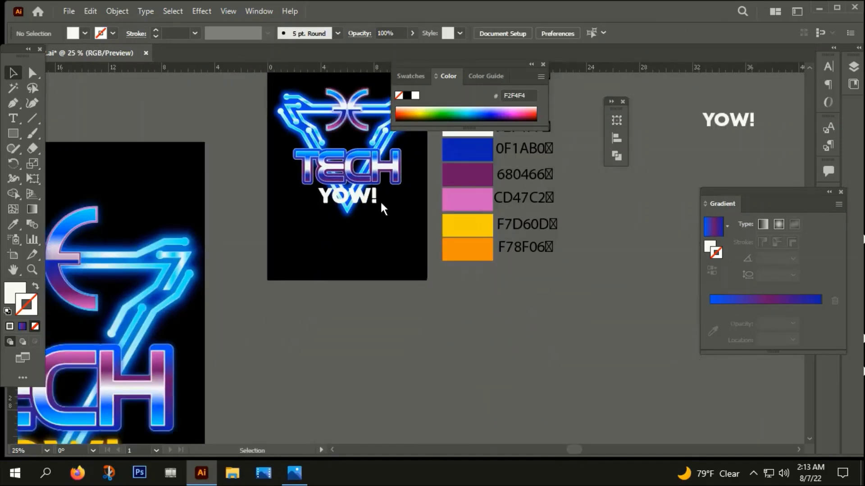
pyautogui.click(376, 196)
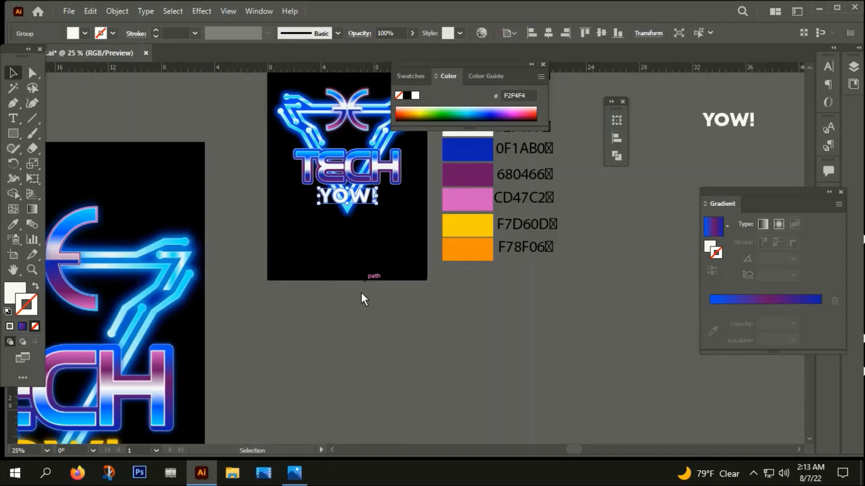
pyautogui.moveTo(363, 295)
pyautogui.mouseDown()
pyautogui.moveTo(399, 269)
pyautogui.moveTo(391, 296)
pyautogui.mouseUp()
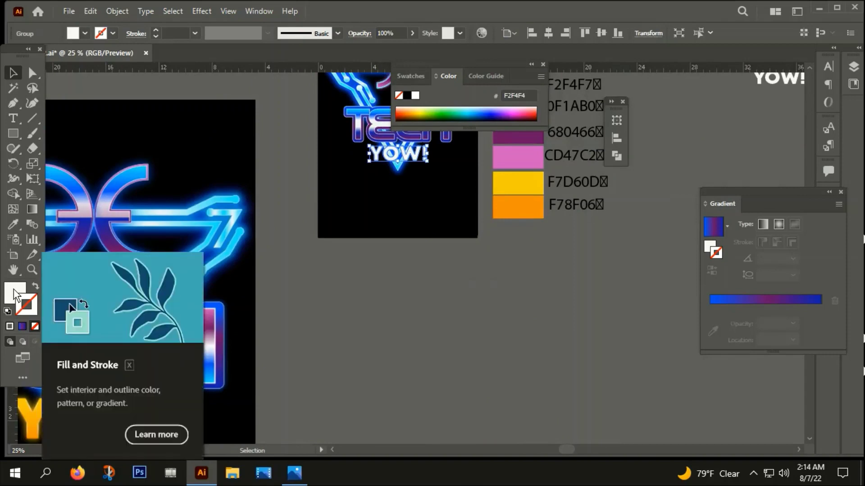
# Step: Fill YOW! with the gradient and delete its middle colour stop
pyautogui.click(21, 329)
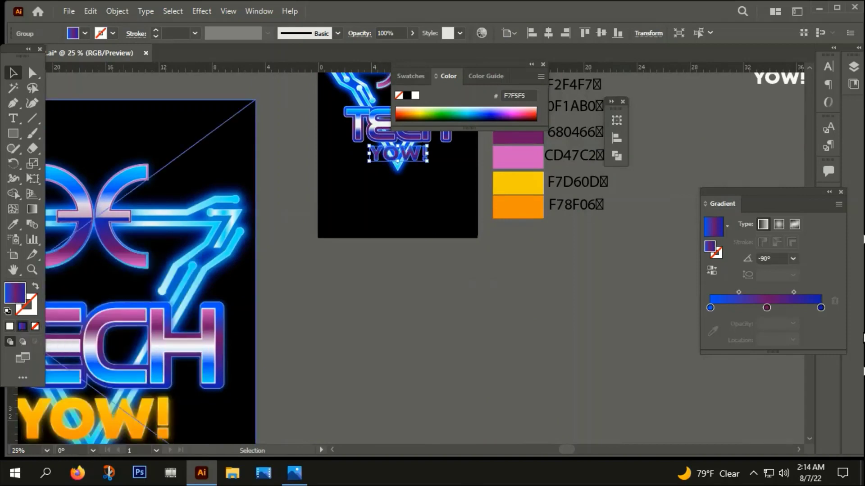
pyautogui.click(768, 308)
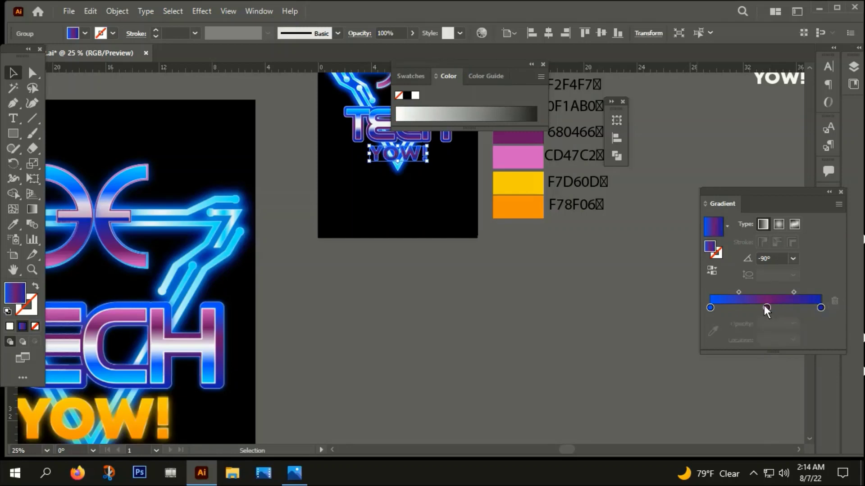
pyautogui.click(766, 307)
pyautogui.click(834, 301)
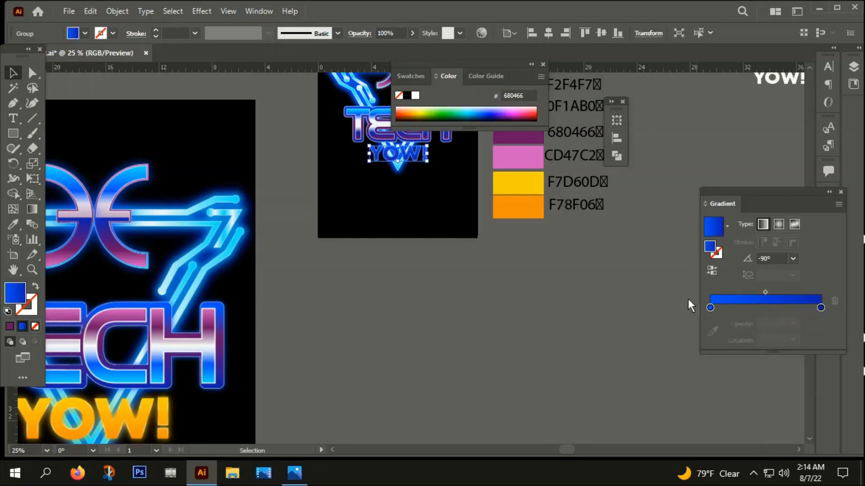
# Step: Eyedropper yellow F7D60D onto the left gradient stop and orange F78F06 onto the right stop
pyautogui.click(710, 308)
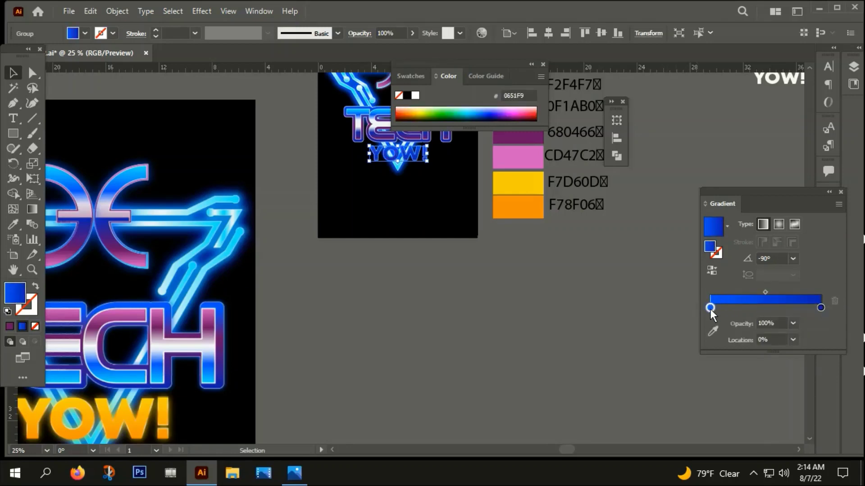
pyautogui.click(13, 225)
pyautogui.click(529, 182)
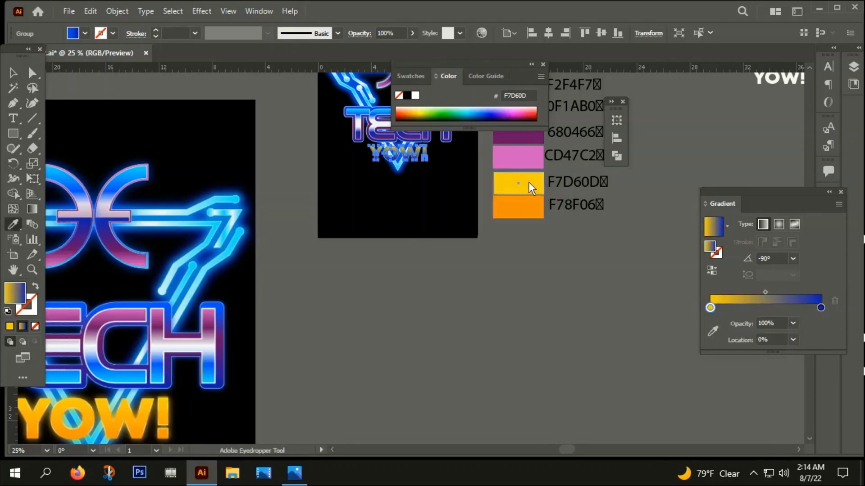
pyautogui.click(820, 308)
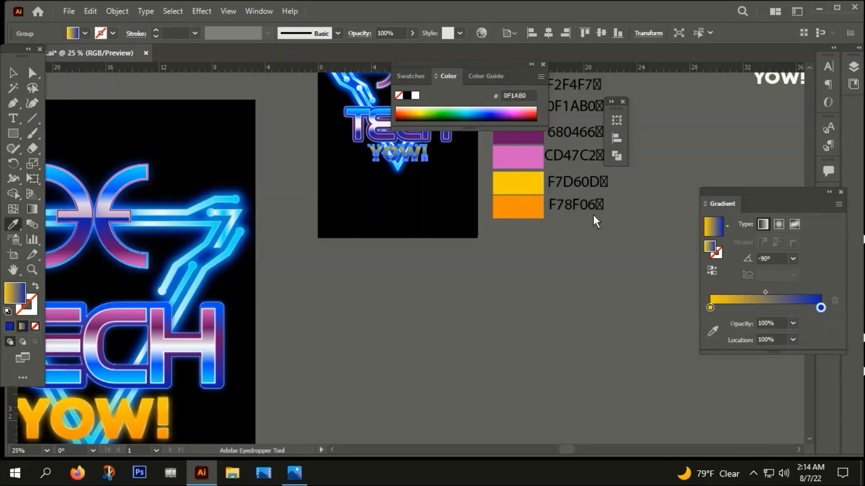
pyautogui.click(531, 206)
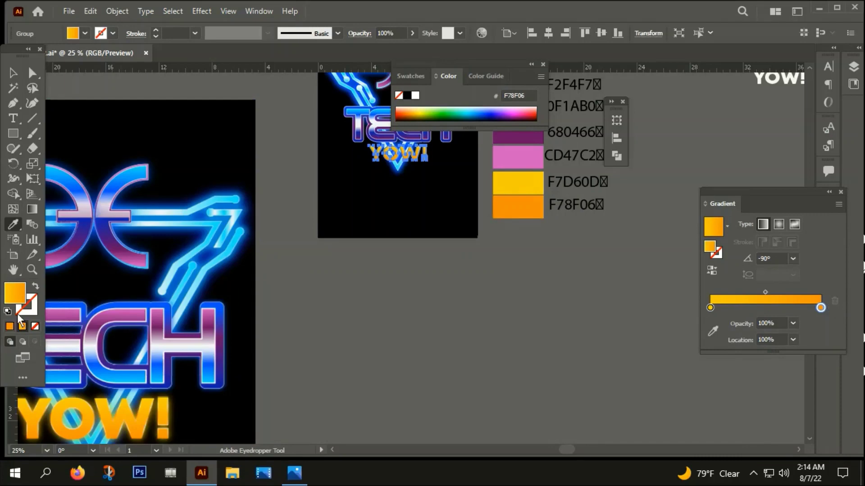
pyautogui.doubleClick(32, 310)
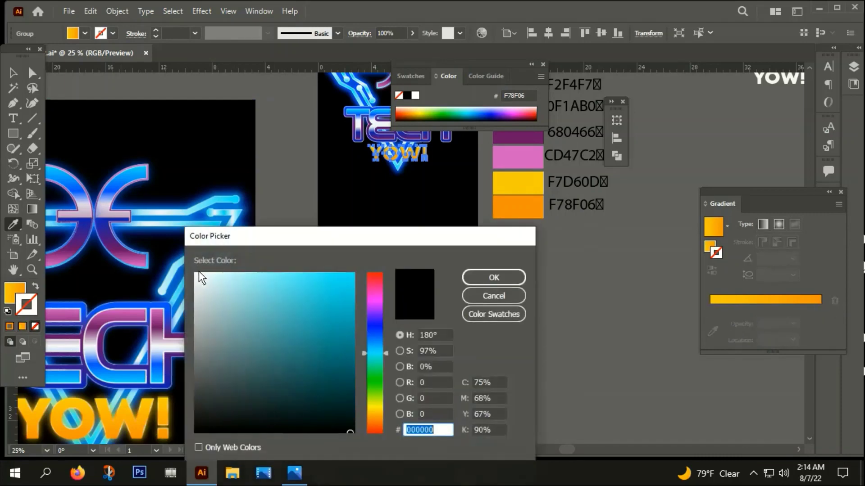
# Step: Give the YOW! subtitle a 2 pt F7F9F9 near-white outline
pyautogui.write('F7F9F9')
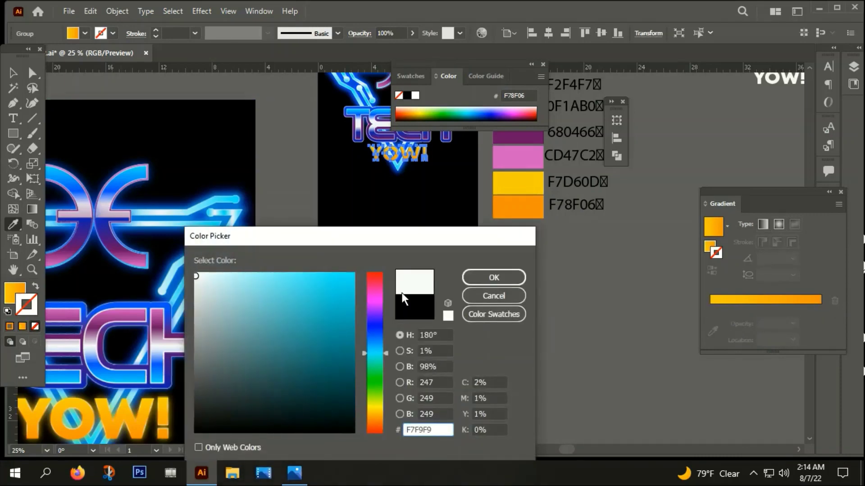
pyautogui.click(496, 278)
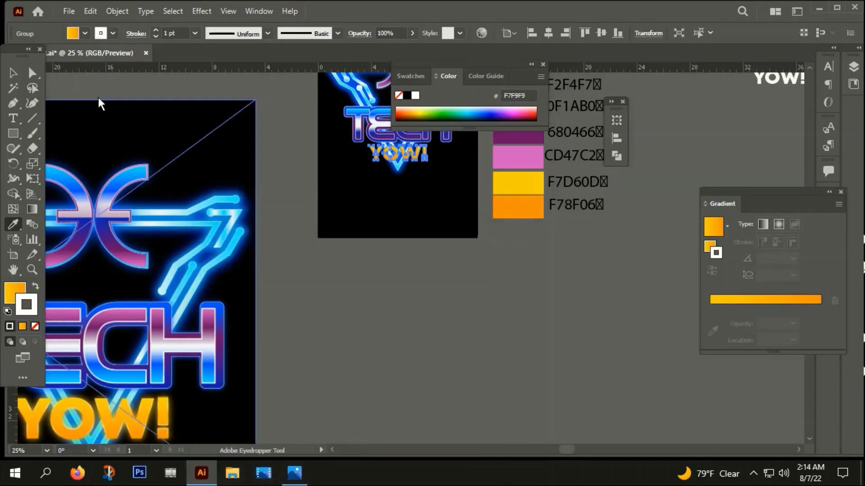
pyautogui.click(13, 73)
pyautogui.click(398, 154)
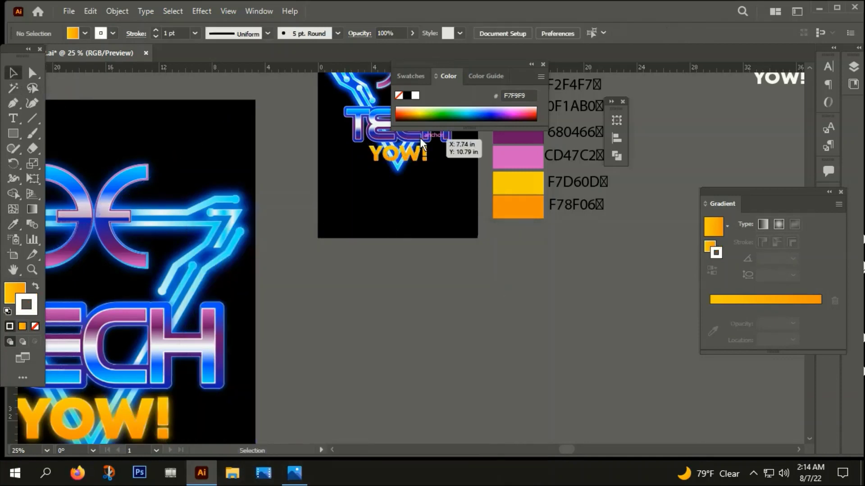
pyautogui.scroll(10, 361, 156)
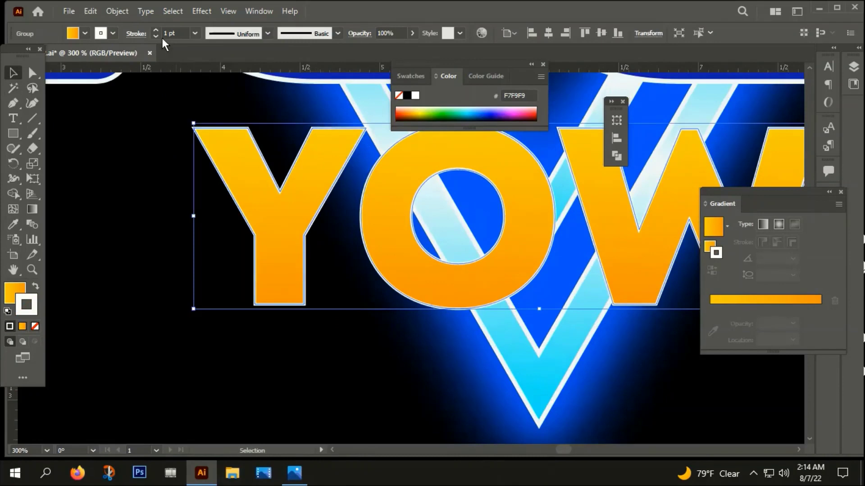
pyautogui.click(156, 31)
pyautogui.click(151, 171)
# Step: Select the other YOW! group and fill it solid yellow F7D60D from the swatch
pyautogui.scroll(-6, 156, 191)
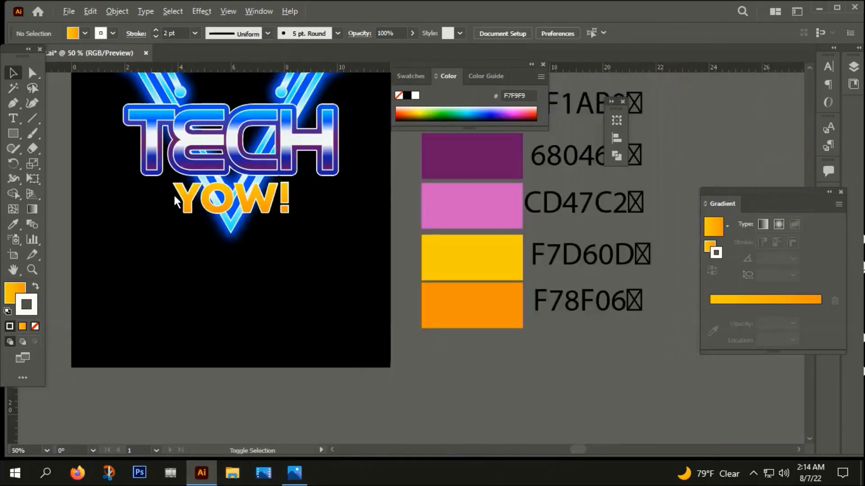
pyautogui.click(183, 201)
pyautogui.press('a')
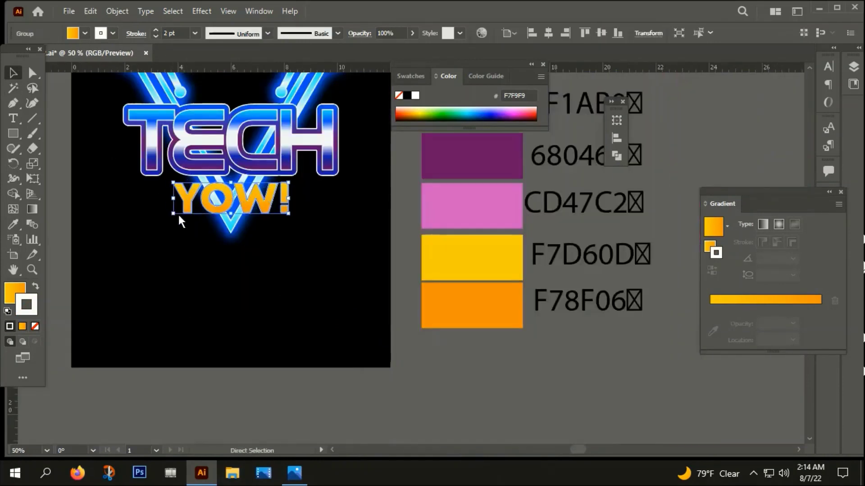
pyautogui.press('v')
pyautogui.press('i')
pyautogui.click(487, 261)
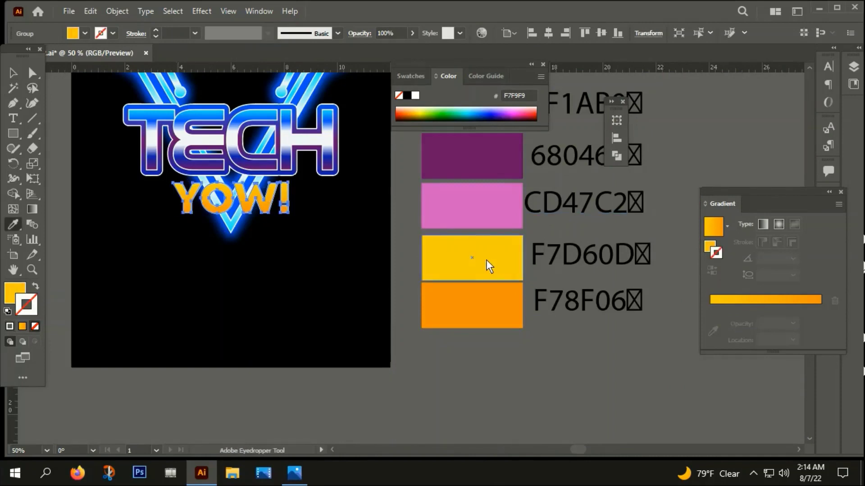
# Step: Apply a 40 px Gaussian Blur to the yellow YOW! group, then deselect it
pyautogui.click(201, 14)
pyautogui.moveTo(215, 222)
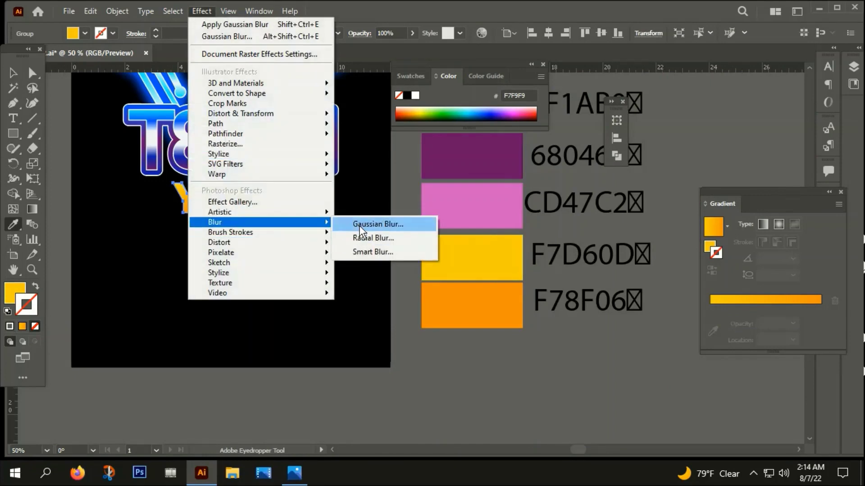
pyautogui.click(367, 225)
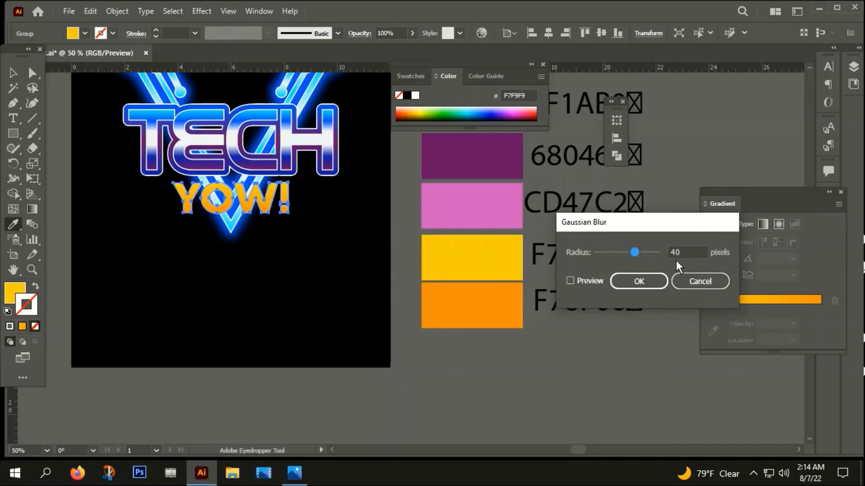
pyautogui.click(571, 281)
pyautogui.click(630, 284)
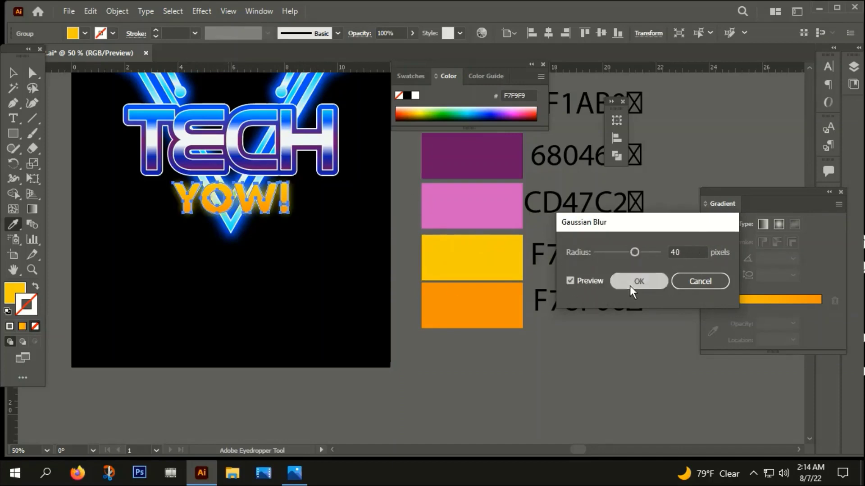
pyautogui.click(13, 72)
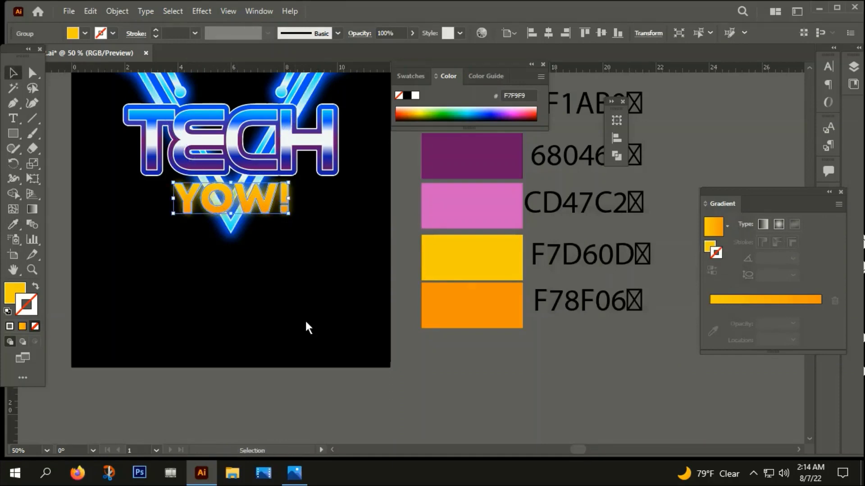
pyautogui.click(317, 293)
pyautogui.scroll(-2, 317, 294)
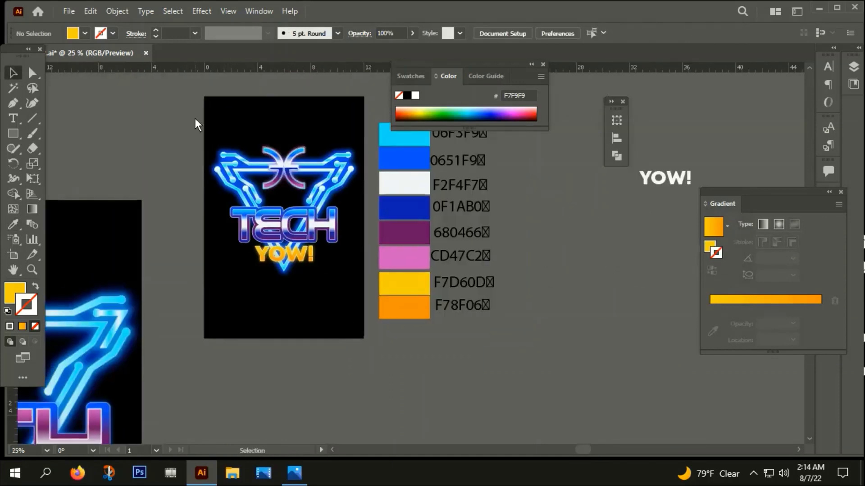
# Step: Marquee-select all the logo artwork on the right artboard and group it
pyautogui.moveTo(195, 118); pyautogui.dragTo(360, 283)
pyautogui.rightClick(304, 180)
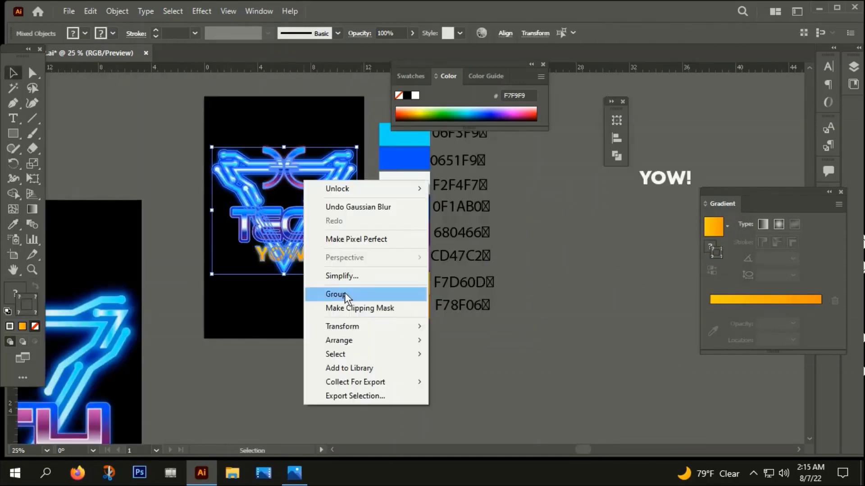
pyautogui.click(342, 294)
pyautogui.click(293, 242)
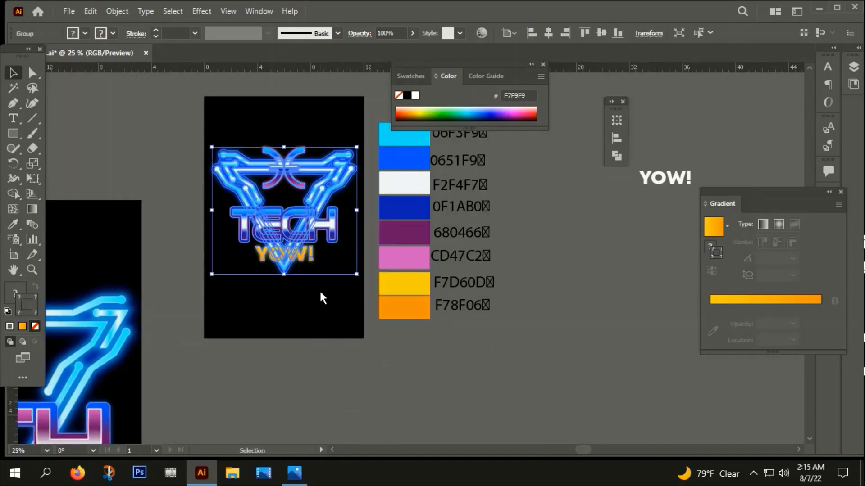
pyautogui.click(322, 304)
# Step: Pan both artboards into view, close the Swatches/Color panel and zoom to review the mockup
pyautogui.moveTo(362, 328)
pyautogui.mouseDown()
pyautogui.moveTo(446, 344)
pyautogui.moveTo(529, 258)
pyautogui.mouseUp()
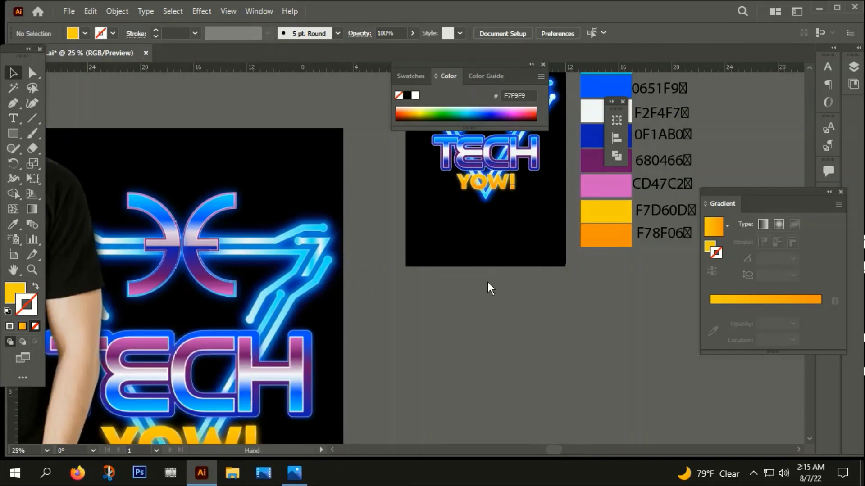
pyautogui.moveTo(557, 173); pyautogui.dragTo(539, 247)
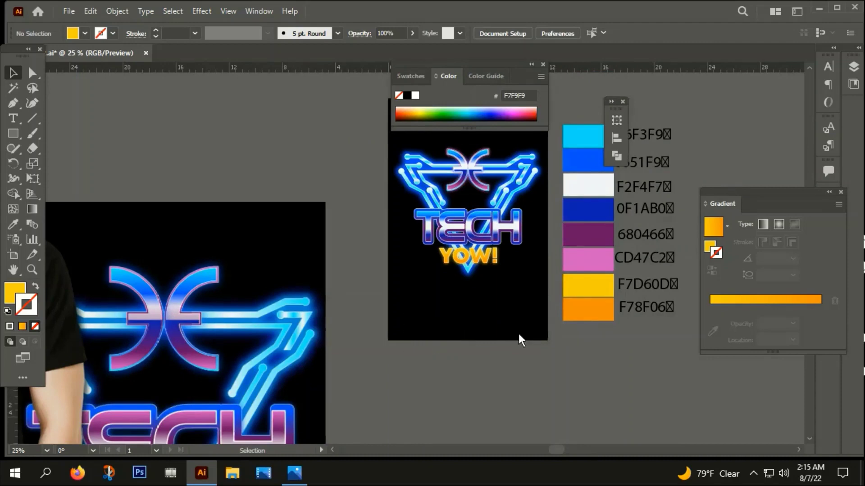
pyautogui.press('space')
pyautogui.moveTo(495, 321); pyautogui.dragTo(404, 347)
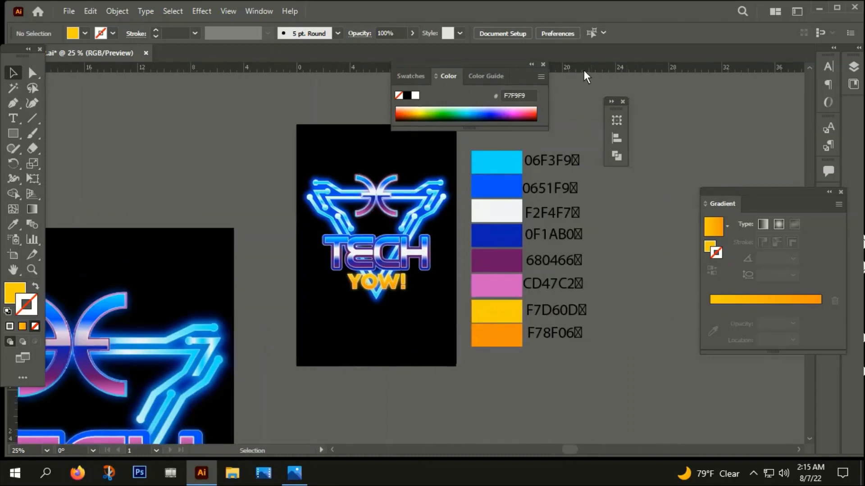
pyautogui.click(544, 64)
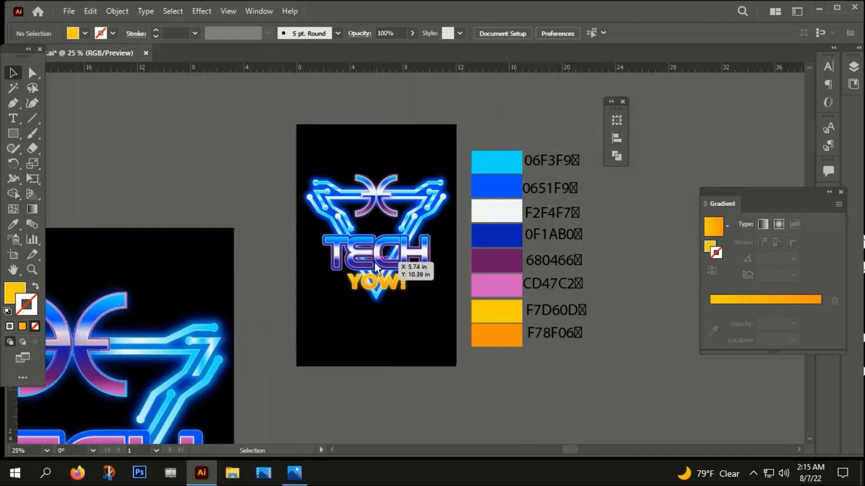
pyautogui.scroll(1, 372, 269)
pyautogui.scroll(1, 366, 272)
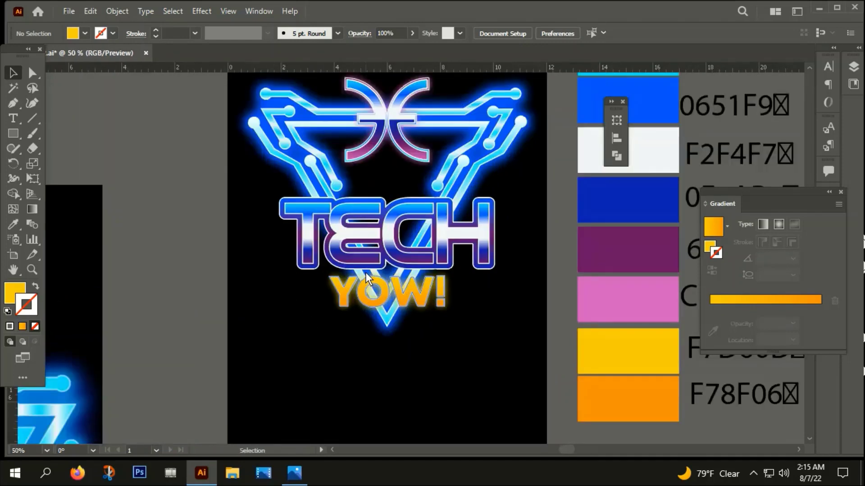
pyautogui.scroll(-1, 363, 272)
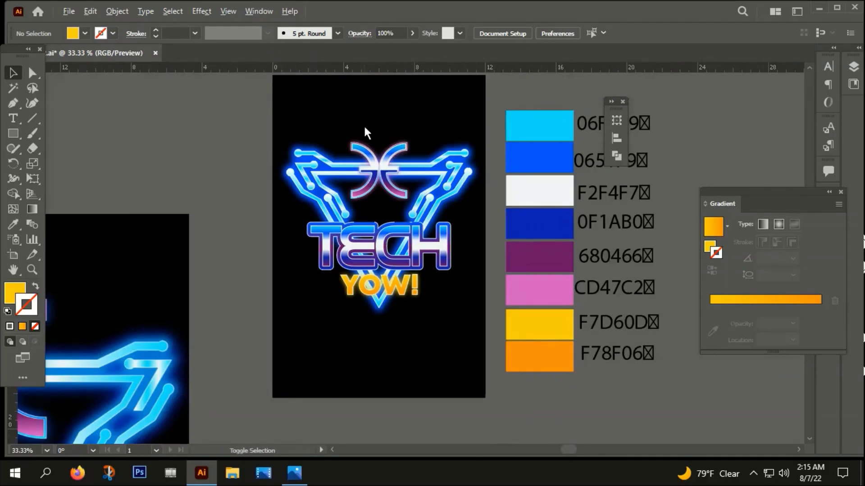
pyautogui.scroll(-2, 364, 127)
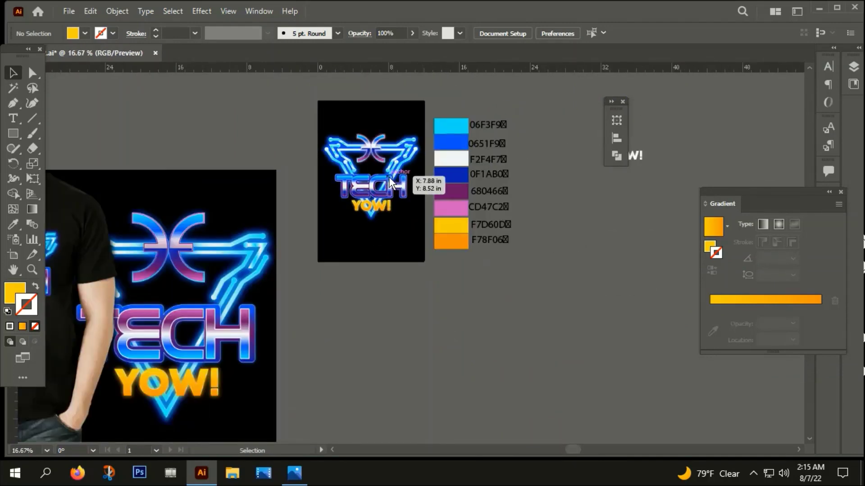